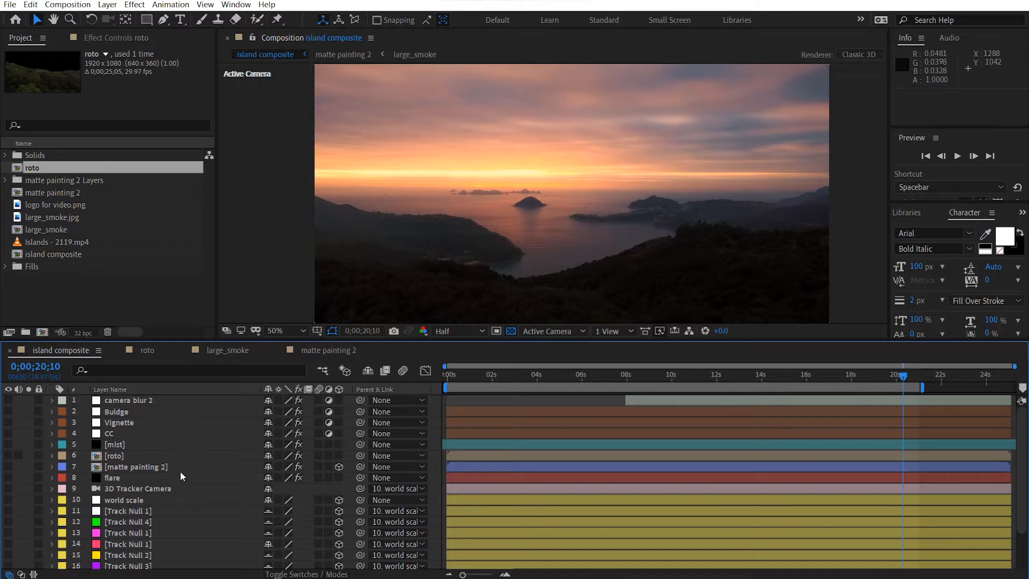
Show the 3D Camera Tracker settings of the Islands - 2119.mp4 layer and scrub through the footage from its first frame.
{"action": "scroll", "coordinate": [180, 471], "scroll_direction": "down", "scroll_amount": 2}
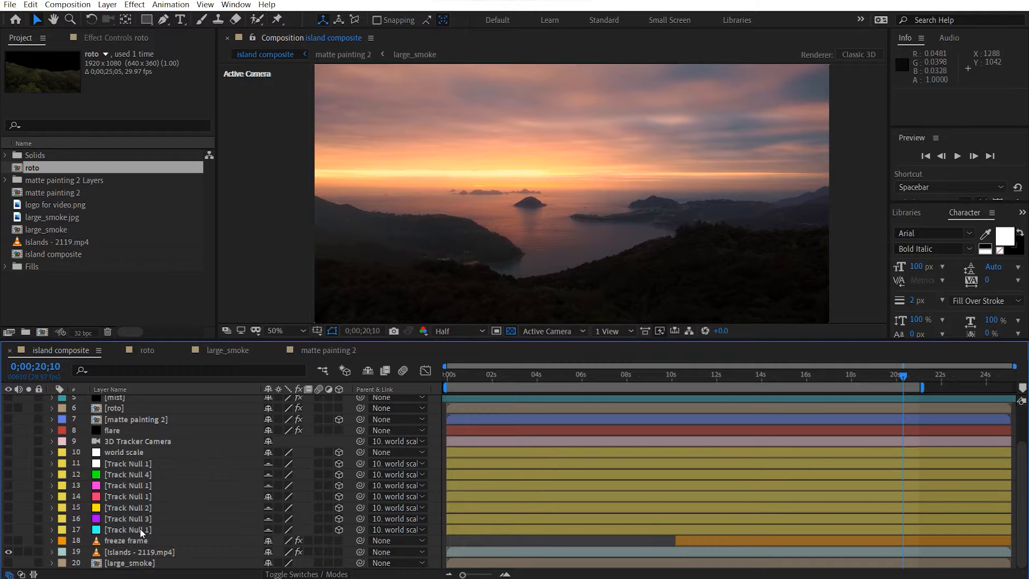
{"action": "left_click", "coordinate": [243, 549]}
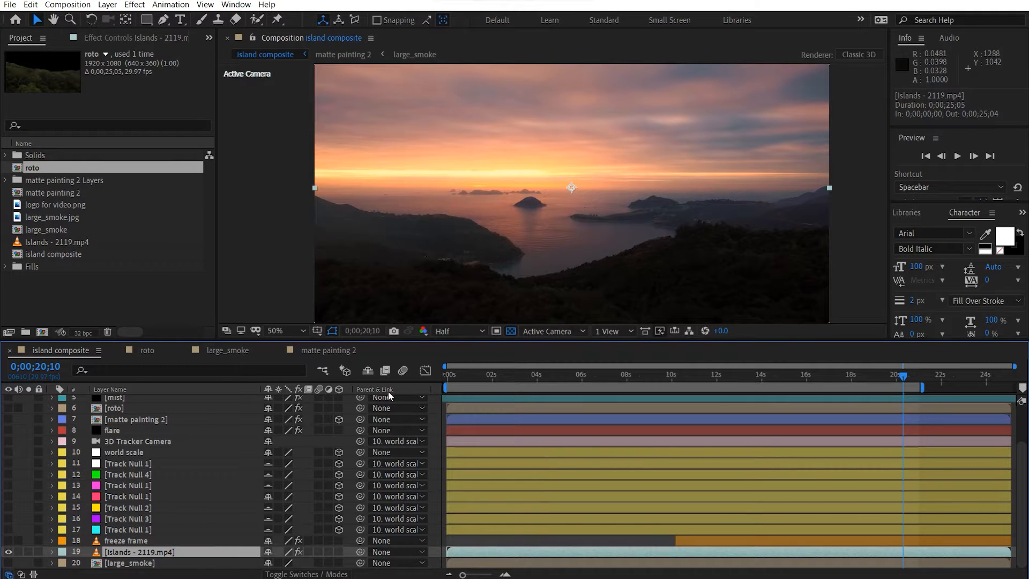
{"action": "left_click", "coordinate": [127, 37]}
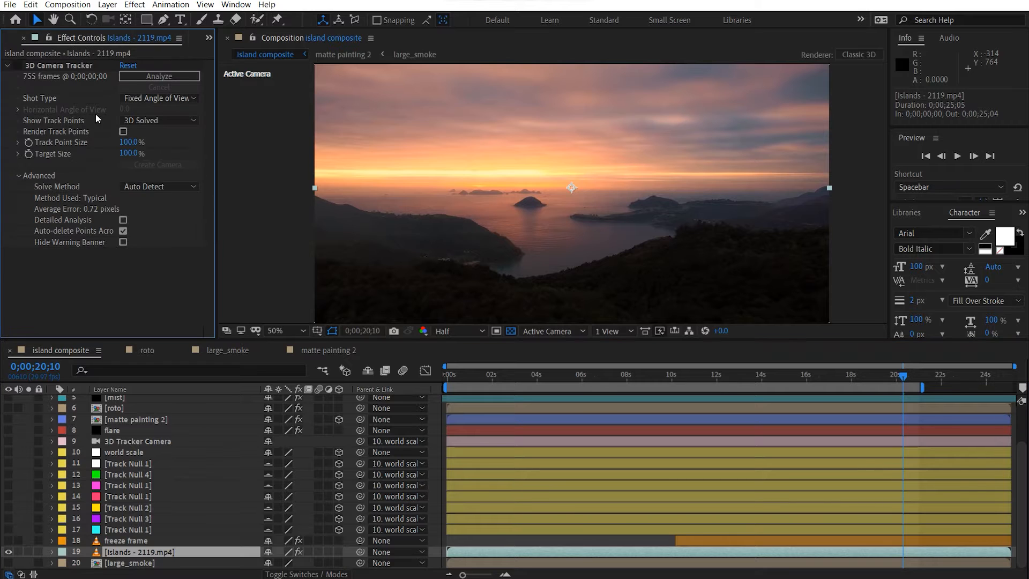
{"action": "left_click_drag", "start_coordinate": [857, 375], "coordinate": [344, 362]}
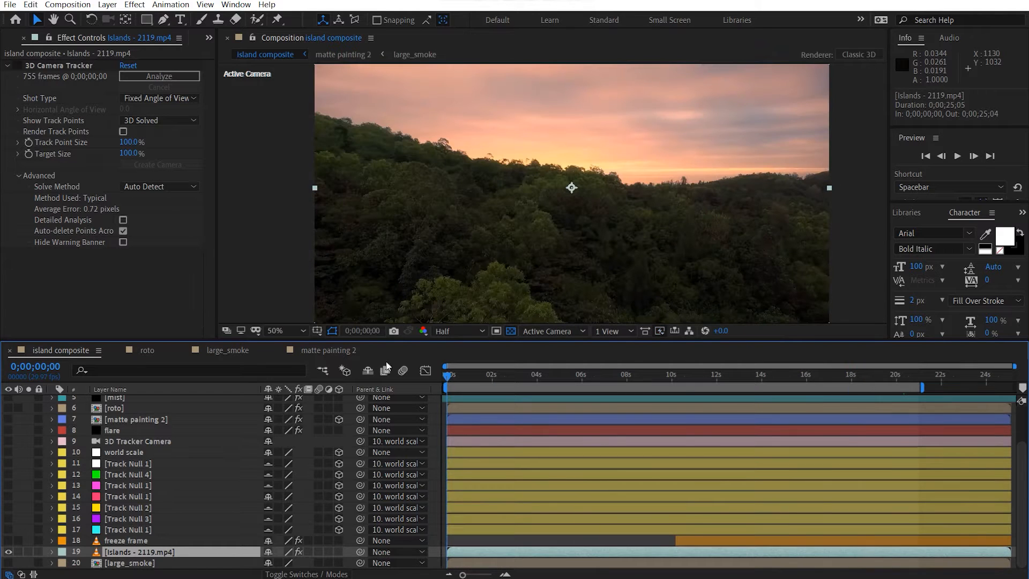
{"action": "scroll", "coordinate": [463, 331], "scroll_direction": "down", "scroll_amount": 1}
{"action": "left_click_drag", "start_coordinate": [449, 375], "coordinate": [866, 387]}
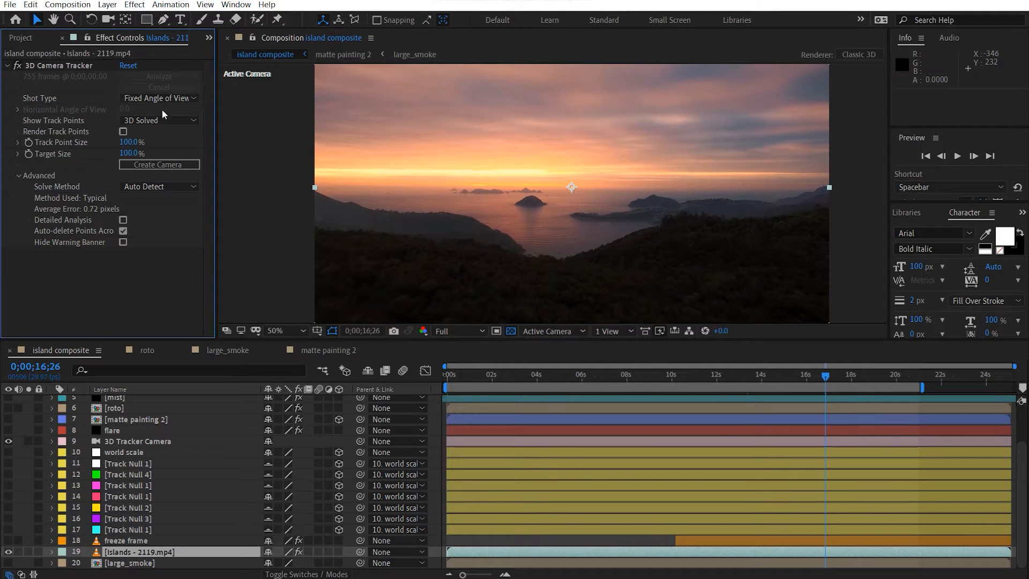
Display the 3D Camera Tracker's track points and scrub the shot from the start to 0;00;20;13 to review them.
{"action": "left_click", "coordinate": [51, 68]}
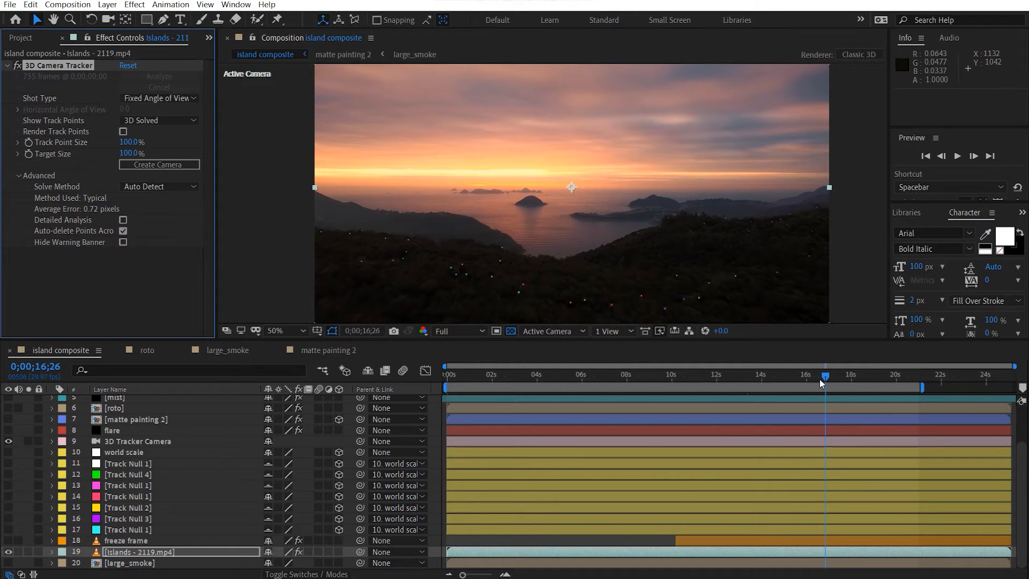
{"action": "left_click_drag", "start_coordinate": [822, 378], "coordinate": [397, 384]}
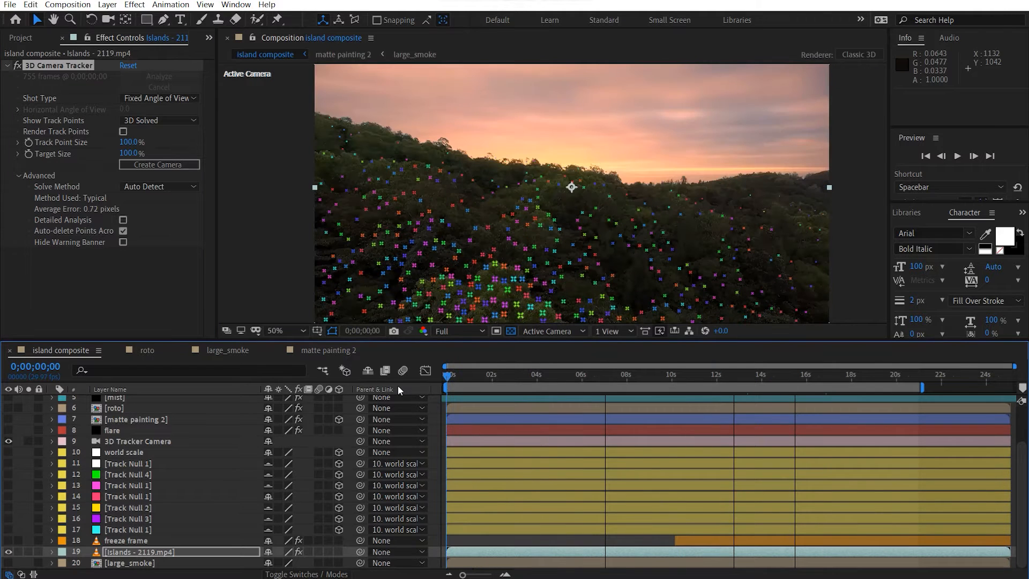
{"action": "left_click_drag", "start_coordinate": [468, 380], "coordinate": [906, 397]}
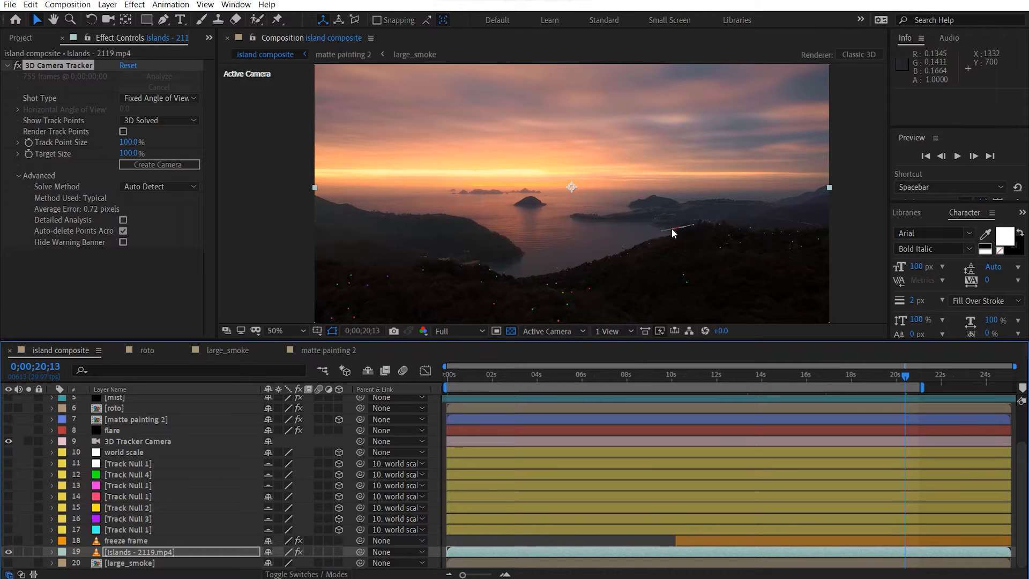
Examine the water, islands and far shoreline at 0;00;20;13 for usable track points.
{"action": "scroll", "coordinate": [606, 205], "scroll_direction": "up", "scroll_amount": 4}
{"action": "key", "text": "h"}
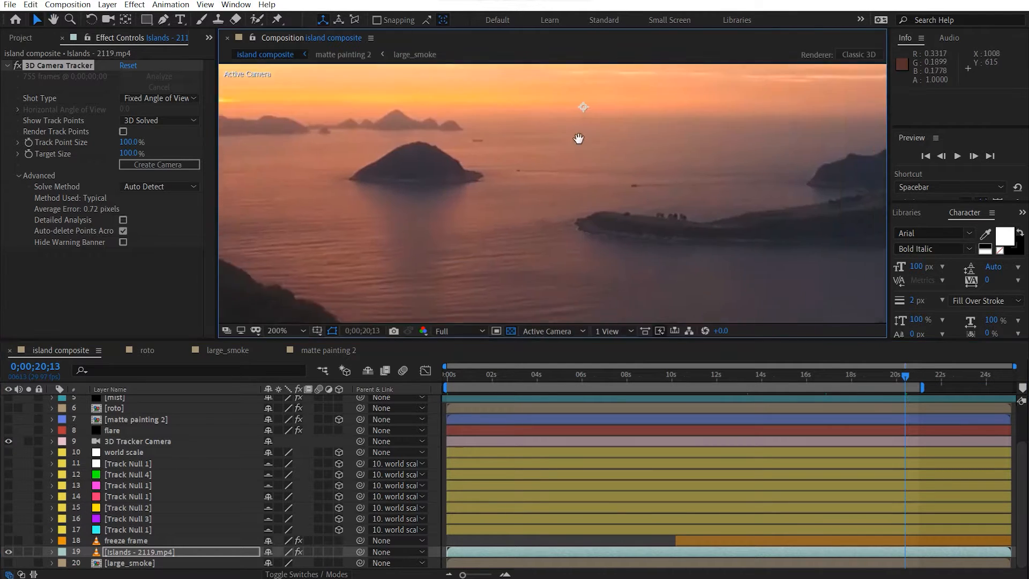
{"action": "left_click_drag", "start_coordinate": [470, 102], "coordinate": [525, 143]}
{"action": "key", "text": "v"}
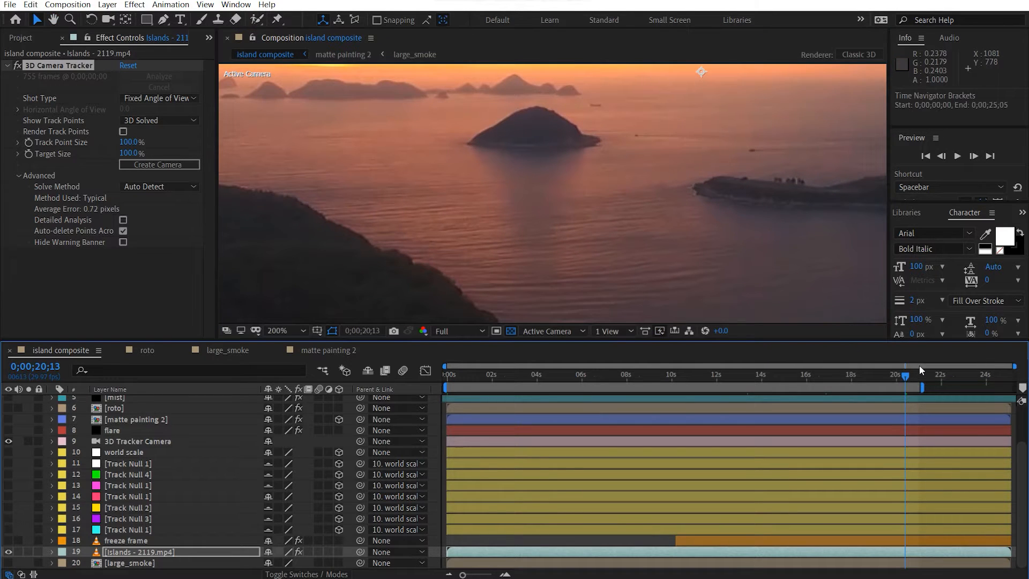
{"action": "scroll", "coordinate": [532, 200], "scroll_direction": "down", "scroll_amount": 2}
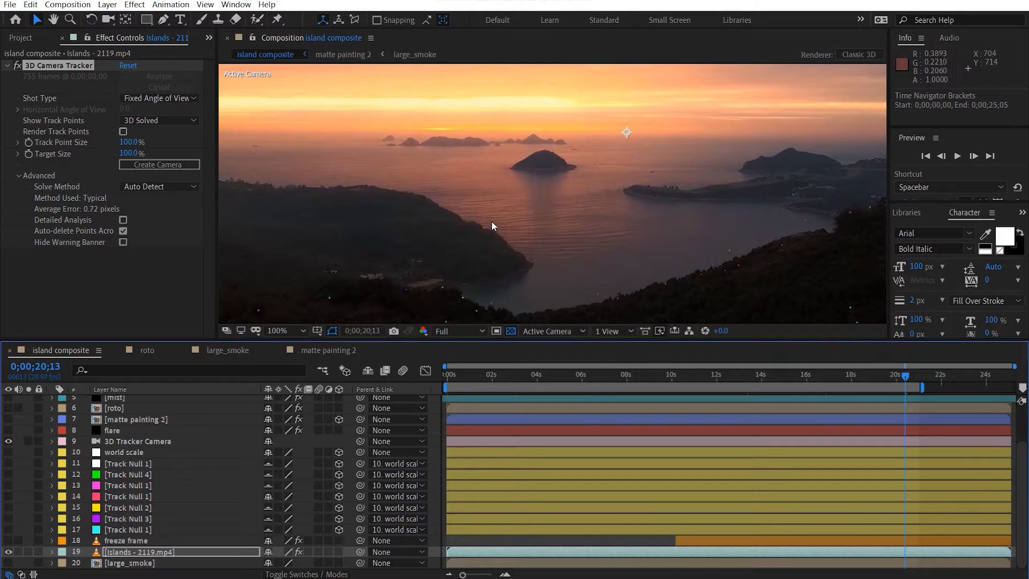
{"action": "scroll", "coordinate": [549, 202], "scroll_direction": "down", "scroll_amount": 3}
{"action": "scroll", "coordinate": [578, 202], "scroll_direction": "up", "scroll_amount": 4}
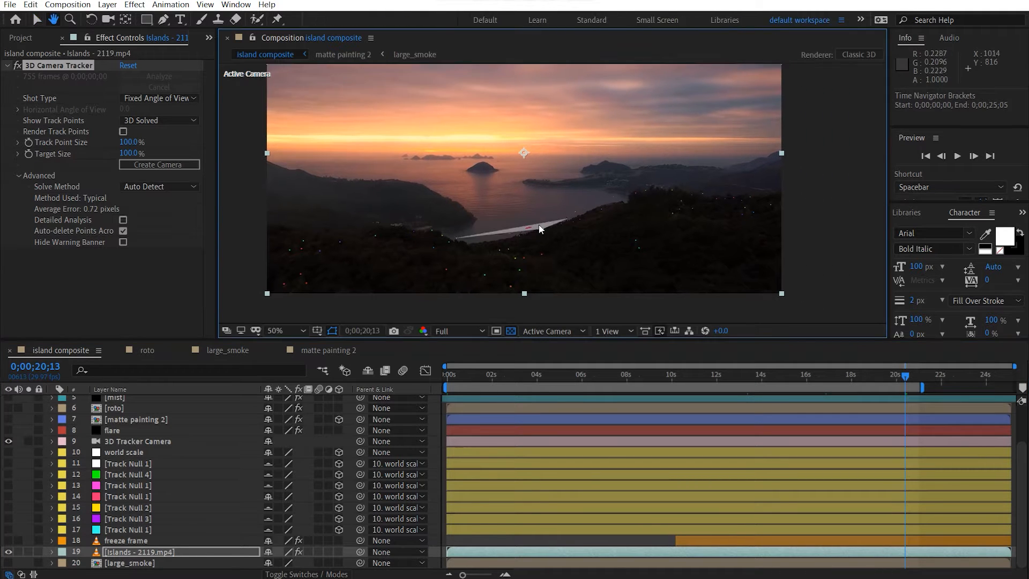
Select a track point on the dark foreground hill, view its layer-creation options such as Create Null and Camera, and dismiss them.
{"action": "scroll", "coordinate": [552, 227], "scroll_direction": "up", "scroll_amount": 4}
{"action": "left_click_drag", "start_coordinate": [651, 181], "coordinate": [538, 163]}
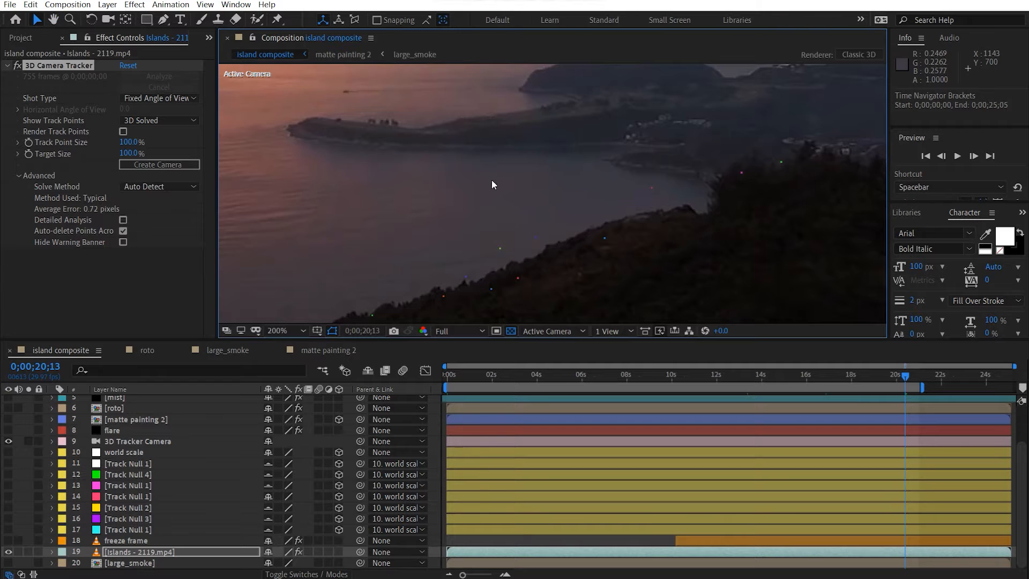
{"action": "left_click_drag", "start_coordinate": [332, 257], "coordinate": [670, 181]}
{"action": "key", "text": "v"}
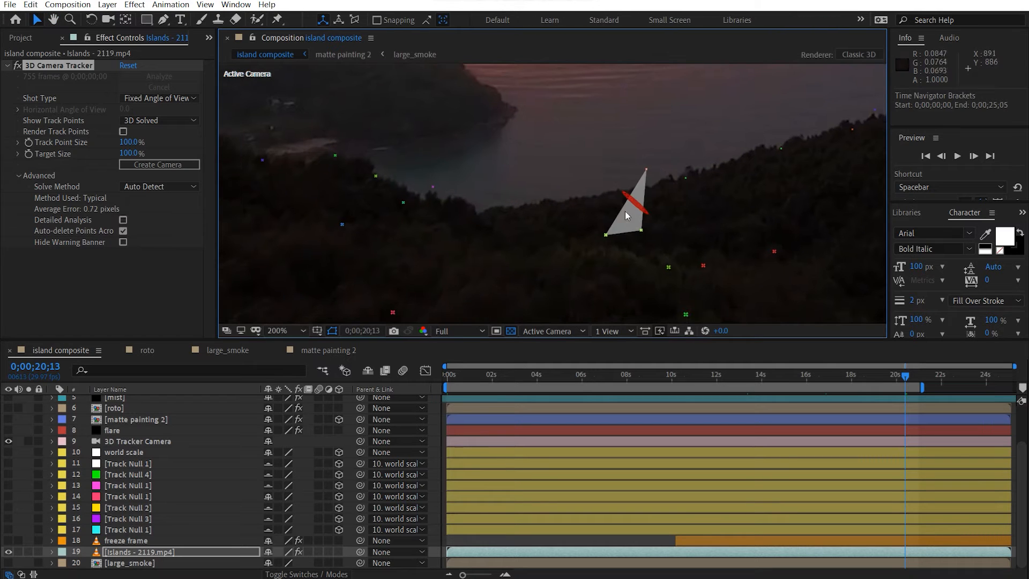
{"action": "left_click", "coordinate": [605, 236]}
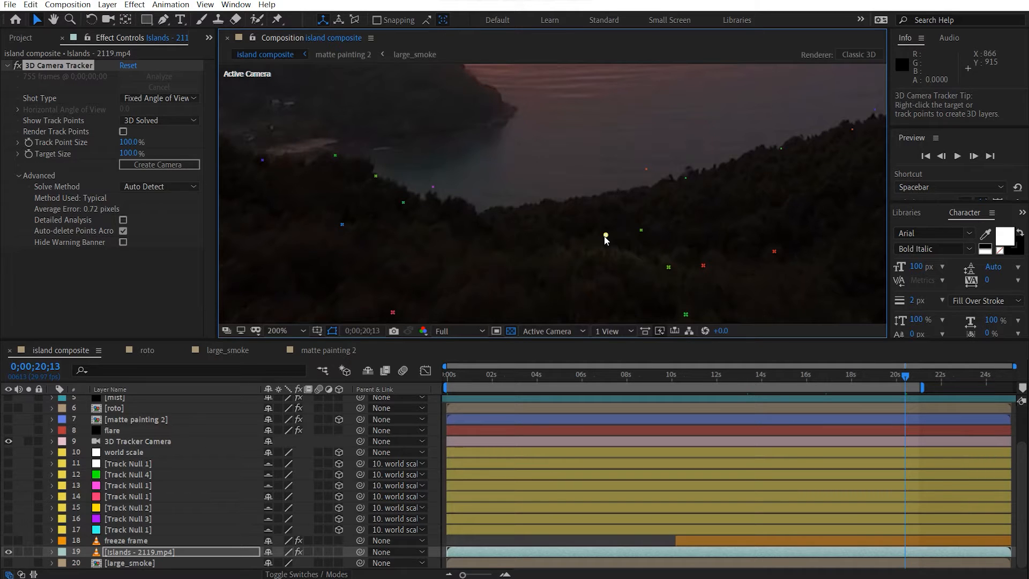
{"action": "right_click", "coordinate": [605, 236]}
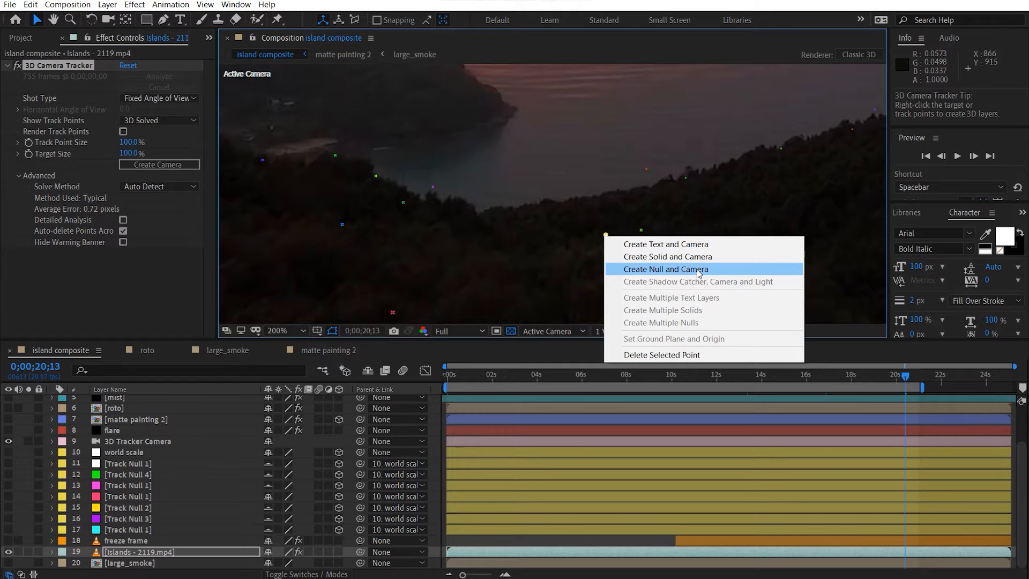
{"action": "left_click", "coordinate": [731, 187]}
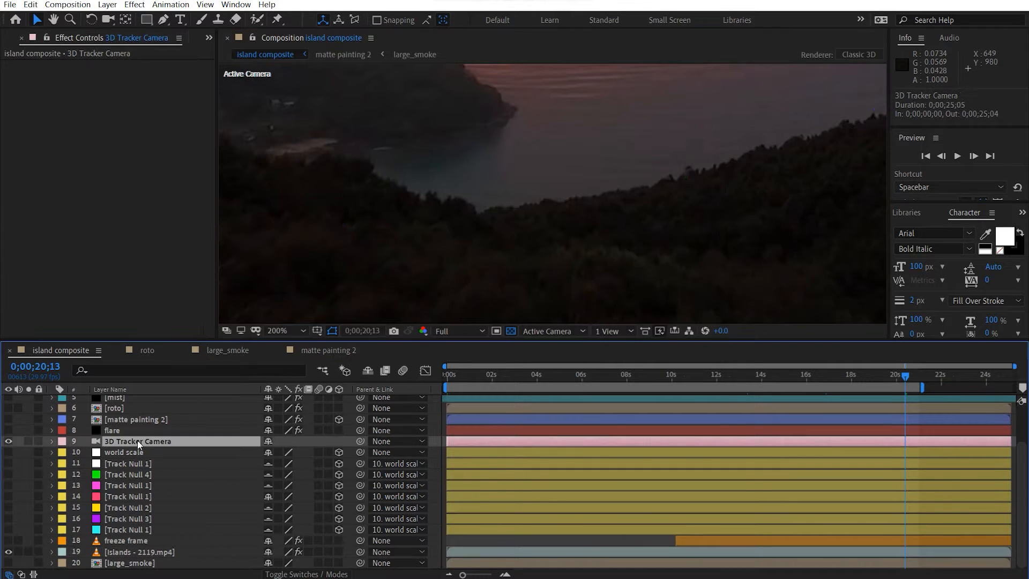
Select all seven Track Null layers, 11 to 17, and turn on their visibility.
{"action": "left_click", "coordinate": [149, 442]}
{"action": "left_click", "coordinate": [142, 532], "text": "ctrl"}
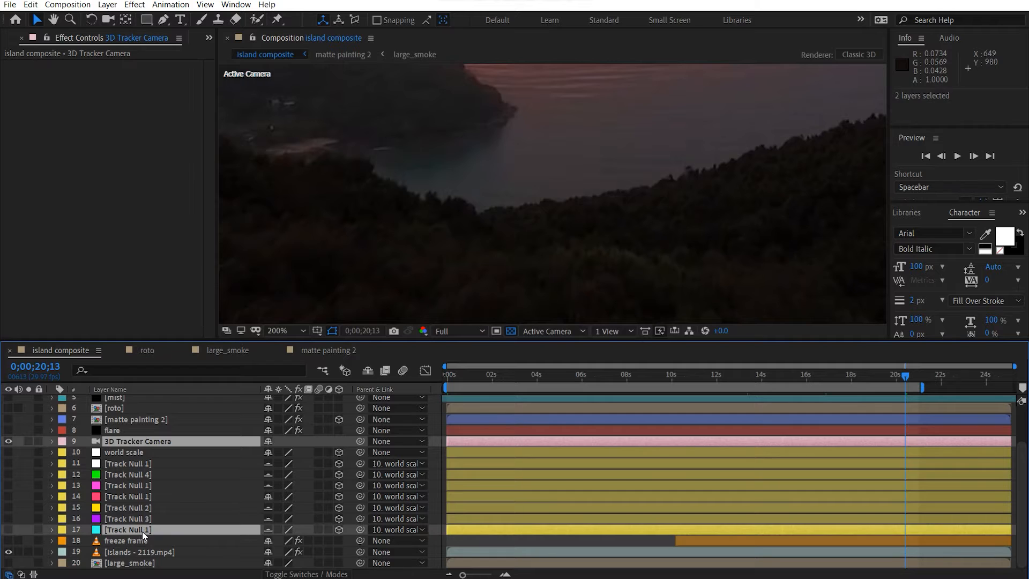
{"action": "left_click", "coordinate": [191, 517]}
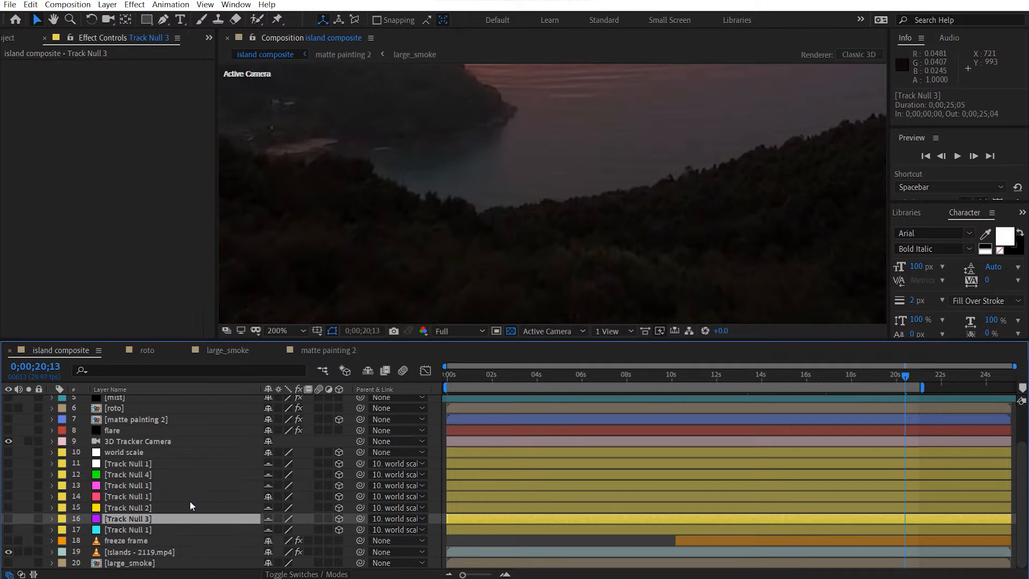
{"action": "left_click", "coordinate": [150, 464]}
{"action": "left_click", "coordinate": [146, 529], "text": "shift"}
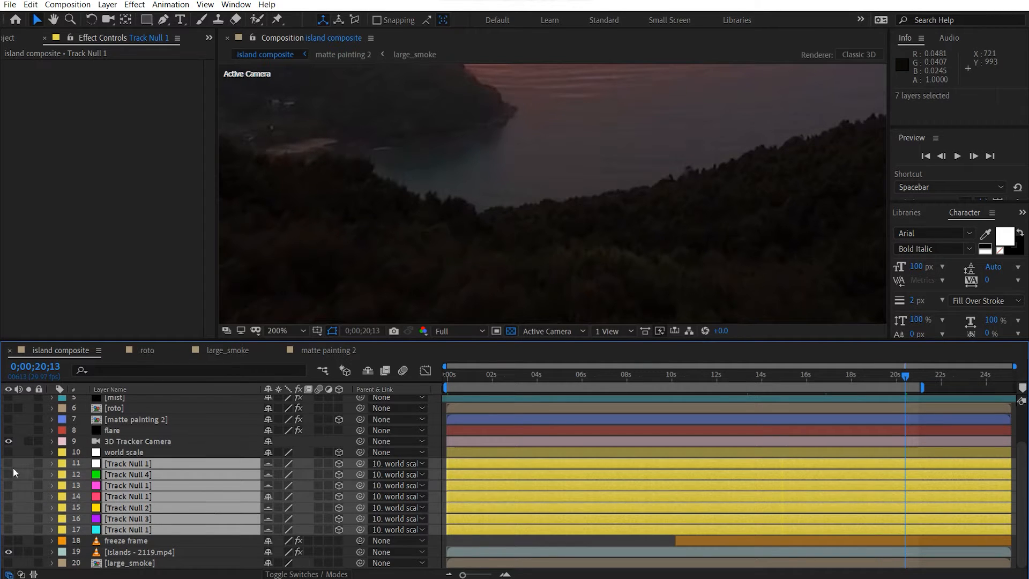
{"action": "left_click_drag", "start_coordinate": [13, 467], "coordinate": [9, 530]}
Scrub the timeline to 0;00;19;00 to check how the track nulls follow the water, islands and shoreline.
{"action": "scroll", "coordinate": [503, 242], "scroll_direction": "down", "scroll_amount": 3}
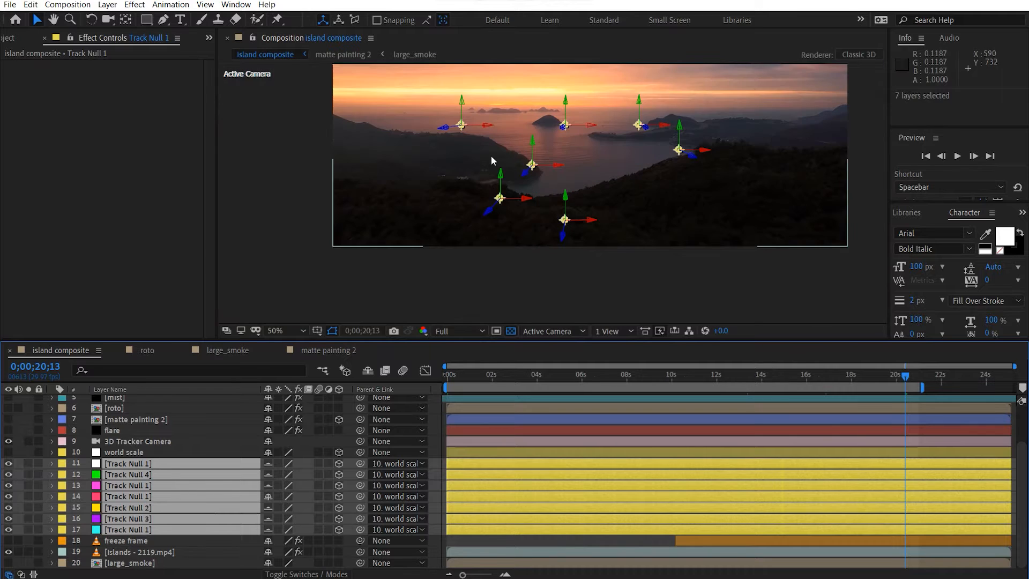
{"action": "left_click_drag", "start_coordinate": [491, 156], "coordinate": [489, 198]}
{"action": "scroll", "coordinate": [490, 198], "scroll_direction": "up", "scroll_amount": 2}
{"action": "scroll", "coordinate": [507, 179], "scroll_direction": "down", "scroll_amount": 1}
{"action": "left_click_drag", "start_coordinate": [526, 166], "coordinate": [481, 240]}
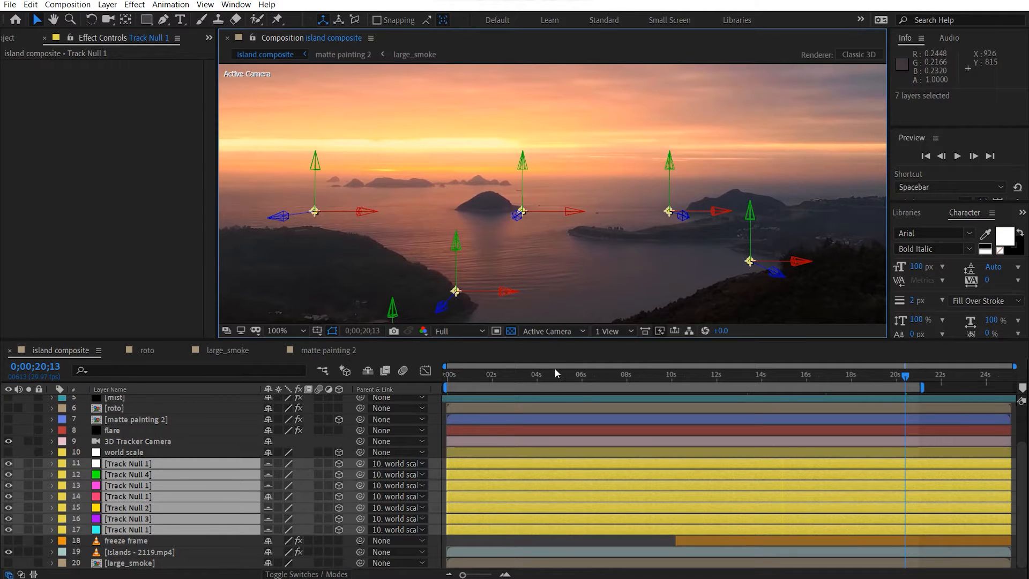
{"action": "left_click_drag", "start_coordinate": [596, 375], "coordinate": [873, 375]}
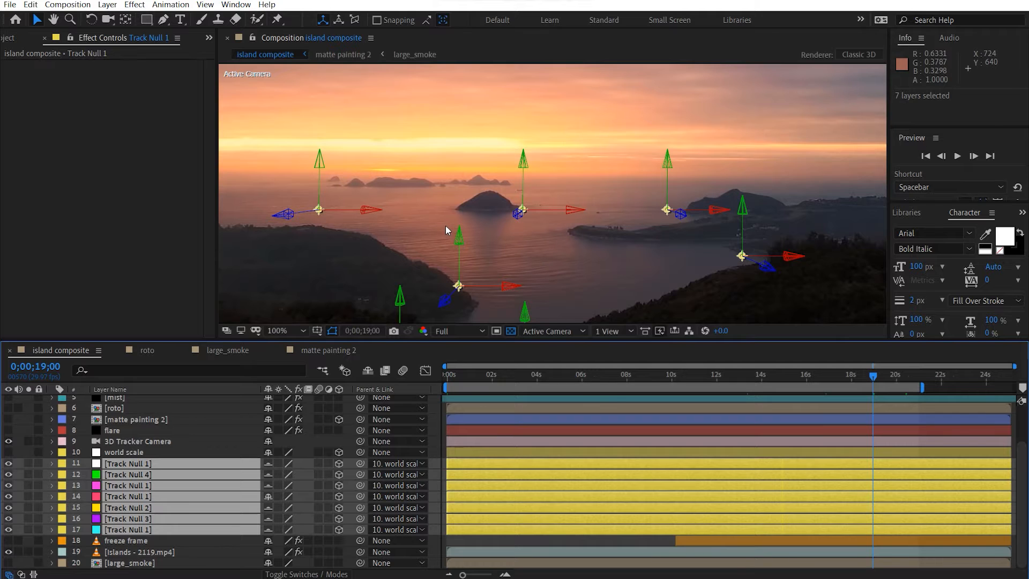
{"action": "key", "text": "comma"}
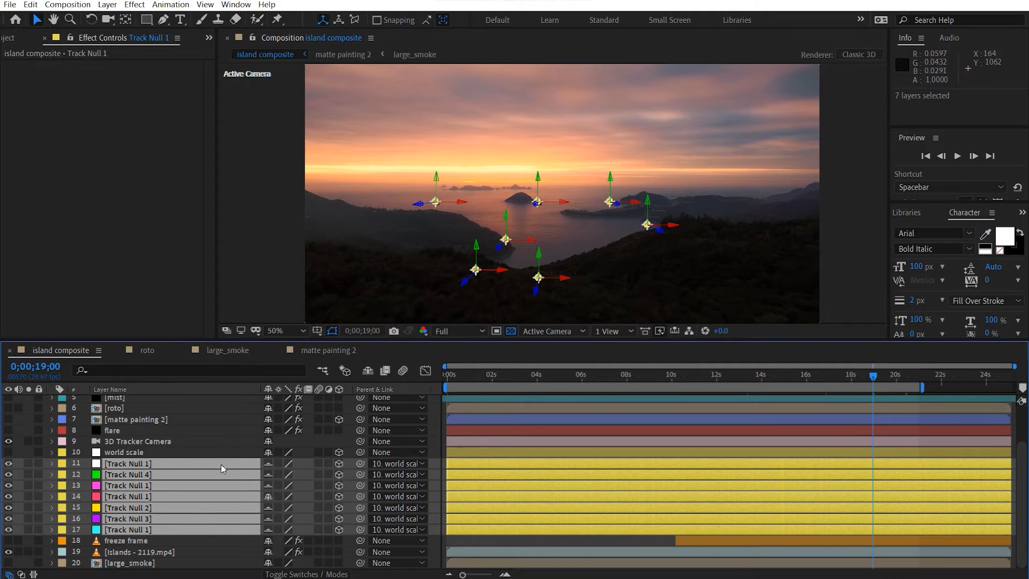
Reveal the Position values of the selected Track Null layers, review them and collapse the properties again.
{"action": "key", "text": "p"}
{"action": "scroll", "coordinate": [235, 467], "scroll_direction": "down", "scroll_amount": 1}
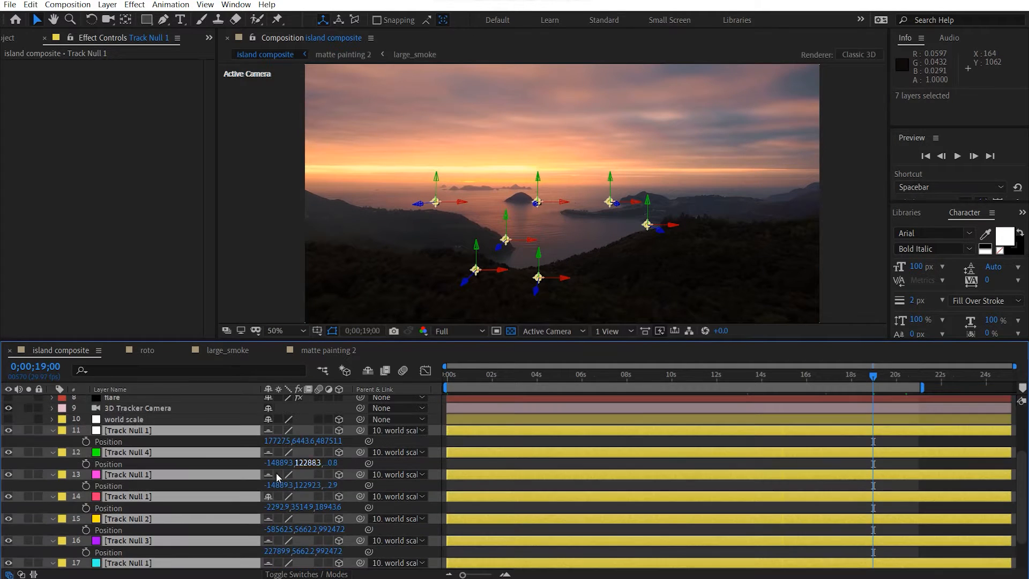
{"action": "scroll", "coordinate": [140, 486], "scroll_direction": "up", "scroll_amount": 3}
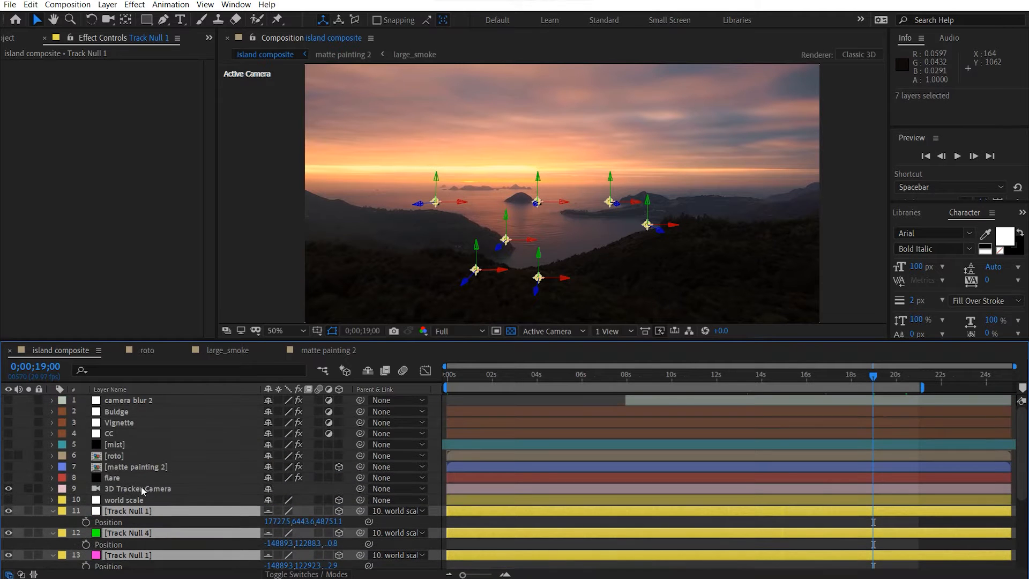
{"action": "left_click", "coordinate": [52, 510]}
Switch the composition viewer to the Top view with the transparency grid off to show the layout of the track nulls.
{"action": "left_click", "coordinate": [582, 331]}
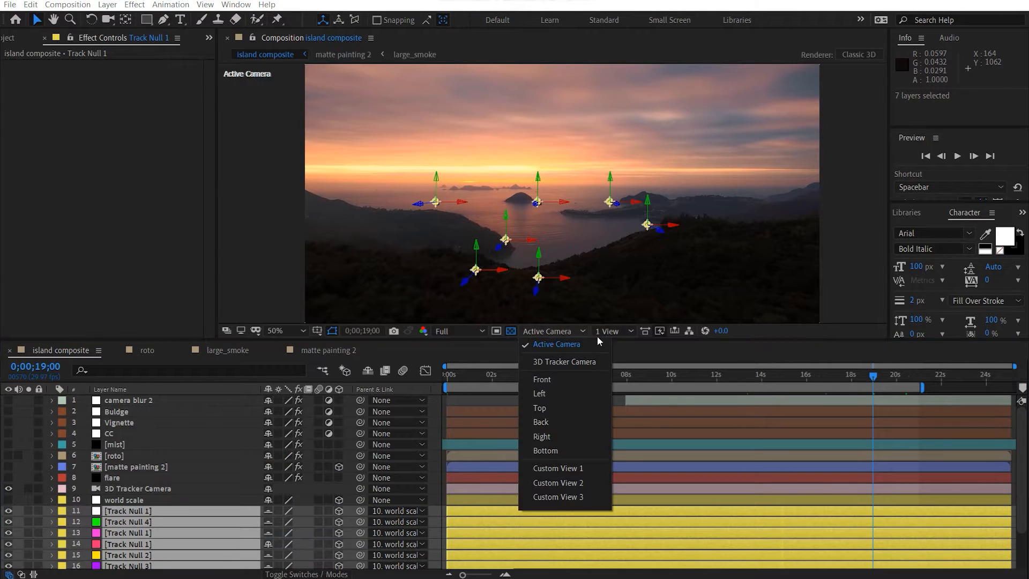
{"action": "left_click", "coordinate": [540, 408]}
{"action": "key", "text": "comma"}
{"action": "key", "text": "comma"}
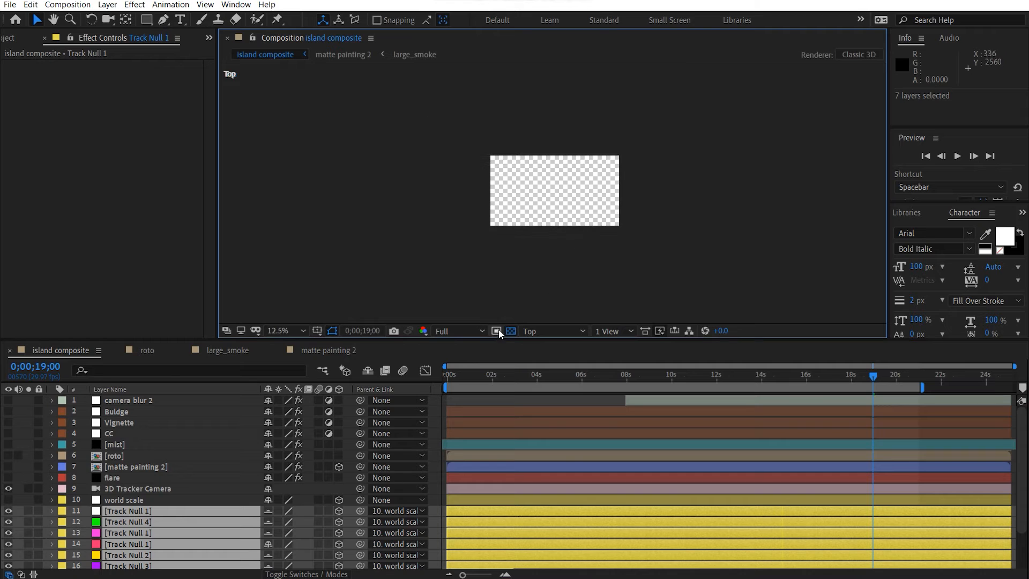
{"action": "left_click", "coordinate": [510, 330]}
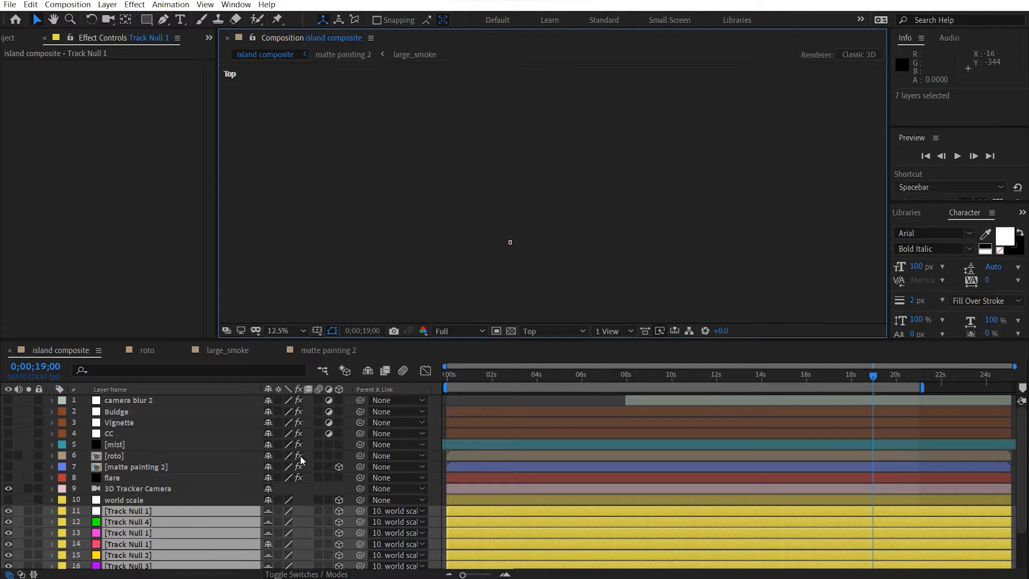
{"action": "scroll", "coordinate": [510, 265], "scroll_direction": "down", "scroll_amount": 2}
{"action": "left_click_drag", "start_coordinate": [540, 217], "coordinate": [542, 285]}
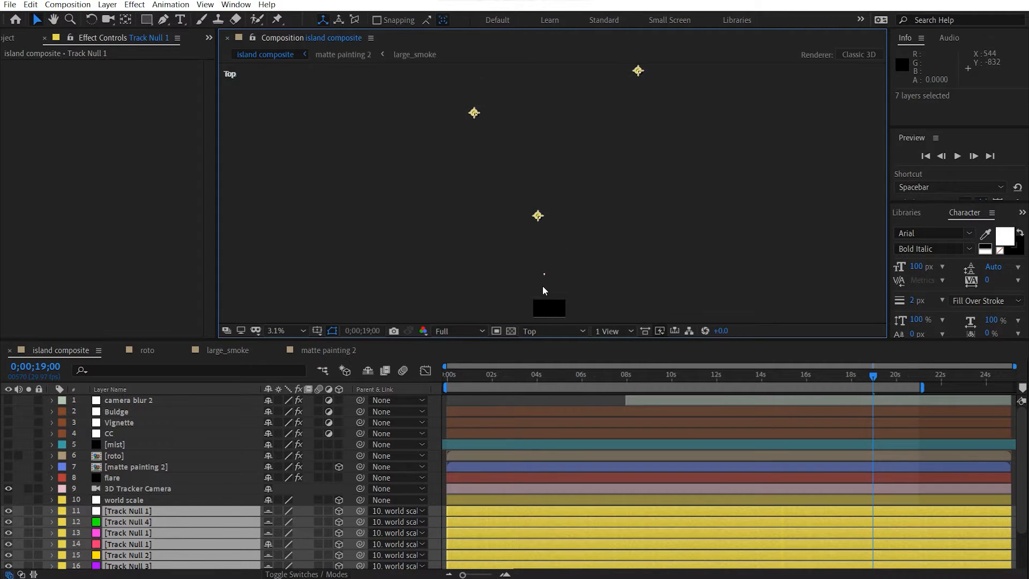
{"action": "left_click_drag", "start_coordinate": [555, 194], "coordinate": [557, 323]}
{"action": "key", "text": "v"}
{"action": "key", "text": "comma"}
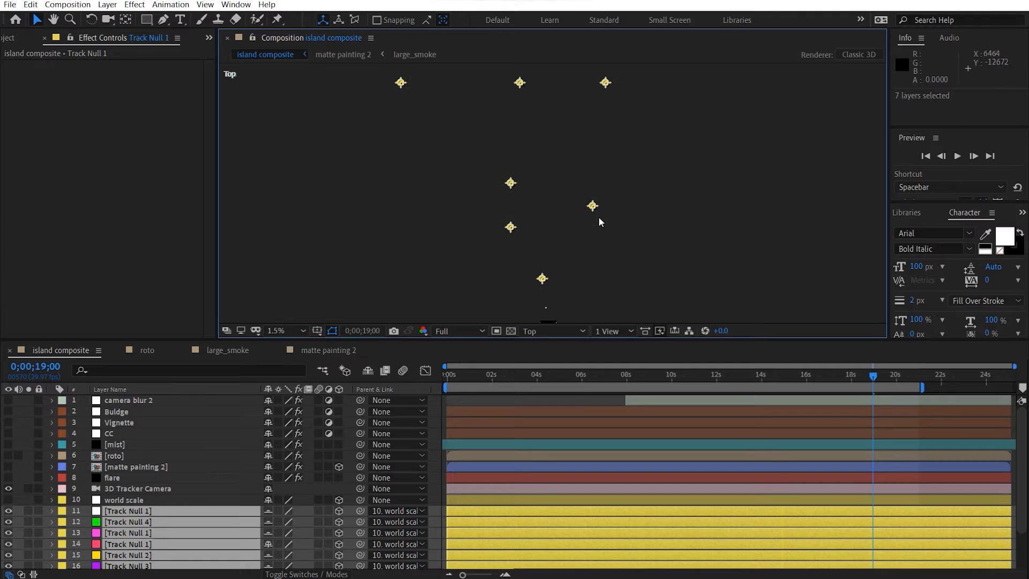
{"action": "left_click", "coordinate": [191, 501]}
{"action": "key", "text": "s"}
{"action": "key", "text": "ctrl+z"}
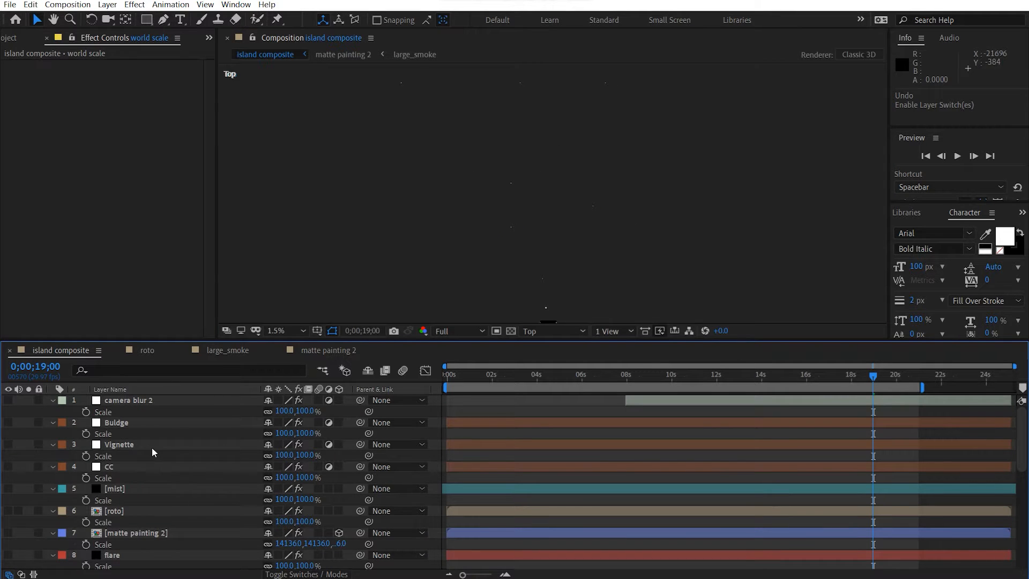
{"action": "key", "text": "ctrl+a"}
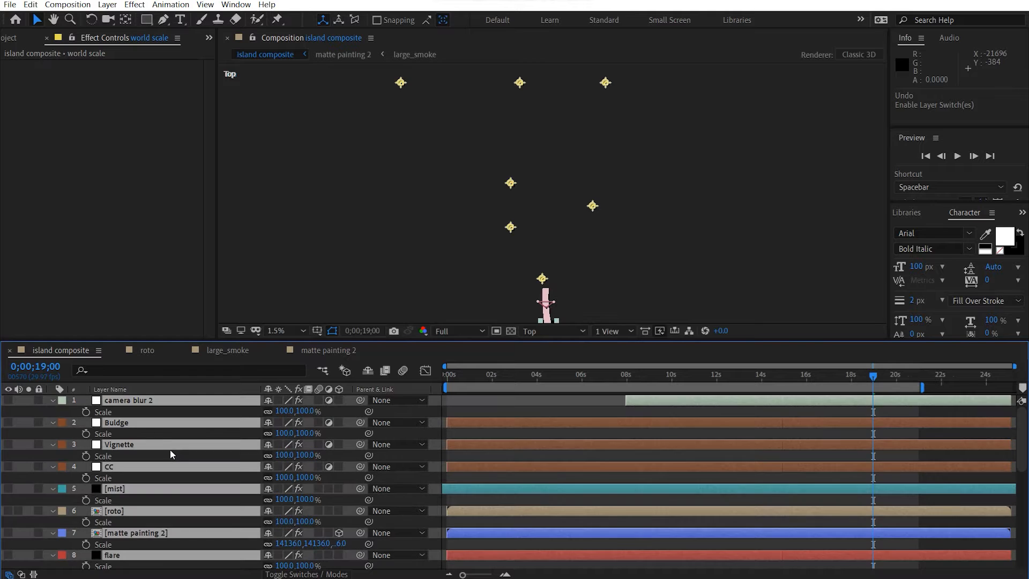
{"action": "left_click", "coordinate": [52, 401]}
{"action": "left_click", "coordinate": [676, 258]}
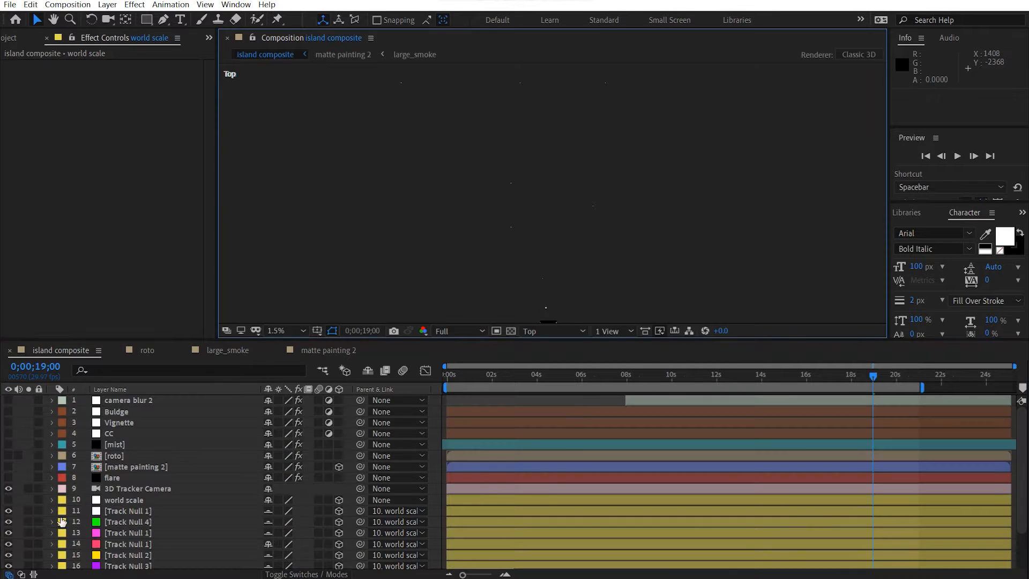
Return the viewer to the Active Camera view at Fit magnification and turn on the visibility of the world scale null.
{"action": "scroll", "coordinate": [131, 493], "scroll_direction": "down", "scroll_amount": 1}
{"action": "left_click", "coordinate": [149, 483]}
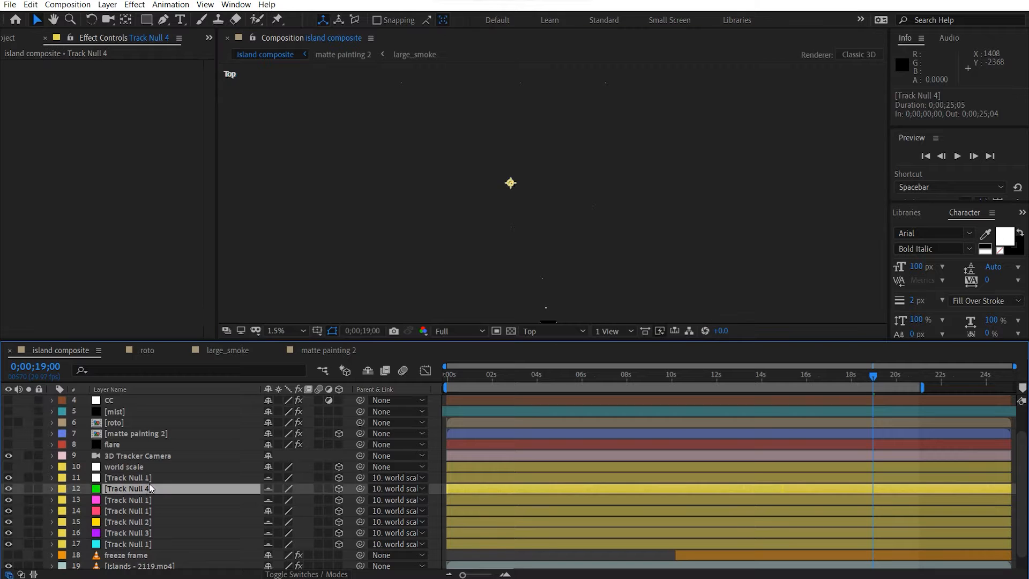
{"action": "left_click", "coordinate": [140, 469]}
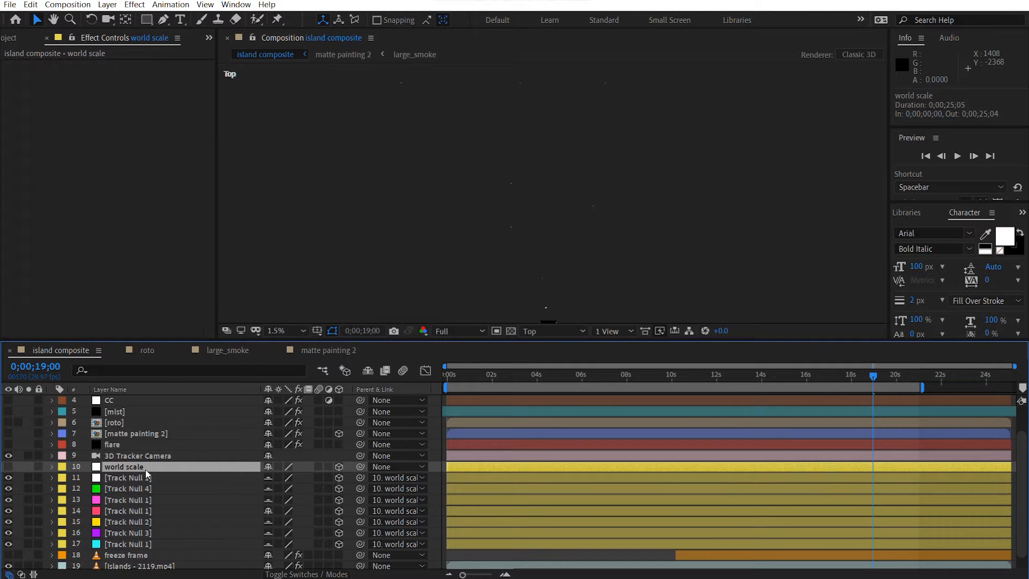
{"action": "left_click", "coordinate": [550, 331]}
{"action": "left_click", "coordinate": [554, 345]}
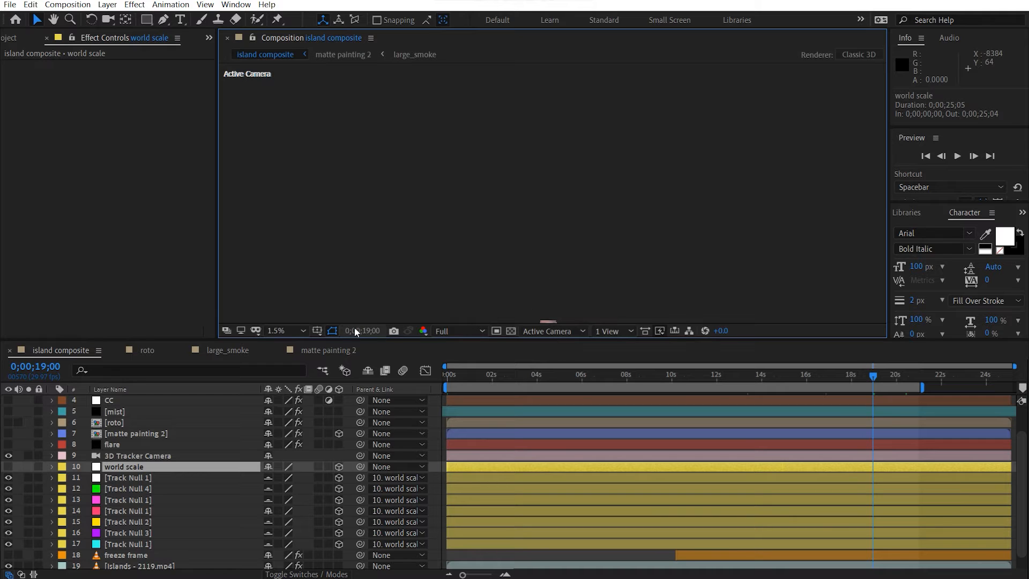
{"action": "left_click", "coordinate": [277, 328]}
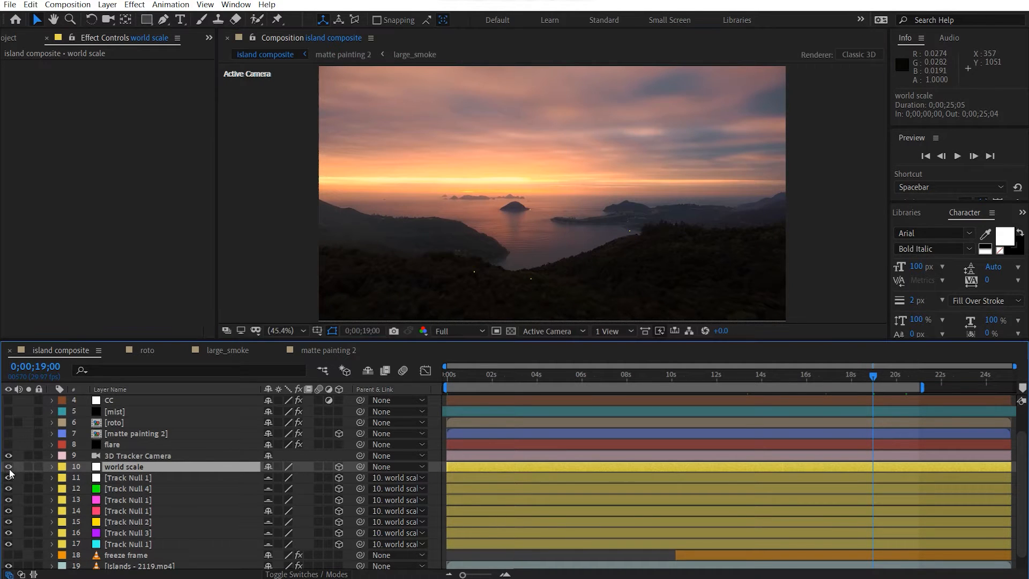
Compare the positions of the world scale null and the first Track Null layers in the Active Camera view.
{"action": "left_click", "coordinate": [138, 488]}
{"action": "left_click", "coordinate": [140, 477]}
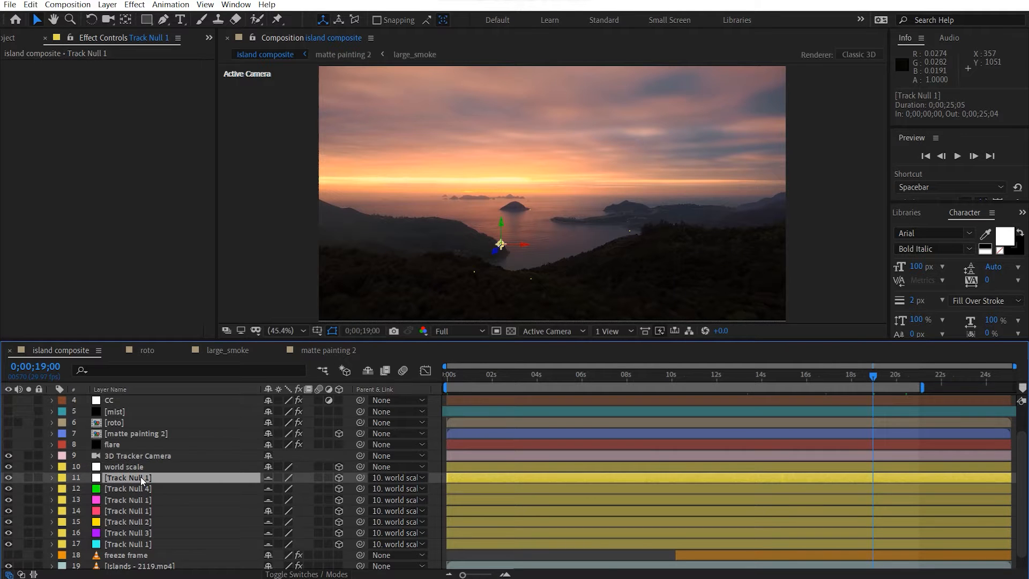
{"action": "left_click", "coordinate": [150, 466]}
{"action": "scroll", "coordinate": [564, 170], "scroll_direction": "down", "scroll_amount": 2}
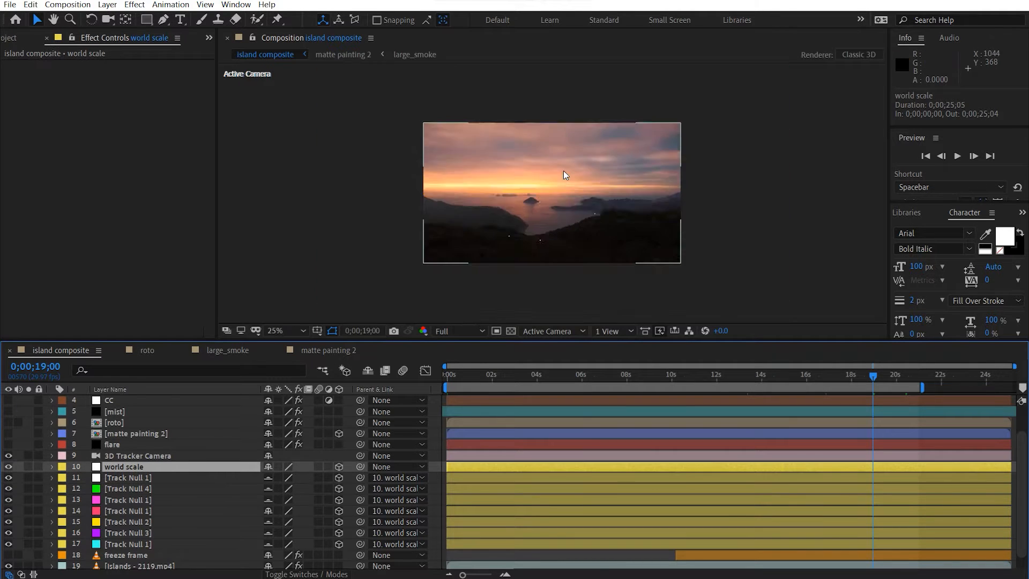
{"action": "scroll", "coordinate": [563, 170], "scroll_direction": "up", "scroll_amount": 2}
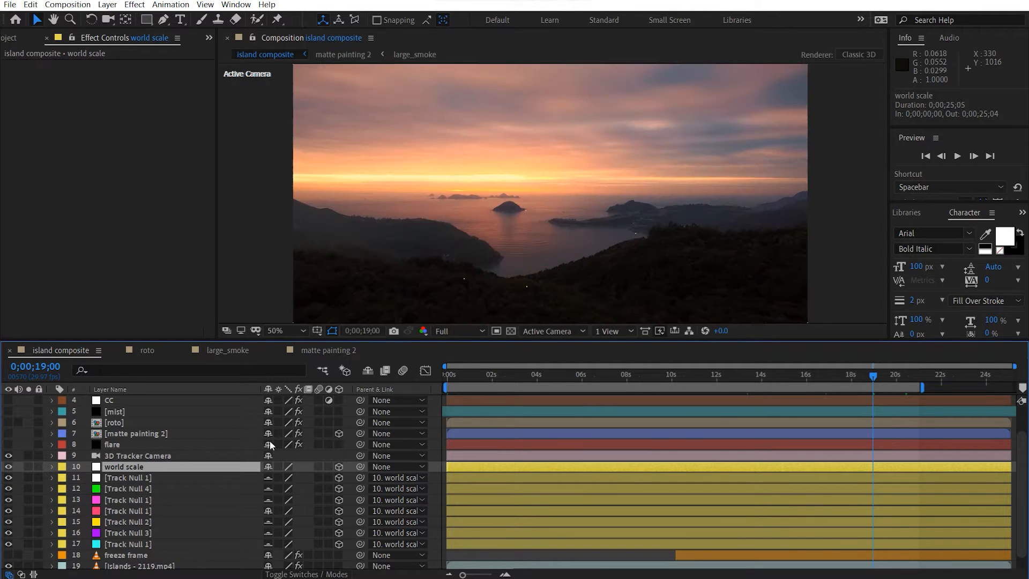
{"action": "left_click", "coordinate": [396, 471]}
{"action": "left_click", "coordinate": [776, 195]}
{"action": "scroll", "coordinate": [775, 193], "scroll_direction": "down", "scroll_amount": 5}
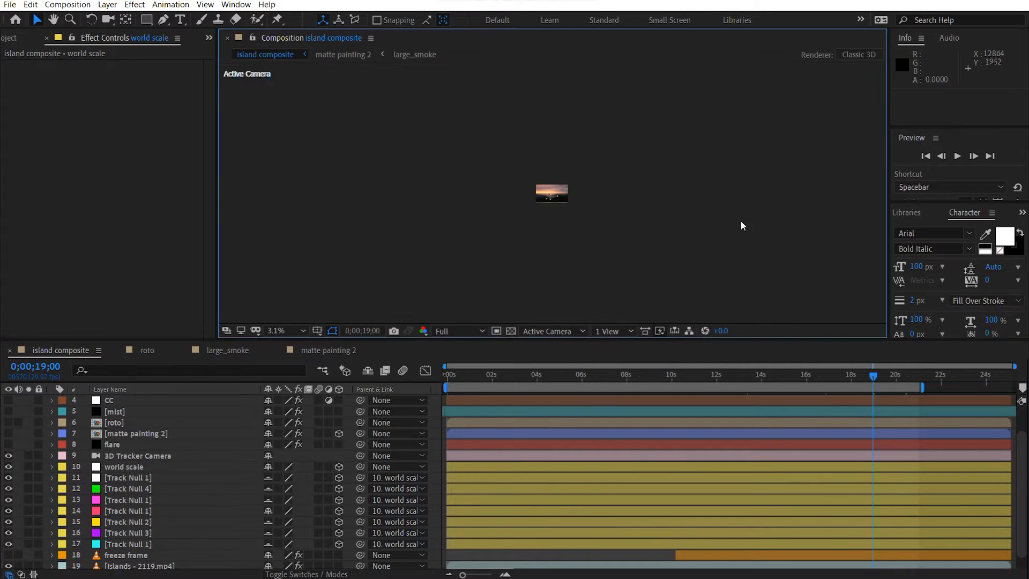
{"action": "scroll", "coordinate": [645, 220], "scroll_direction": "up", "scroll_amount": 4}
{"action": "left_click_drag", "start_coordinate": [669, 152], "coordinate": [530, 204]}
{"action": "scroll", "coordinate": [470, 255], "scroll_direction": "up", "scroll_amount": 2}
{"action": "key", "text": "v"}
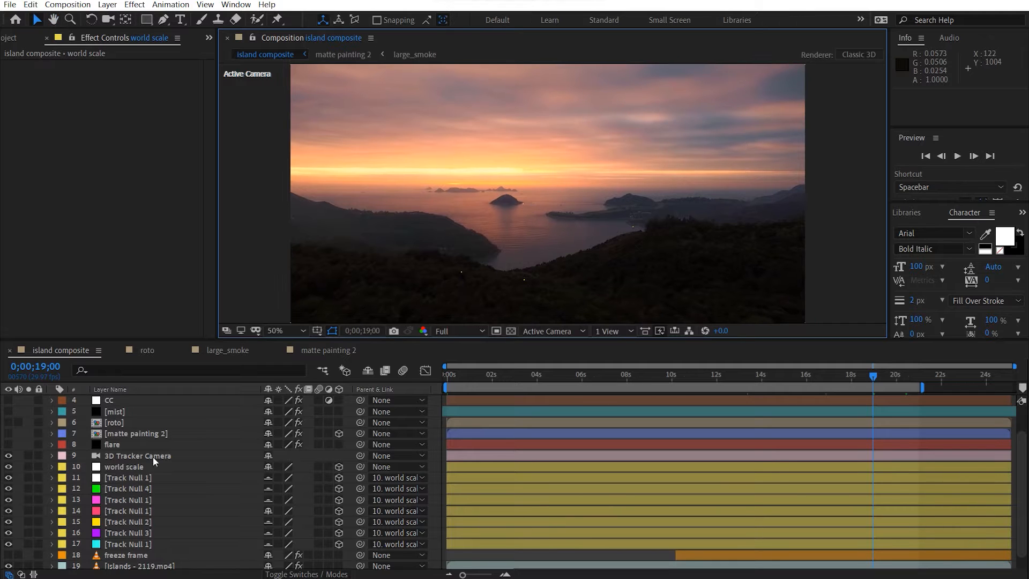
Reveal the world scale null's Scale property, review it and collapse it again.
{"action": "left_click", "coordinate": [142, 469]}
{"action": "key", "text": "s"}
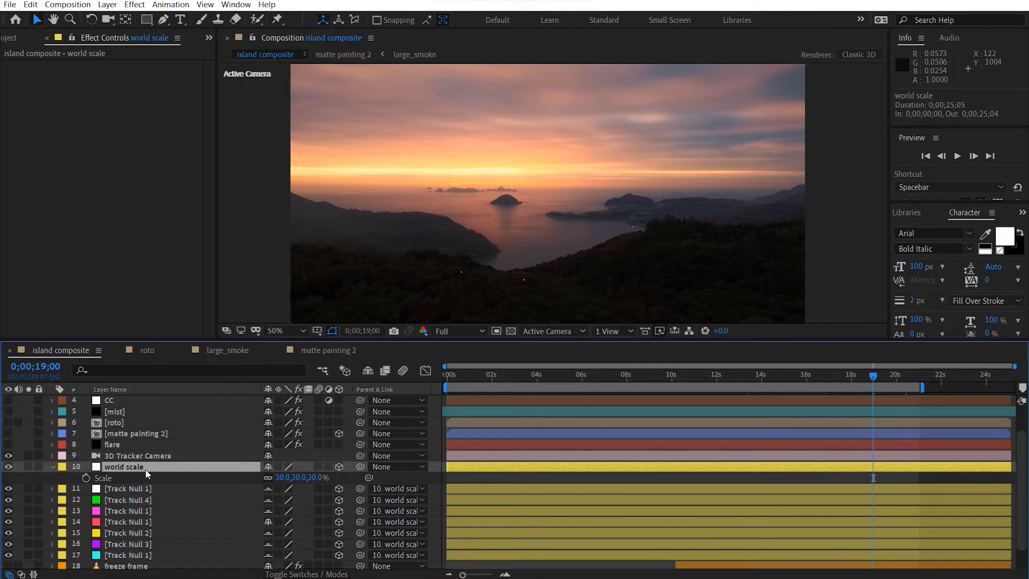
{"action": "key", "text": "s"}
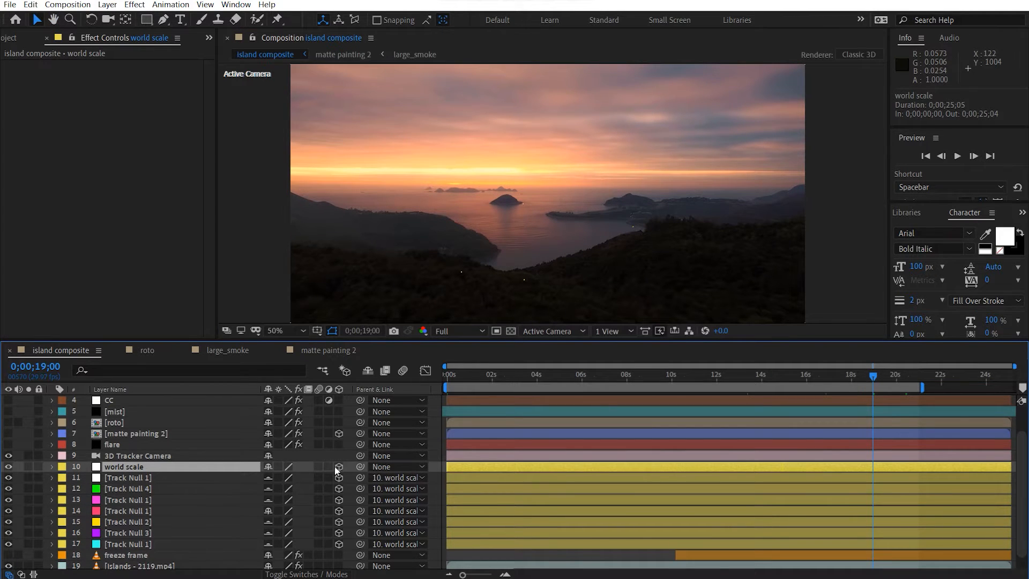
Parent the seven Track Null layers, 11 to 17, and the 3D Tracker Camera to the world scale null.
{"action": "left_click", "coordinate": [127, 480]}
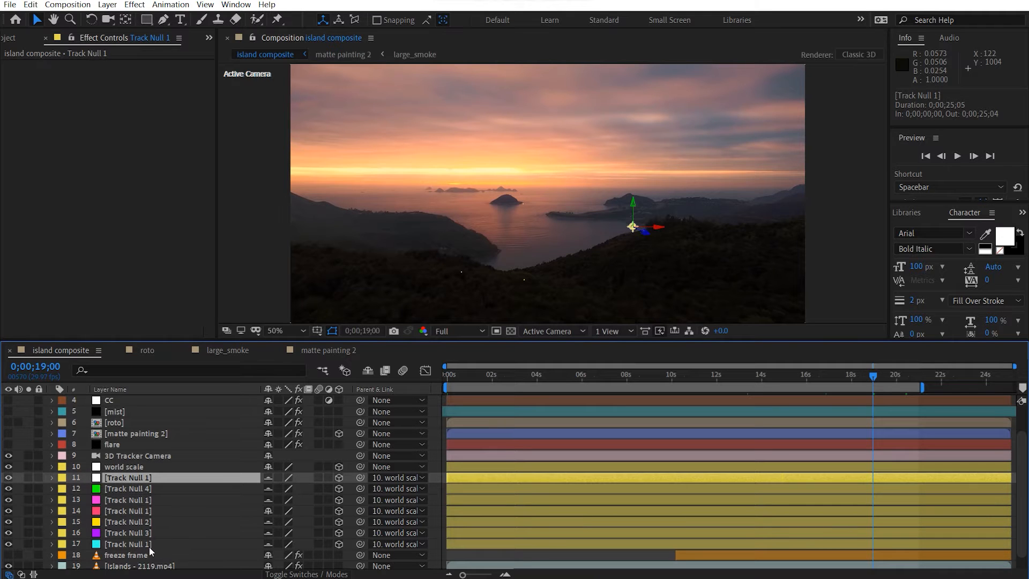
{"action": "left_click", "coordinate": [149, 545], "text": "shift"}
{"action": "left_click", "coordinate": [164, 457], "text": "ctrl"}
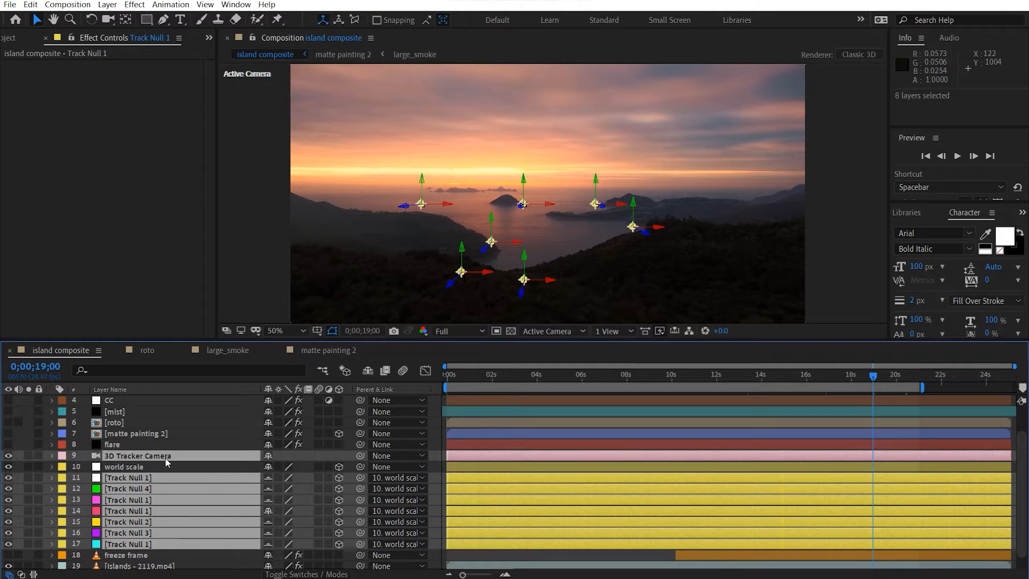
{"action": "left_click_drag", "start_coordinate": [360, 455], "coordinate": [173, 469]}
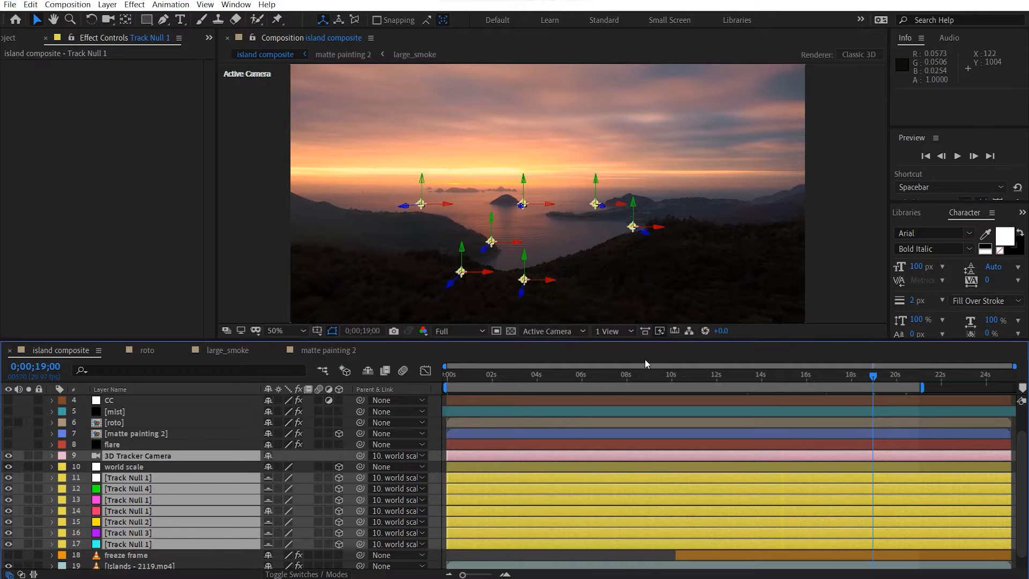
Switch the viewer to the Top view and examine the layout of the camera path and the track nulls.
{"action": "left_click", "coordinate": [545, 331]}
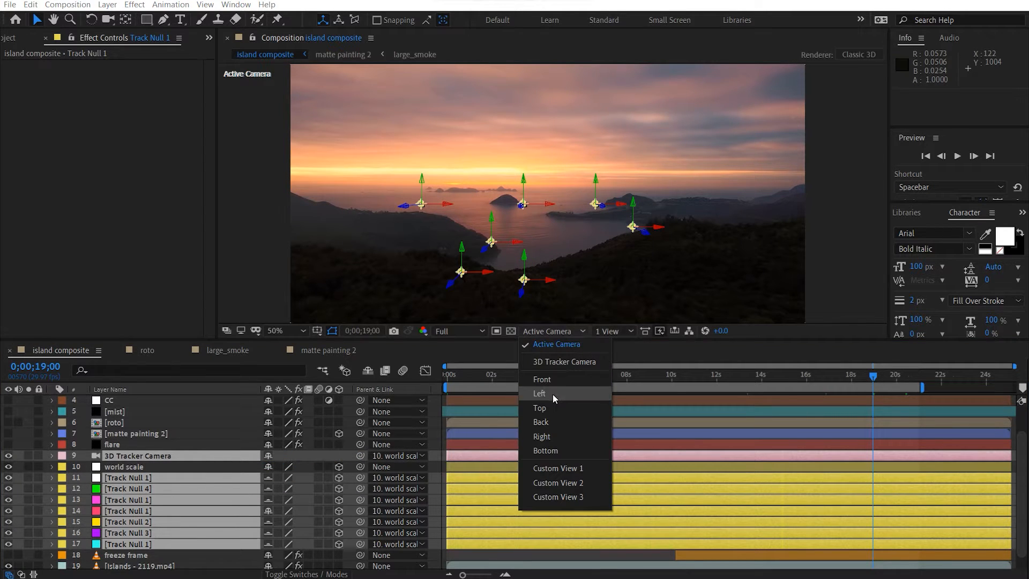
{"action": "left_click", "coordinate": [551, 409]}
{"action": "scroll", "coordinate": [584, 199], "scroll_direction": "down", "scroll_amount": 6}
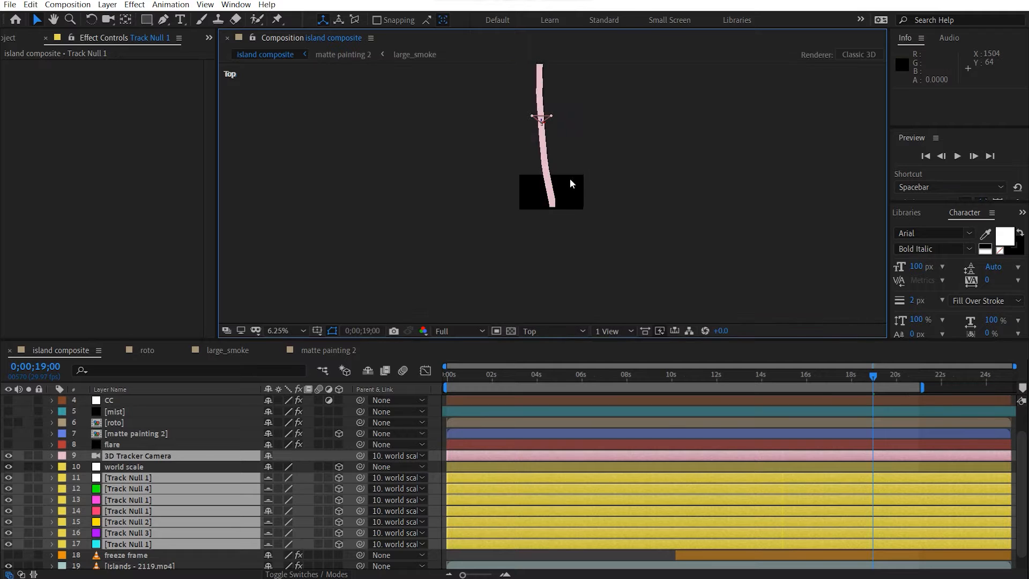
{"action": "left_click_drag", "start_coordinate": [570, 180], "coordinate": [560, 351]}
{"action": "left_click_drag", "start_coordinate": [544, 233], "coordinate": [555, 350]}
{"action": "scroll", "coordinate": [553, 277], "scroll_direction": "down", "scroll_amount": 1}
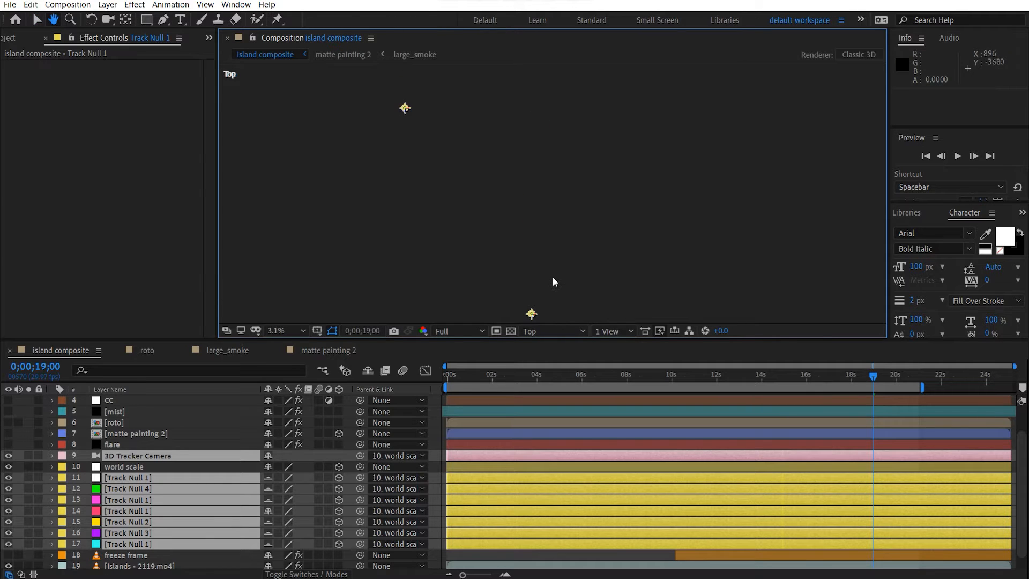
{"action": "scroll", "coordinate": [552, 277], "scroll_direction": "down", "scroll_amount": 1}
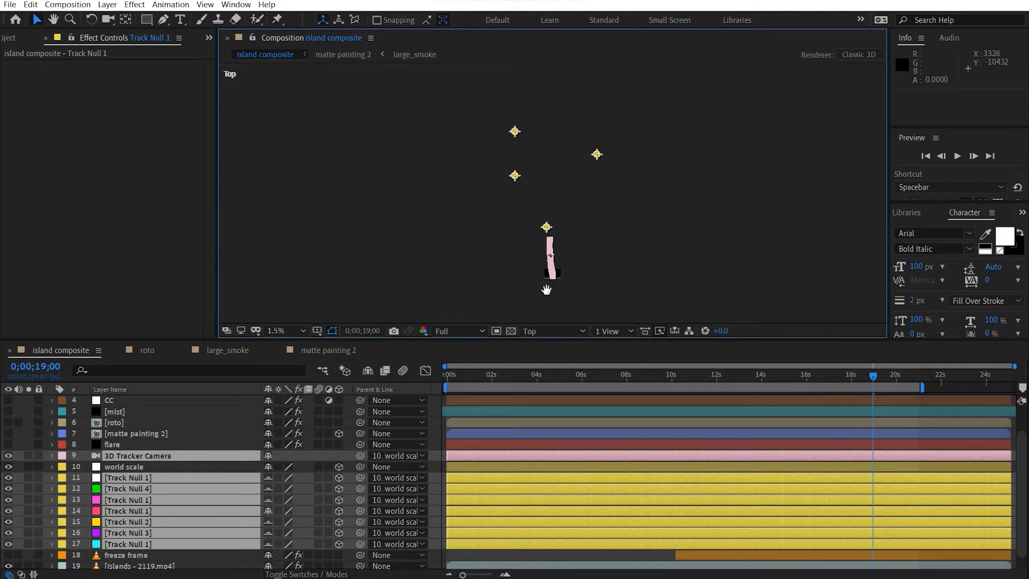
Reveal the world scale null's Scale and set it to 100% to spread out the parented camera and nulls.
{"action": "left_click", "coordinate": [195, 464]}
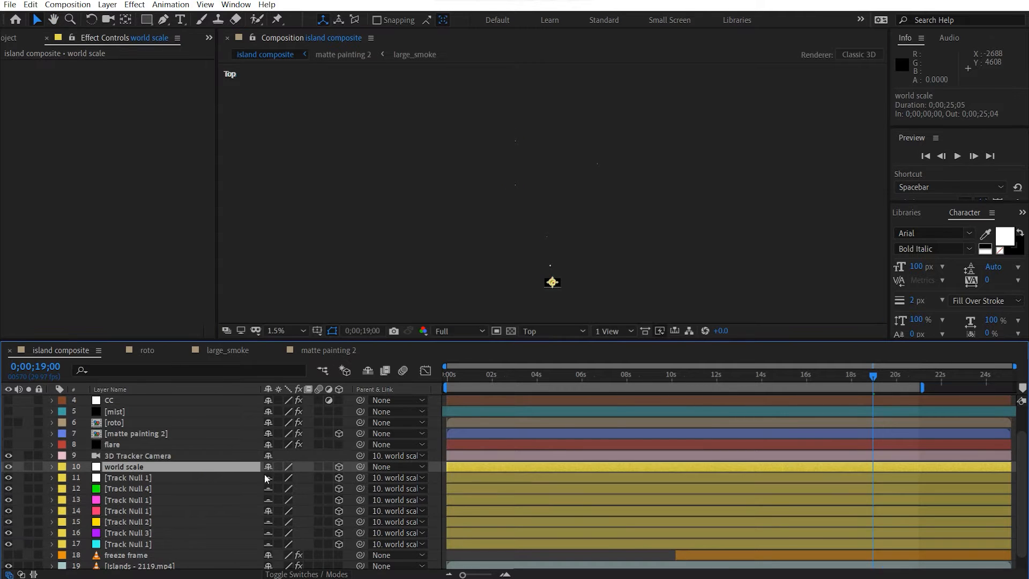
{"action": "key", "text": "s"}
{"action": "left_click", "coordinate": [315, 477]}
{"action": "type", "text": "1"}
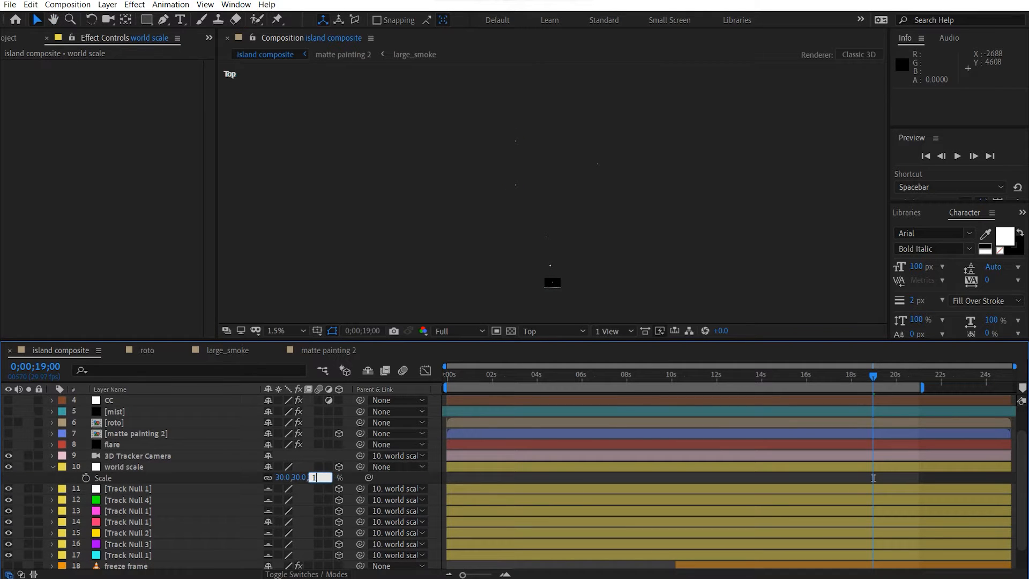
{"action": "type", "text": "00"}
{"action": "key", "text": "Return"}
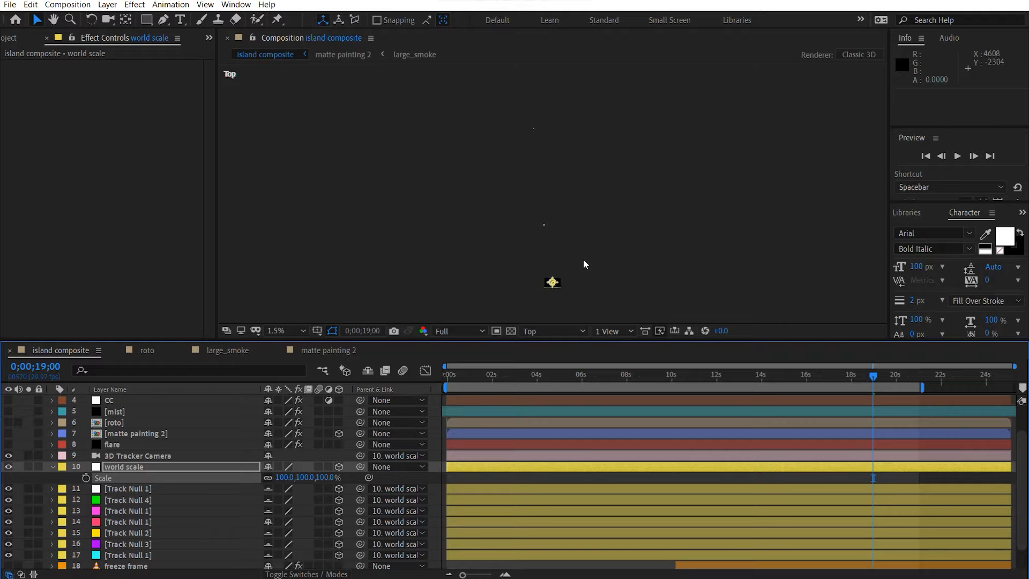
Set the world scale null's Scale back to 30%.
{"action": "left_click", "coordinate": [148, 492]}
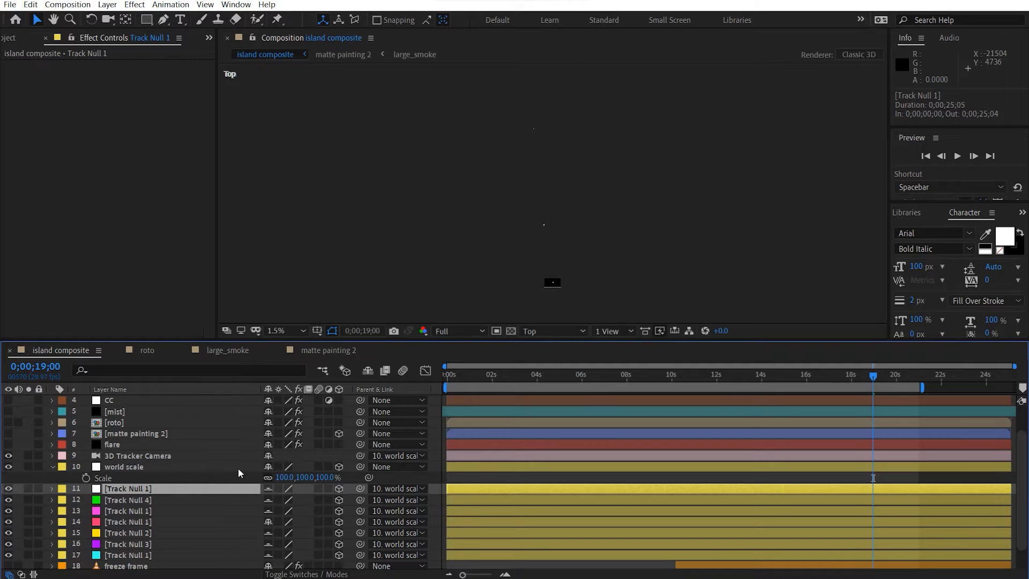
{"action": "left_click", "coordinate": [284, 477]}
{"action": "type", "text": "30"}
{"action": "left_click", "coordinate": [504, 474]}
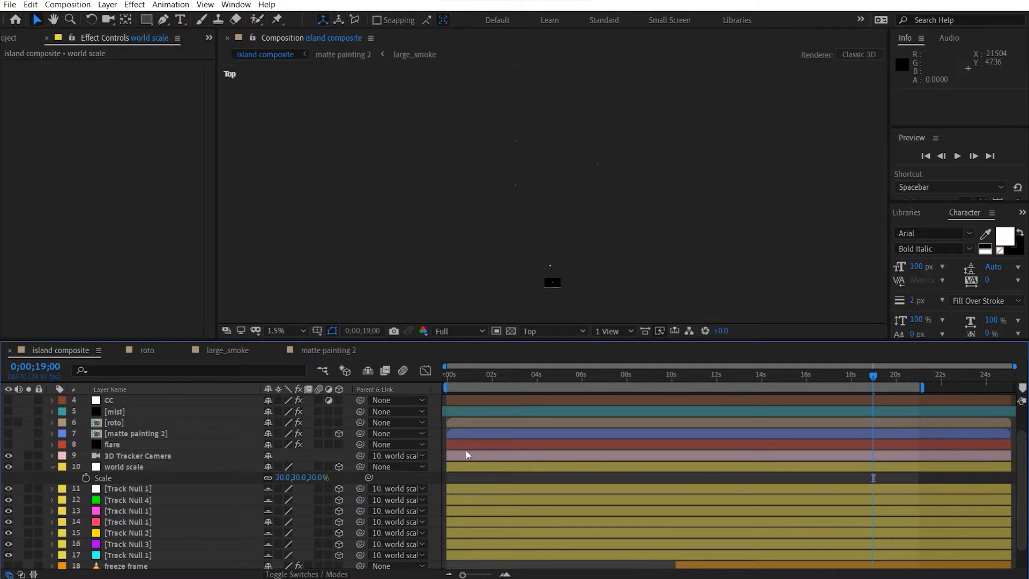
Set the world scale null's Scale to 5% and inspect the tightened track null layout in the Top view.
{"action": "left_click", "coordinate": [316, 477]}
{"action": "type", "text": "5"}
{"action": "key", "text": "Return"}
{"action": "left_click_drag", "start_coordinate": [554, 281], "coordinate": [481, 83]}
{"action": "scroll", "coordinate": [548, 202], "scroll_direction": "up", "scroll_amount": 3}
{"action": "left_click_drag", "start_coordinate": [537, 246], "coordinate": [658, 117]}
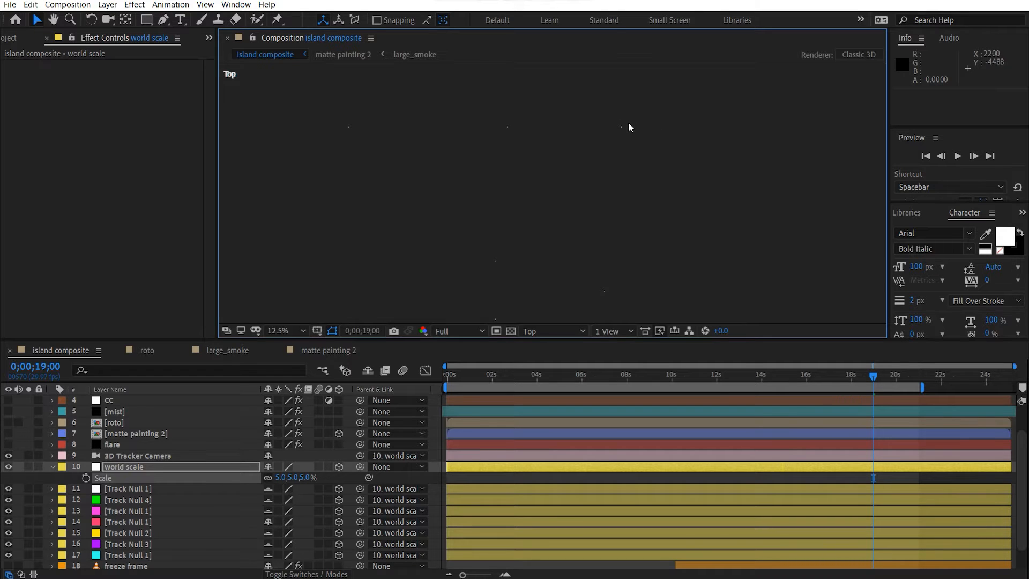
Restore the world scale null's Scale to 30% and check the resulting layout in the Top view.
{"action": "left_click", "coordinate": [280, 477]}
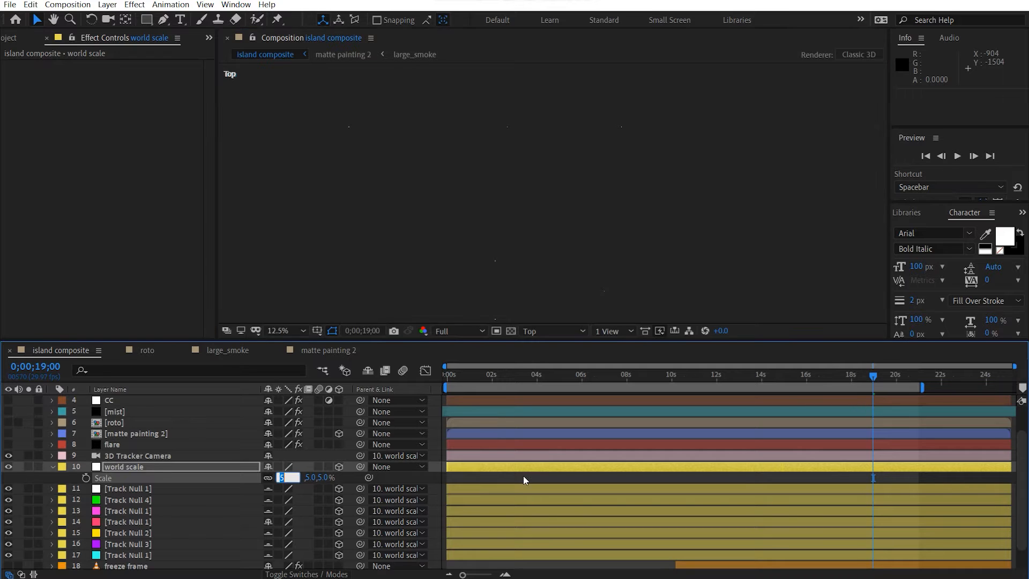
{"action": "type", "text": "30"}
{"action": "key", "text": "Return"}
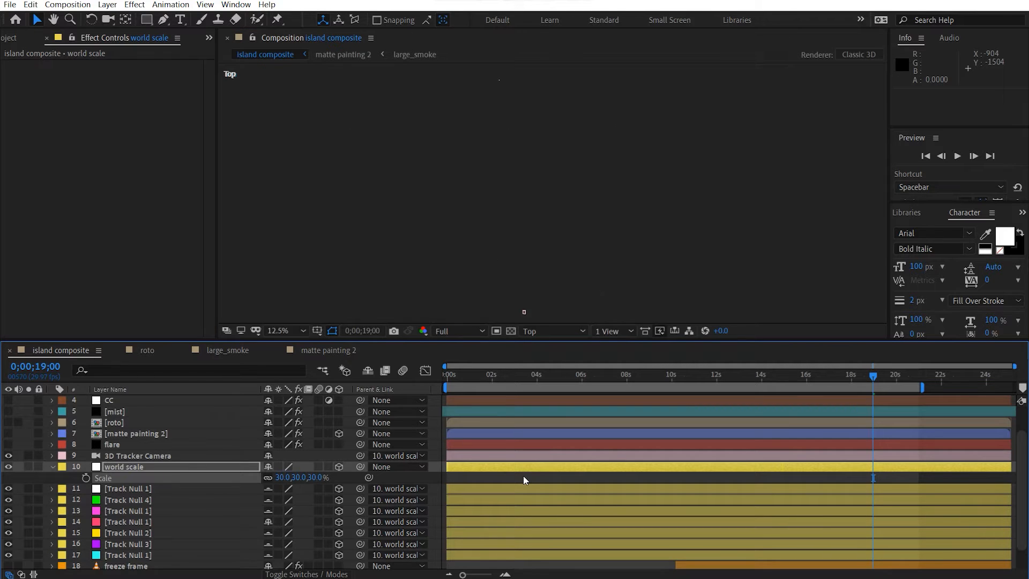
{"action": "scroll", "coordinate": [574, 252], "scroll_direction": "down", "scroll_amount": 6}
{"action": "left_click_drag", "start_coordinate": [574, 251], "coordinate": [525, 265]}
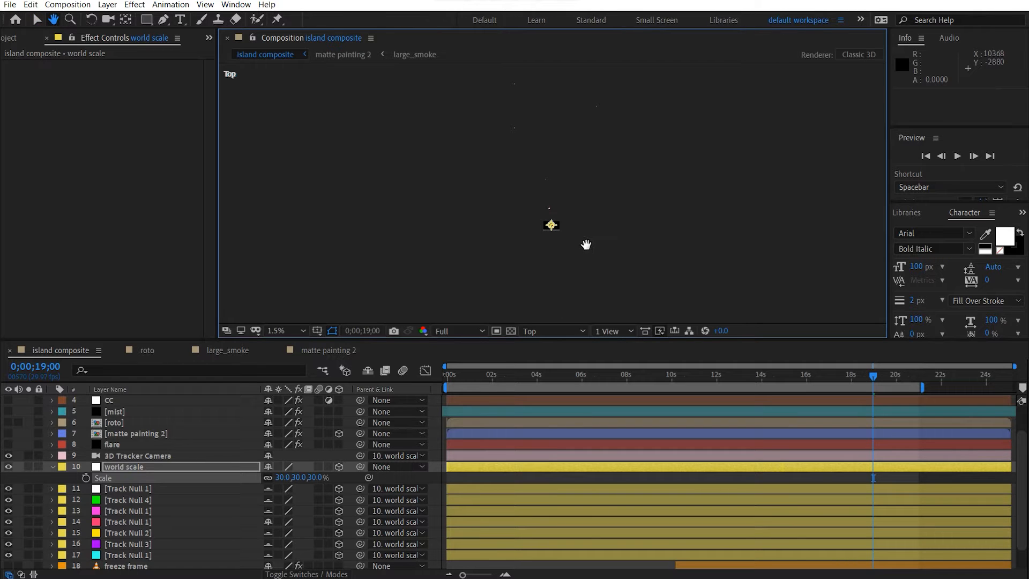
Examine the spacing of the track nulls in the Top view and collapse the world scale null's Scale property.
{"action": "left_click", "coordinate": [282, 331]}
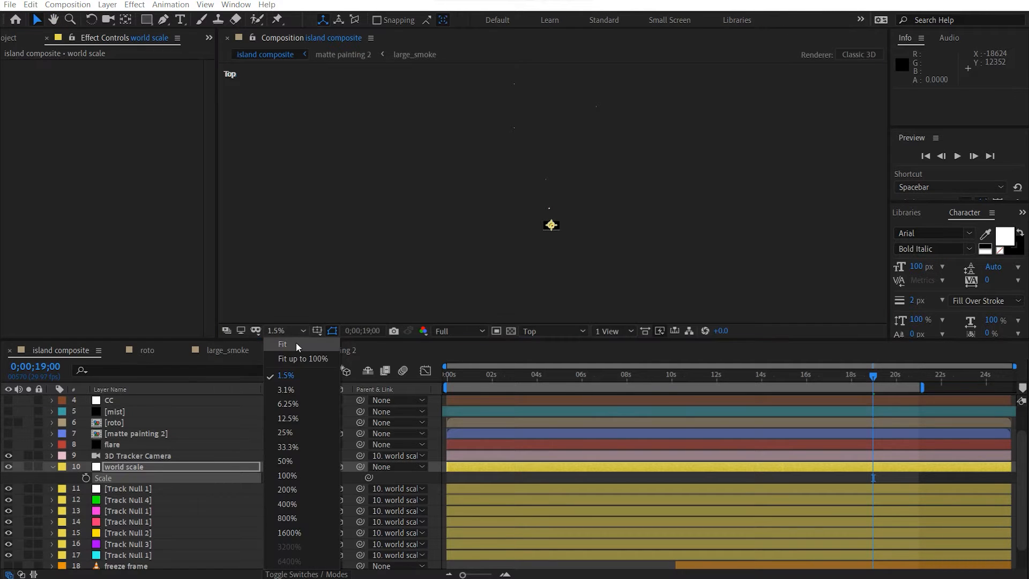
{"action": "left_click", "coordinate": [295, 343]}
{"action": "scroll", "coordinate": [588, 183], "scroll_direction": "down", "scroll_amount": 5}
{"action": "left_click_drag", "start_coordinate": [588, 183], "coordinate": [580, 301]}
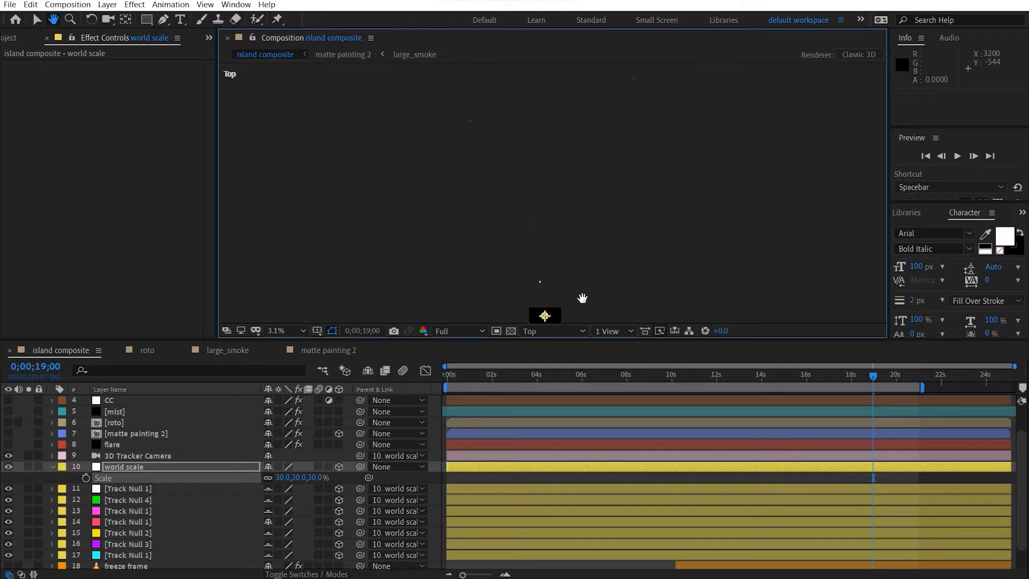
{"action": "left_click_drag", "start_coordinate": [579, 147], "coordinate": [564, 280]}
{"action": "key", "text": "v"}
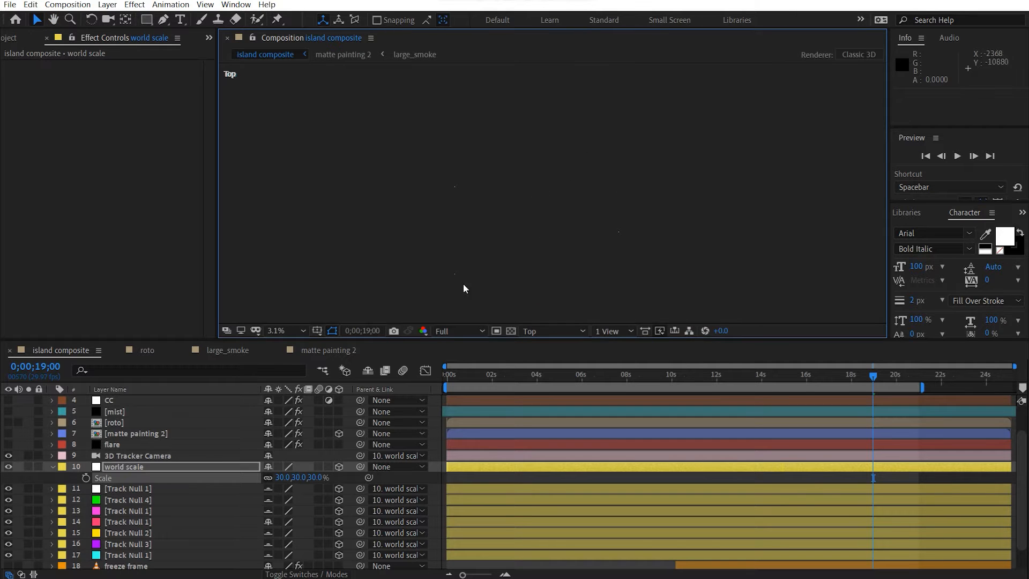
{"action": "left_click", "coordinate": [53, 468]}
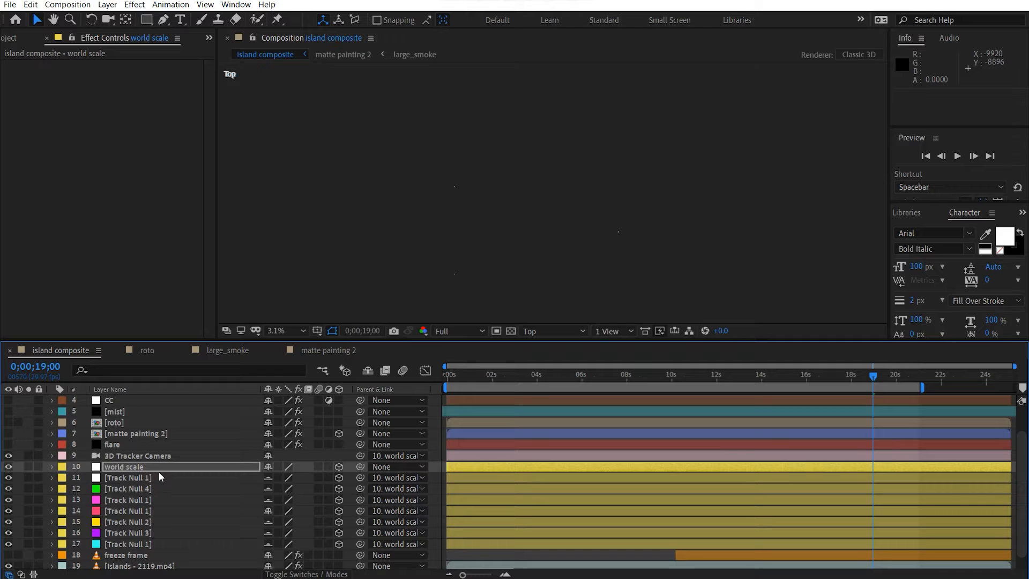
{"action": "scroll", "coordinate": [159, 477], "scroll_direction": "down", "scroll_amount": 1}
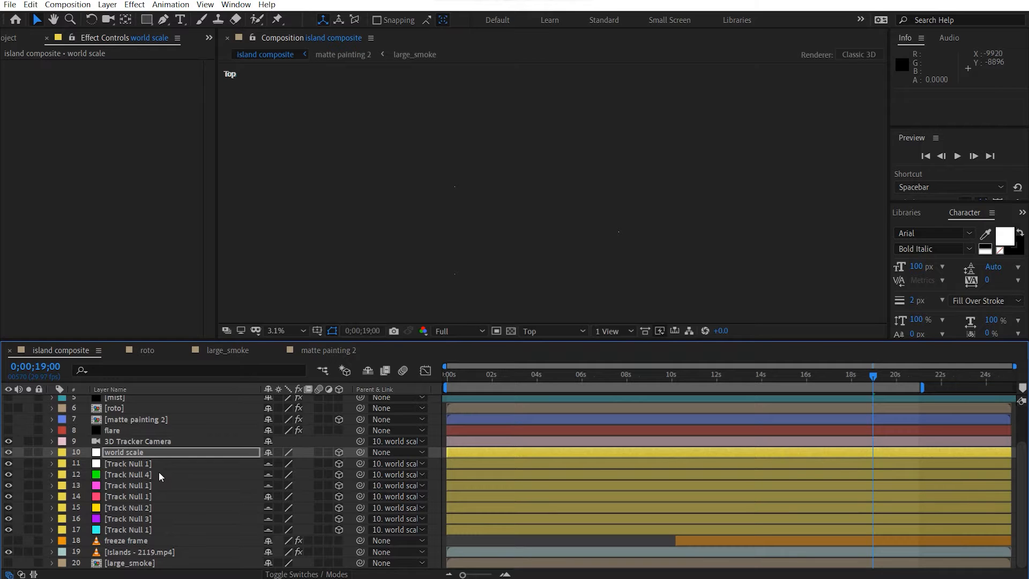
{"action": "left_click_drag", "start_coordinate": [425, 277], "coordinate": [486, 184]}
Switch the viewer back to the Active Camera view and fit the island composite in the viewer.
{"action": "left_click", "coordinate": [552, 331]}
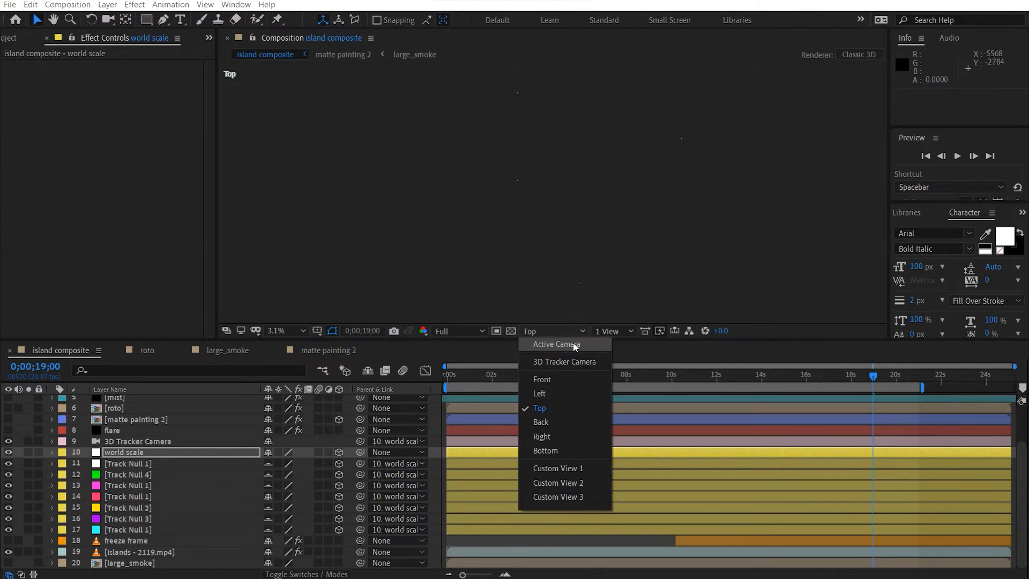
{"action": "left_click", "coordinate": [542, 343]}
{"action": "left_click", "coordinate": [317, 331]}
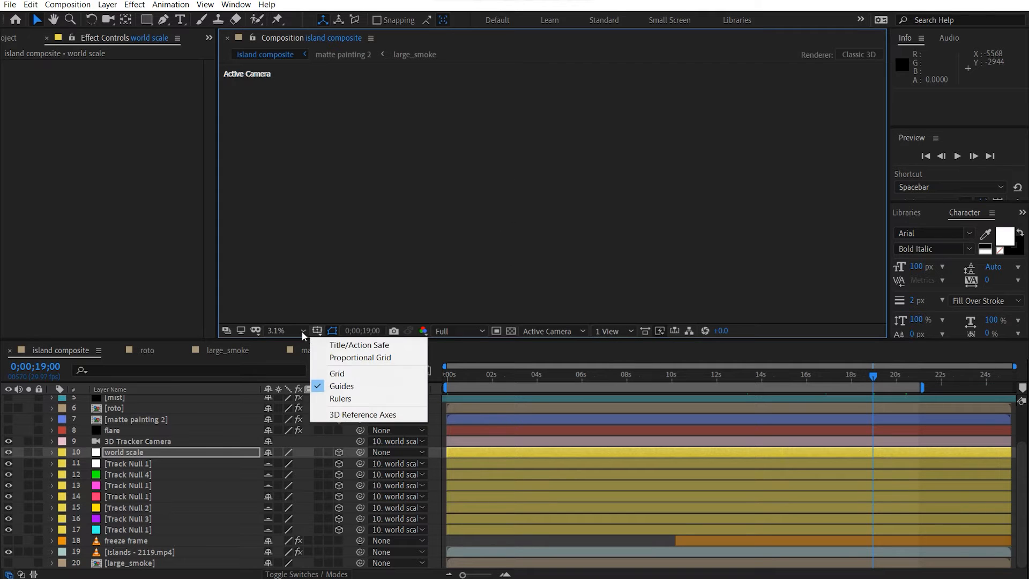
{"action": "left_click", "coordinate": [299, 331]}
{"action": "left_click", "coordinate": [307, 346]}
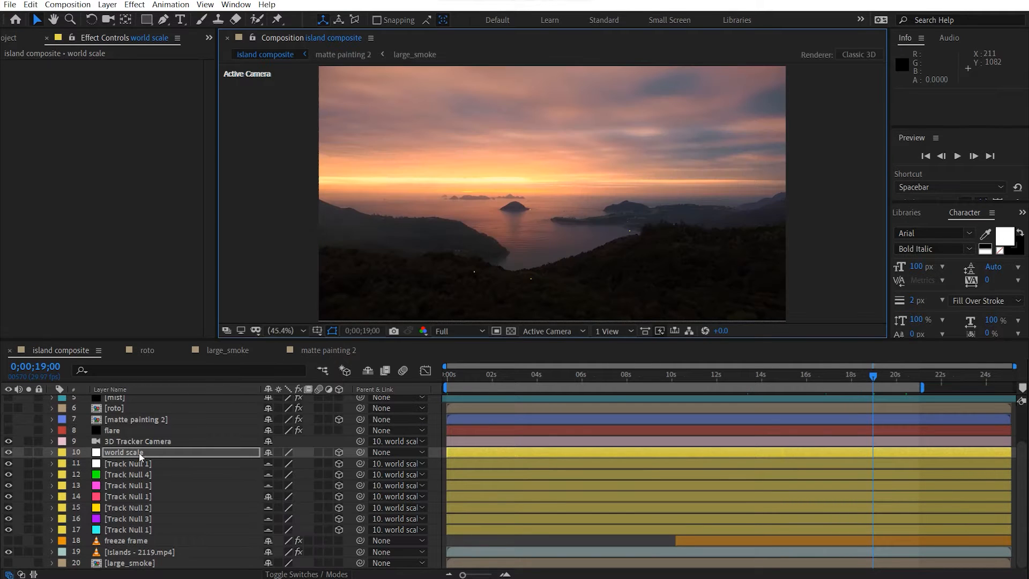
Select all the track nulls and check how they stick to the footage at several times up to 0;00;15;29, and deselect them.
{"action": "left_click", "coordinate": [138, 463]}
{"action": "left_click", "coordinate": [141, 527], "text": "shift"}
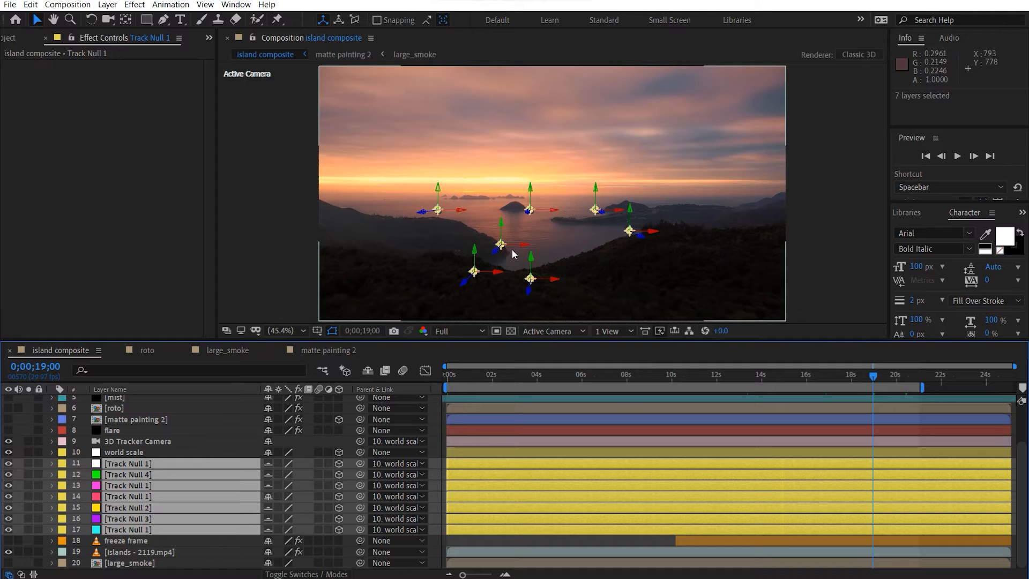
{"action": "scroll", "coordinate": [50, 541], "scroll_direction": "up", "scroll_amount": 4}
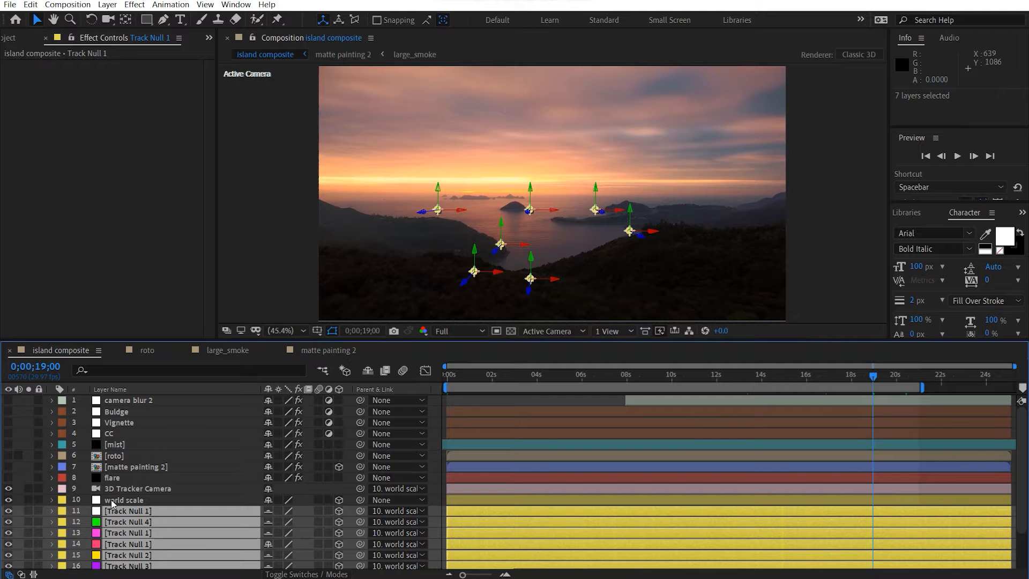
{"action": "scroll", "coordinate": [111, 499], "scroll_direction": "down", "scroll_amount": 4}
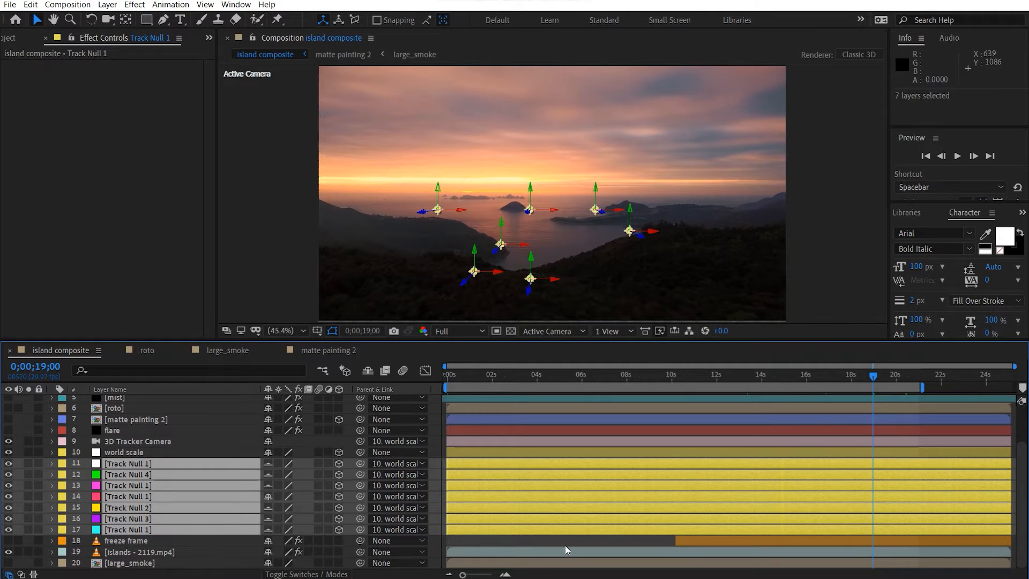
{"action": "left_click", "coordinate": [526, 376]}
{"action": "left_click", "coordinate": [636, 374]}
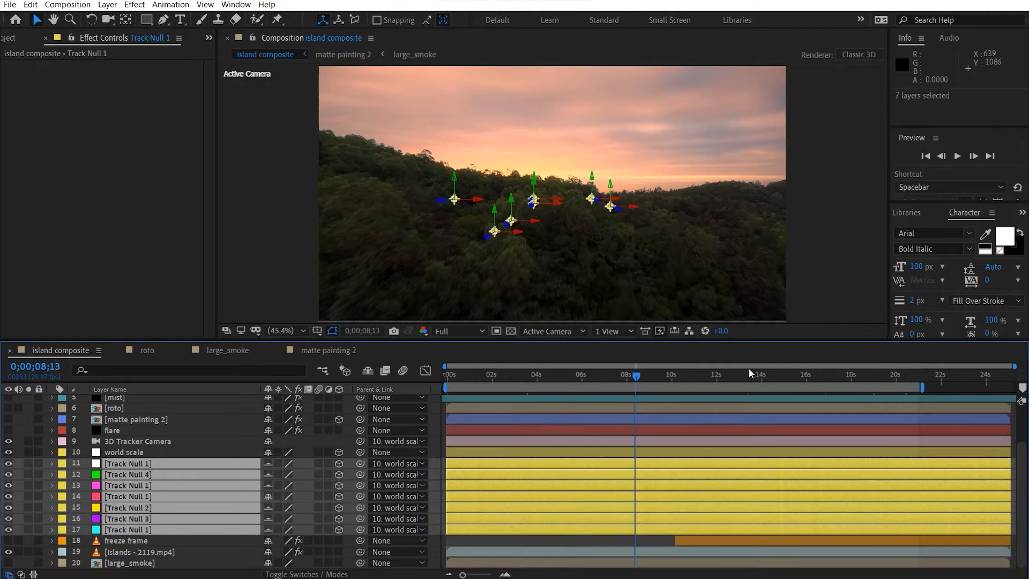
{"action": "left_click_drag", "start_coordinate": [748, 368], "coordinate": [805, 375]}
{"action": "left_click", "coordinate": [798, 213]}
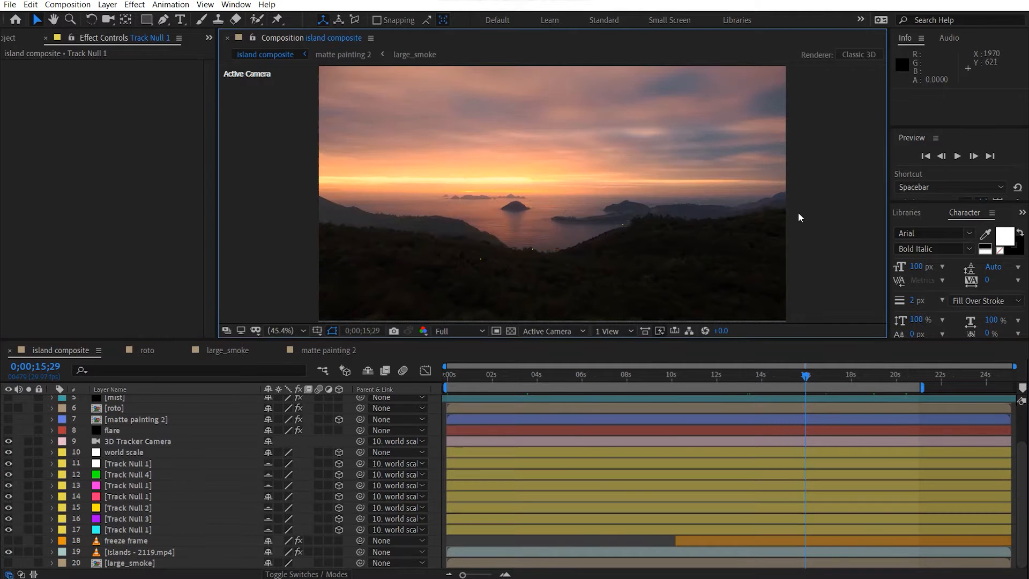
Show the flare layer in the island composite and inspect the sun glow above the horizon.
{"action": "scroll", "coordinate": [110, 528], "scroll_direction": "up", "scroll_amount": 4}
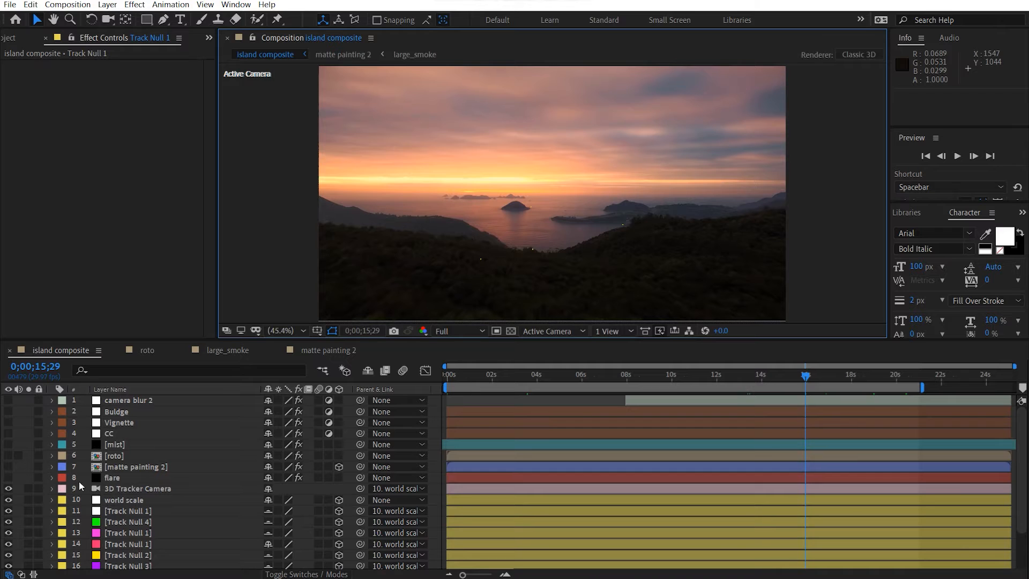
{"action": "left_click", "coordinate": [8, 477]}
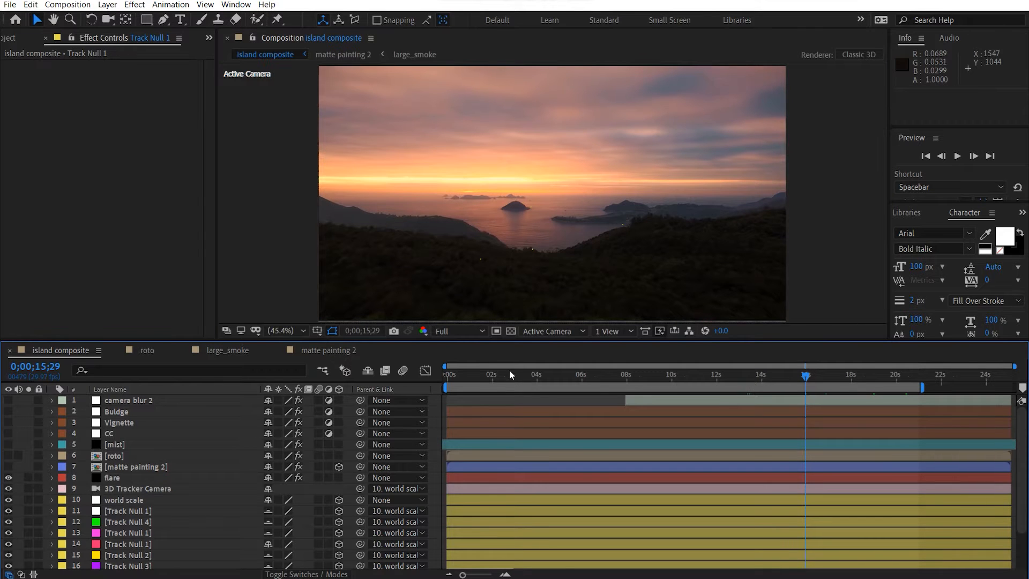
{"action": "scroll", "coordinate": [623, 172], "scroll_direction": "up", "scroll_amount": 1}
{"action": "left_click_drag", "start_coordinate": [531, 133], "coordinate": [530, 145]}
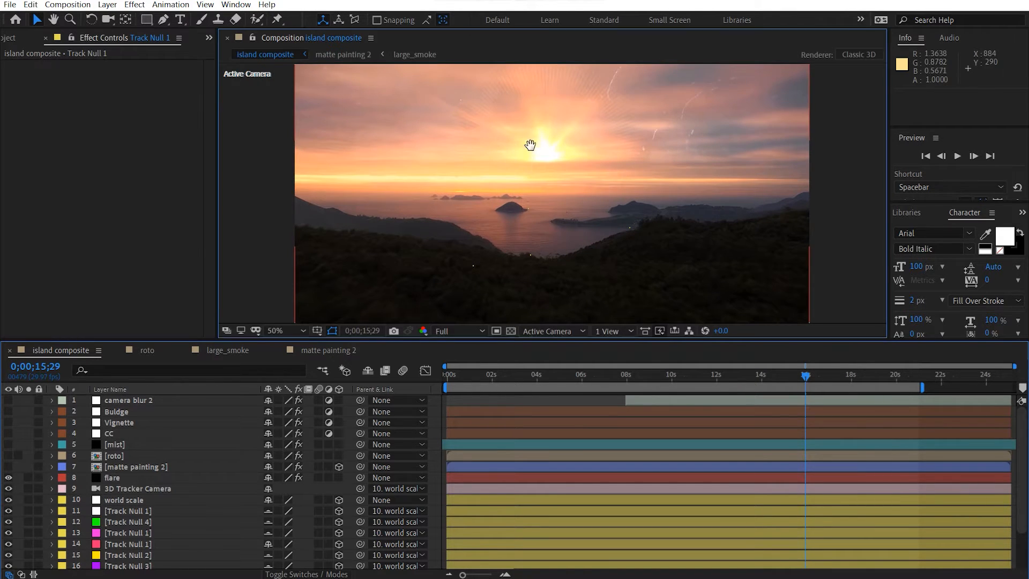
{"action": "scroll", "coordinate": [536, 172], "scroll_direction": "up", "scroll_amount": 2}
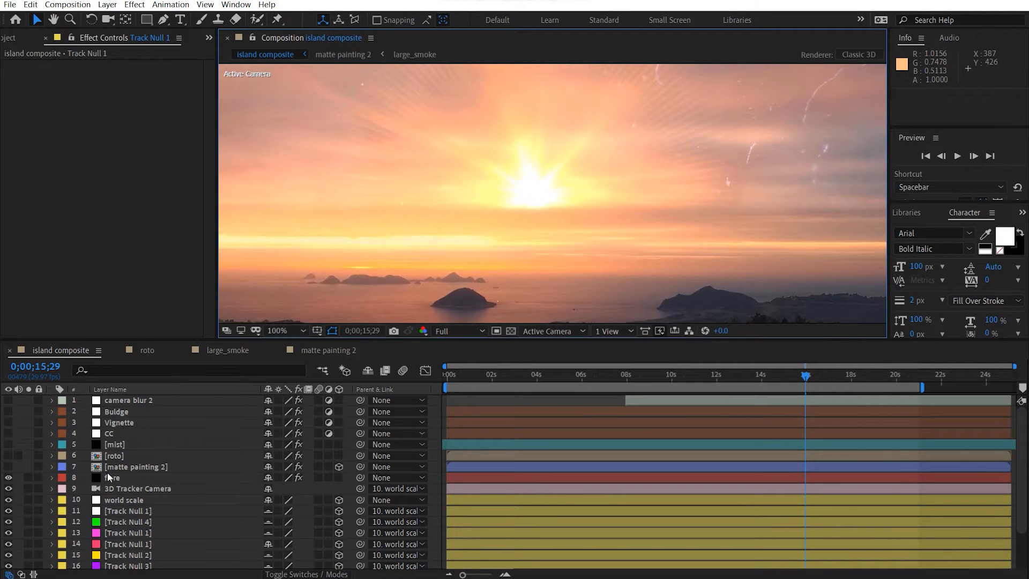
Show the matte painting 2 layer in the island composite and inspect the mountains against the sunset.
{"action": "left_click", "coordinate": [10, 466]}
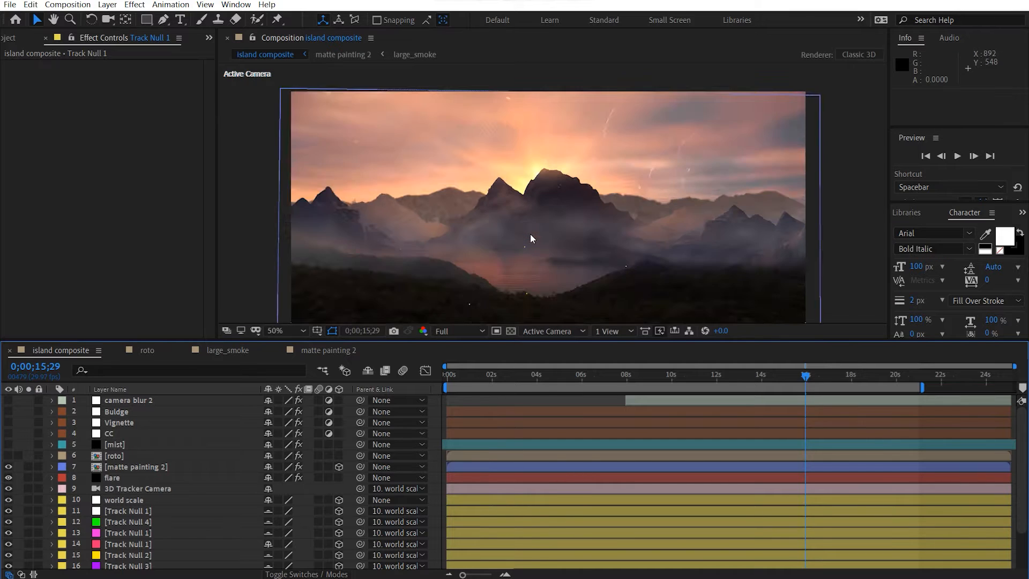
{"action": "left_click_drag", "start_coordinate": [589, 195], "coordinate": [523, 189]}
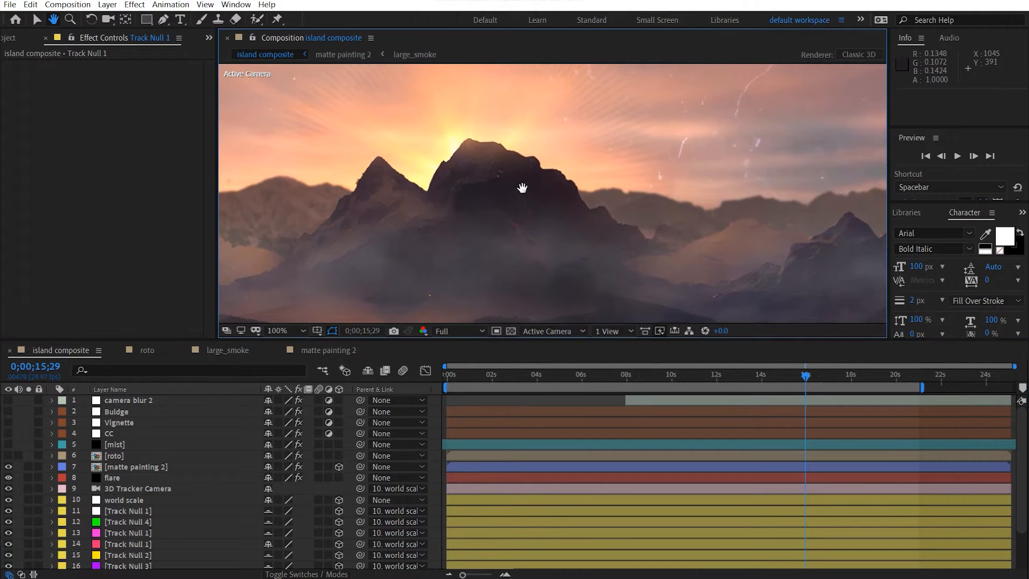
{"action": "scroll", "coordinate": [429, 230], "scroll_direction": "down", "scroll_amount": 1}
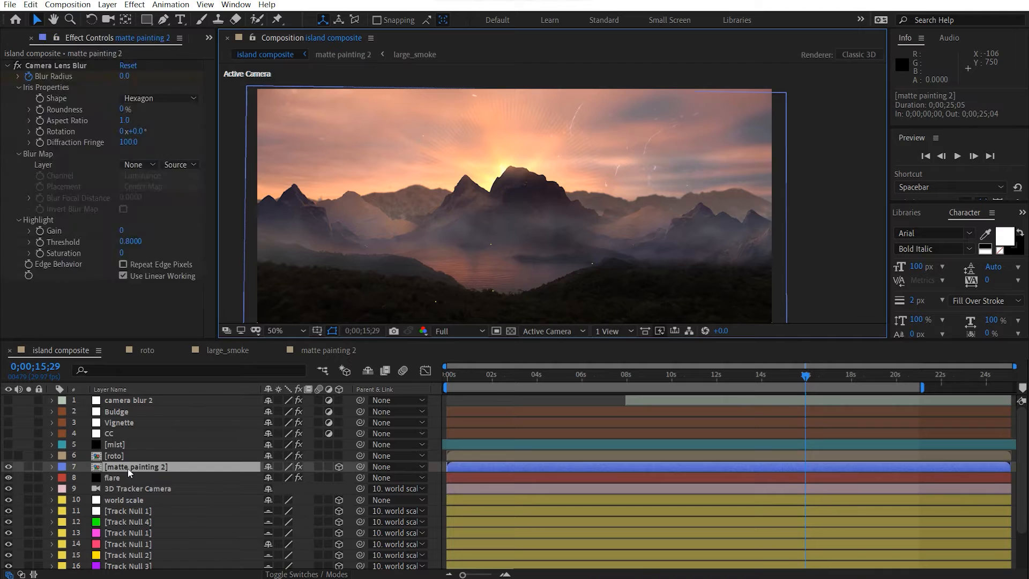
Open the matte painting 2 precomp and hide its mist, Curves 1, Centre, right and Left layers, leaving Layer 5 shown.
{"action": "double_click", "coordinate": [128, 468]}
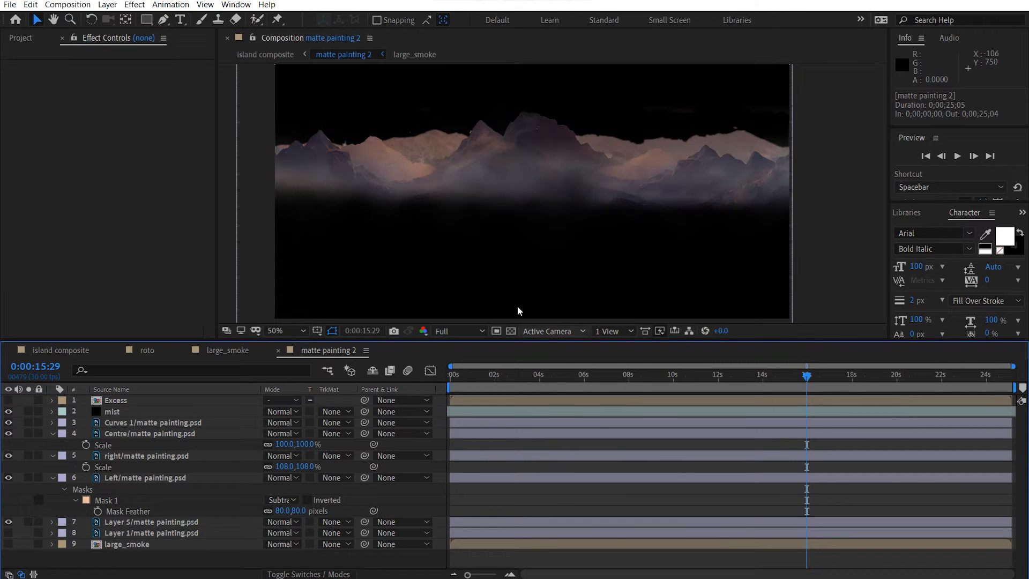
{"action": "left_click_drag", "start_coordinate": [8, 411], "coordinate": [7, 491]}
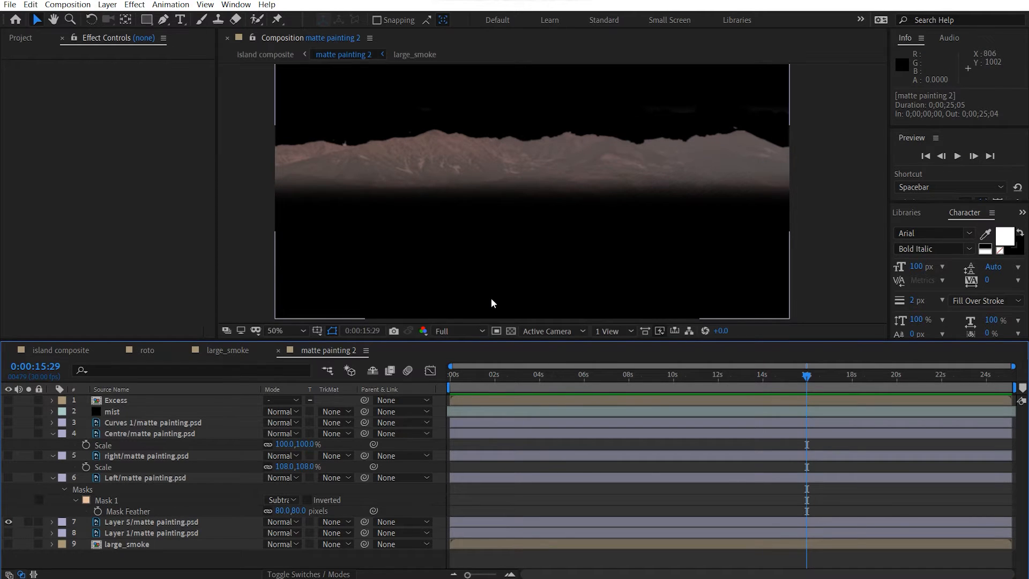
Switch to matte painting.psd in Photoshop, hide every layer except the Layer 1 background plate, and select that layer.
{"action": "key", "text": "alt+Tab"}
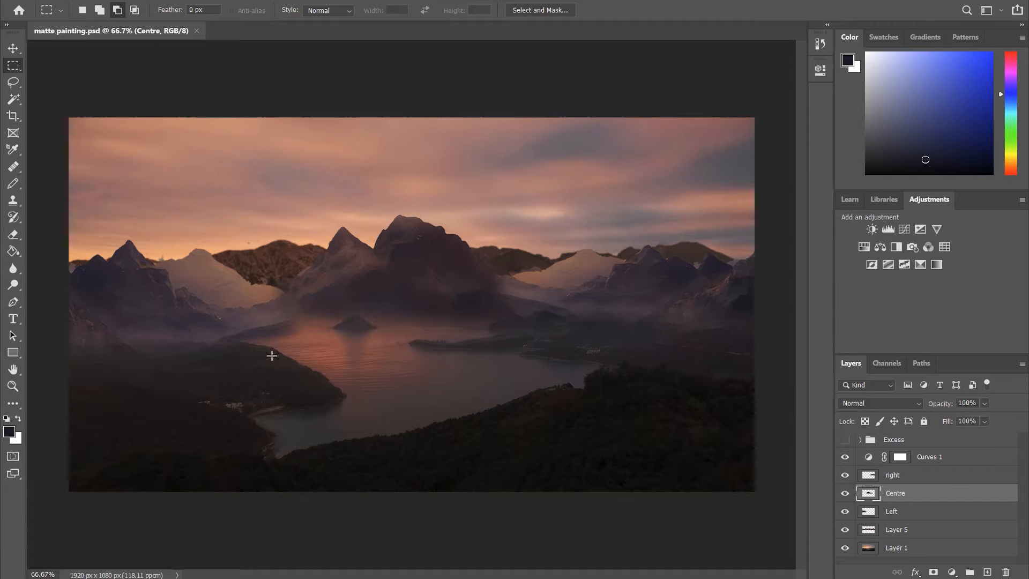
{"action": "left_click", "coordinate": [15, 49]}
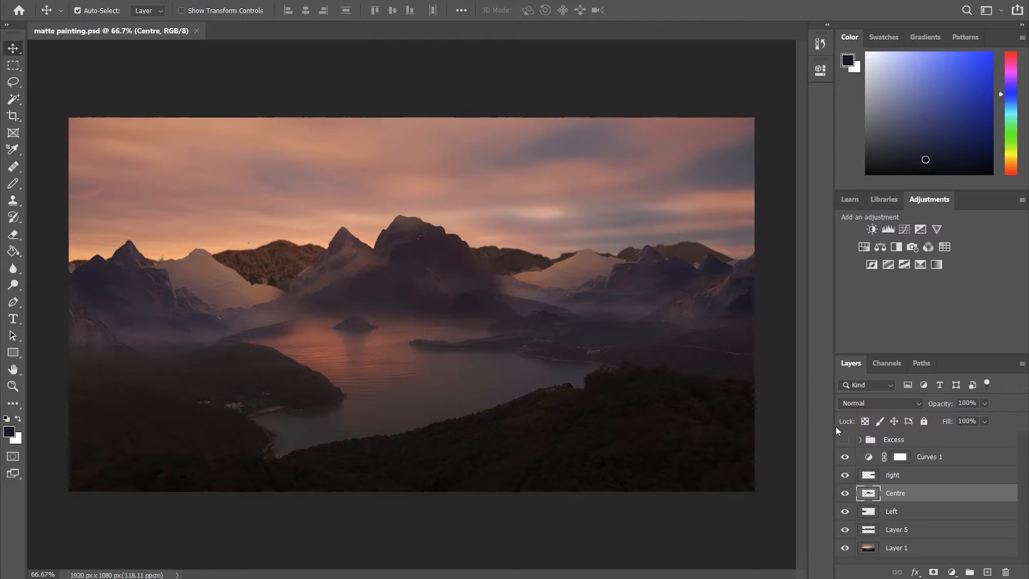
{"action": "left_click_drag", "start_coordinate": [844, 456], "coordinate": [842, 556]}
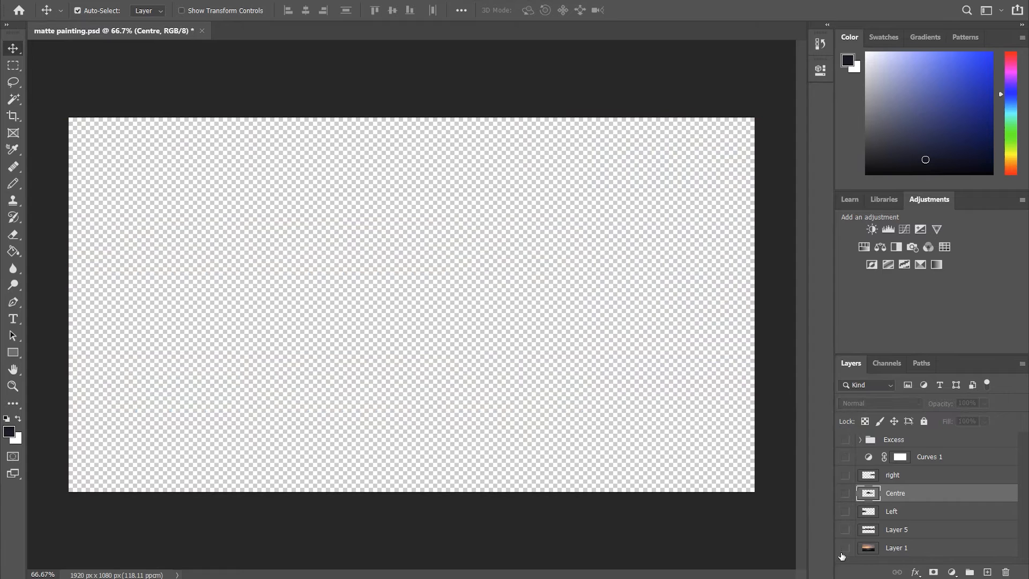
{"action": "left_click", "coordinate": [845, 548]}
{"action": "left_click", "coordinate": [910, 548]}
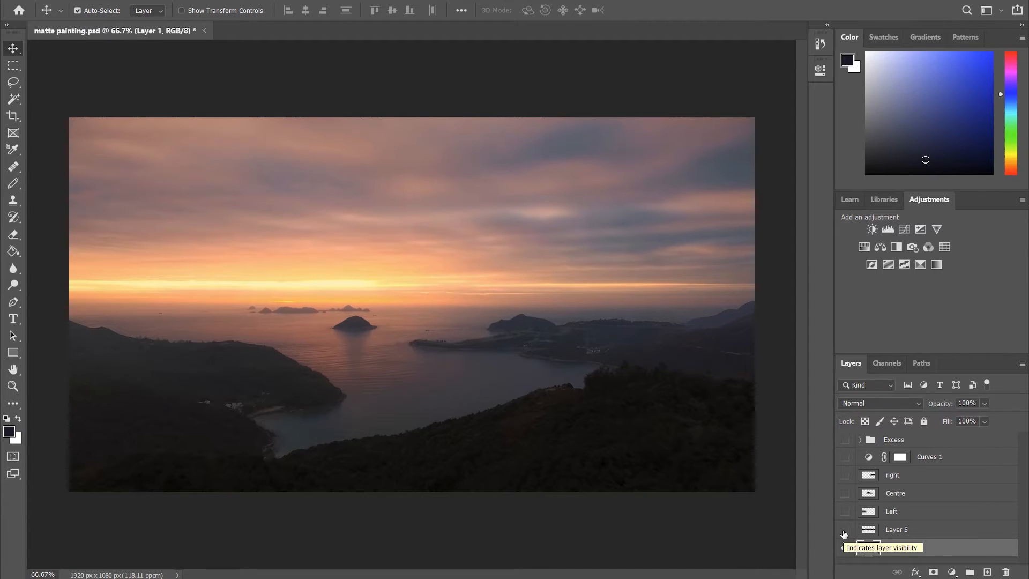
Show the mountain layers Layer 5, Left, Centre and right one after another, and the Curves 1 adjustment above them.
{"action": "left_click", "coordinate": [844, 530]}
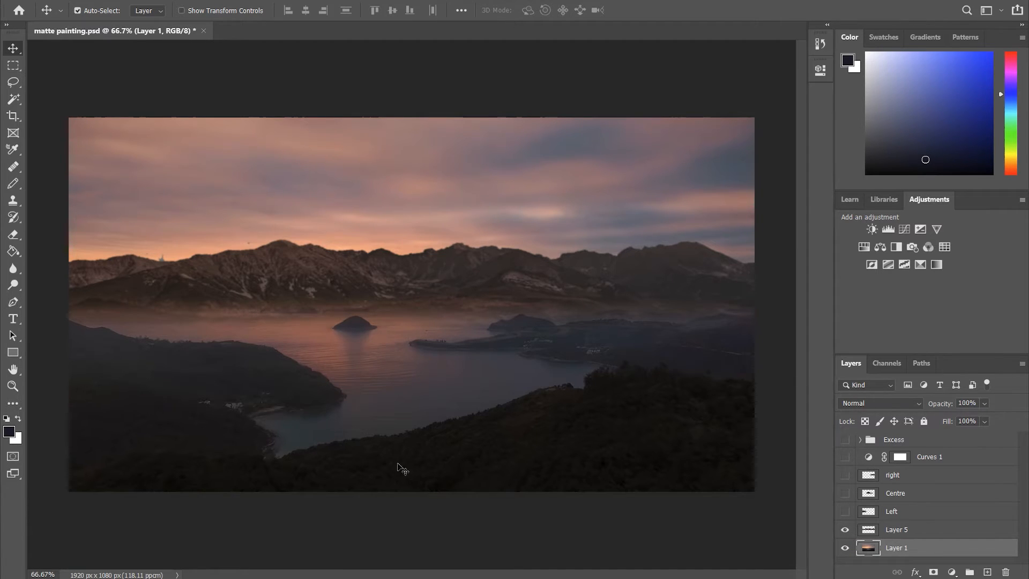
{"action": "left_click", "coordinate": [843, 512]}
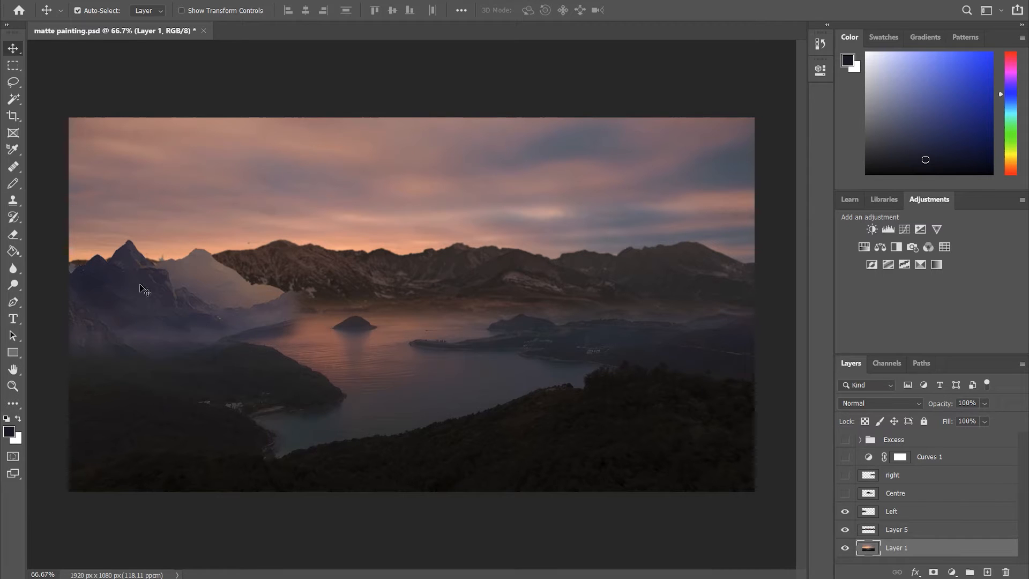
{"action": "left_click", "coordinate": [845, 475]}
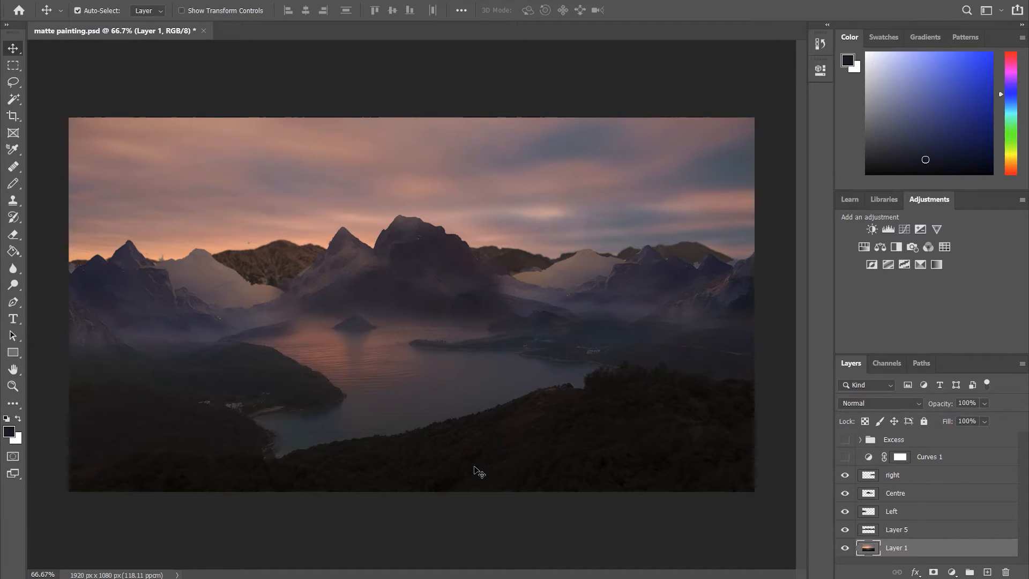
{"action": "left_click", "coordinate": [843, 457]}
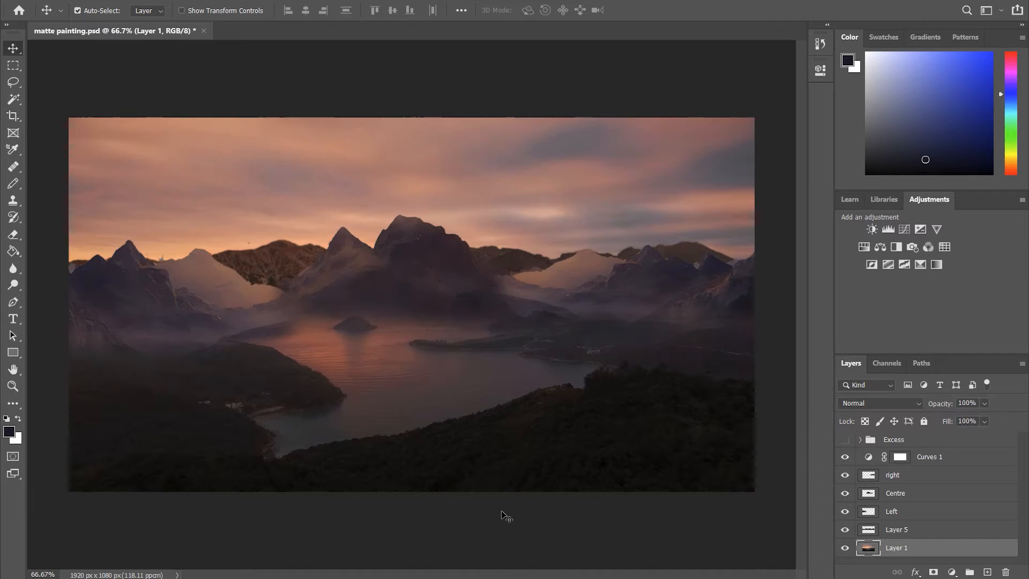
Preview Layer 5 copy, Layer 4 copy and Layer 4 inside the Excess group, and hide and collapse the group again.
{"action": "left_click", "coordinate": [860, 439]}
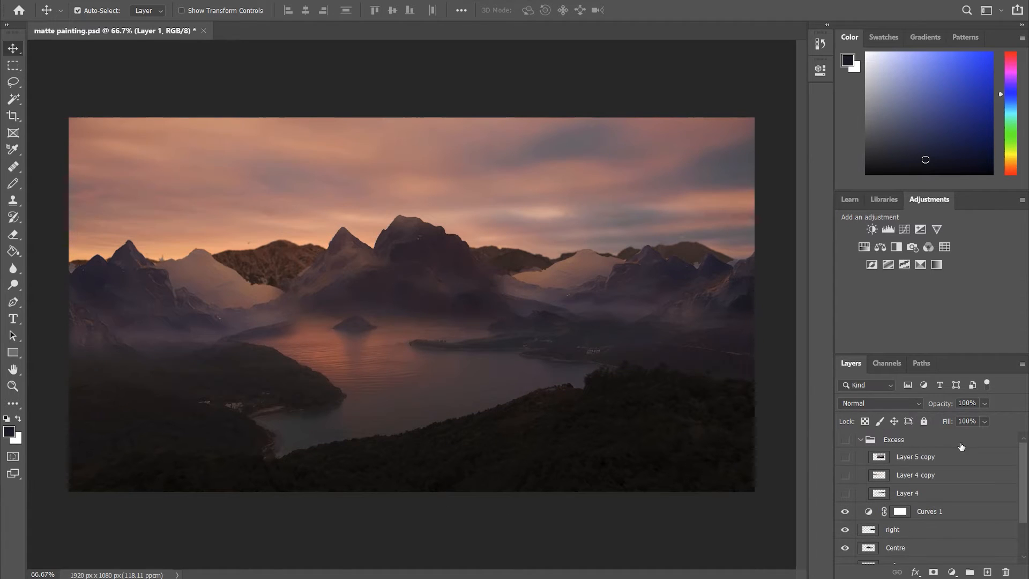
{"action": "left_click", "coordinate": [844, 456]}
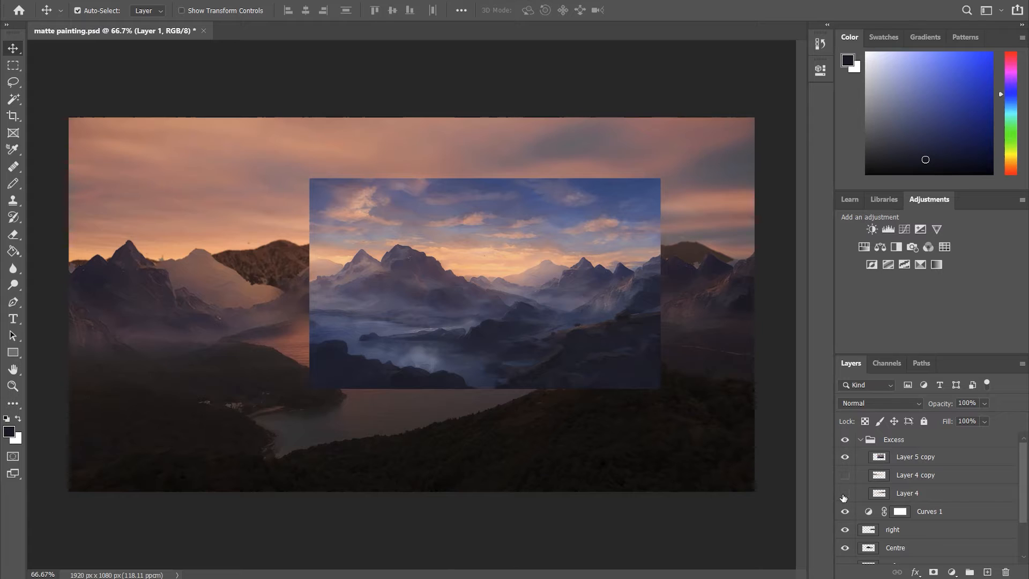
{"action": "left_click", "coordinate": [844, 475]}
{"action": "left_click", "coordinate": [845, 493]}
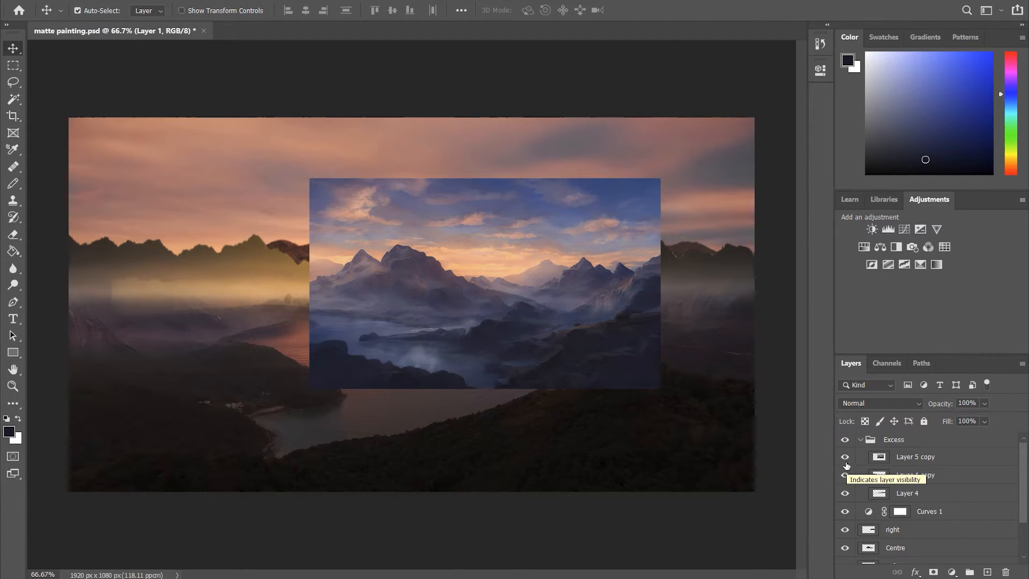
{"action": "left_click_drag", "start_coordinate": [845, 456], "coordinate": [847, 498]}
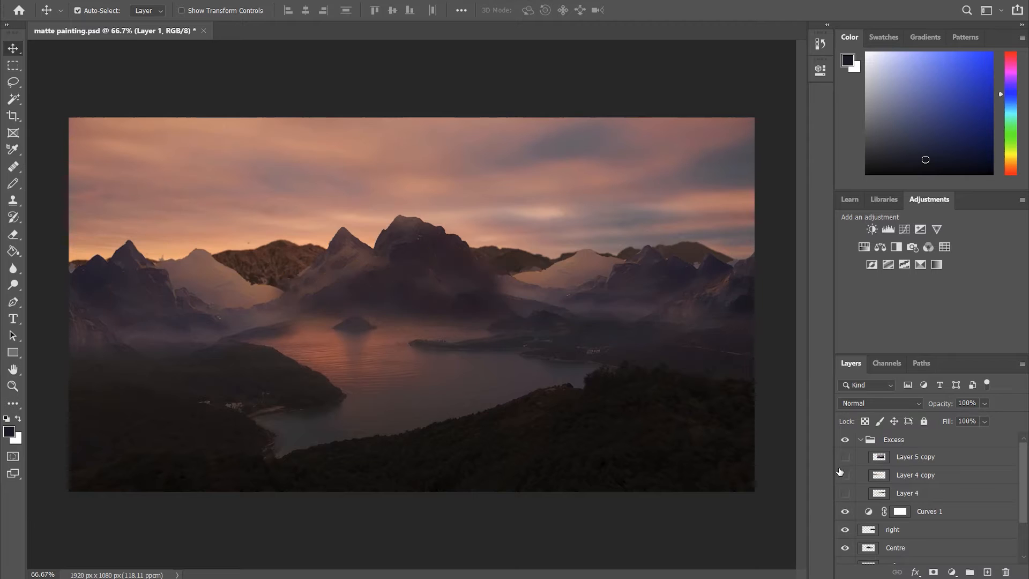
{"action": "left_click", "coordinate": [858, 443]}
{"action": "left_click", "coordinate": [845, 443]}
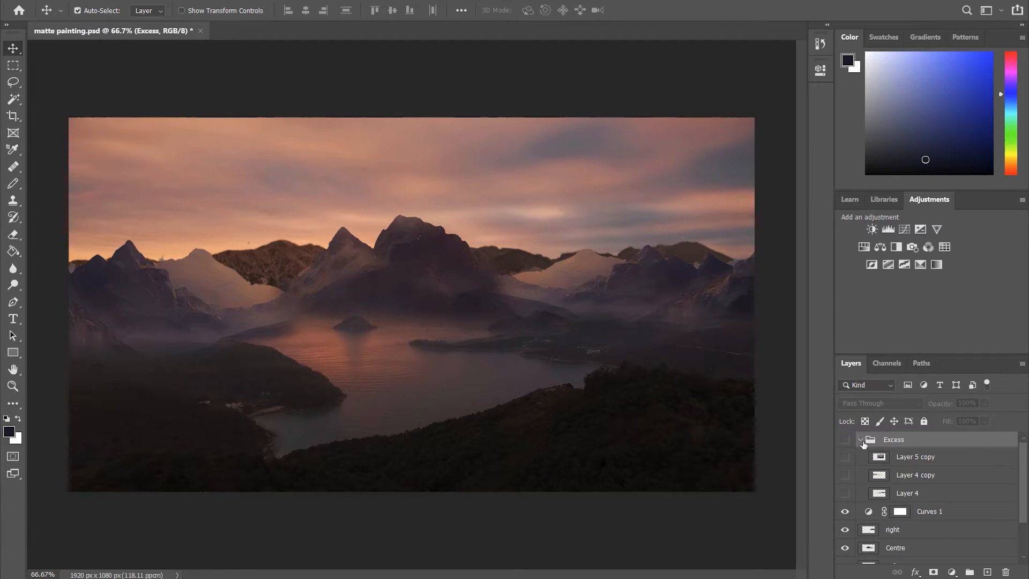
{"action": "left_click", "coordinate": [860, 441]}
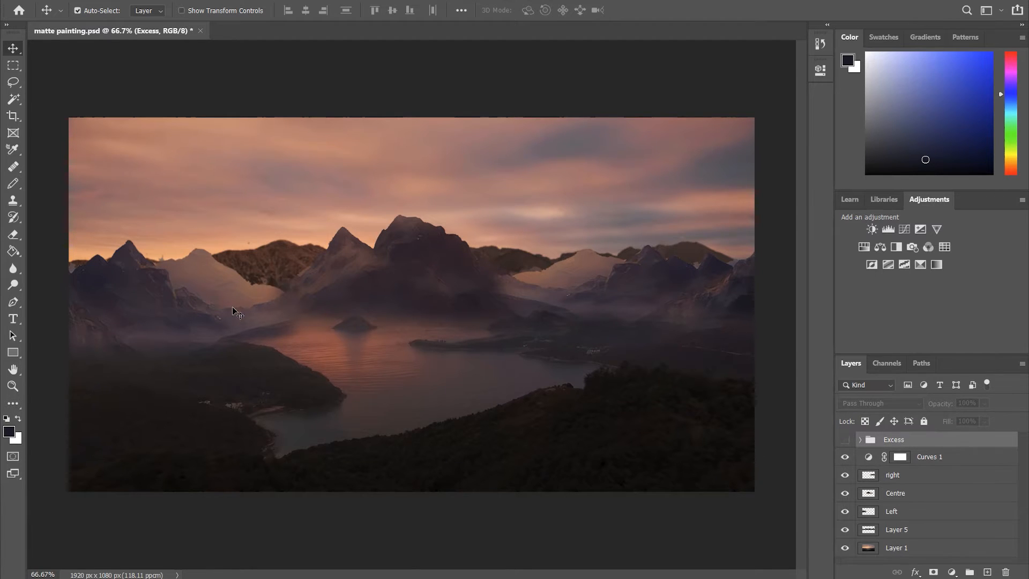
Try moving the Centre mountain layer down over the water and undo the move.
{"action": "left_click_drag", "start_coordinate": [428, 288], "coordinate": [411, 330]}
{"action": "key", "text": "ctrl+z"}
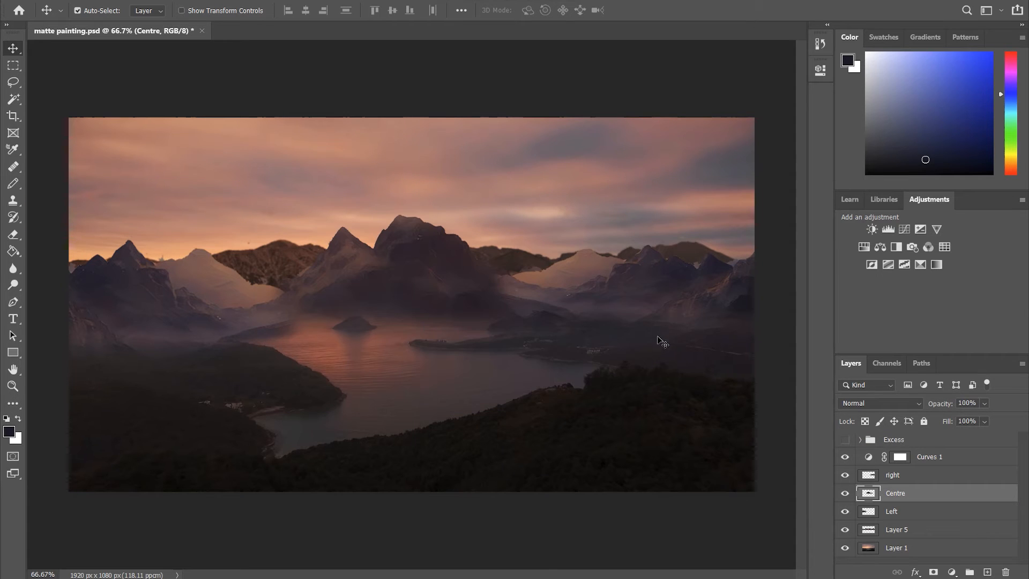
Return to matte painting 2 in After Effects and show its Layer 1, Left, right, Centre, Curves 1 and mist layers.
{"action": "left_click", "coordinate": [772, 297]}
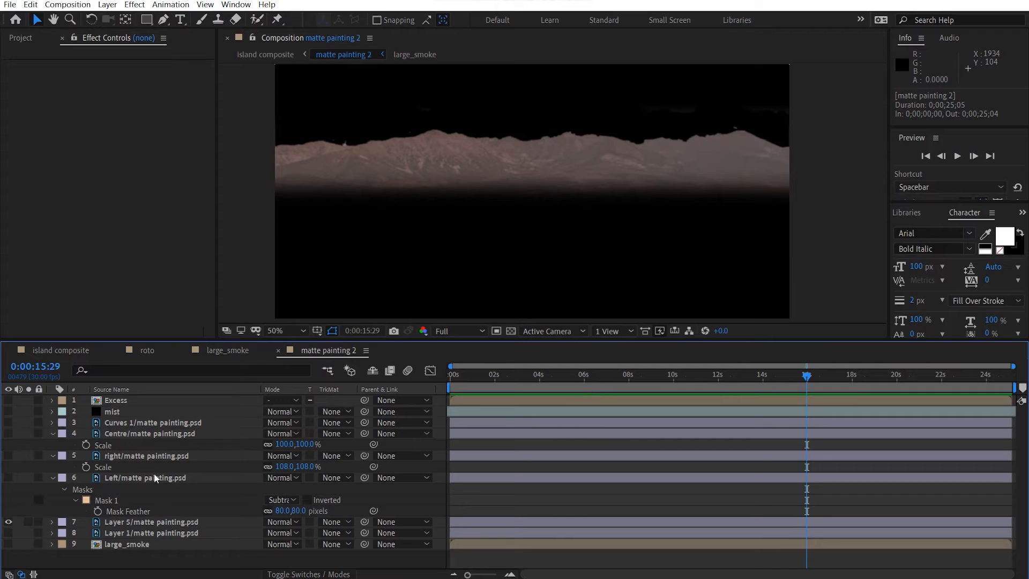
{"action": "left_click", "coordinate": [8, 532]}
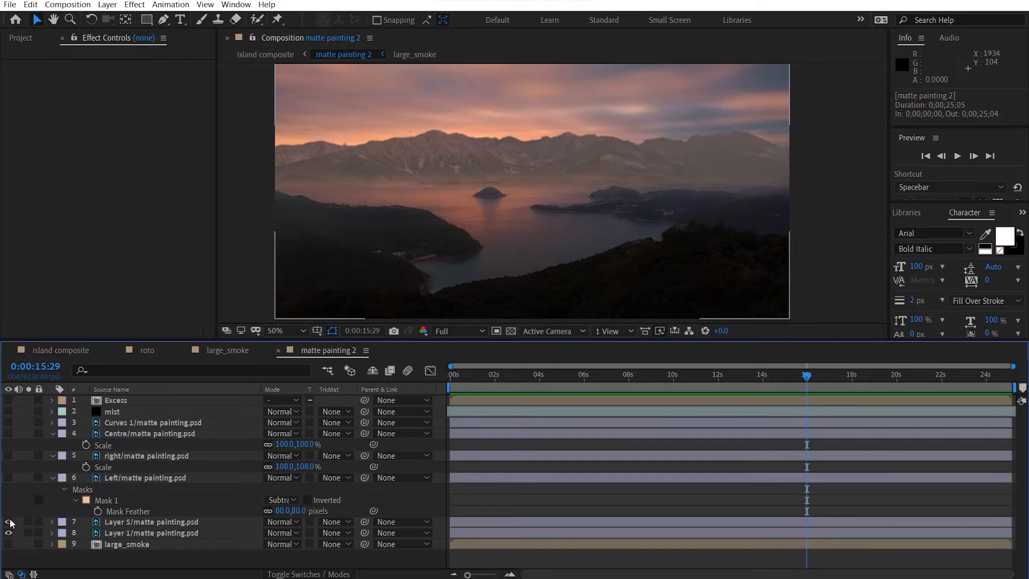
{"action": "left_click", "coordinate": [9, 477]}
{"action": "left_click", "coordinate": [8, 456]}
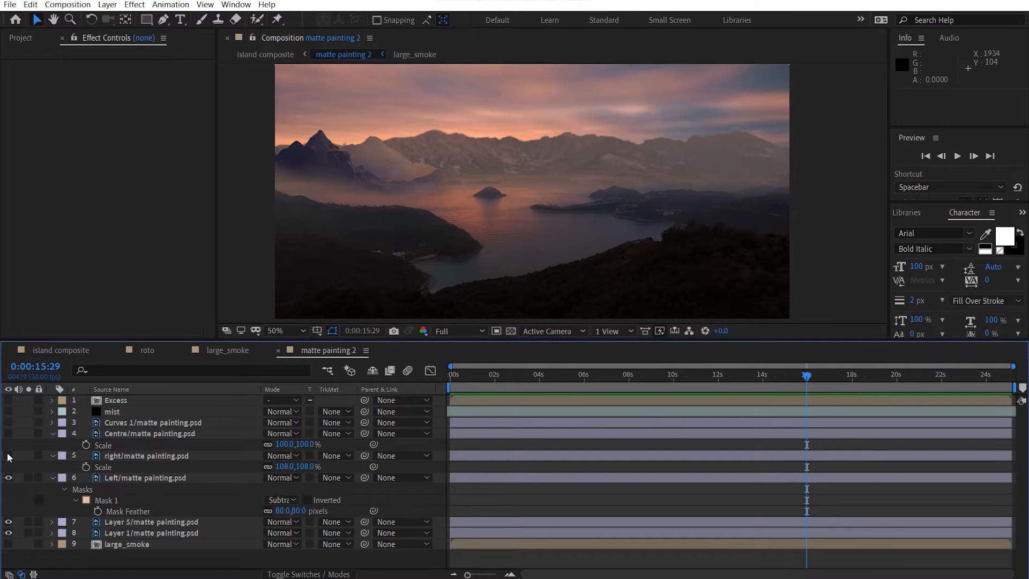
{"action": "left_click", "coordinate": [9, 433]}
{"action": "left_click", "coordinate": [8, 422]}
{"action": "left_click", "coordinate": [9, 411]}
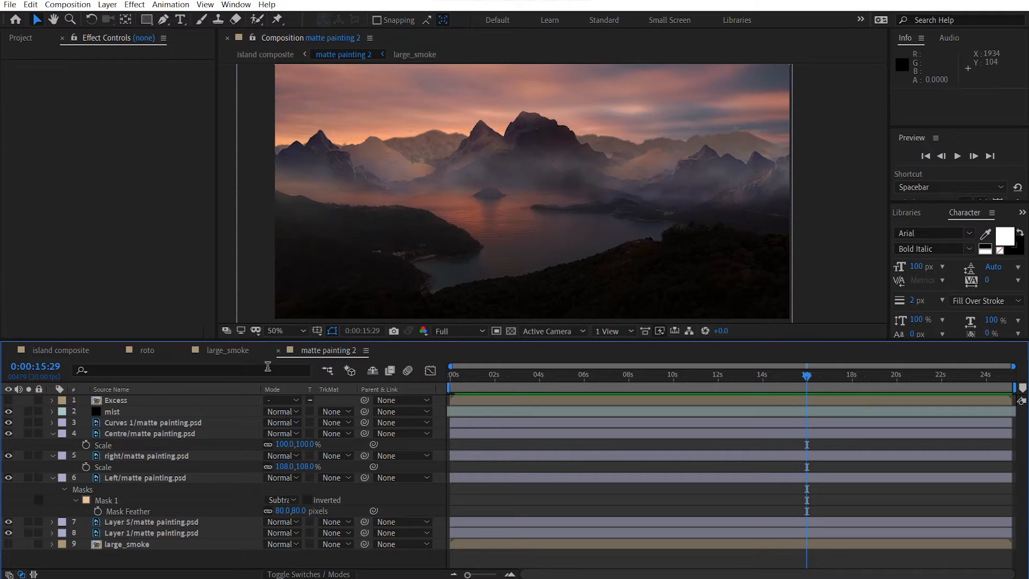
Fit the matte painting 2 composition in the viewer and select its large_smoke layer.
{"action": "left_click", "coordinate": [281, 332]}
{"action": "left_click", "coordinate": [321, 346]}
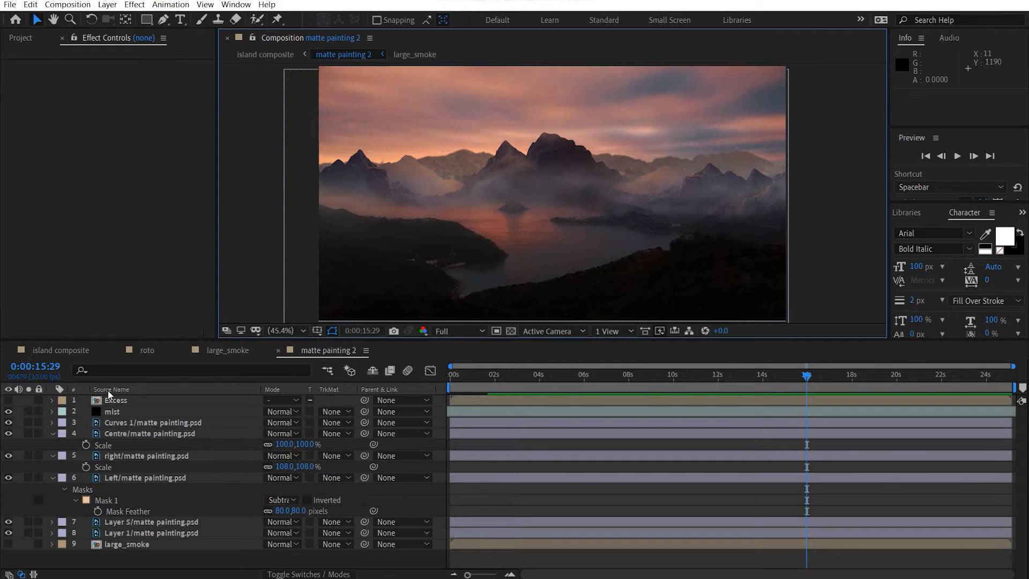
{"action": "left_click", "coordinate": [154, 546]}
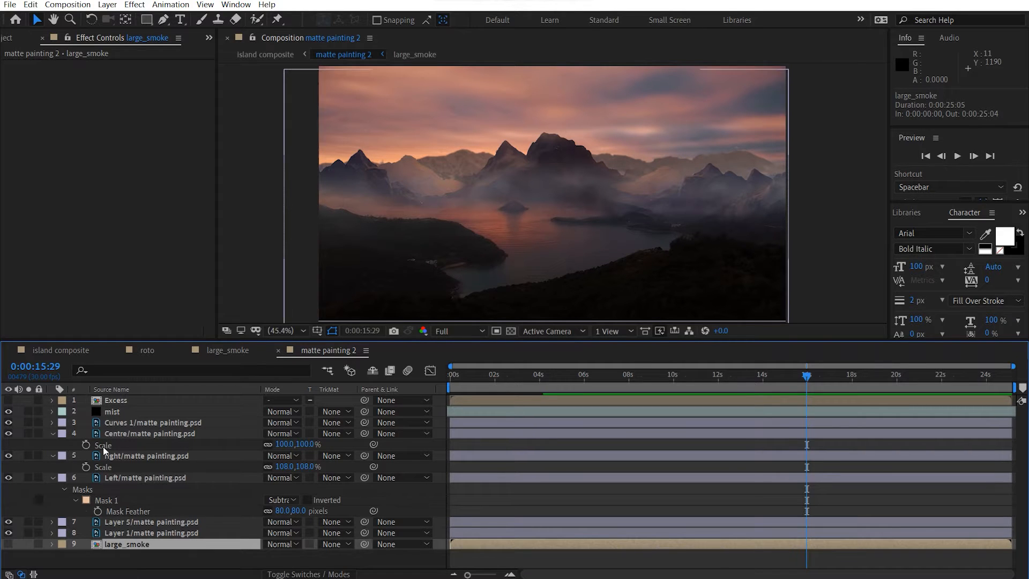
Show the mist layer's Particular settings in matte painting 2, and return to the island composite composition.
{"action": "left_click", "coordinate": [120, 412]}
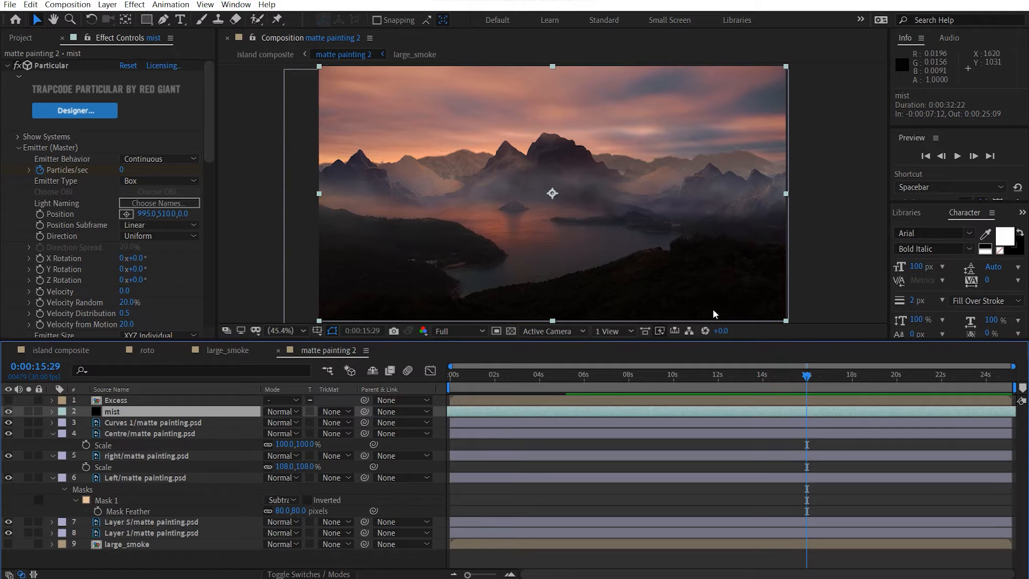
{"action": "left_click", "coordinate": [59, 352]}
{"action": "left_click", "coordinate": [59, 352]}
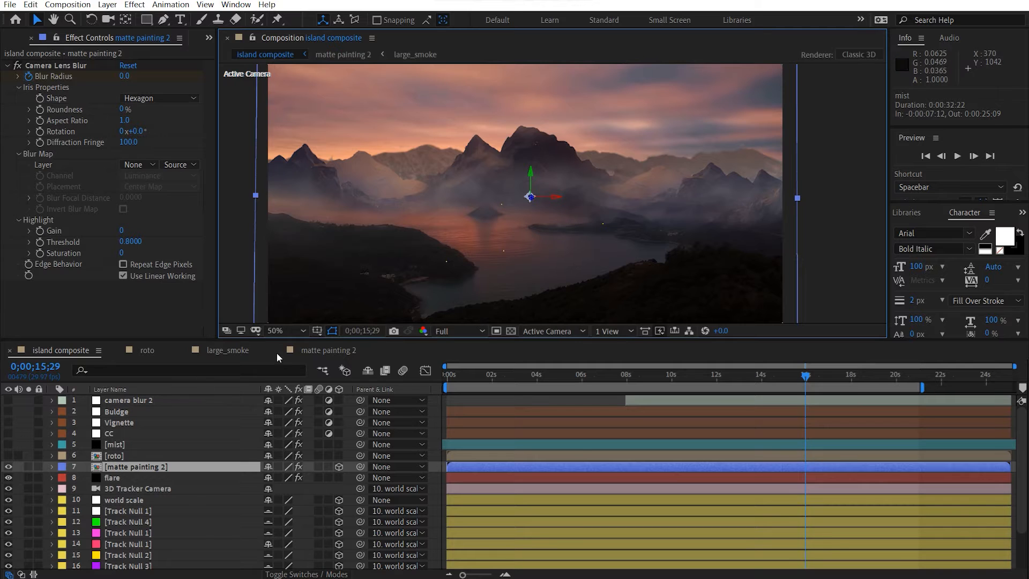
Try toggling the 3D layer switch of matte painting 2, undo the change and reselect the layer.
{"action": "left_click", "coordinate": [339, 469]}
{"action": "left_click", "coordinate": [340, 468]}
{"action": "key", "text": "ctrl+z"}
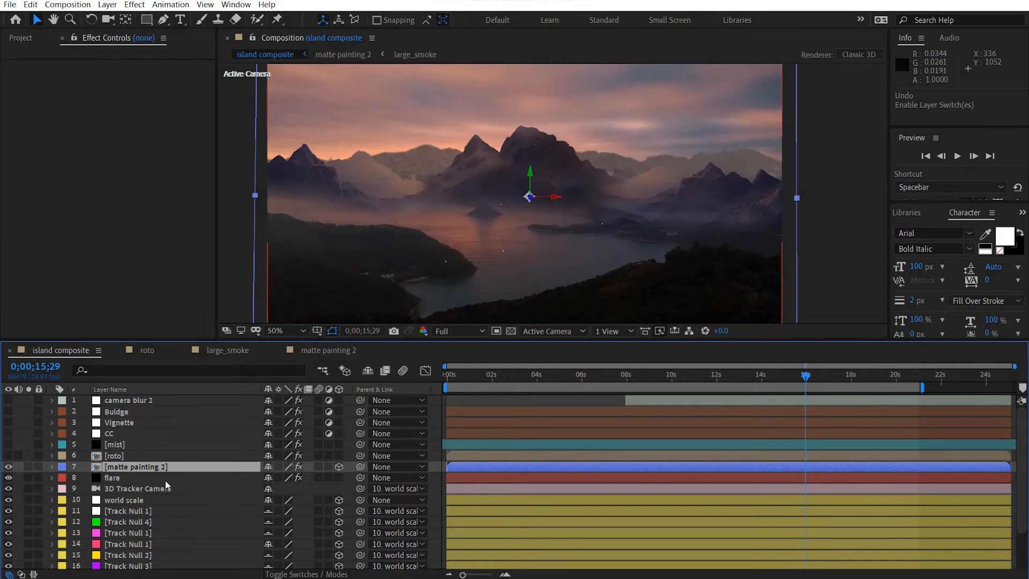
{"action": "scroll", "coordinate": [130, 516], "scroll_direction": "down", "scroll_amount": 1}
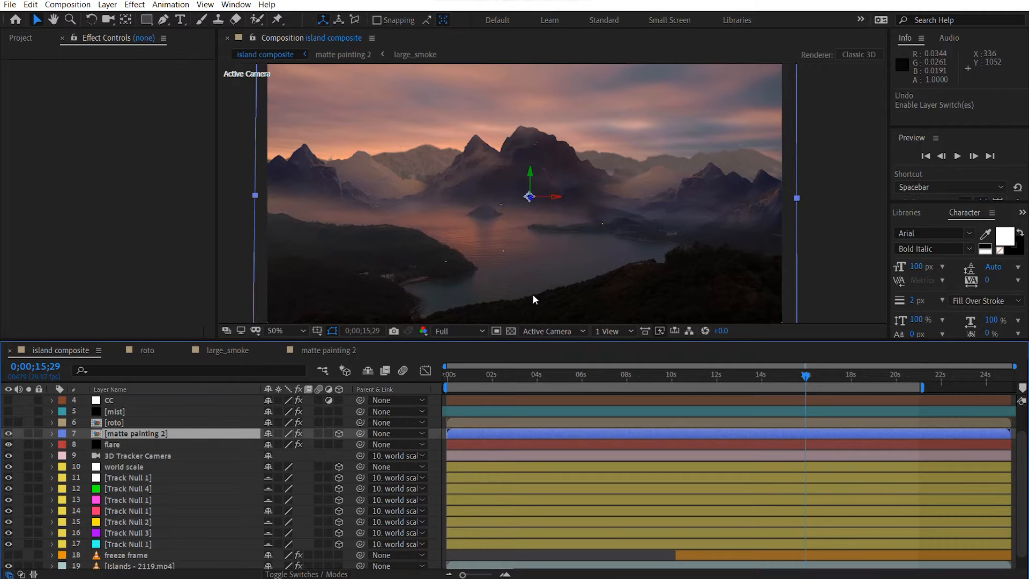
{"action": "left_click", "coordinate": [502, 207]}
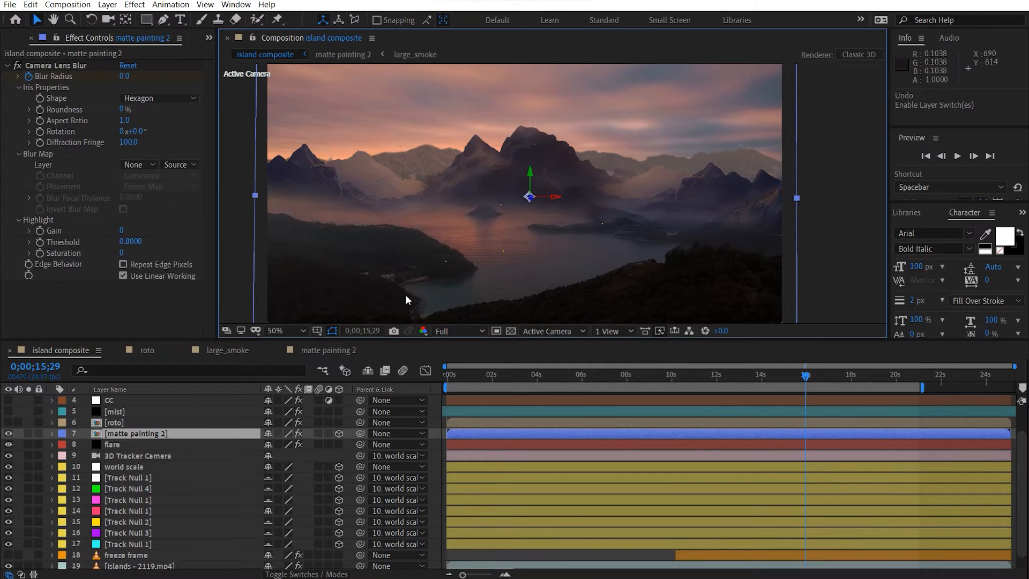
Select the Track Null layers one after another to check where each one sits in the shot, ending with the lowest Track Null 1.
{"action": "left_click", "coordinate": [161, 477]}
{"action": "left_click", "coordinate": [159, 489]}
{"action": "left_click", "coordinate": [158, 510]}
{"action": "left_click", "coordinate": [156, 521]}
{"action": "left_click", "coordinate": [156, 533]}
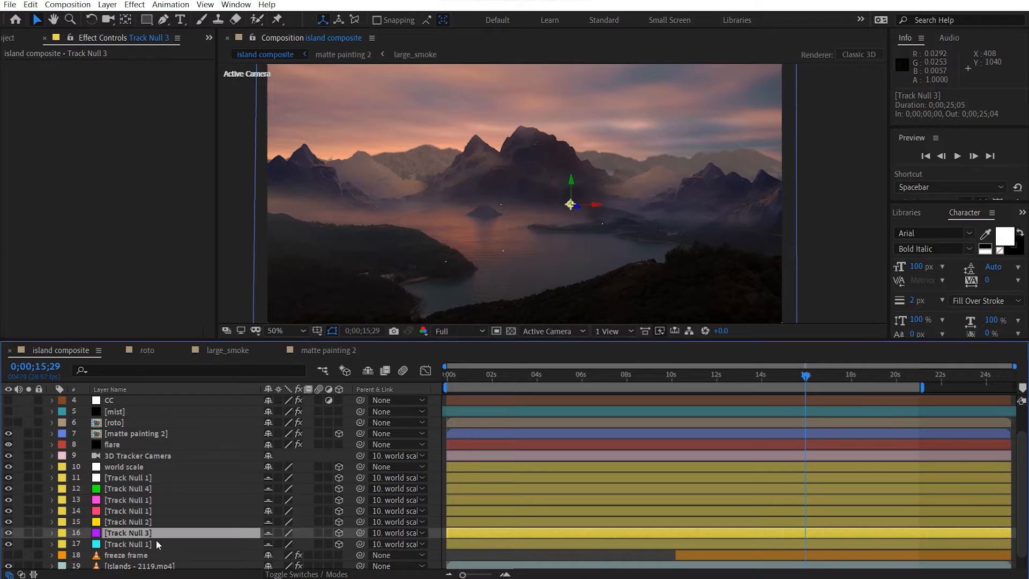
{"action": "left_click", "coordinate": [156, 543]}
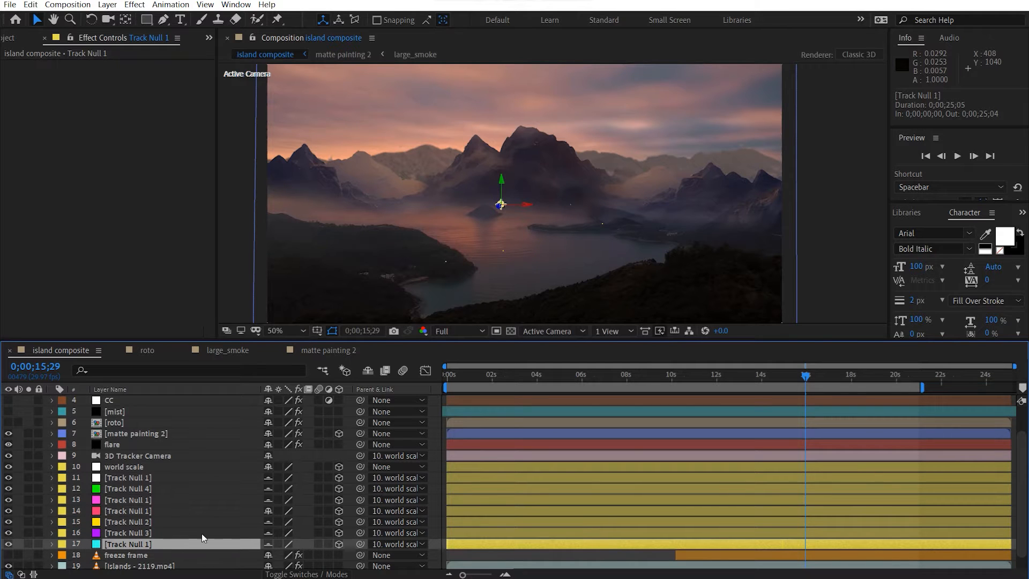
Copy the Position of the lowest Track Null 1 onto the Position of matte painting 2.
{"action": "key", "text": "p"}
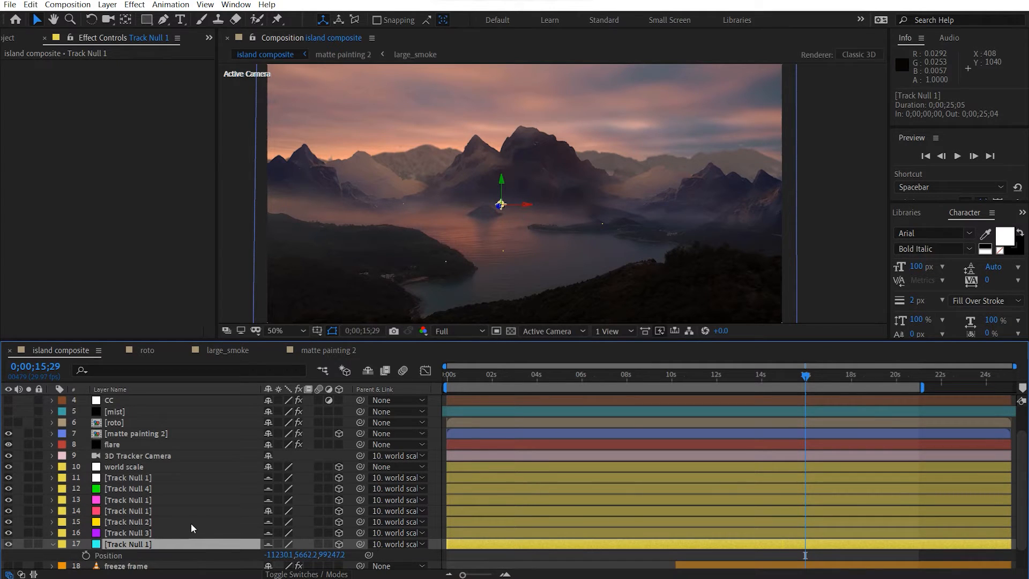
{"action": "left_click", "coordinate": [196, 557]}
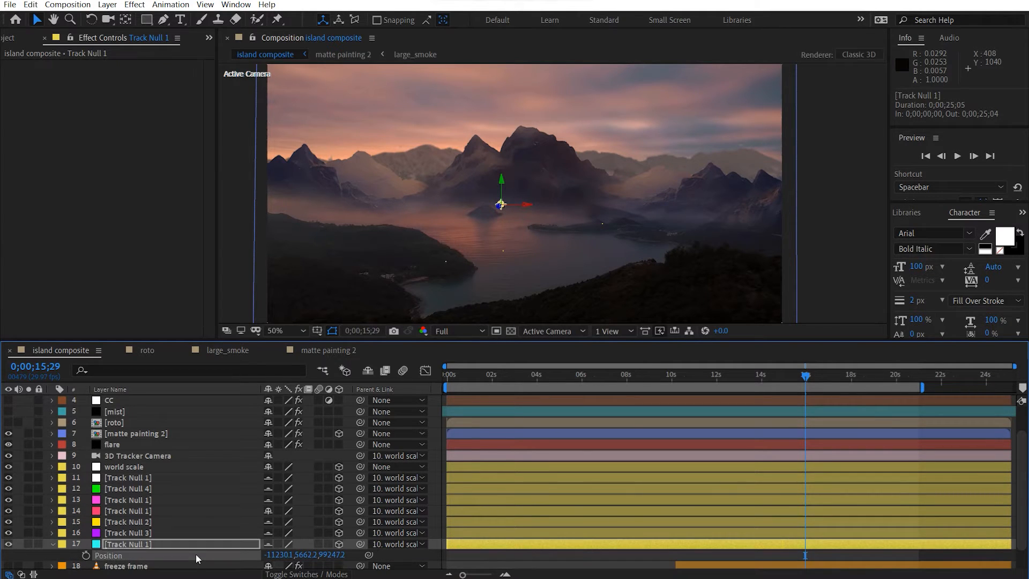
{"action": "left_click", "coordinate": [152, 433]}
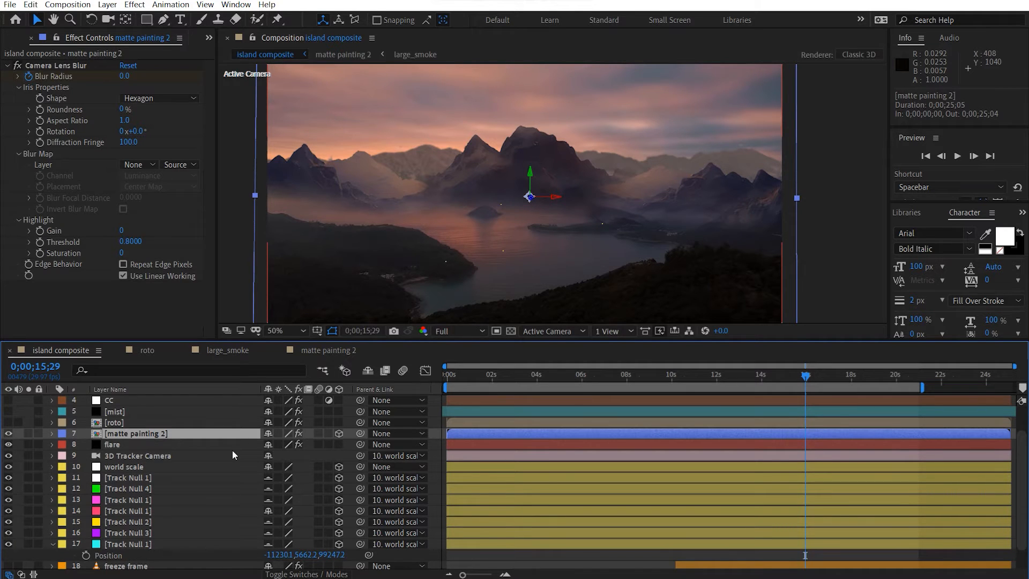
{"action": "key", "text": "p"}
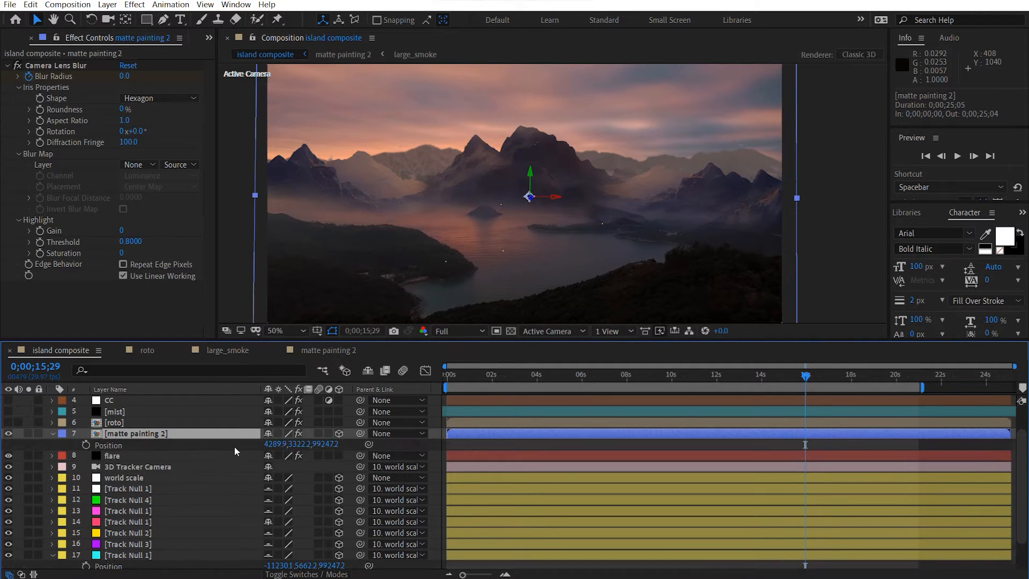
{"action": "left_click", "coordinate": [200, 444]}
{"action": "key", "text": "ctrl+v"}
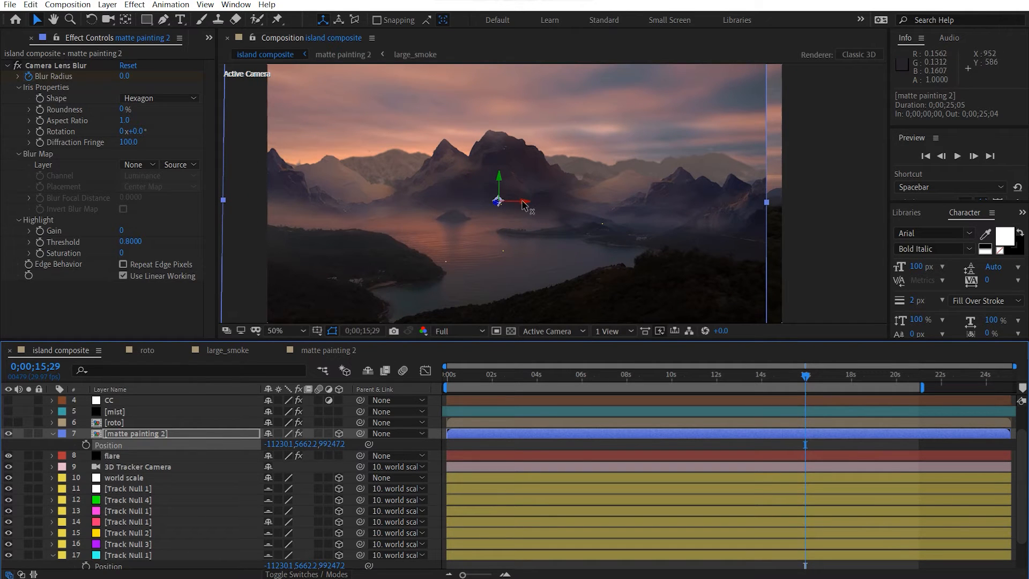
Try shifting matte painting 2 slightly along its X axis, undo the shift and the pasted Position, and deselect the layer.
{"action": "mouse_move", "coordinate": [524, 204]}
{"action": "left_mouse_down"}
{"action": "mouse_move", "coordinate": [592, 207]}
{"action": "mouse_move", "coordinate": [529, 206]}
{"action": "left_mouse_up"}
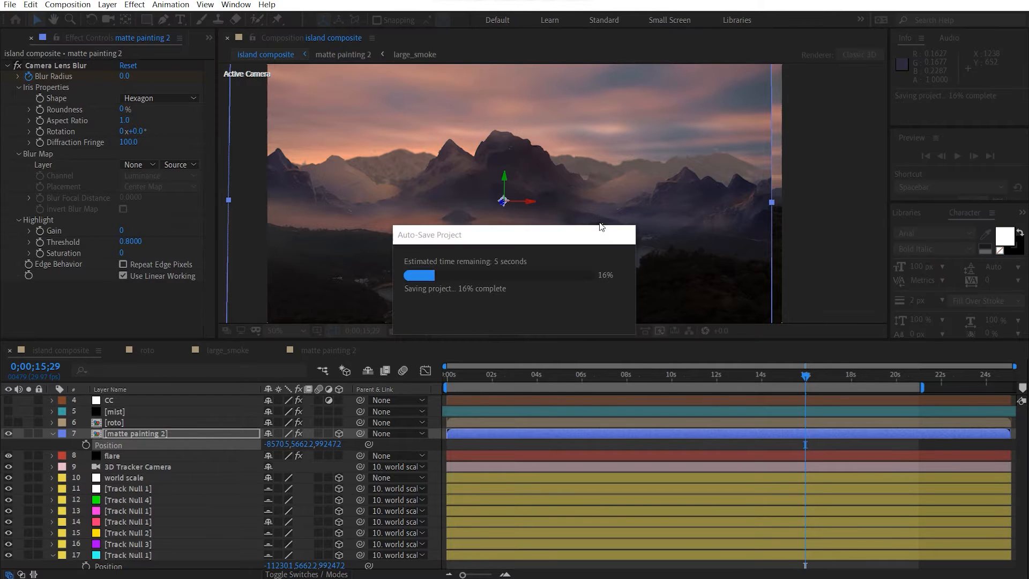
{"action": "key", "text": "ctrl+z"}
{"action": "key", "text": "ctrl+z"}
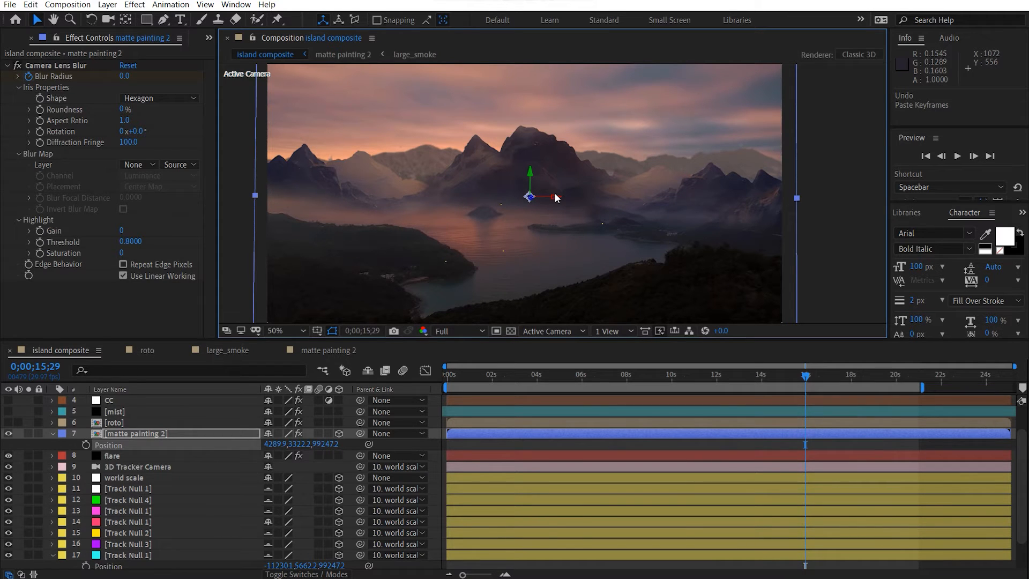
{"action": "left_click", "coordinate": [831, 205]}
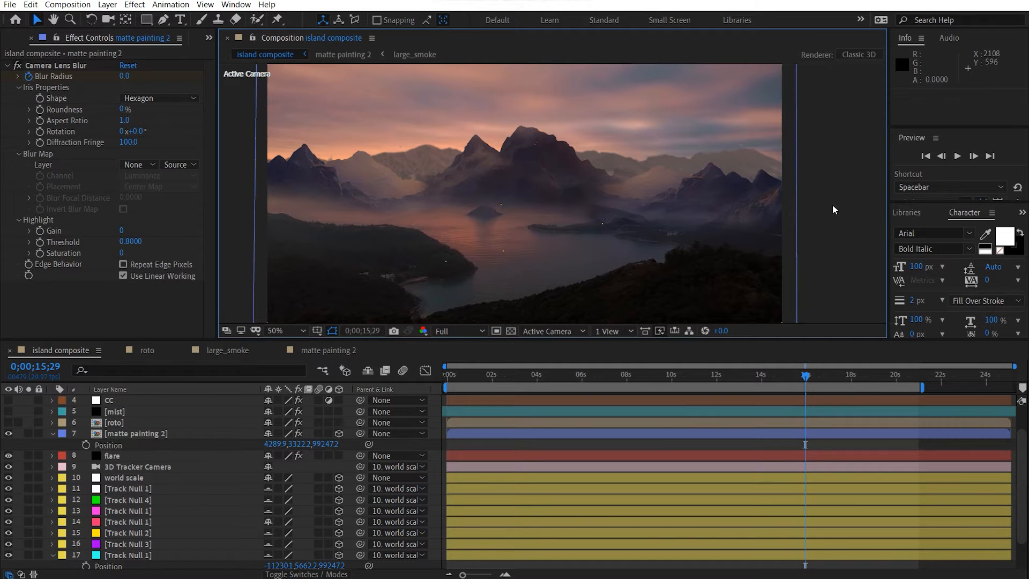
Try raising matte painting 2 along its Y axis and undo the move.
{"action": "left_click", "coordinate": [164, 434]}
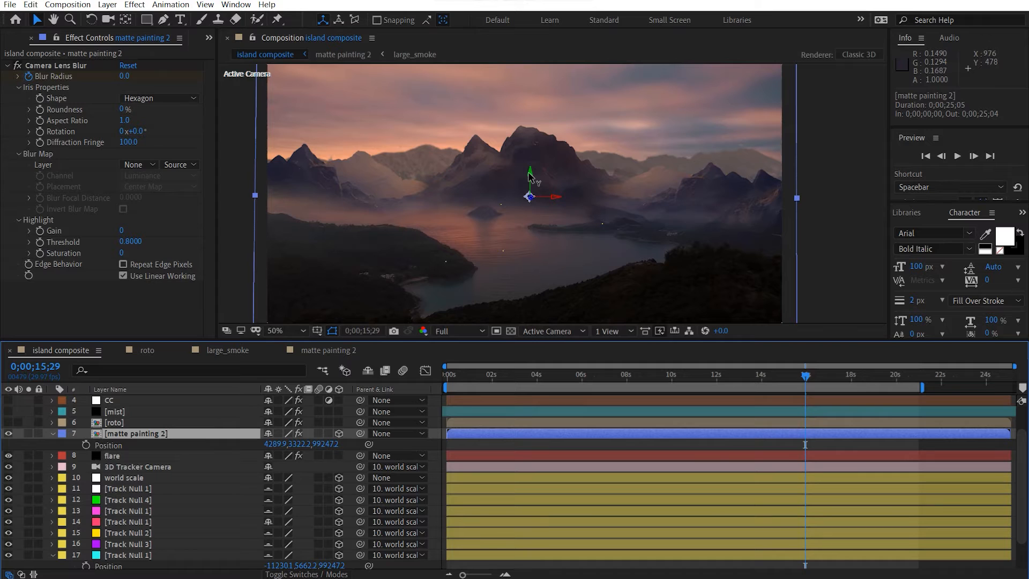
{"action": "left_click_drag", "start_coordinate": [529, 173], "coordinate": [535, 102]}
{"action": "key", "text": "ctrl+z"}
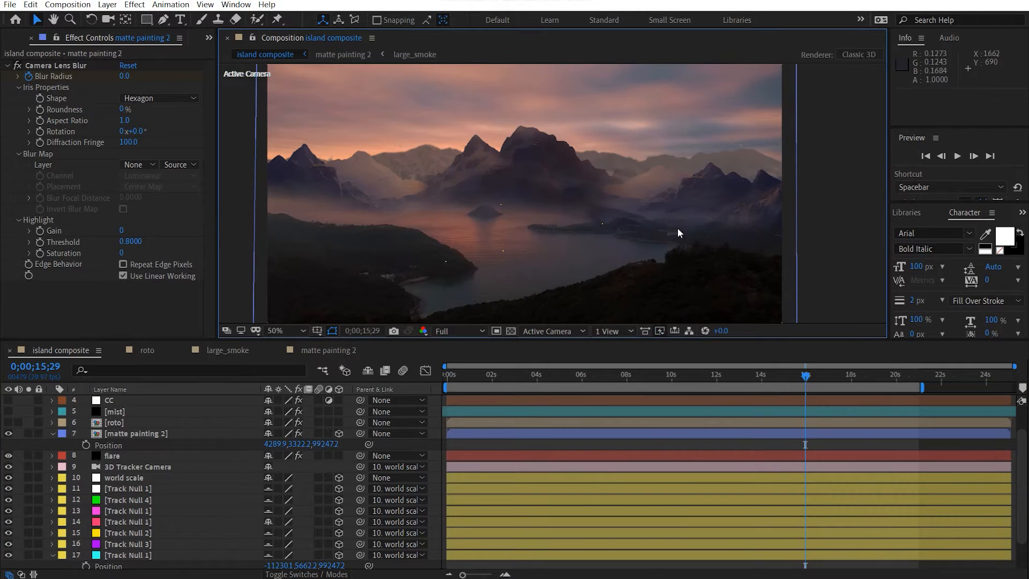
Inspect where the mountains meet the water and land across both sides of the island composite at 100%.
{"action": "scroll", "coordinate": [449, 229], "scroll_direction": "up", "scroll_amount": 1}
{"action": "left_click_drag", "start_coordinate": [359, 235], "coordinate": [652, 239]}
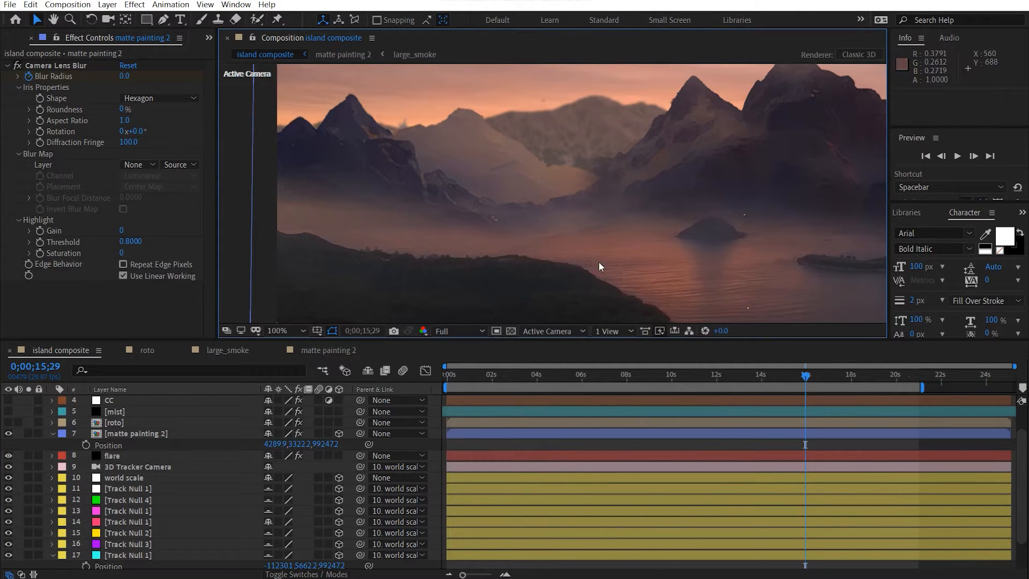
{"action": "mouse_move", "coordinate": [600, 262]}
{"action": "left_mouse_down"}
{"action": "mouse_move", "coordinate": [602, 241]}
{"action": "mouse_move", "coordinate": [306, 246]}
{"action": "left_mouse_up"}
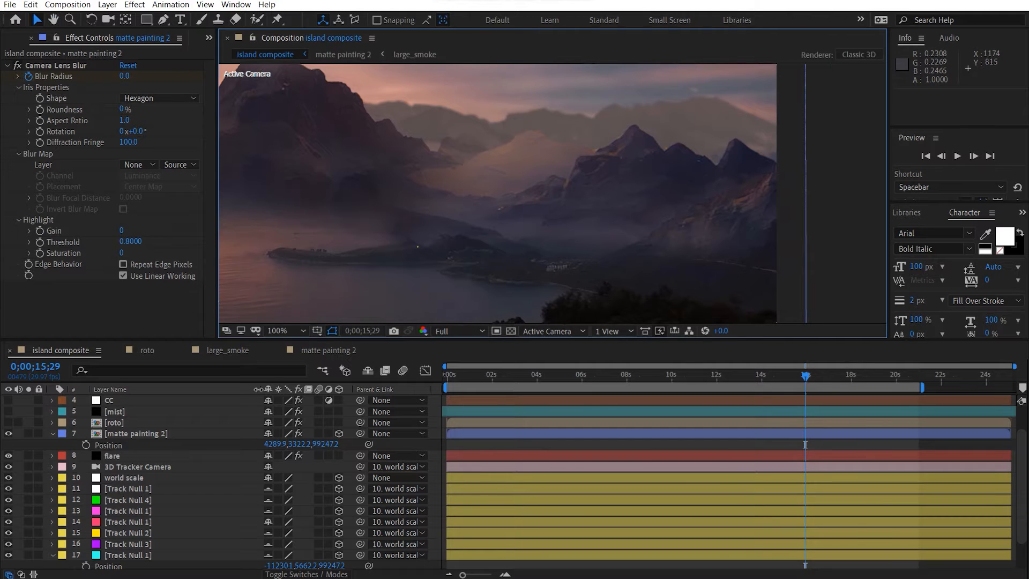
Make the Curves 1 and mist layers visible again in matte painting 2 and inspect the blended mountains in island composite.
{"action": "left_click", "coordinate": [317, 349]}
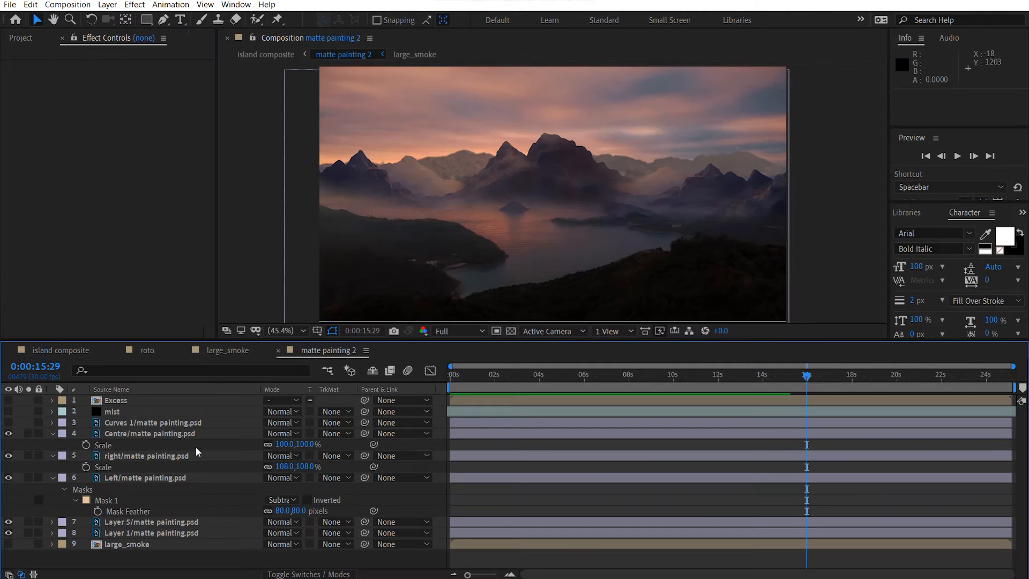
{"action": "left_click_drag", "start_coordinate": [8, 423], "coordinate": [9, 411]}
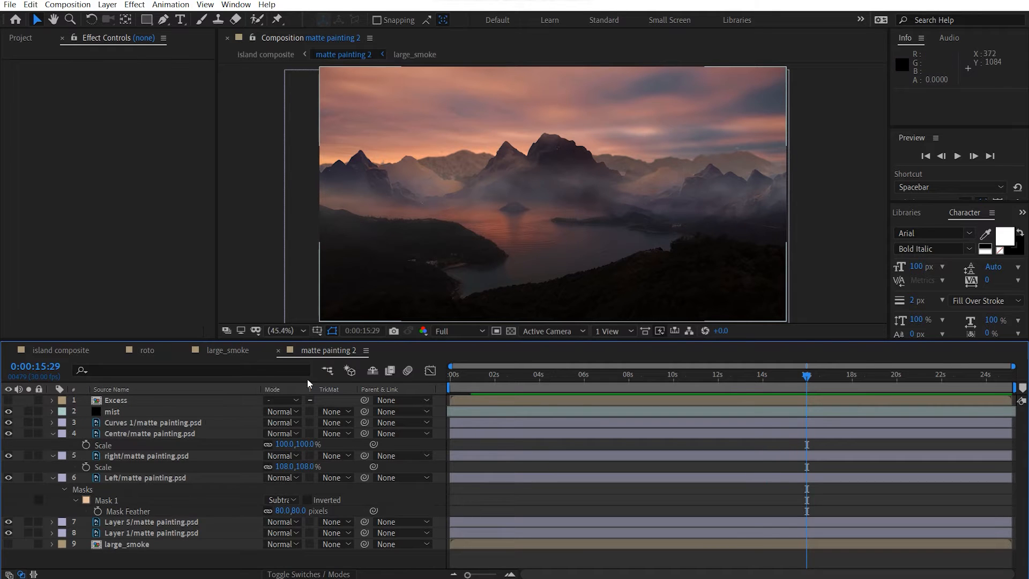
{"action": "left_click", "coordinate": [68, 348]}
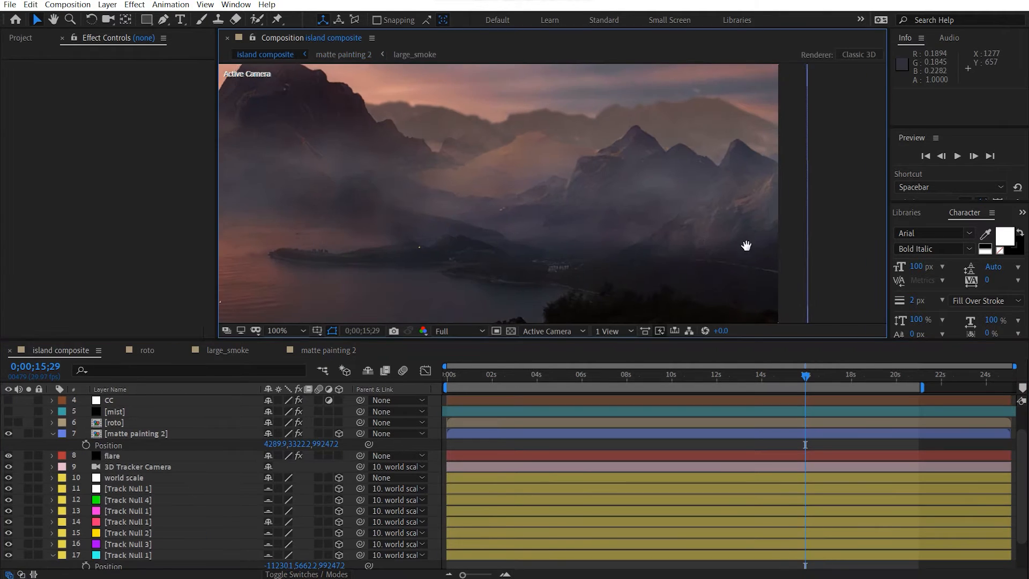
{"action": "left_click_drag", "start_coordinate": [647, 232], "coordinate": [497, 251]}
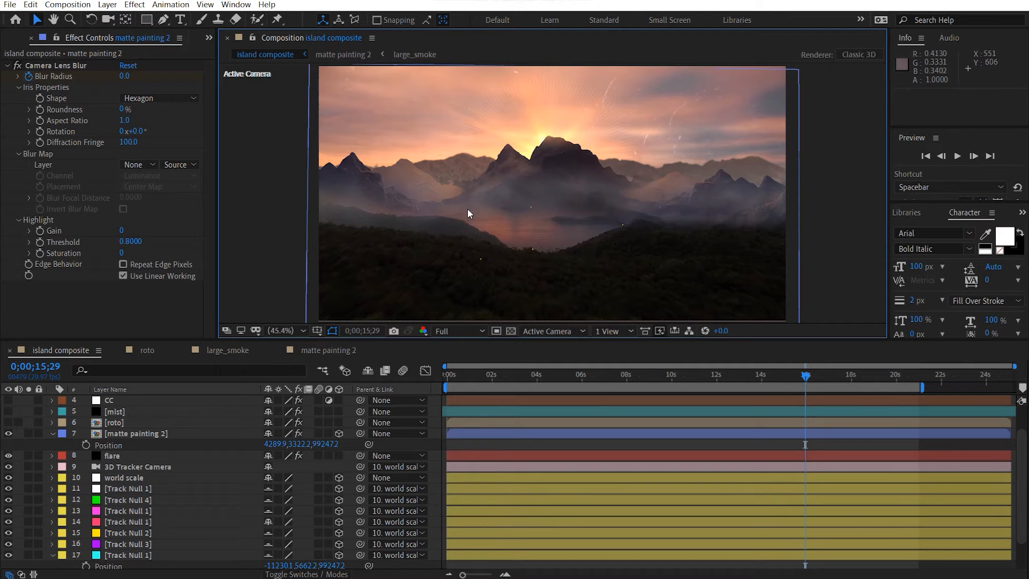
Toggle Layer 1 in matte painting 2 to compare, leave it hidden and return to island composite.
{"action": "left_click", "coordinate": [330, 351]}
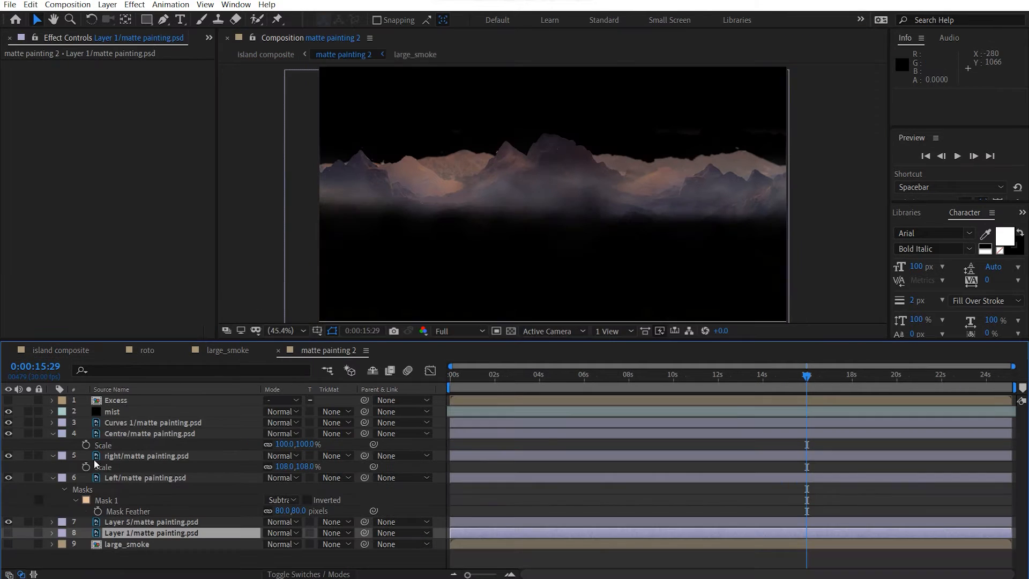
{"action": "left_click", "coordinate": [8, 533]}
{"action": "left_click", "coordinate": [8, 533]}
{"action": "left_click", "coordinate": [8, 532]}
{"action": "left_click", "coordinate": [8, 533]}
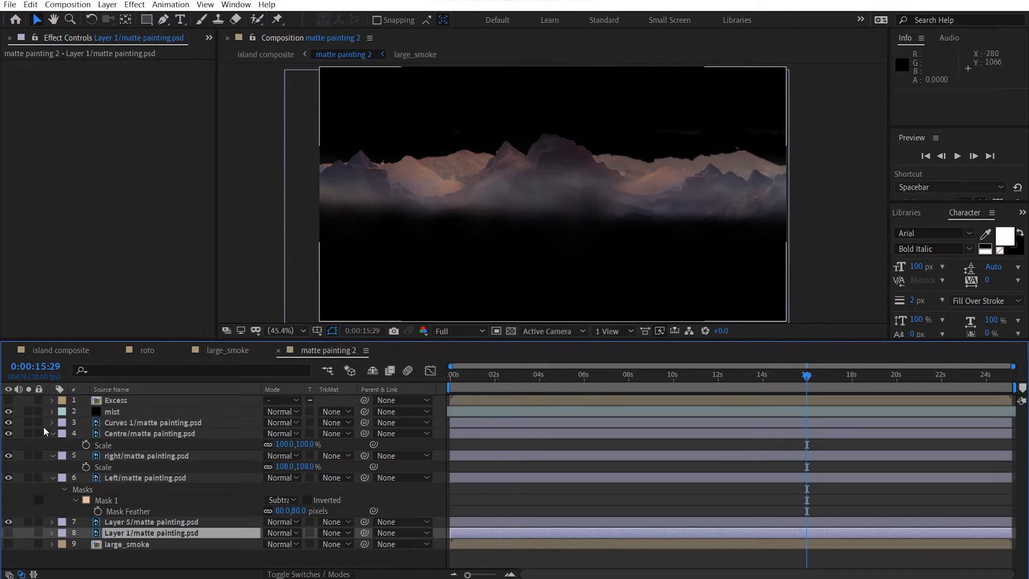
{"action": "left_click", "coordinate": [62, 349]}
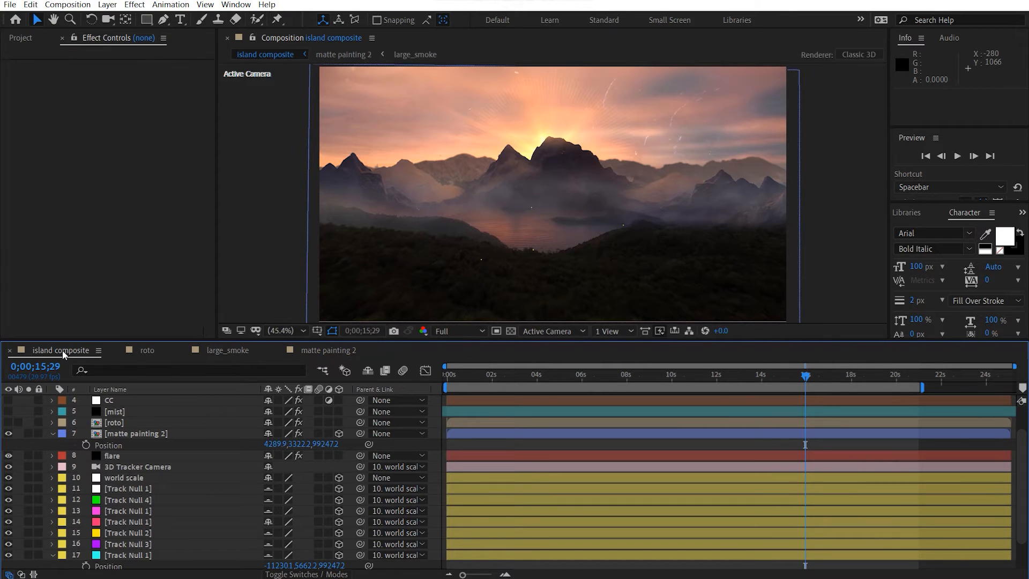
Make the roto layer visible at the first frame of island composite and open the roto composition.
{"action": "left_click", "coordinate": [136, 424]}
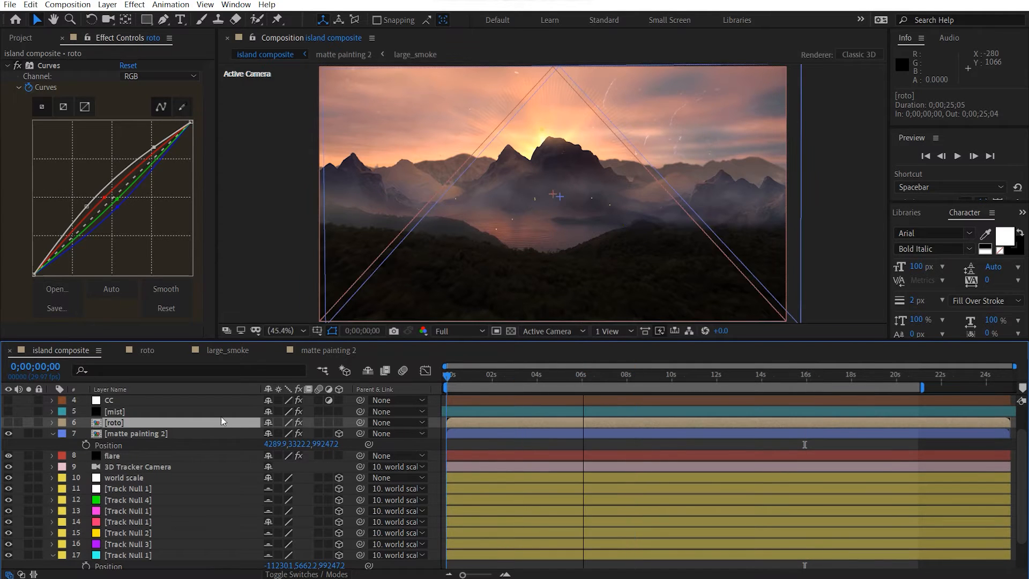
{"action": "key", "text": "Home"}
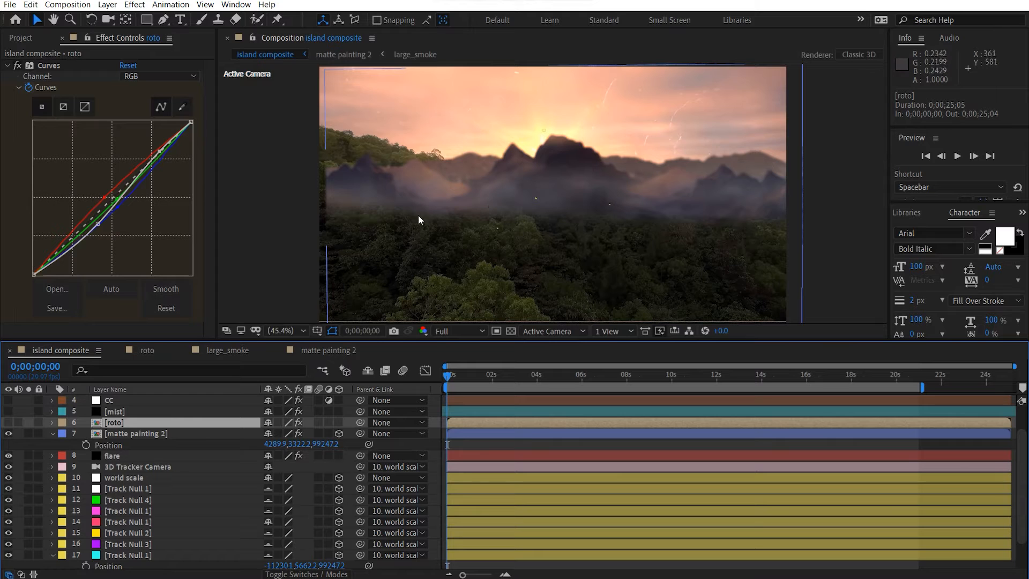
{"action": "left_click", "coordinate": [9, 423]}
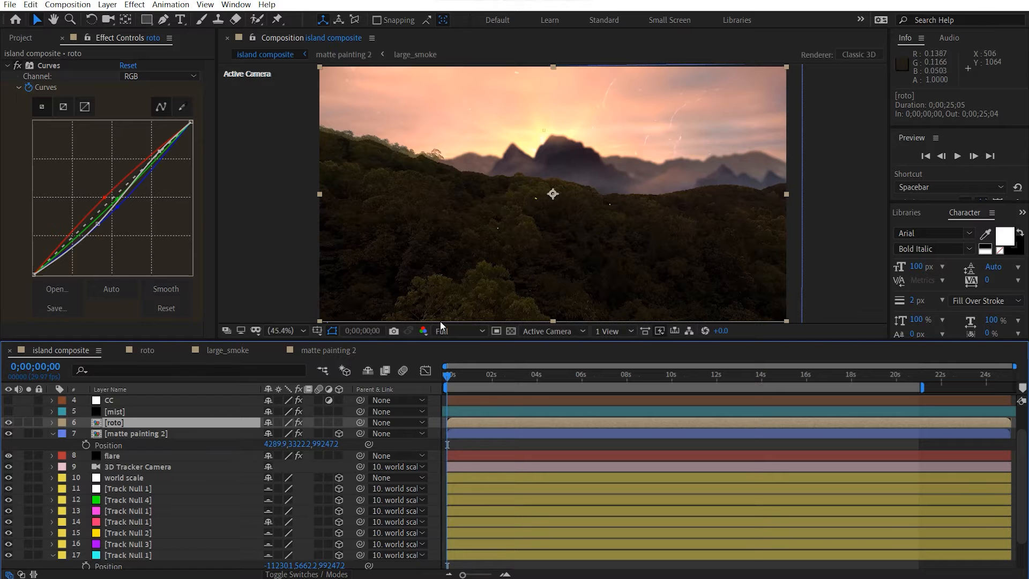
{"action": "double_click", "coordinate": [44, 422]}
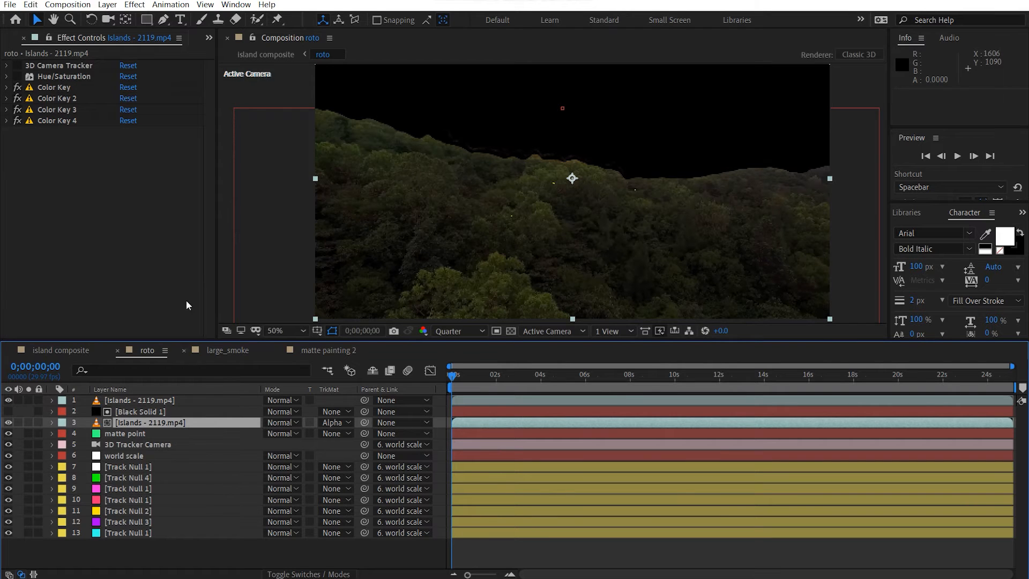
Disable all four Color Key effects on the third-layer Islands - 2119.mp4 and set it to No Track Matte.
{"action": "left_click_drag", "start_coordinate": [19, 91], "coordinate": [8, 157]}
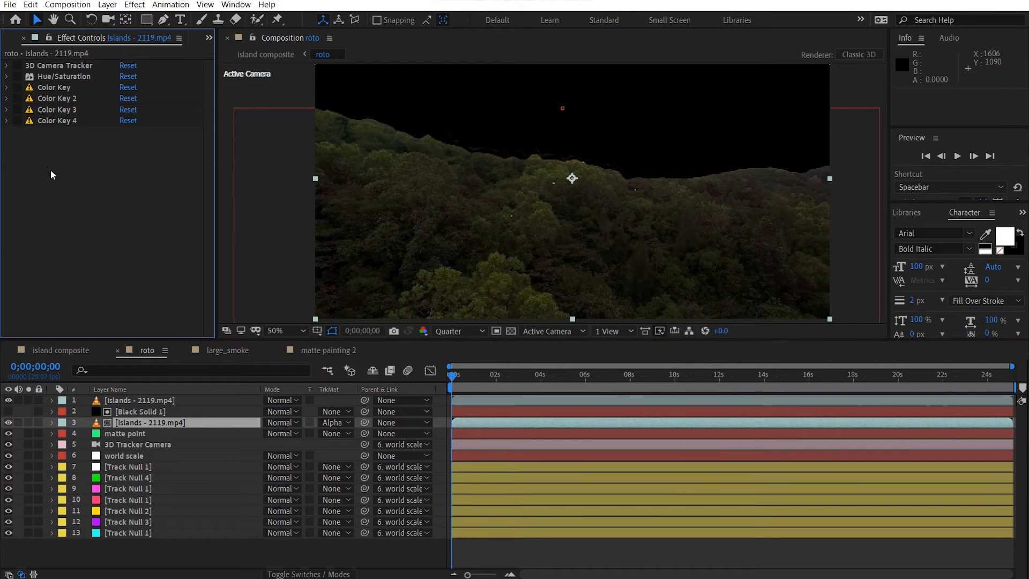
{"action": "left_click", "coordinate": [335, 422]}
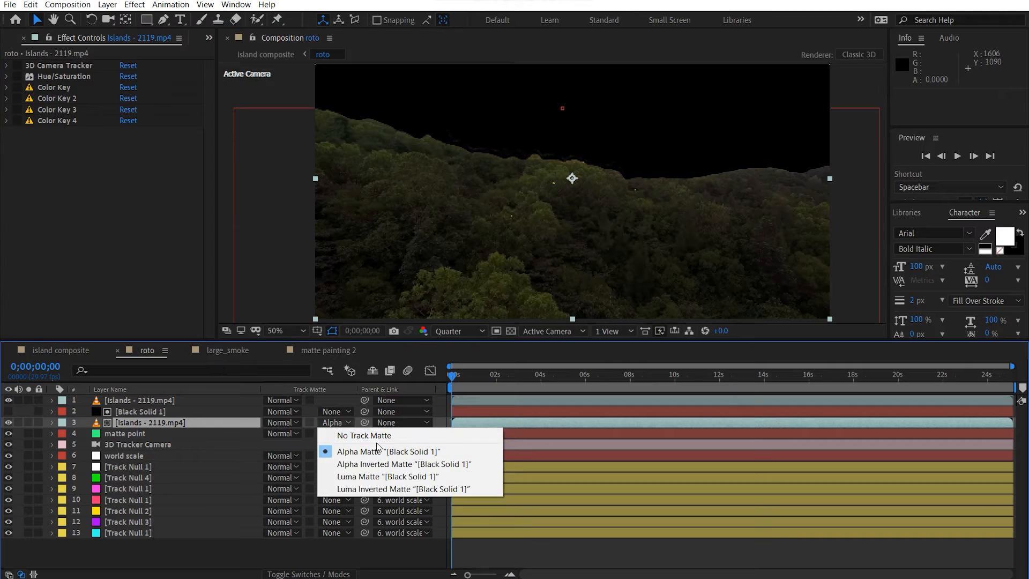
{"action": "left_click", "coordinate": [345, 434]}
Hide the top Islands - 2119.mp4 layer, solo the lower copy and scrub through its unkeyed footage.
{"action": "left_click", "coordinate": [8, 400]}
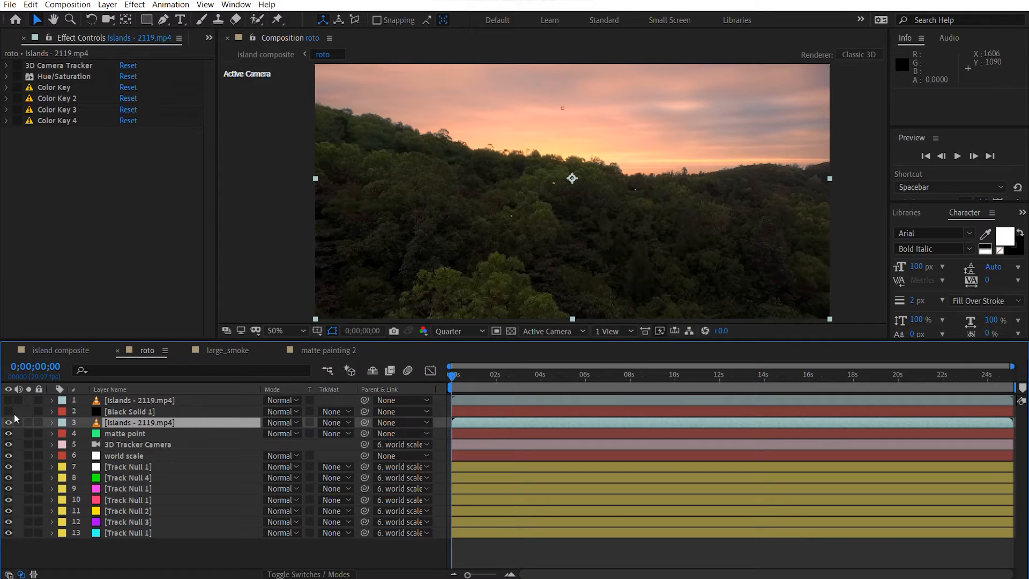
{"action": "left_click", "coordinate": [28, 423]}
{"action": "left_click_drag", "start_coordinate": [458, 385], "coordinate": [891, 376]}
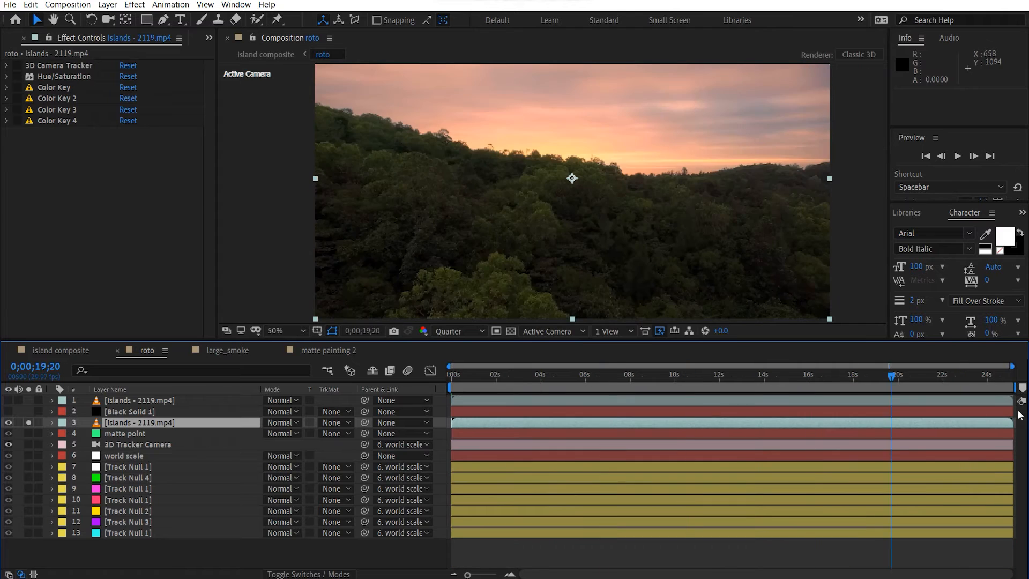
{"action": "key", "text": "End"}
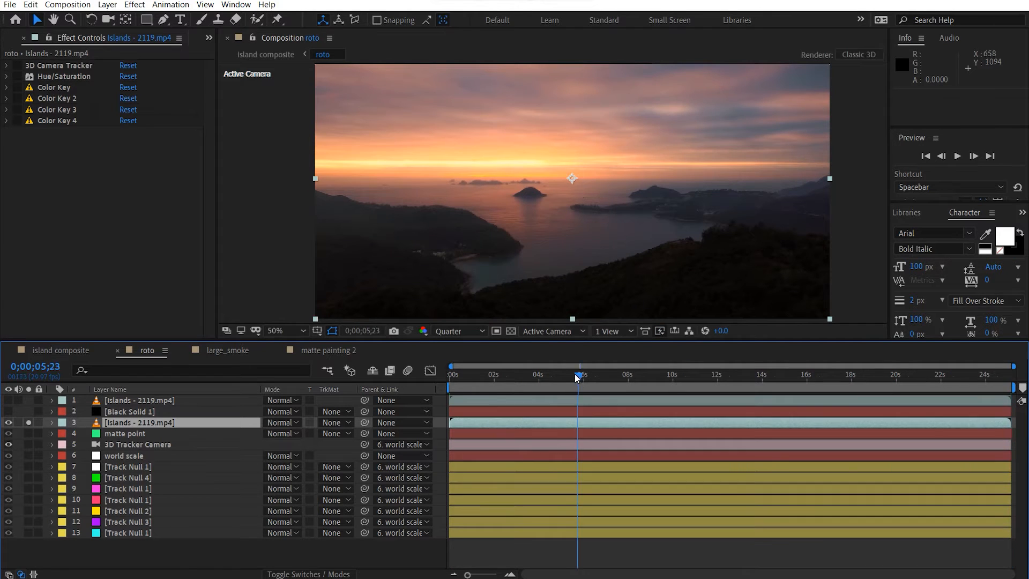
Re-enable all four Color Key effects on the soloed Islands - 2119.mp4 layer, with the playhead at 0;00;20;01.
{"action": "key", "text": "Home"}
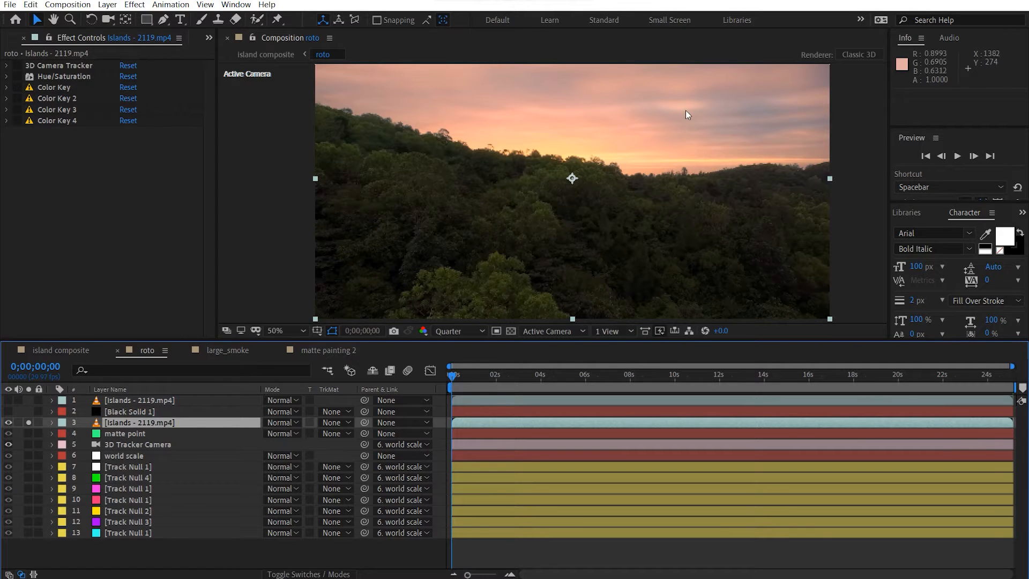
{"action": "left_click_drag", "start_coordinate": [629, 385], "coordinate": [899, 410]}
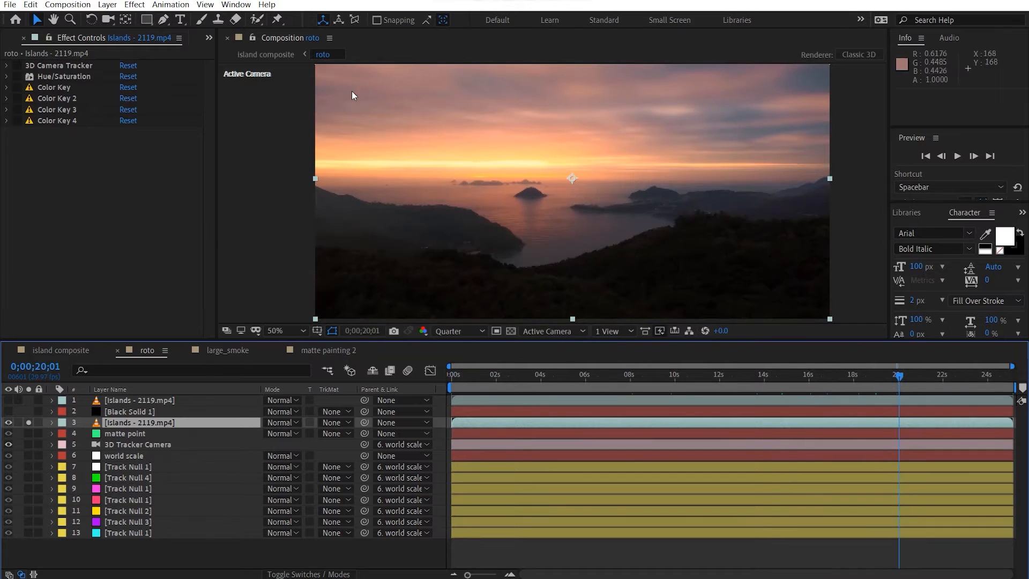
{"action": "left_click", "coordinate": [16, 88]}
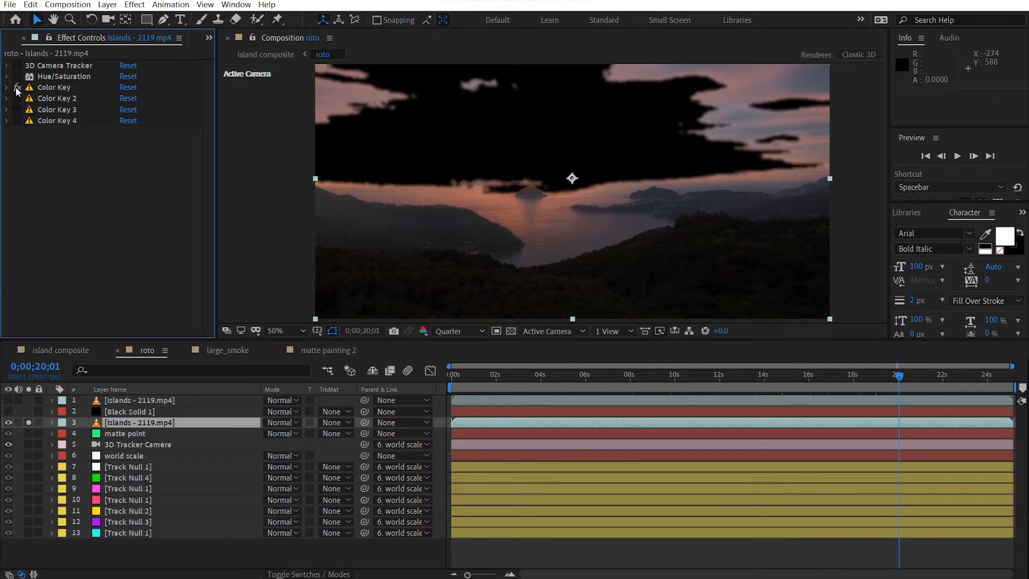
{"action": "left_click", "coordinate": [18, 99]}
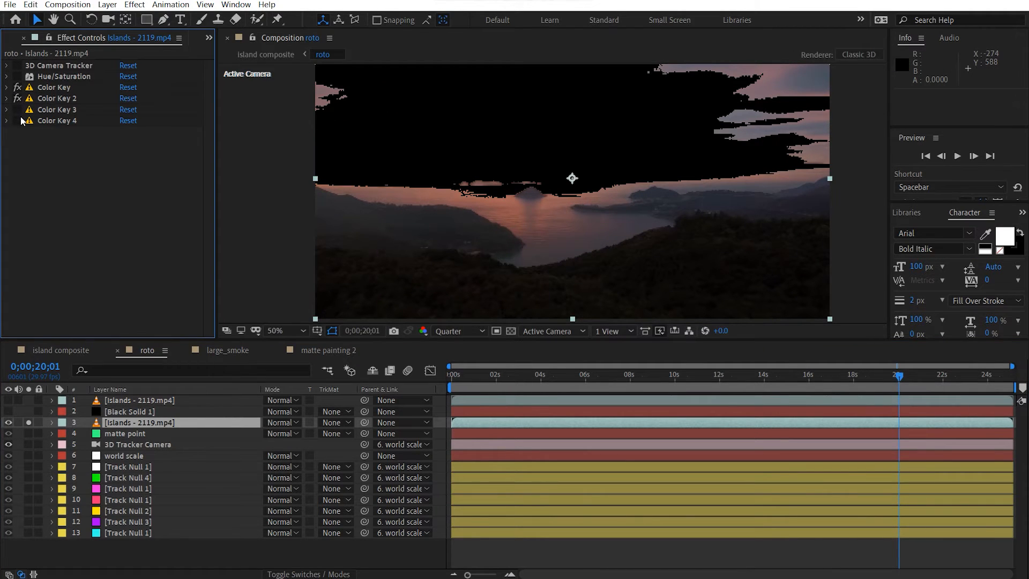
{"action": "left_click", "coordinate": [18, 120]}
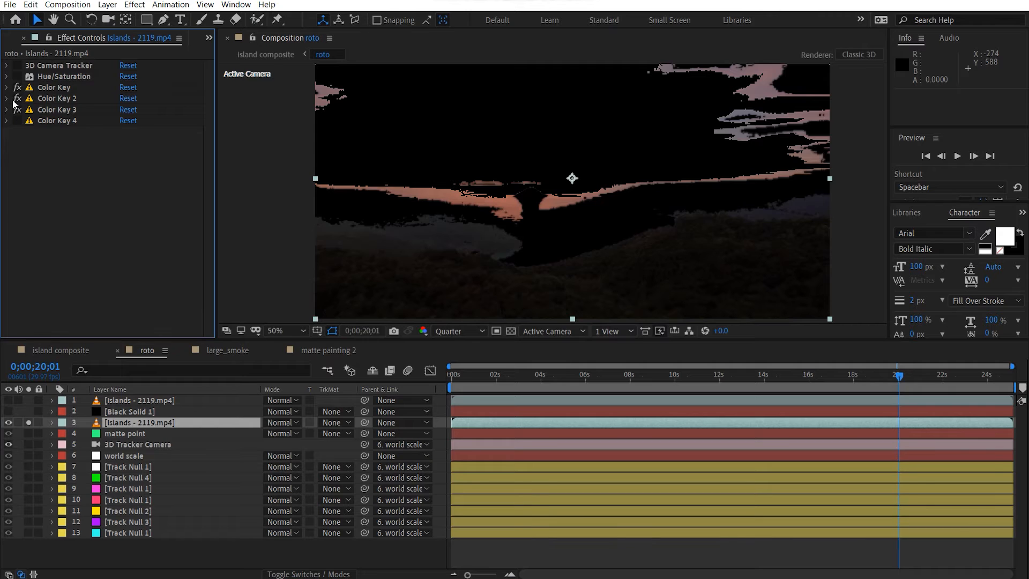
{"action": "left_click", "coordinate": [7, 98]}
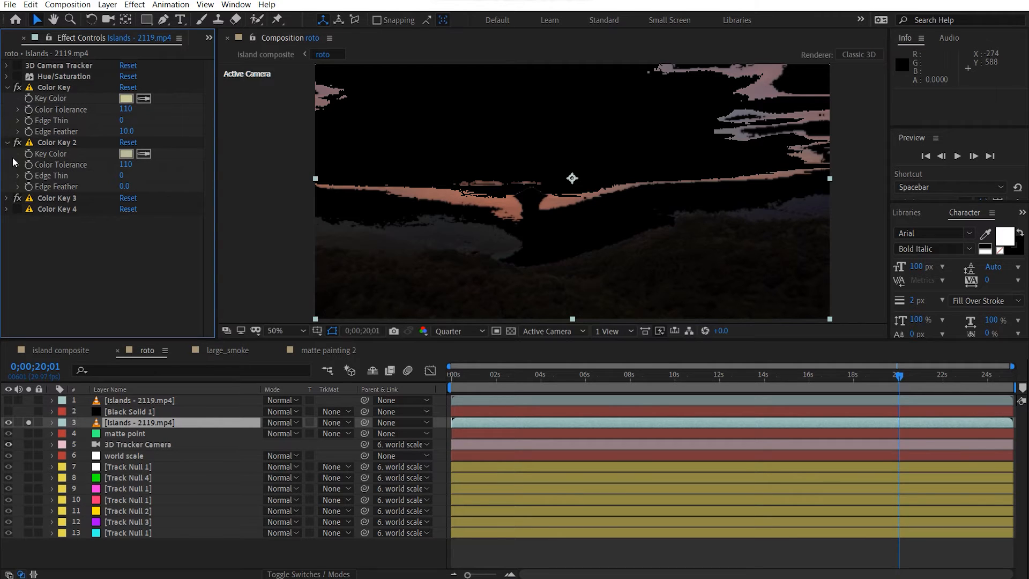
{"action": "left_click", "coordinate": [19, 209]}
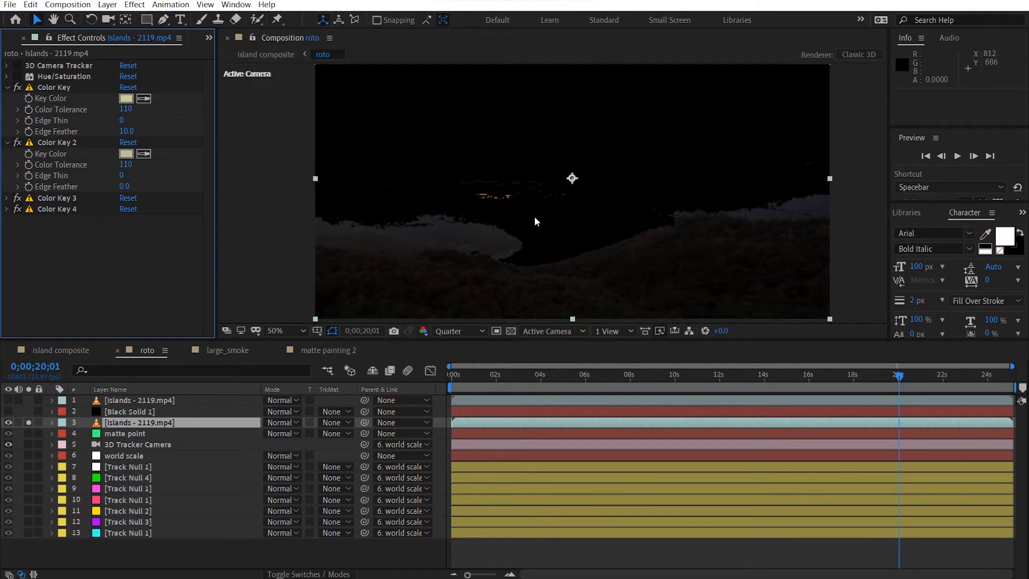
Enable the Hue/Saturation effect on the soloed Islands - 2119.mp4 layer and collapse the first Color Key's settings.
{"action": "key", "text": "period"}
{"action": "left_click", "coordinate": [7, 87]}
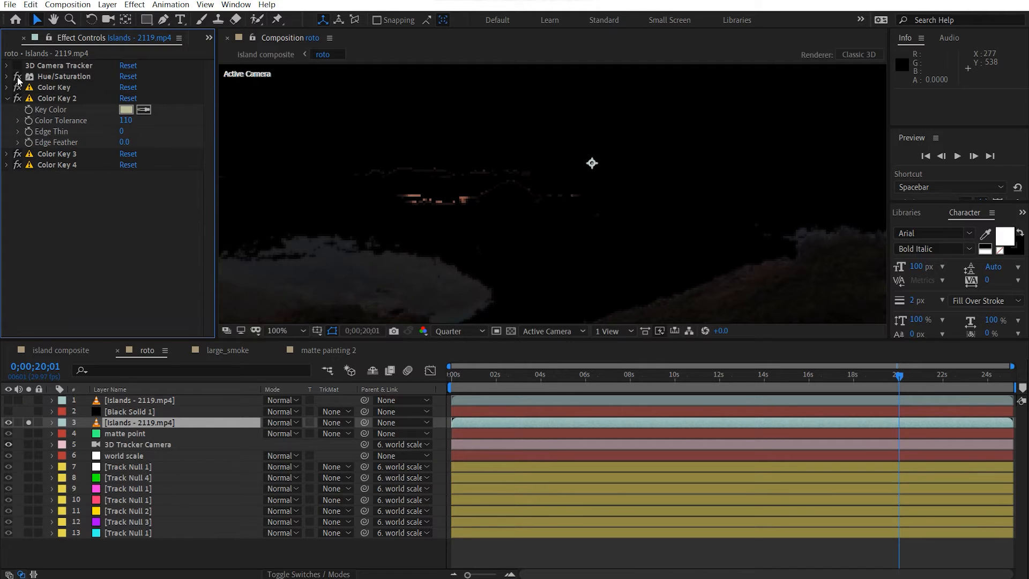
{"action": "left_click", "coordinate": [17, 77]}
{"action": "scroll", "coordinate": [457, 214], "scroll_direction": "down", "scroll_amount": 1}
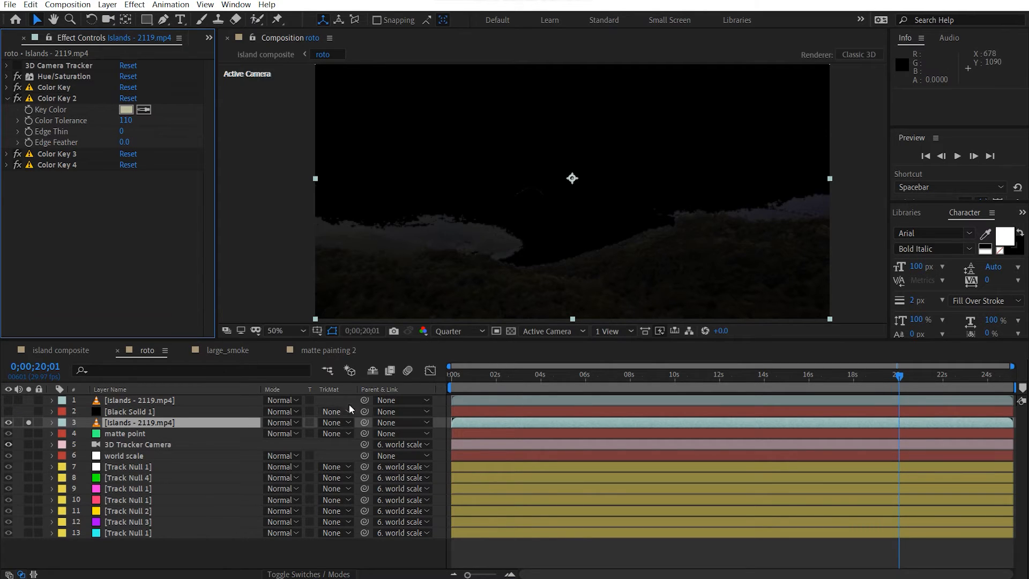
Play the keyed Islands - 2119.mp4 layer from the first frame to review the key over the whole shot.
{"action": "left_click_drag", "start_coordinate": [595, 378], "coordinate": [439, 382]}
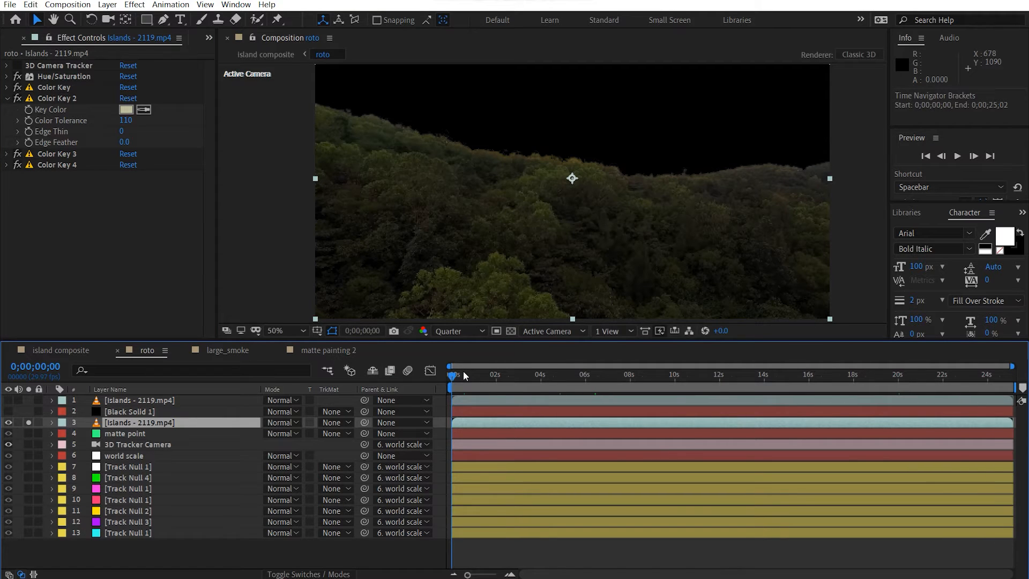
{"action": "key", "text": "space"}
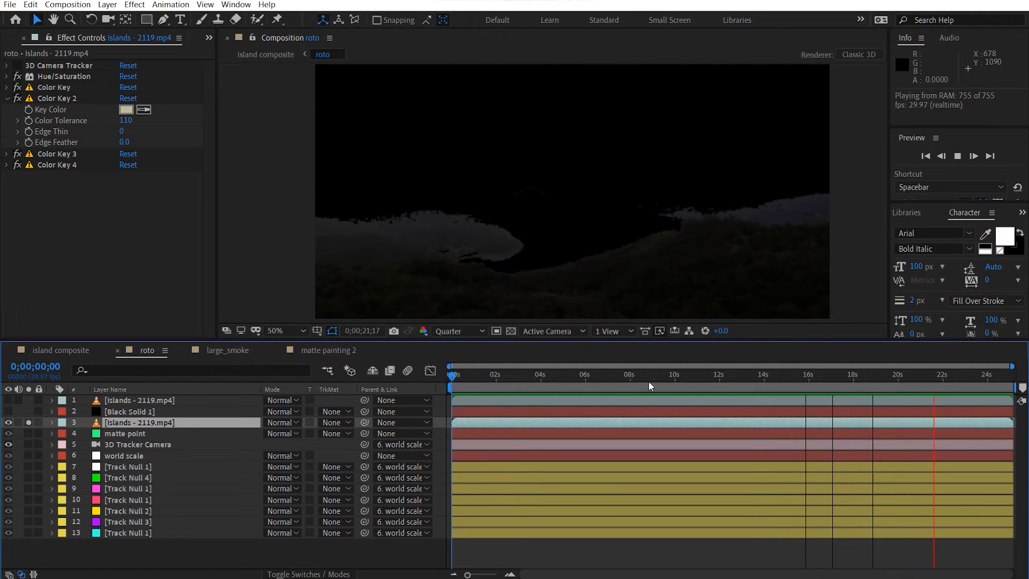
{"action": "key", "text": "space"}
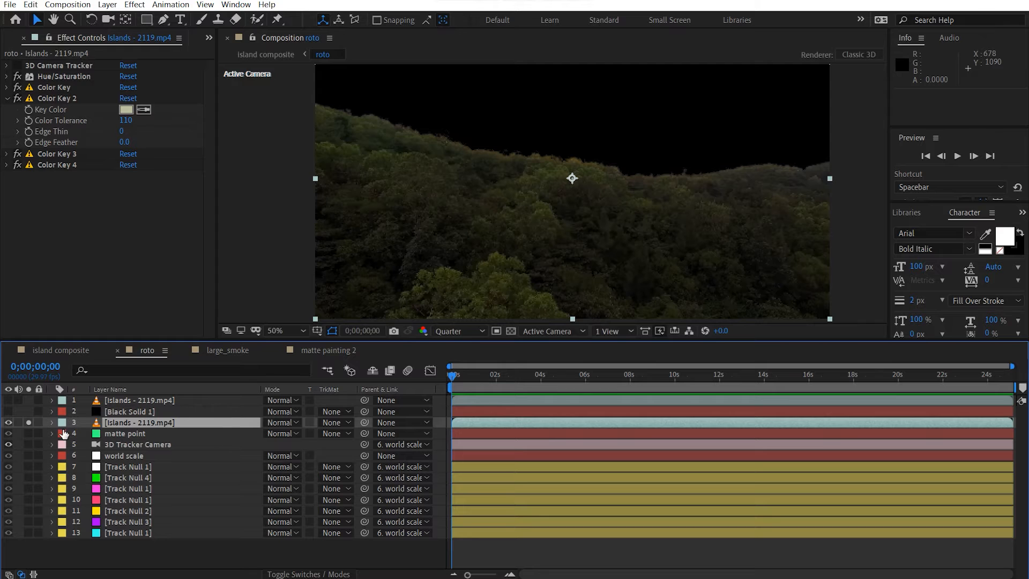
Unsolo the lower Islands - 2119.mp4 layer and make Black Solid 1 visible.
{"action": "left_click", "coordinate": [29, 422]}
{"action": "left_click", "coordinate": [147, 410]}
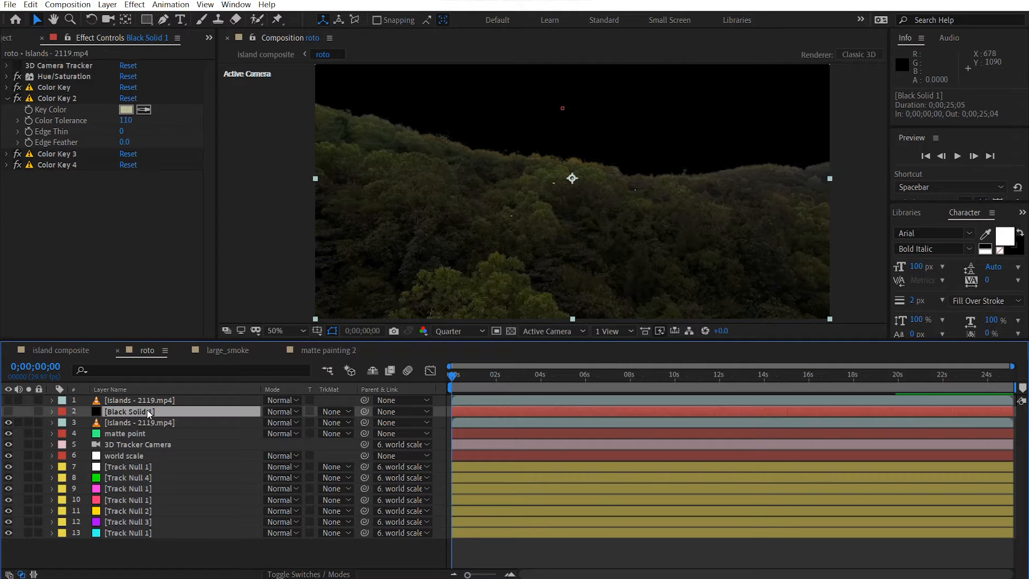
{"action": "left_click", "coordinate": [8, 412]}
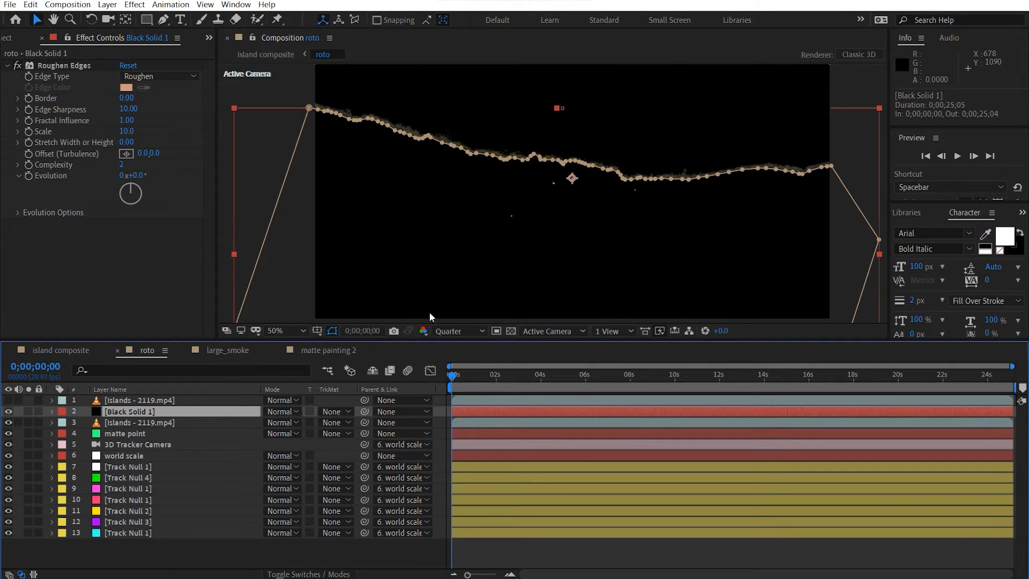
{"action": "left_click", "coordinate": [862, 144]}
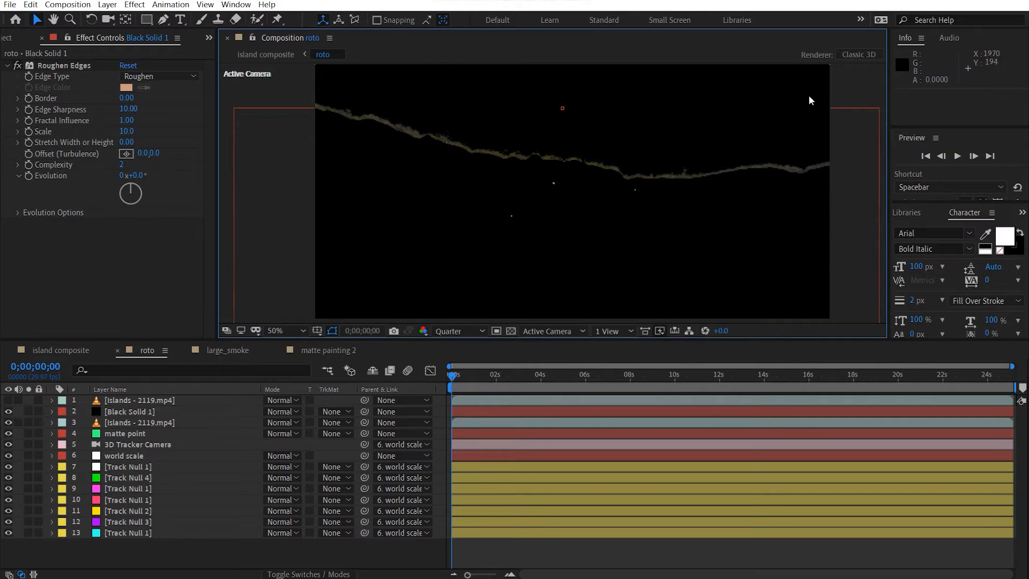
Examine the keyed tree fringe along the ridge above Black Solid 1 at 200% magnification.
{"action": "left_click_drag", "start_coordinate": [432, 160], "coordinate": [534, 200]}
{"action": "scroll", "coordinate": [583, 199], "scroll_direction": "up", "scroll_amount": 1}
{"action": "scroll", "coordinate": [534, 197], "scroll_direction": "up", "scroll_amount": 1}
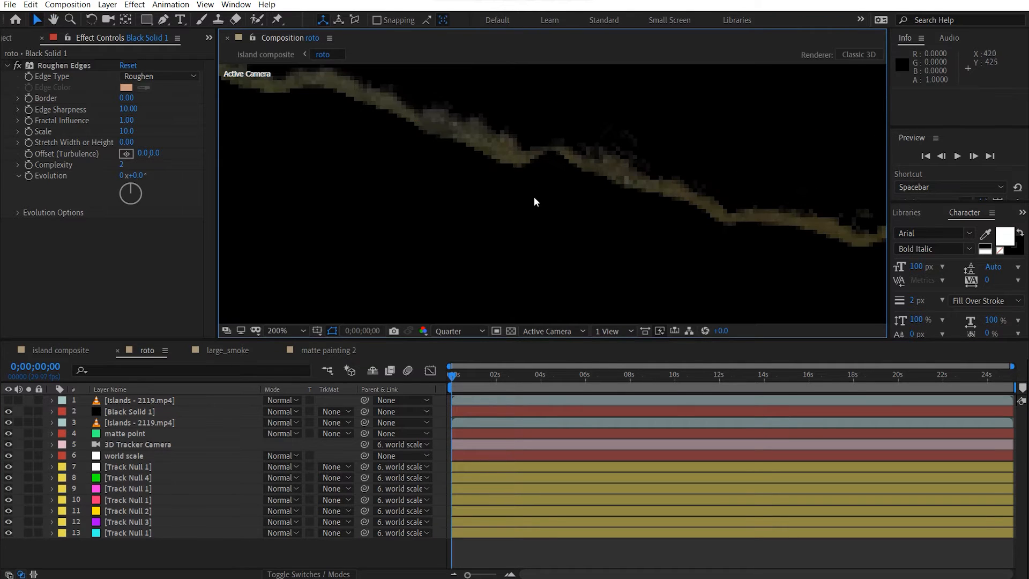
{"action": "left_click_drag", "start_coordinate": [364, 114], "coordinate": [499, 201]}
{"action": "left_click_drag", "start_coordinate": [625, 248], "coordinate": [185, 147]}
{"action": "left_click_drag", "start_coordinate": [677, 234], "coordinate": [234, 168]}
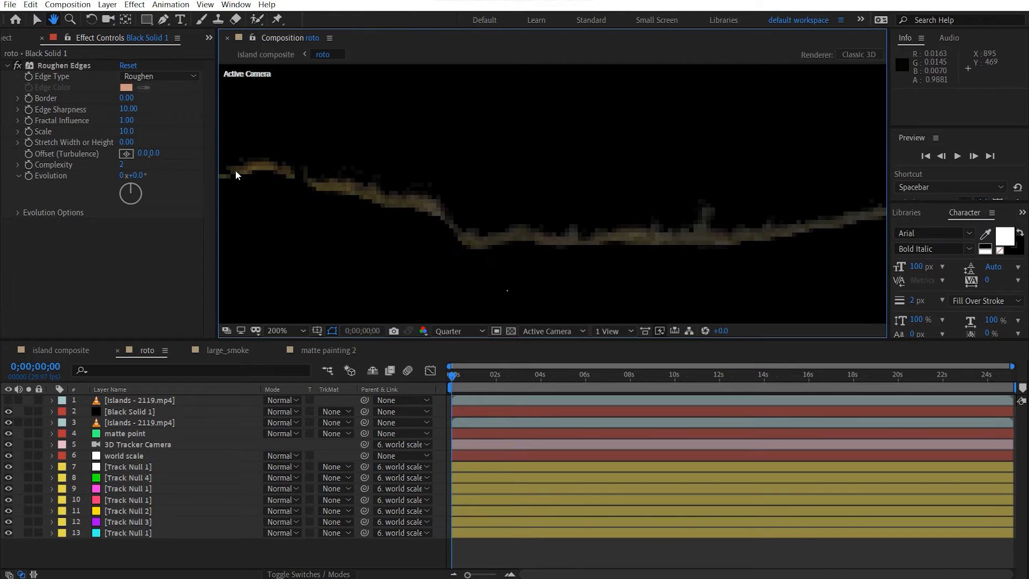
{"action": "left_click_drag", "start_coordinate": [650, 243], "coordinate": [225, 262]}
{"action": "scroll", "coordinate": [712, 230], "scroll_direction": "down", "scroll_amount": 4}
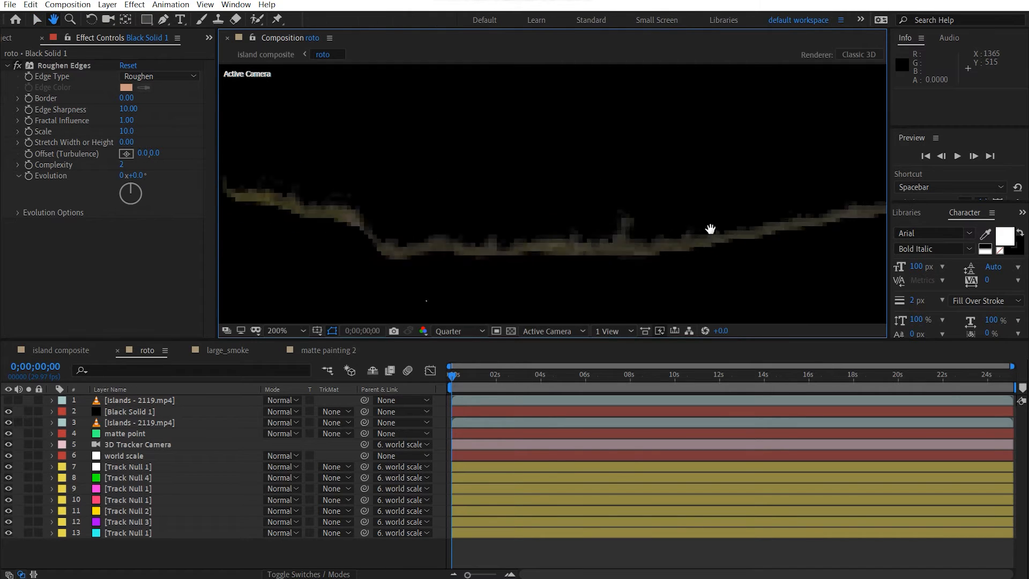
{"action": "key", "text": "v"}
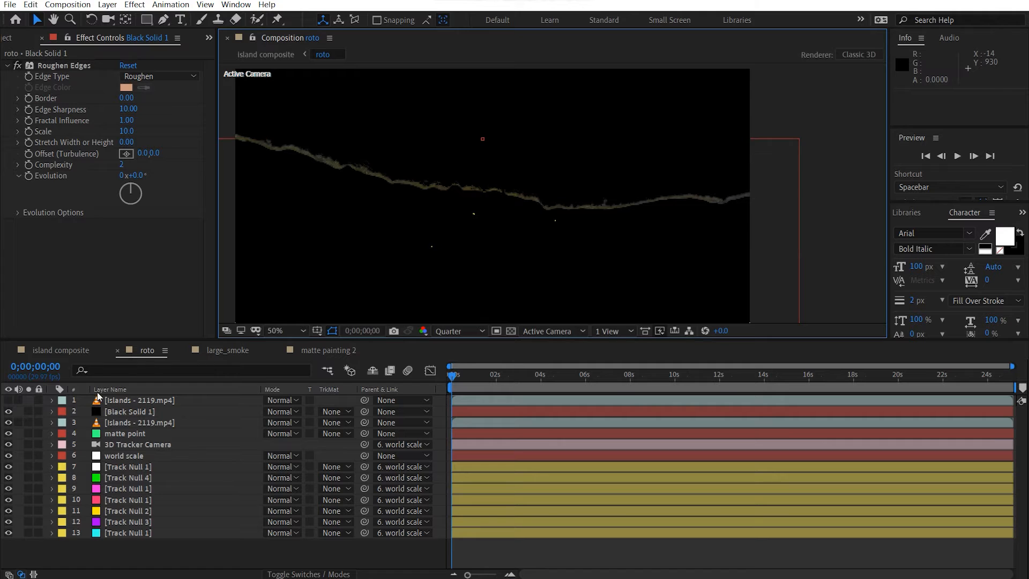
Set the lower Islands - 2119.mp4 layer's track matte to Alpha Matte "[Black Solid 1]" and inspect the ridge against the solid's mask path.
{"action": "left_click", "coordinate": [336, 433]}
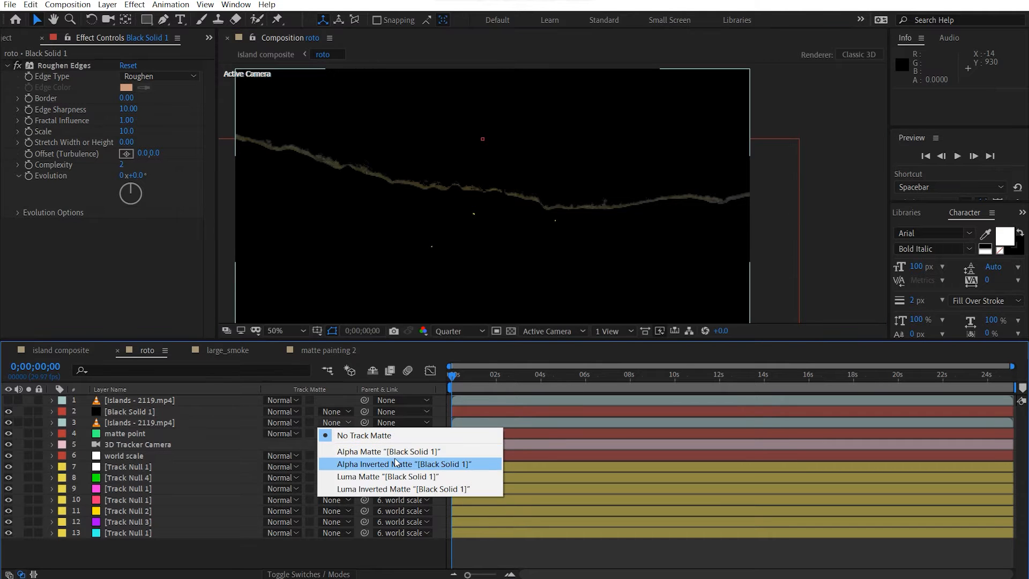
{"action": "left_click", "coordinate": [394, 456]}
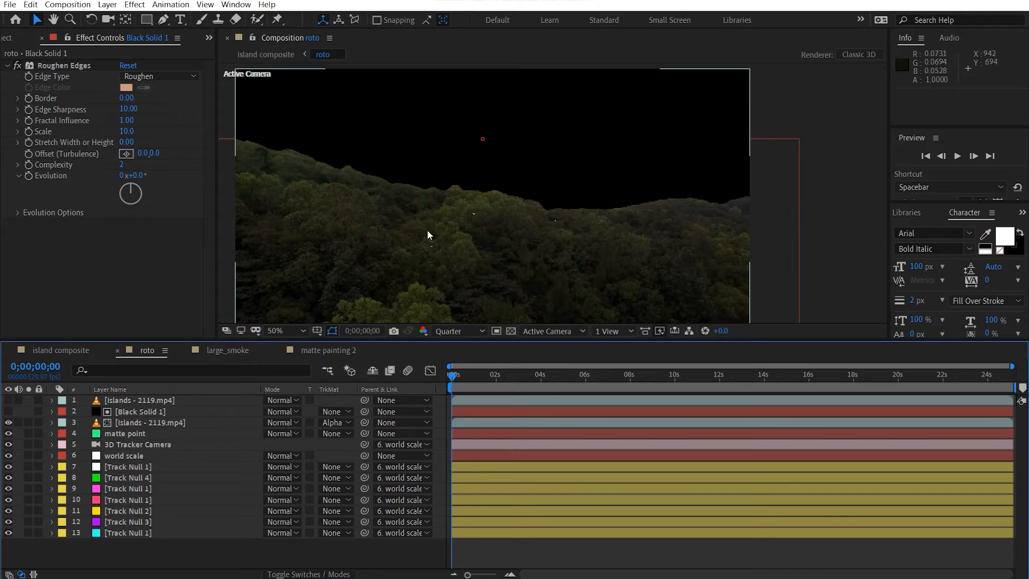
{"action": "scroll", "coordinate": [531, 218], "scroll_direction": "up", "scroll_amount": 4}
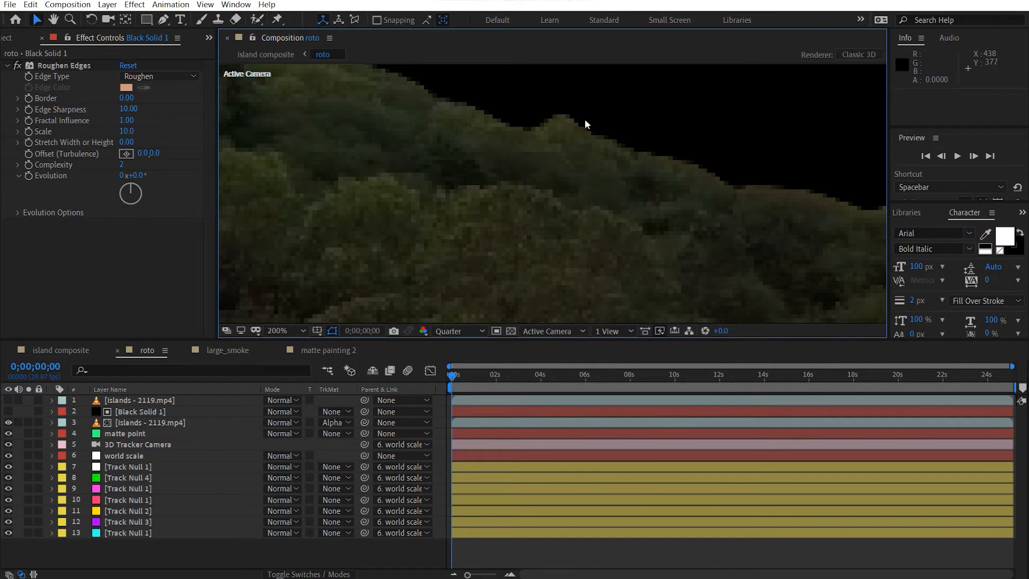
{"action": "left_click_drag", "start_coordinate": [748, 196], "coordinate": [354, 191]}
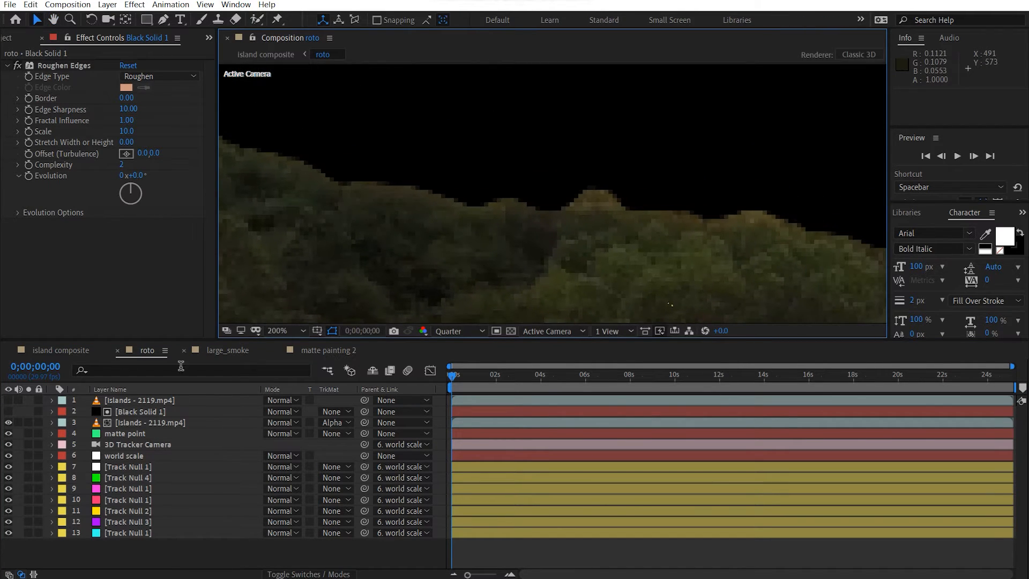
{"action": "left_click", "coordinate": [146, 412]}
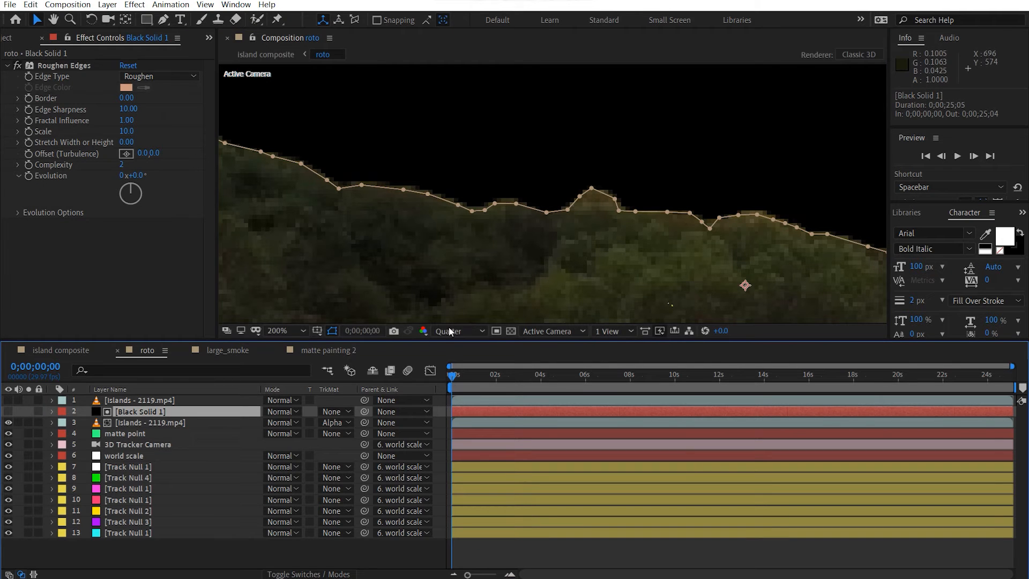
{"action": "scroll", "coordinate": [478, 245], "scroll_direction": "down", "scroll_amount": 4}
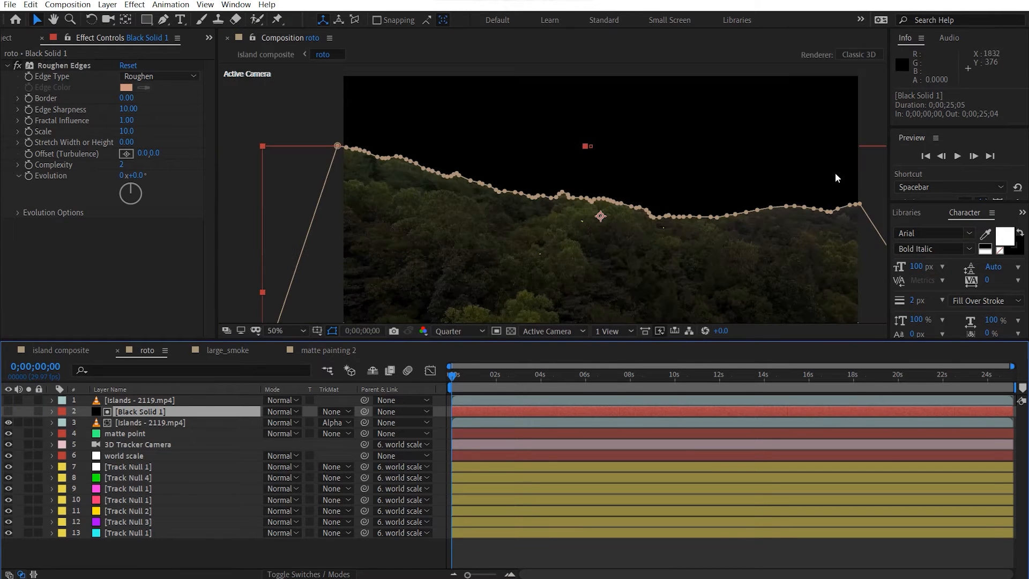
{"action": "left_click", "coordinate": [881, 116]}
Show the transparency grid behind the matted ridge and set the preview resolution to Half.
{"action": "left_click", "coordinate": [510, 331]}
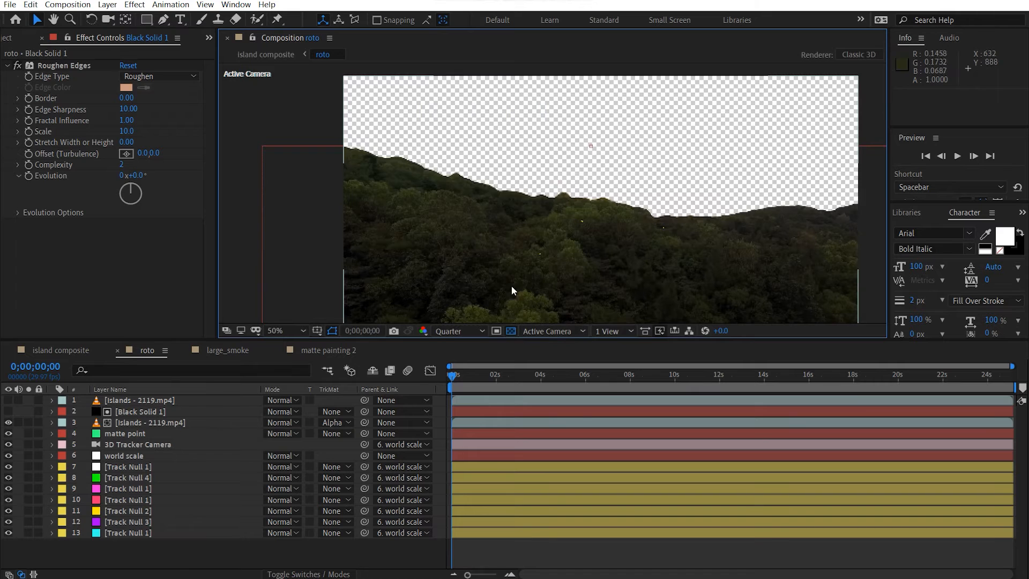
{"action": "scroll", "coordinate": [545, 250], "scroll_direction": "up", "scroll_amount": 4}
{"action": "left_click_drag", "start_coordinate": [379, 217], "coordinate": [439, 164]}
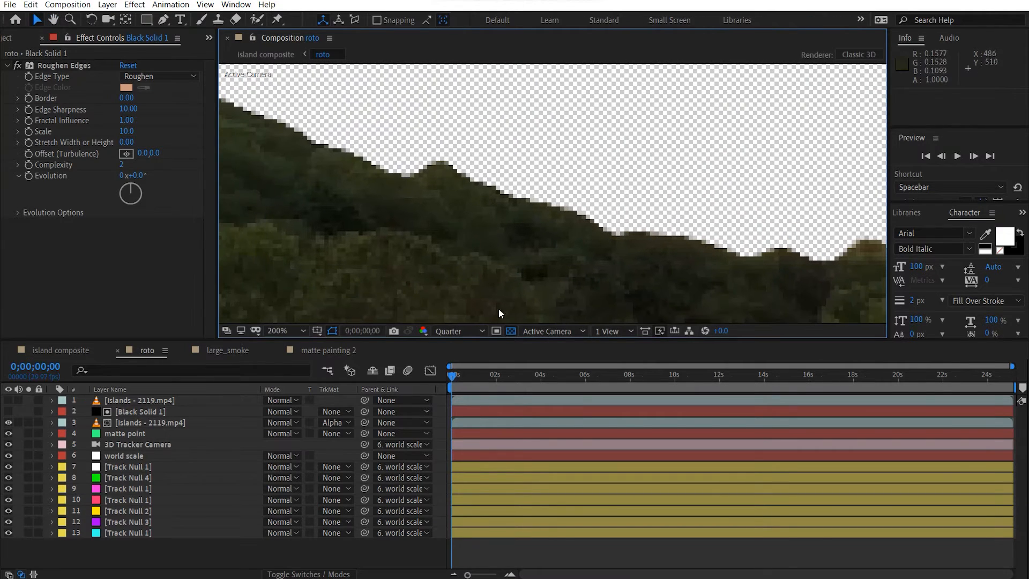
{"action": "left_click", "coordinate": [444, 329]}
{"action": "left_click", "coordinate": [448, 366]}
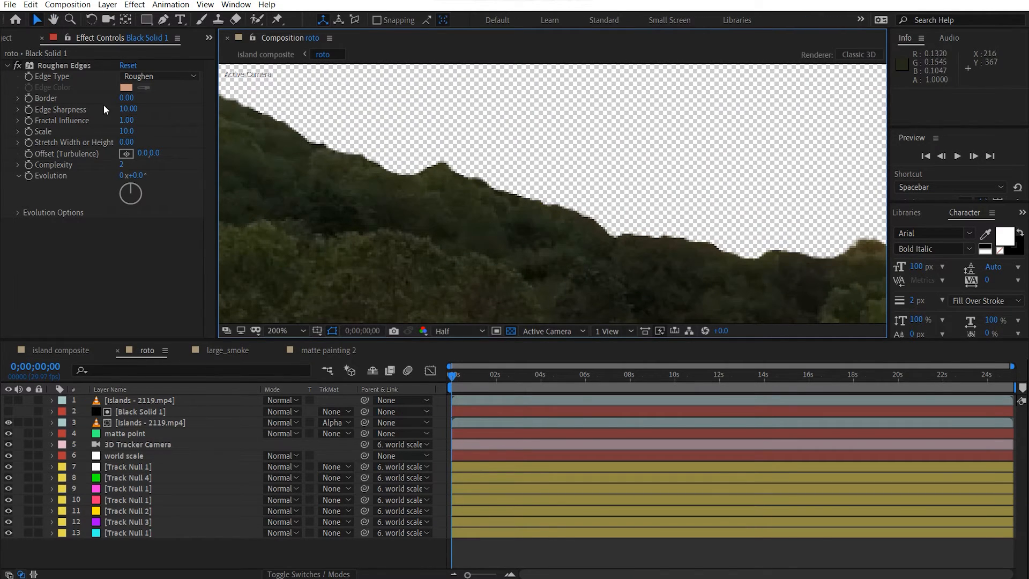
Toggle Black Solid 1's Roughen Edges effect off and on to compare the ridge edge, leaving it enabled.
{"action": "left_click", "coordinate": [17, 64]}
{"action": "left_click", "coordinate": [17, 64]}
{"action": "left_click", "coordinate": [18, 63]}
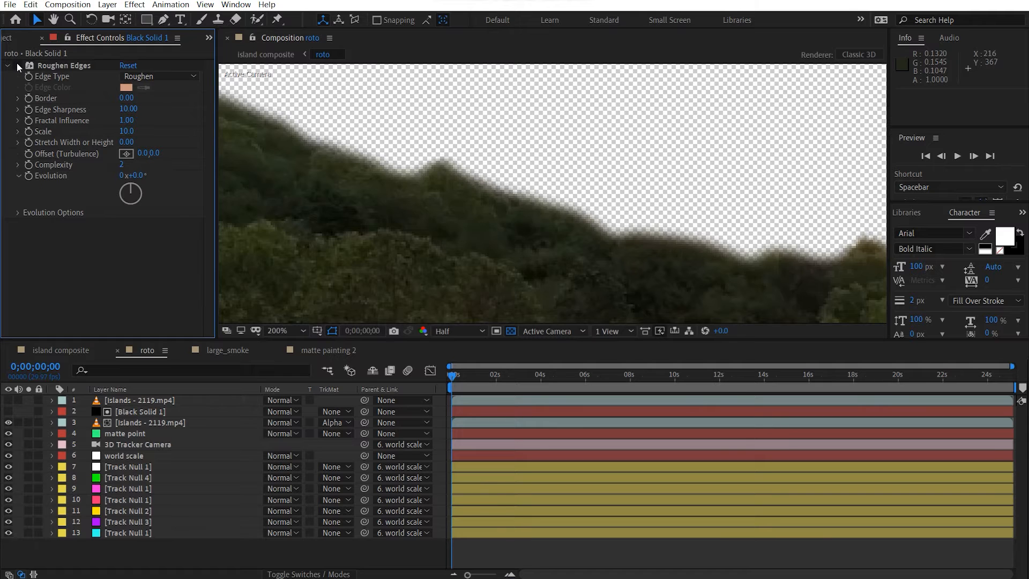
{"action": "left_click", "coordinate": [17, 63]}
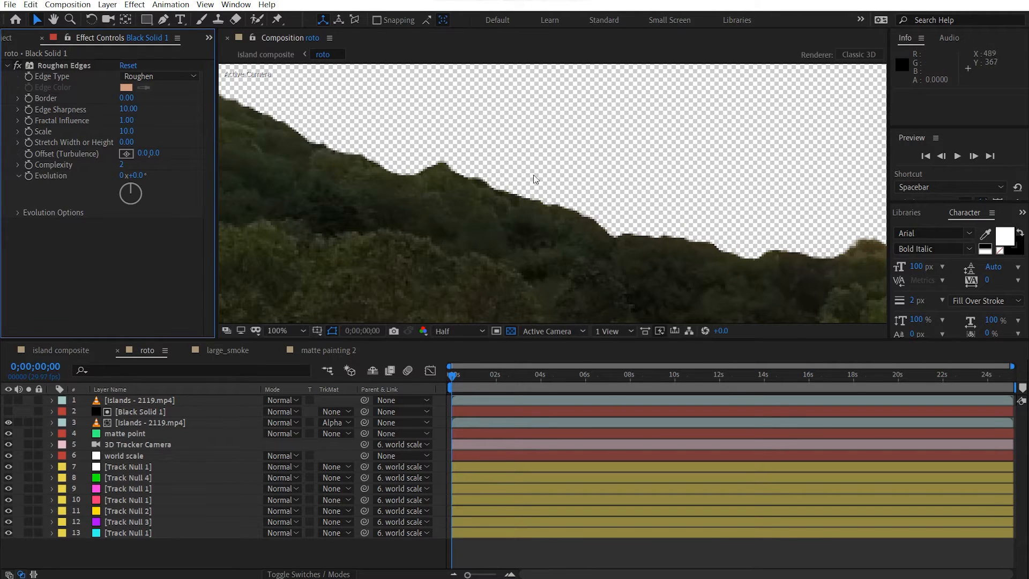
{"action": "scroll", "coordinate": [536, 179], "scroll_direction": "down", "scroll_amount": 2}
{"action": "left_click_drag", "start_coordinate": [664, 197], "coordinate": [599, 190]}
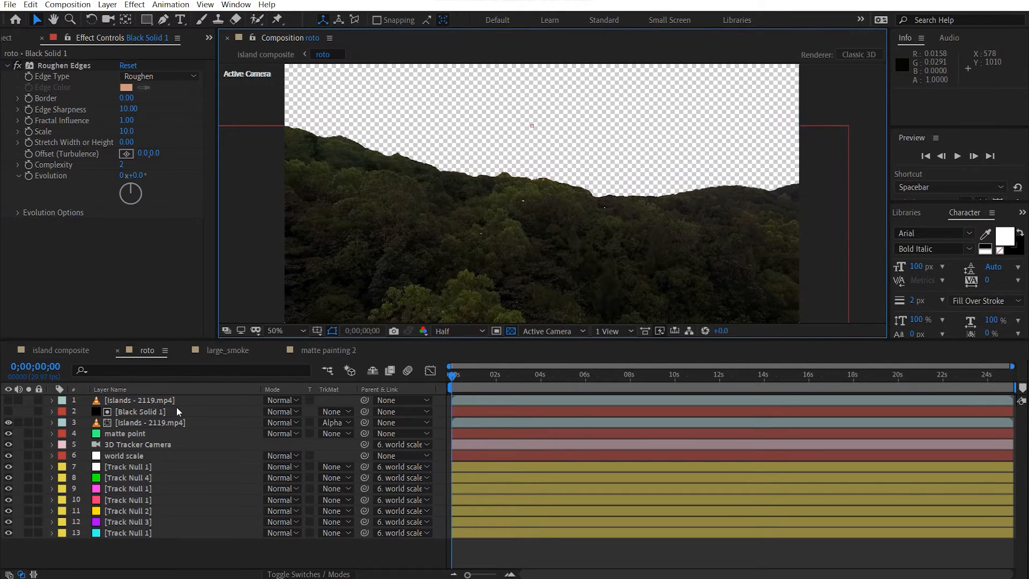
Make the top Islands - 2119.mp4 layer visible, go to 0;00;11;26 and collapse its two Color Key effects.
{"action": "left_click", "coordinate": [11, 401]}
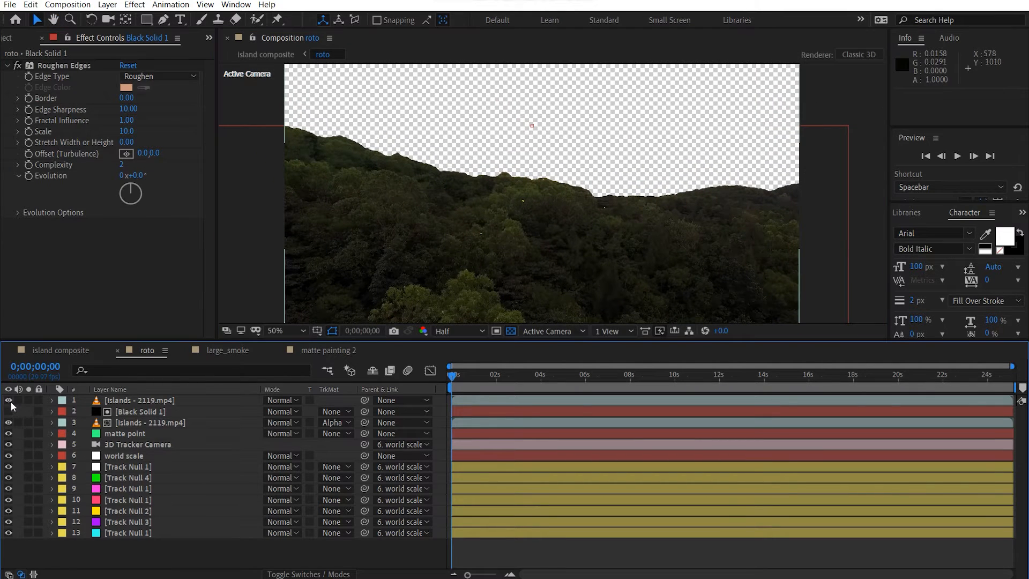
{"action": "left_click", "coordinate": [716, 375]}
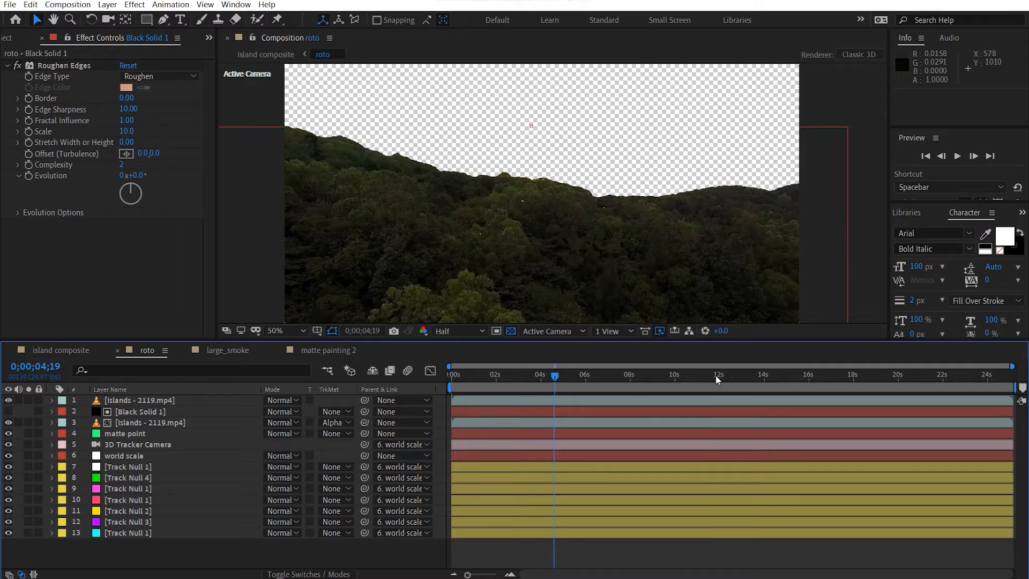
{"action": "left_click", "coordinate": [160, 401]}
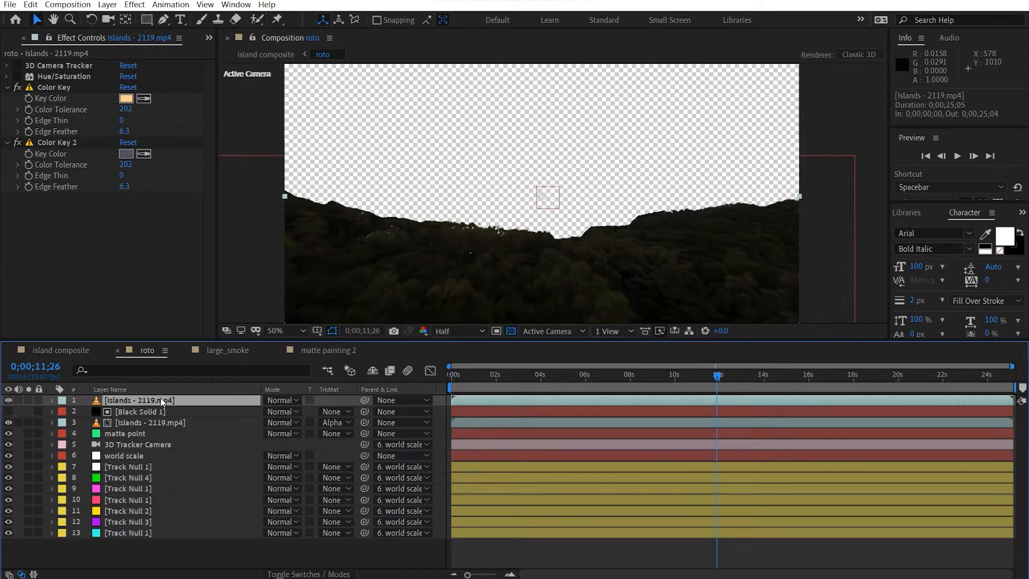
{"action": "left_click", "coordinate": [10, 401]}
{"action": "left_click", "coordinate": [7, 87]}
{"action": "left_click", "coordinate": [7, 98]}
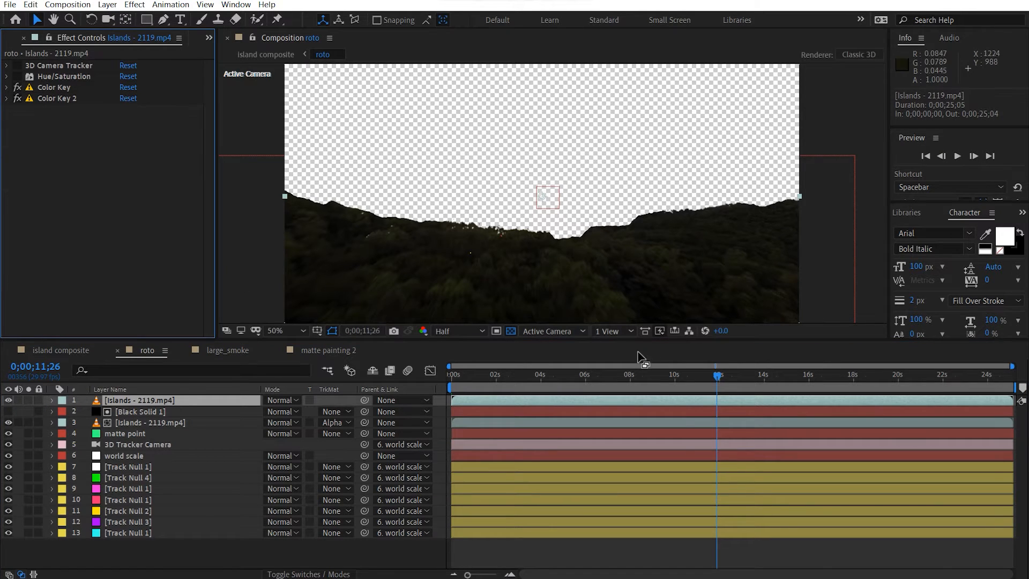
Check the matted ridge at the last frame and at 0;00;07;16, and reveal Black Solid 1's Mask Path keyframes.
{"action": "left_click_drag", "start_coordinate": [718, 377], "coordinate": [1014, 377]}
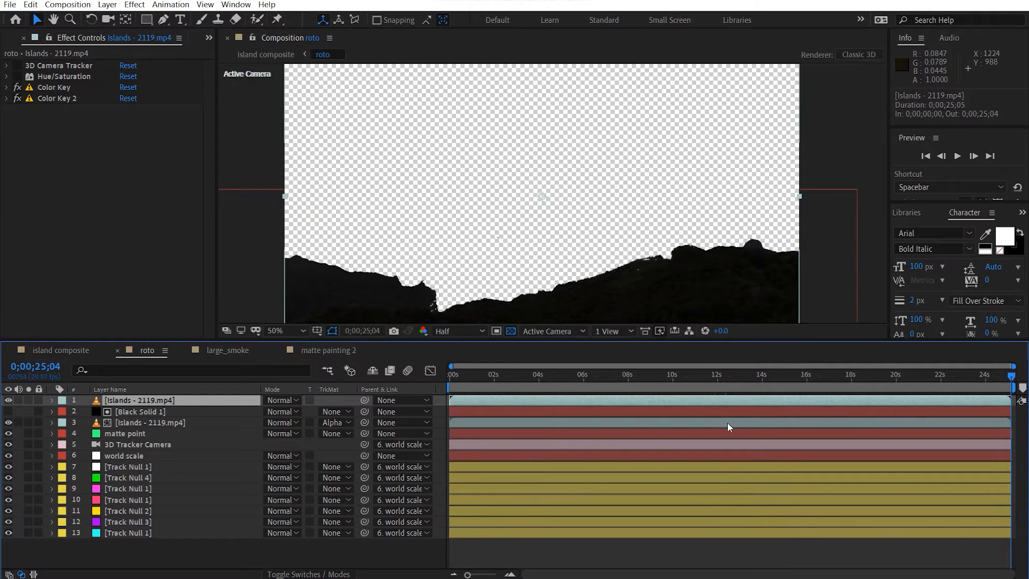
{"action": "left_click", "coordinate": [161, 411]}
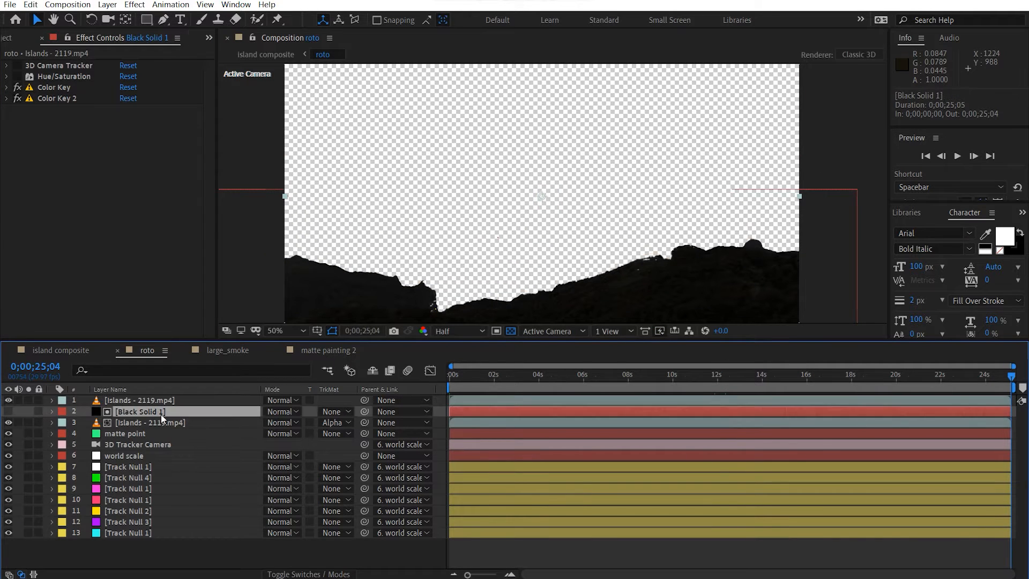
{"action": "left_click_drag", "start_coordinate": [539, 377], "coordinate": [619, 394]}
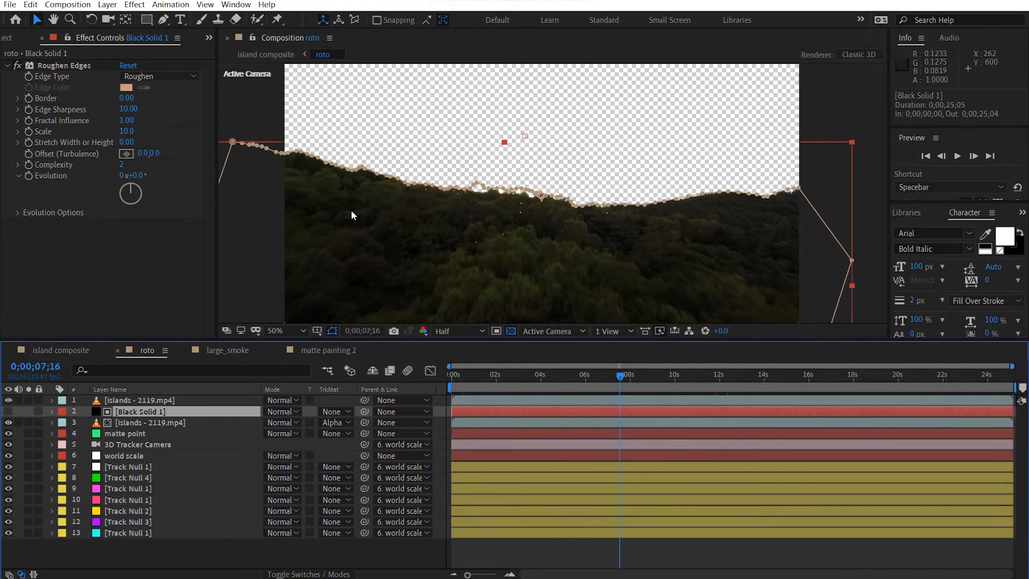
{"action": "scroll", "coordinate": [459, 187], "scroll_direction": "up", "scroll_amount": 4}
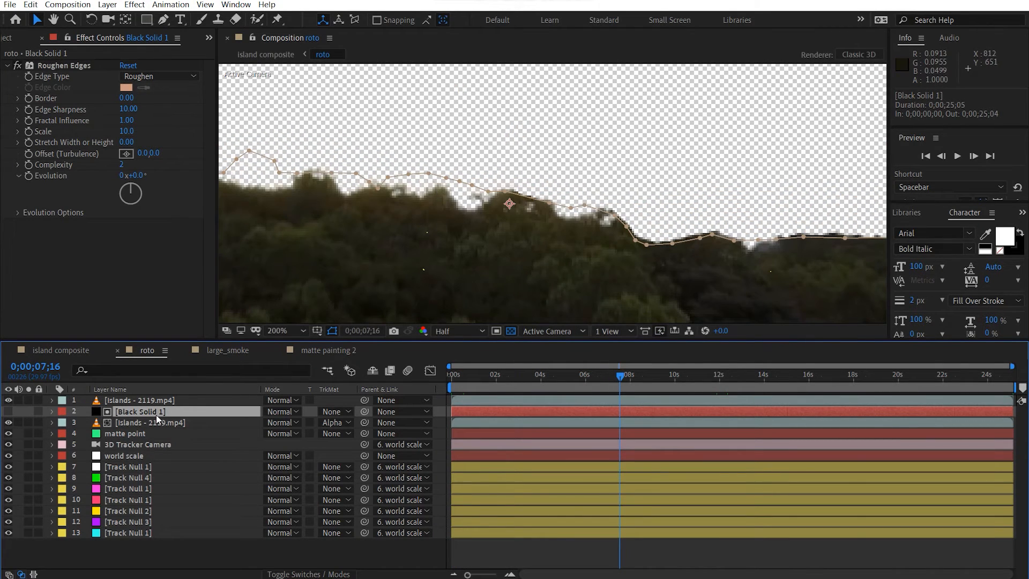
{"action": "key", "text": "u"}
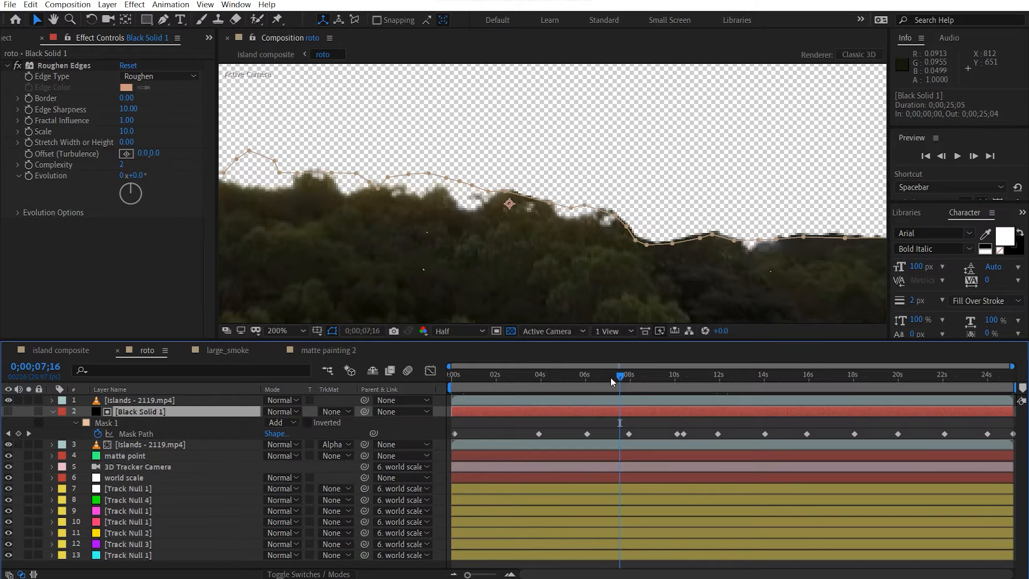
Inspect the ridge edge against Black Solid 1's mask path up close at 0;00;12;04 and 0;00;18;22.
{"action": "left_click_drag", "start_coordinate": [610, 377], "coordinate": [721, 375]}
{"action": "scroll", "coordinate": [652, 249], "scroll_direction": "down", "scroll_amount": 4}
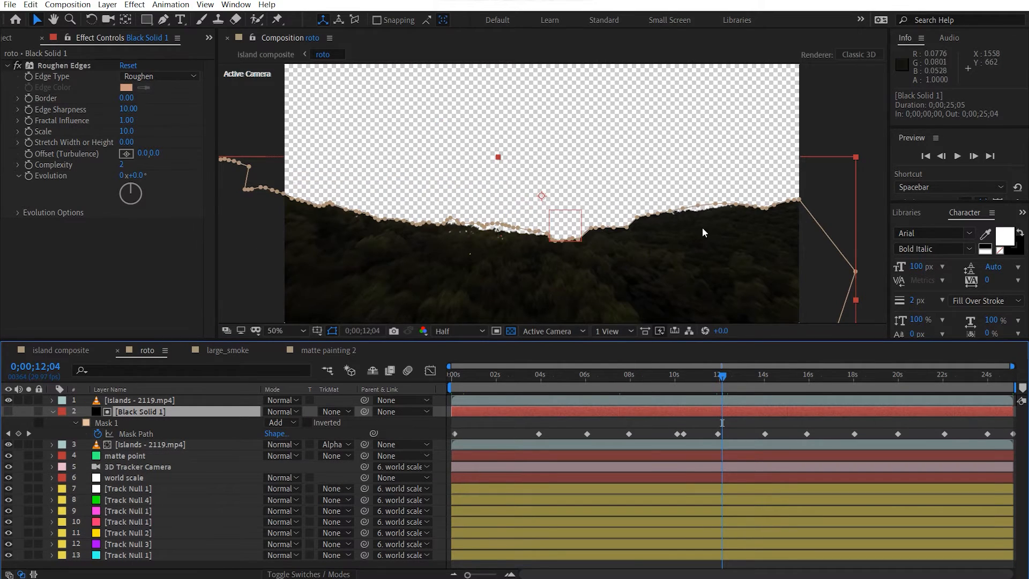
{"action": "scroll", "coordinate": [701, 227], "scroll_direction": "up", "scroll_amount": 4}
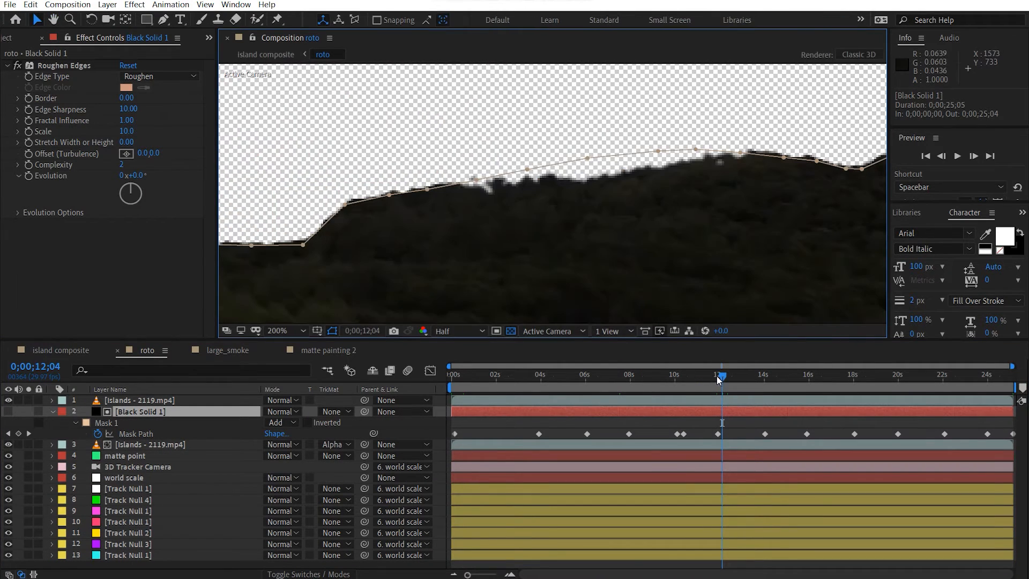
{"action": "left_click_drag", "start_coordinate": [718, 378], "coordinate": [870, 375]}
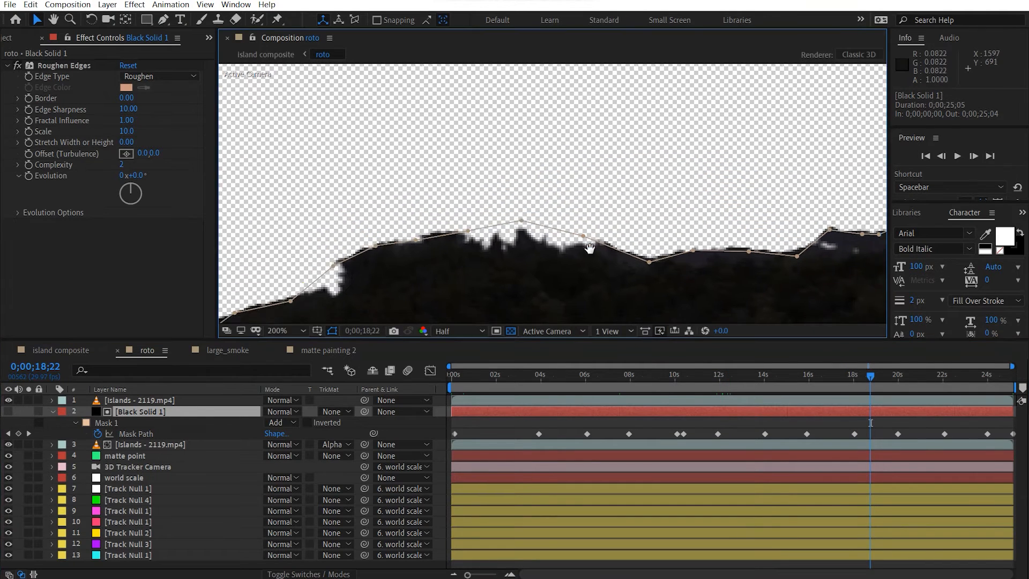
{"action": "scroll", "coordinate": [590, 248], "scroll_direction": "down", "scroll_amount": 4}
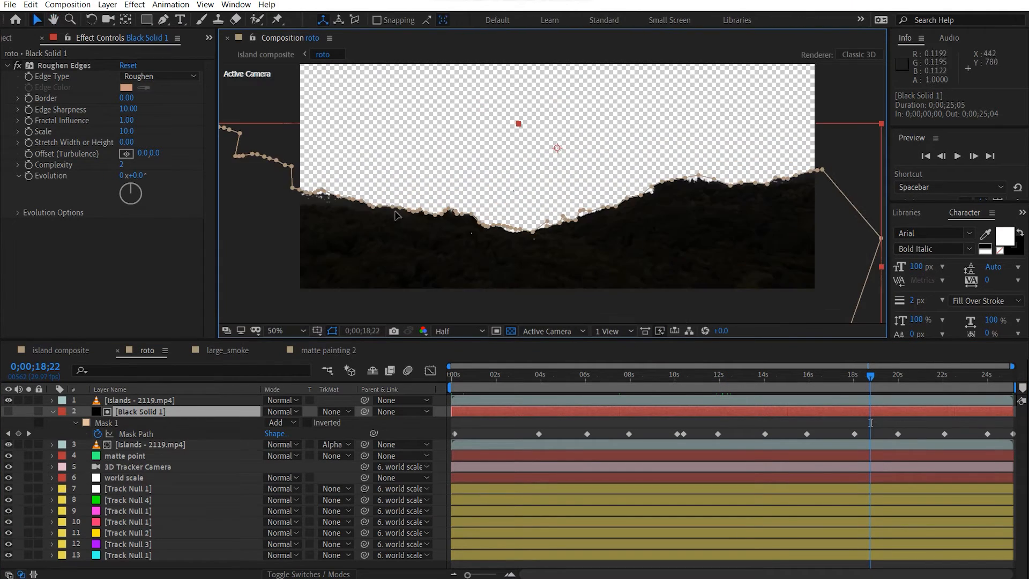
{"action": "scroll", "coordinate": [396, 215], "scroll_direction": "up", "scroll_amount": 2}
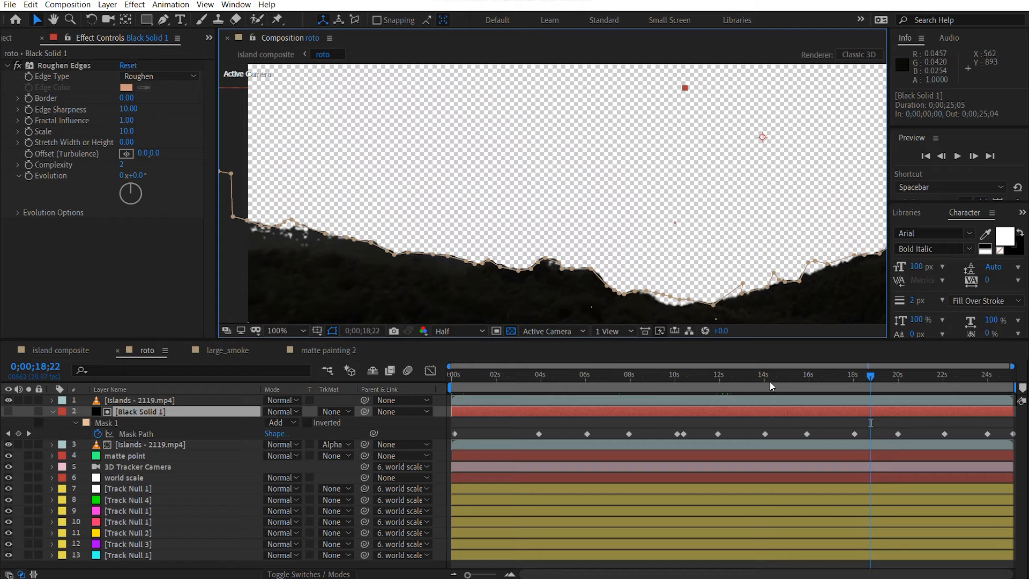
{"action": "scroll", "coordinate": [577, 237], "scroll_direction": "down", "scroll_amount": 2}
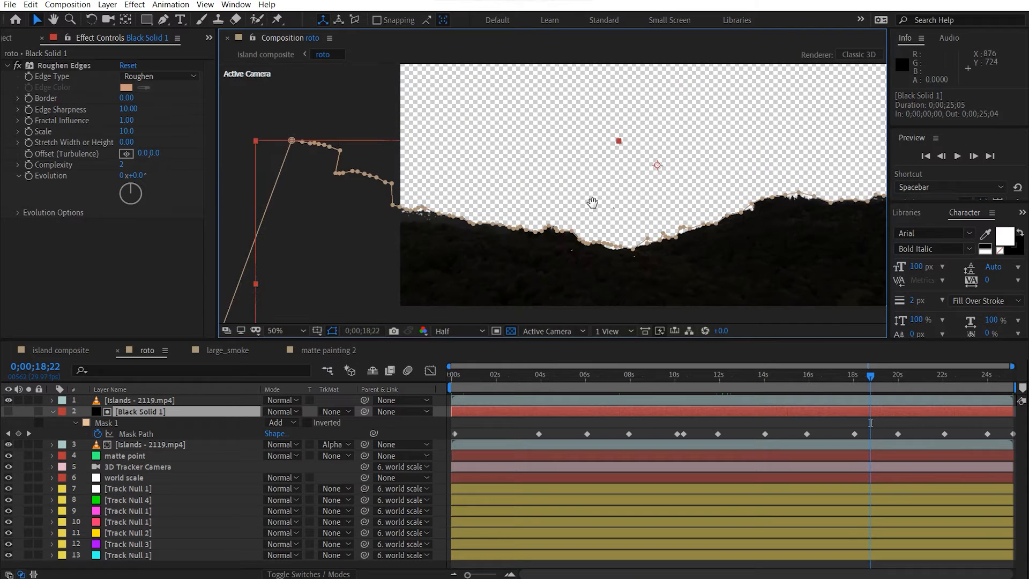
{"action": "left_click_drag", "start_coordinate": [591, 203], "coordinate": [499, 256]}
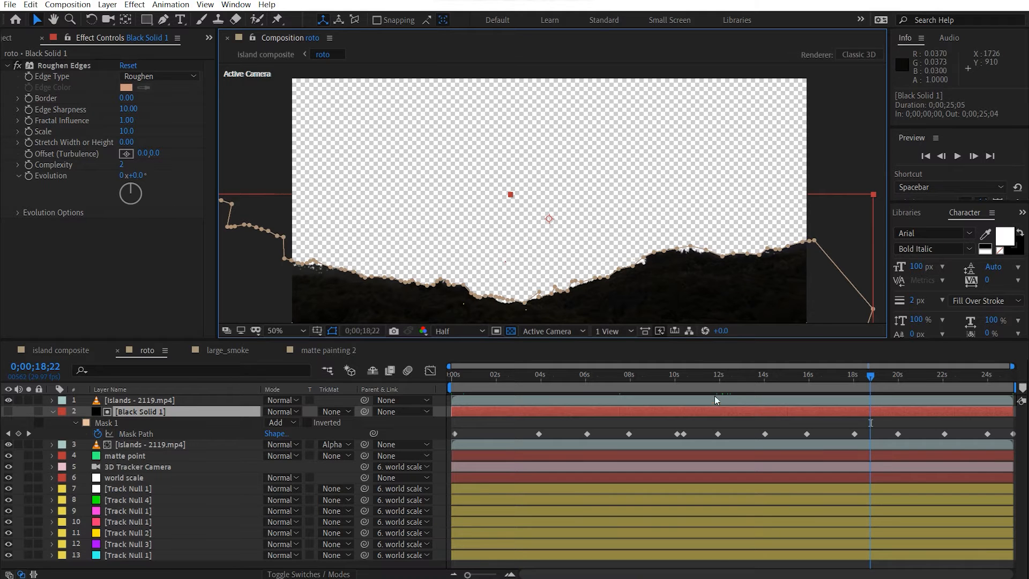
Scrub through the animated mask, return to the first frame, deselect the solid and fit the roto composition in the viewer.
{"action": "left_click_drag", "start_coordinate": [664, 385], "coordinate": [398, 388]}
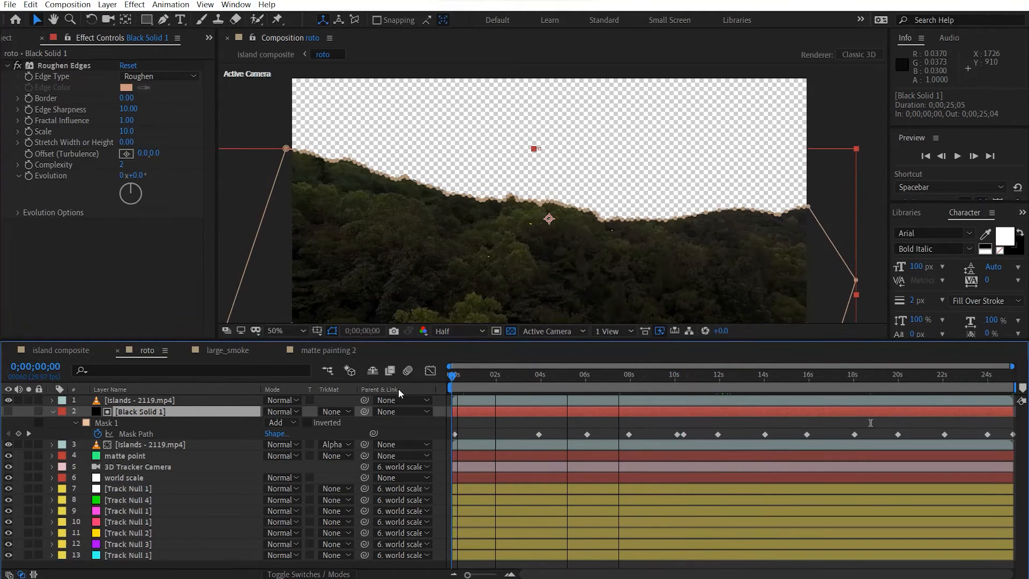
{"action": "left_click_drag", "start_coordinate": [462, 378], "coordinate": [805, 335]}
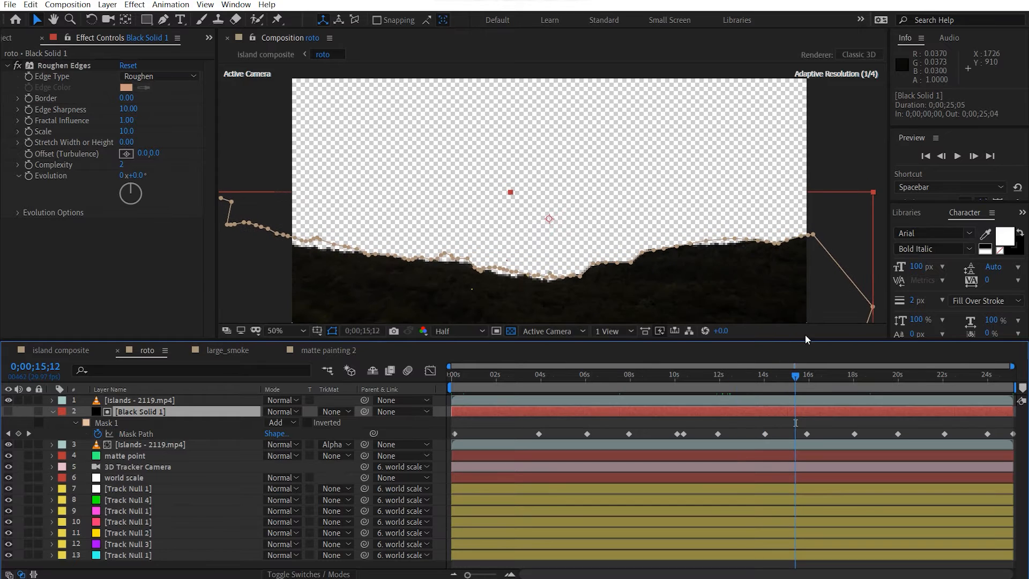
{"action": "left_click_drag", "start_coordinate": [798, 377], "coordinate": [936, 378]}
{"action": "key", "text": "Home"}
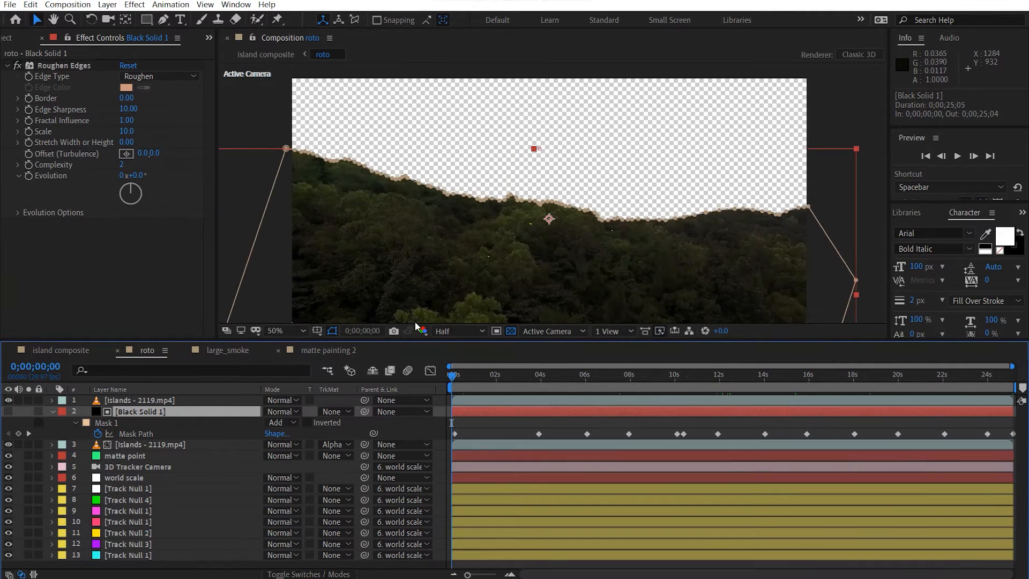
{"action": "left_click", "coordinate": [766, 202]}
{"action": "left_click", "coordinate": [290, 331]}
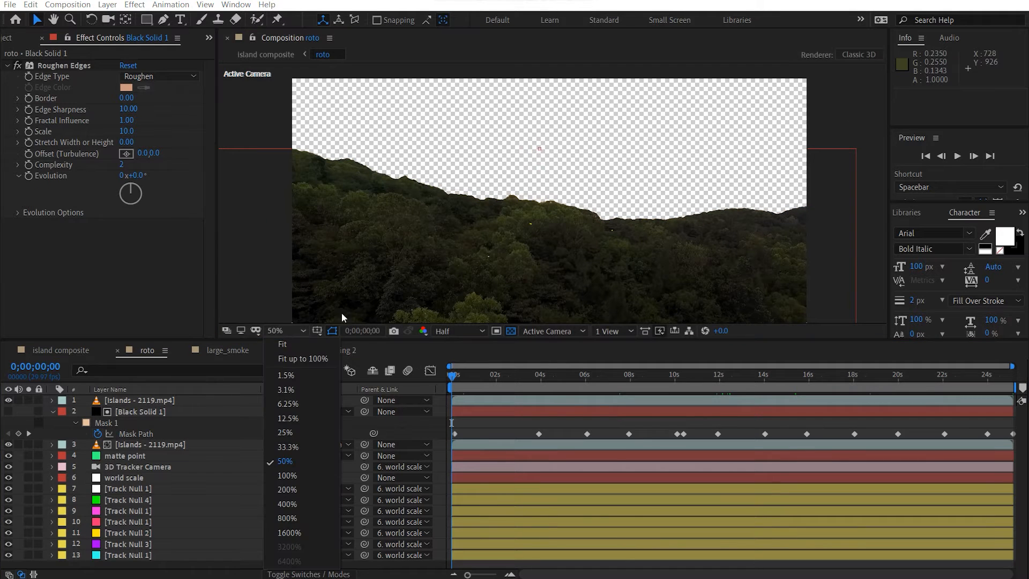
{"action": "left_click", "coordinate": [342, 310]}
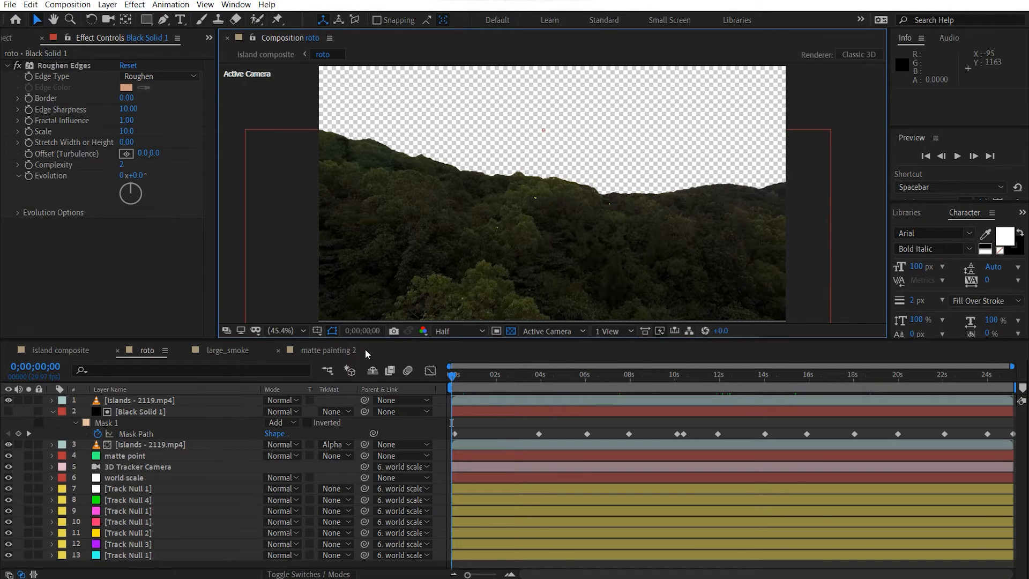
Open the island composite composition, set its preview resolution to Half and preview the frame at 0;00;20;05.
{"action": "left_click", "coordinate": [63, 353]}
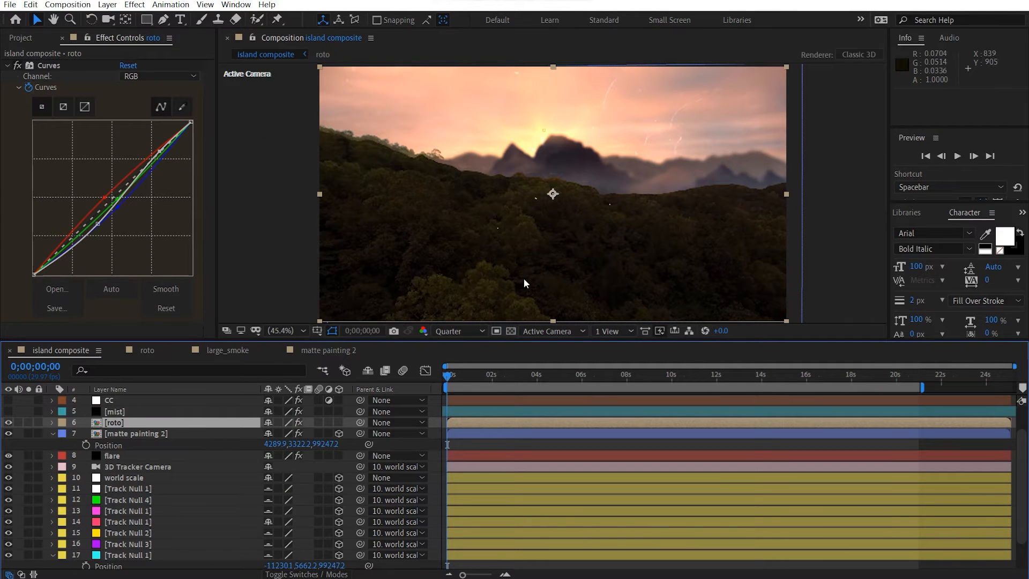
{"action": "left_click", "coordinate": [459, 330]}
{"action": "left_click", "coordinate": [461, 381]}
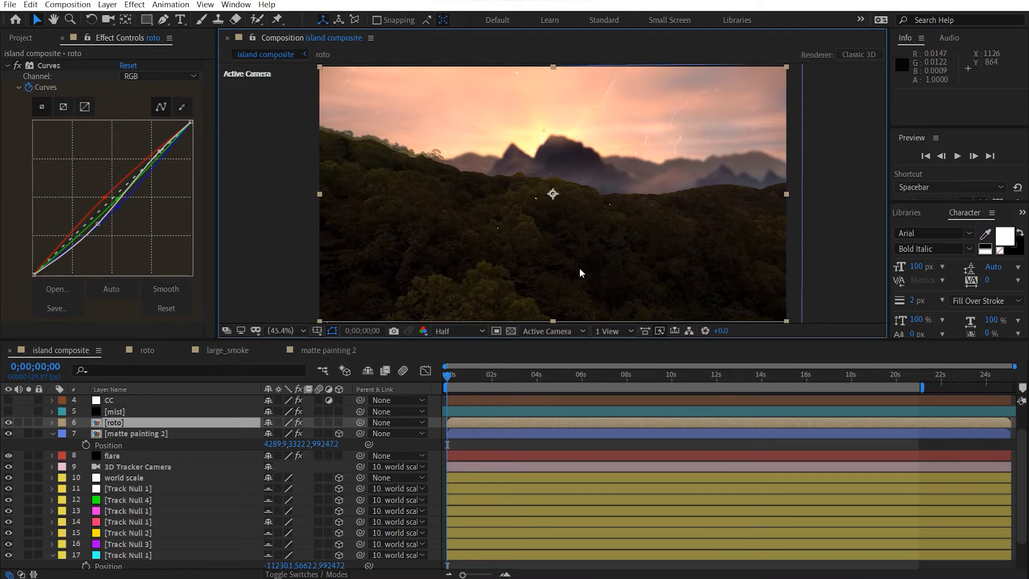
{"action": "left_click_drag", "start_coordinate": [497, 378], "coordinate": [936, 393]}
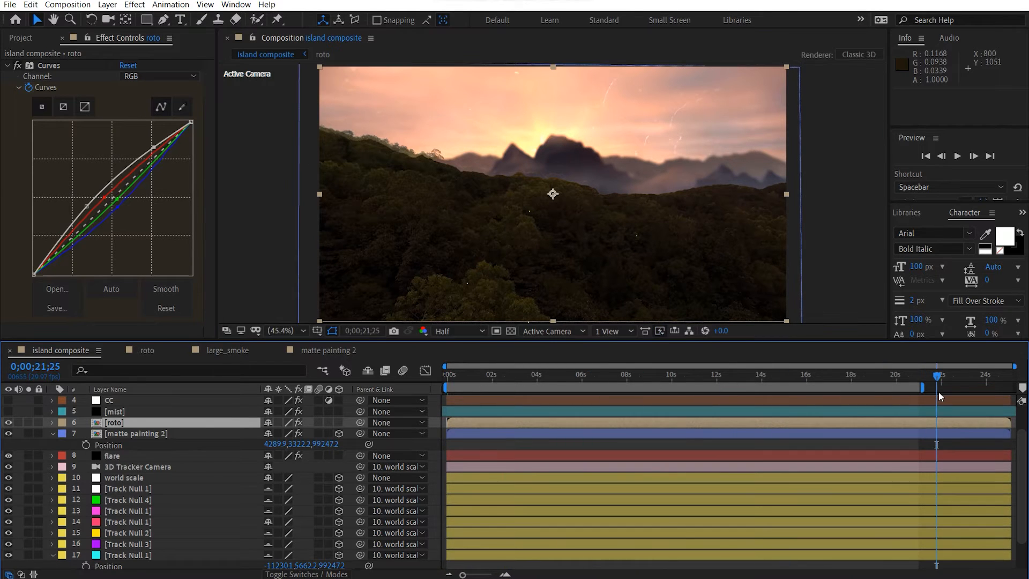
{"action": "left_click", "coordinate": [900, 378]}
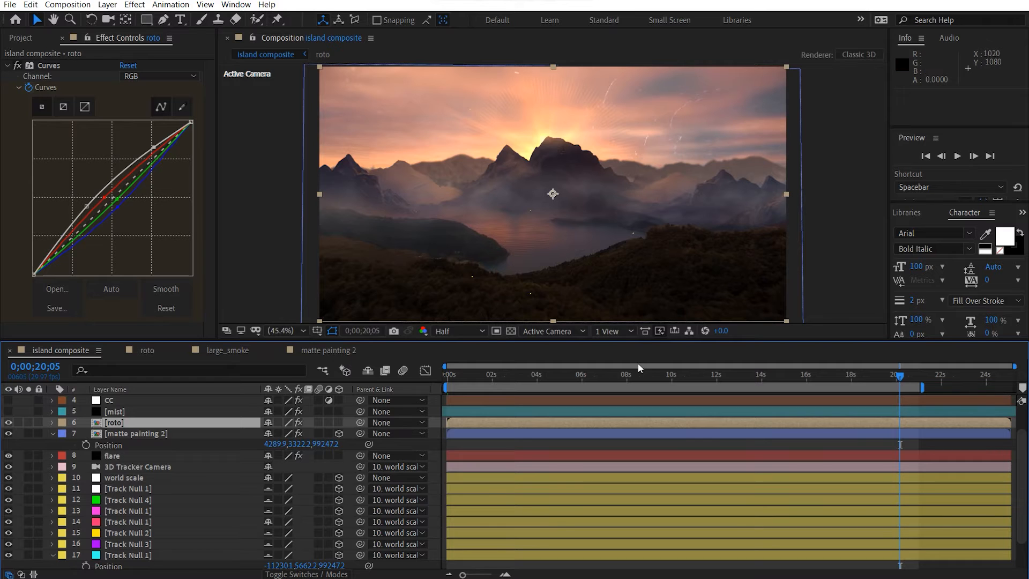
Return to the first frame and make the mist layer visible over the foreground.
{"action": "key", "text": "Home"}
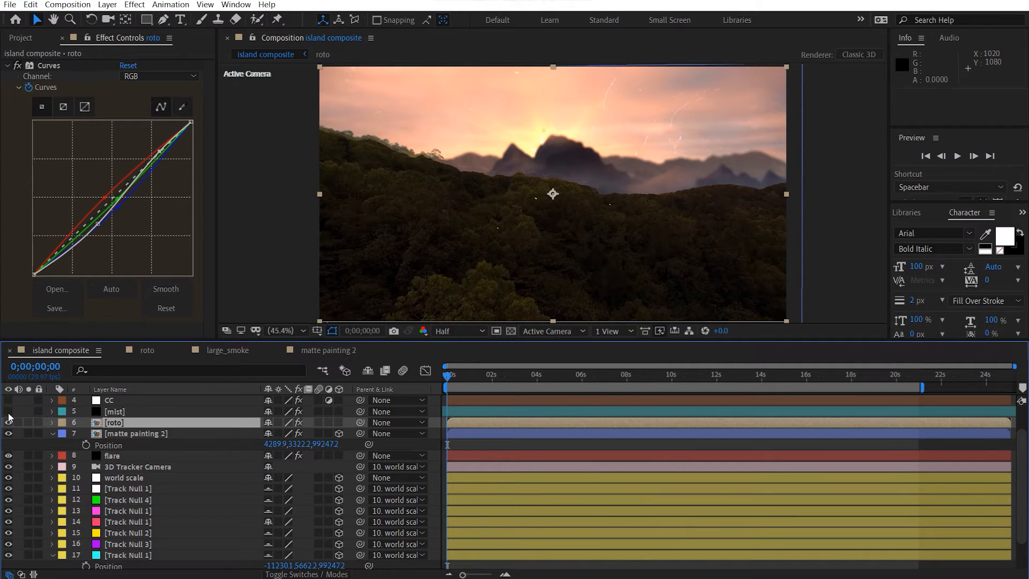
{"action": "left_click", "coordinate": [8, 412]}
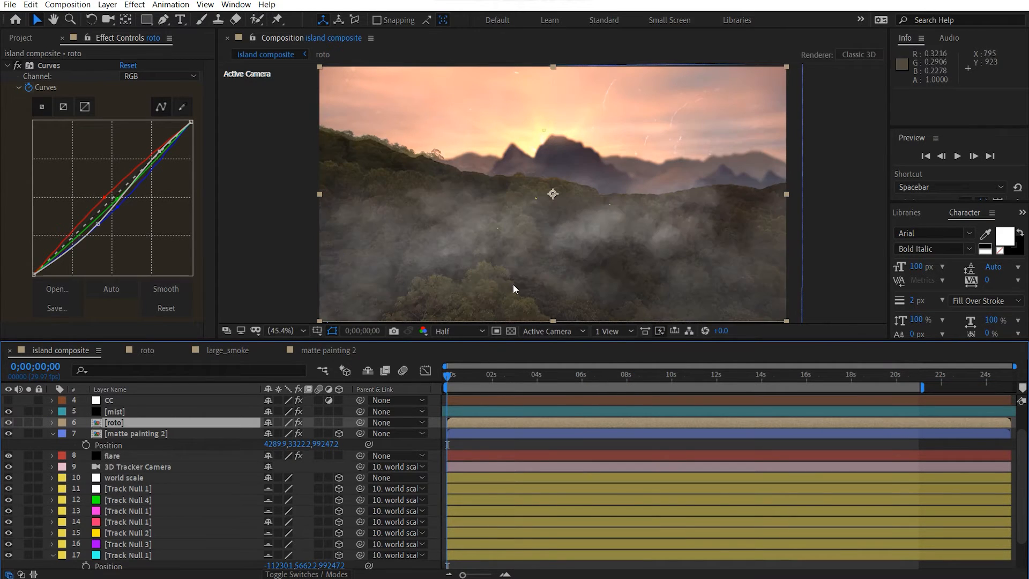
{"action": "scroll", "coordinate": [497, 246], "scroll_direction": "down", "scroll_amount": 2}
{"action": "scroll", "coordinate": [499, 246], "scroll_direction": "up", "scroll_amount": 2}
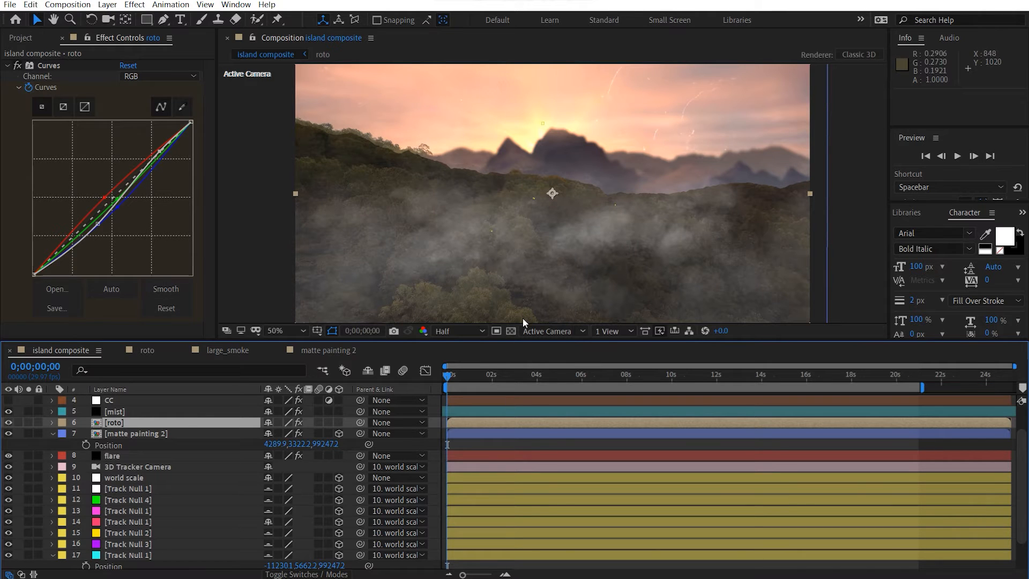
{"action": "left_click_drag", "start_coordinate": [481, 380], "coordinate": [445, 382]}
Reveal the world scale null's Scale, try smaller and larger values against the mist, and set it back to 30%.
{"action": "left_click", "coordinate": [132, 477]}
{"action": "key", "text": "s"}
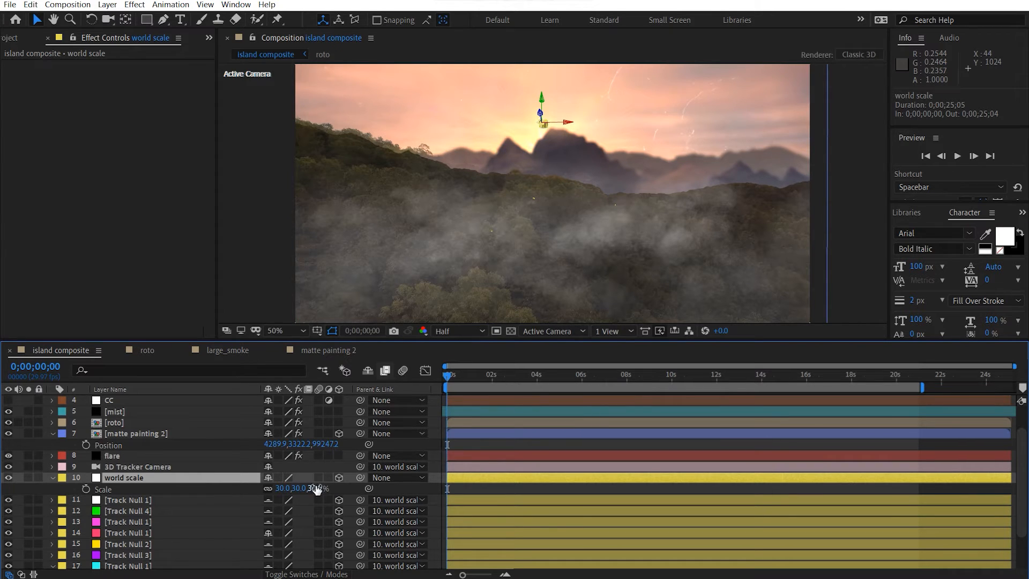
{"action": "left_click_drag", "start_coordinate": [315, 489], "coordinate": [299, 490]}
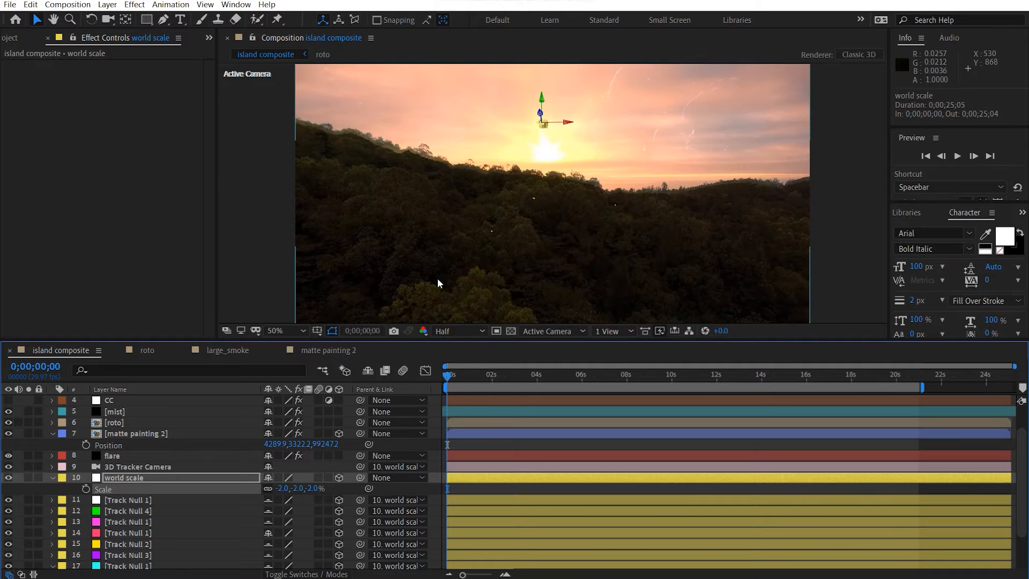
{"action": "left_click_drag", "start_coordinate": [303, 489], "coordinate": [309, 488]}
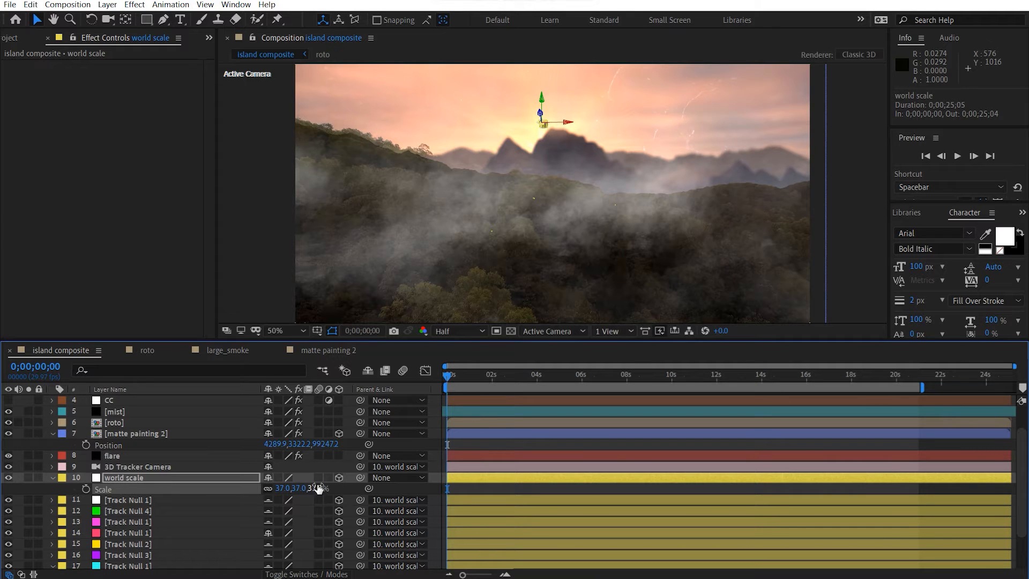
{"action": "left_click", "coordinate": [309, 489]}
{"action": "type", "text": "30"}
{"action": "key", "text": "Return"}
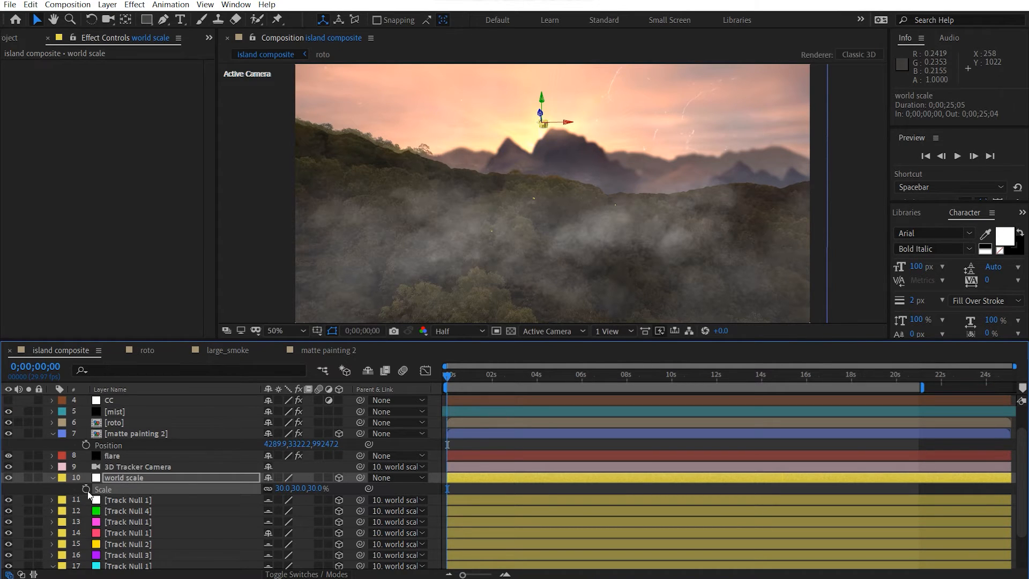
Examine the mist layer's Particular emitter settings and reveal its keyframed Particles/sec property in the timeline.
{"action": "scroll", "coordinate": [121, 451], "scroll_direction": "down", "scroll_amount": 2}
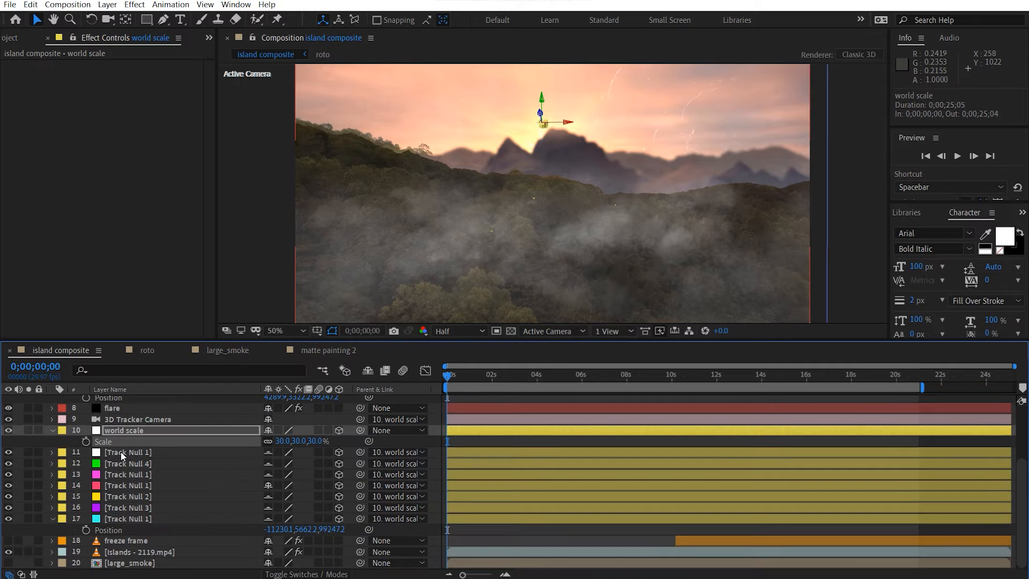
{"action": "scroll", "coordinate": [121, 451], "scroll_direction": "up", "scroll_amount": 3}
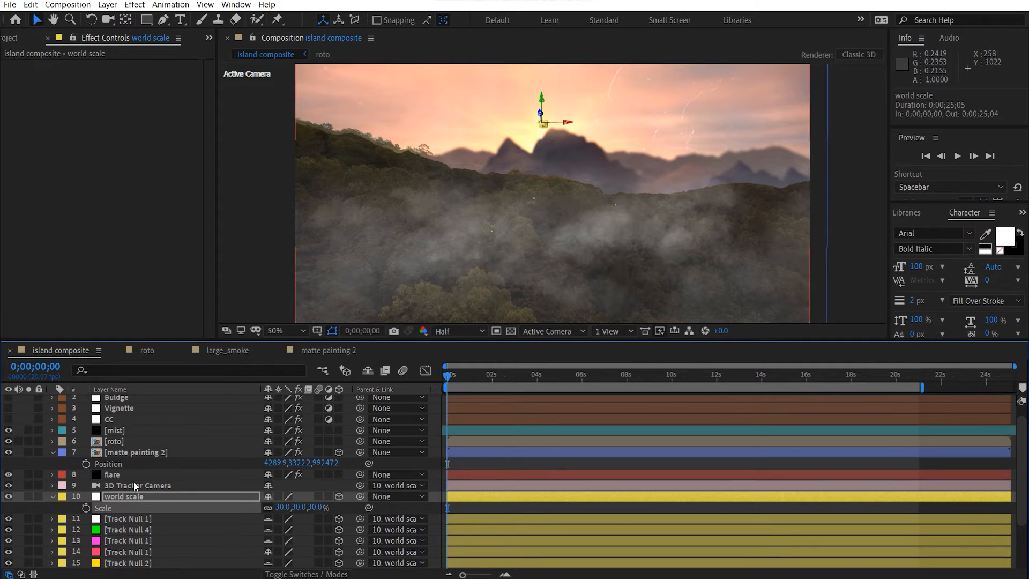
{"action": "left_click", "coordinate": [114, 430]}
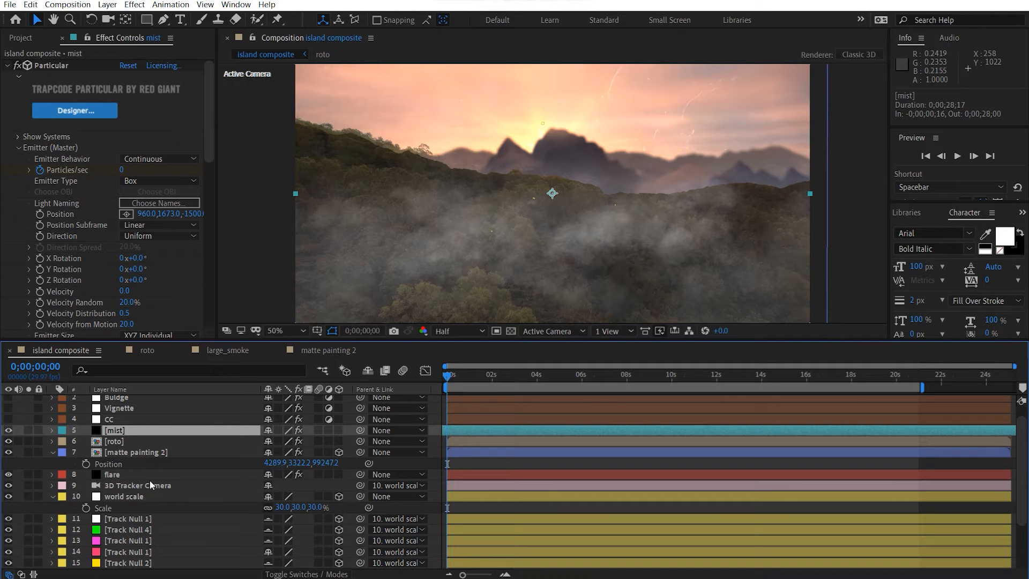
{"action": "scroll", "coordinate": [149, 485], "scroll_direction": "up", "scroll_amount": 1}
{"action": "scroll", "coordinate": [150, 480], "scroll_direction": "down", "scroll_amount": 5}
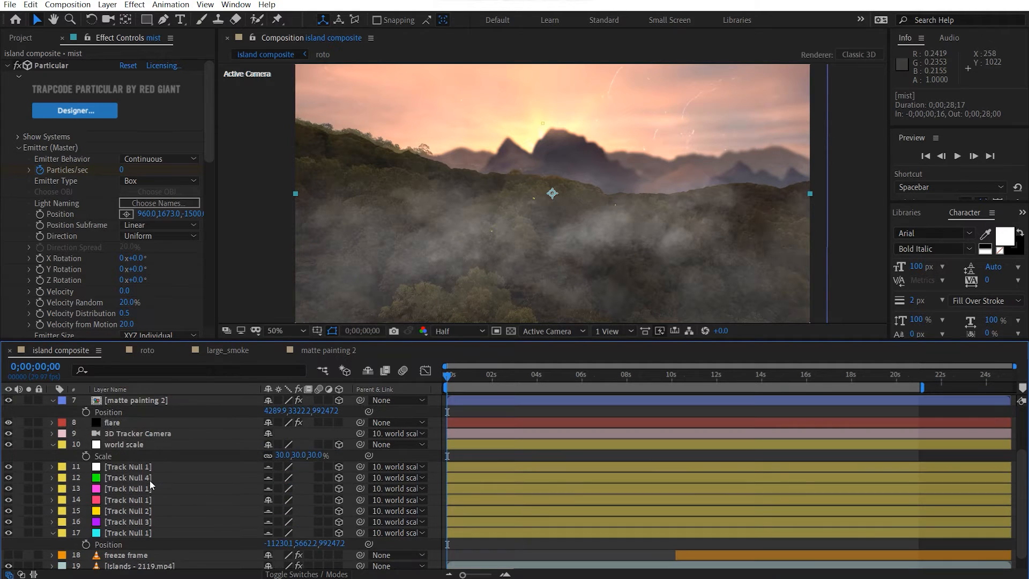
{"action": "scroll", "coordinate": [150, 480], "scroll_direction": "up", "scroll_amount": 4}
{"action": "scroll", "coordinate": [150, 485], "scroll_direction": "up", "scroll_amount": 1}
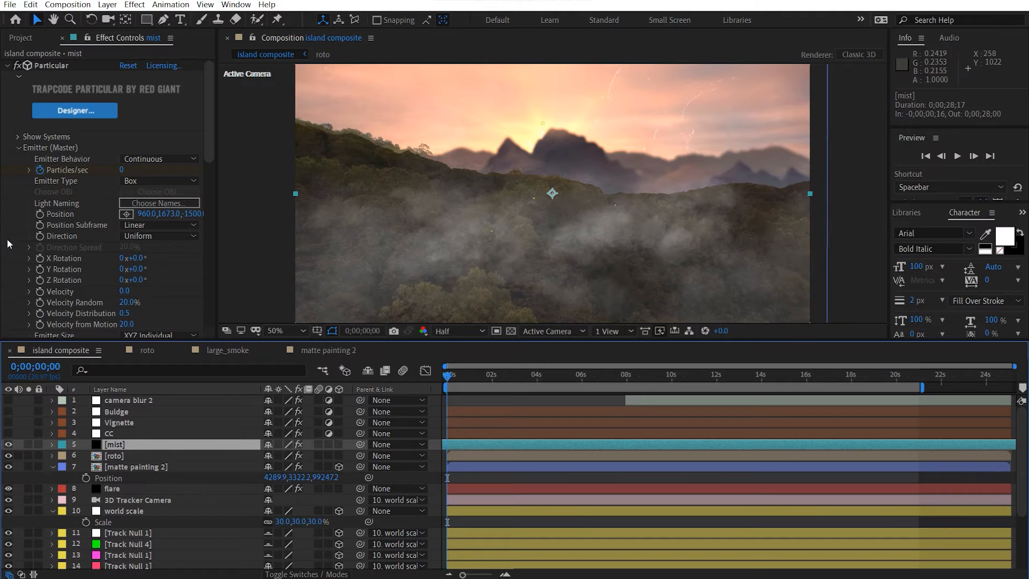
{"action": "scroll", "coordinate": [47, 216], "scroll_direction": "down", "scroll_amount": 3}
{"action": "scroll", "coordinate": [47, 217], "scroll_direction": "up", "scroll_amount": 3}
{"action": "scroll", "coordinate": [56, 199], "scroll_direction": "down", "scroll_amount": 4}
{"action": "scroll", "coordinate": [64, 193], "scroll_direction": "up", "scroll_amount": 3}
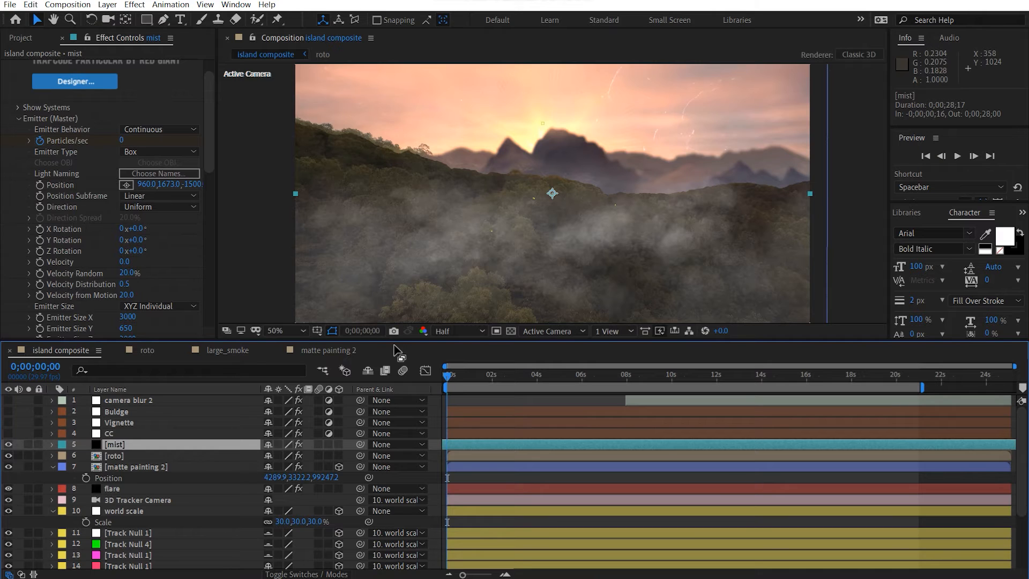
{"action": "key", "text": "u"}
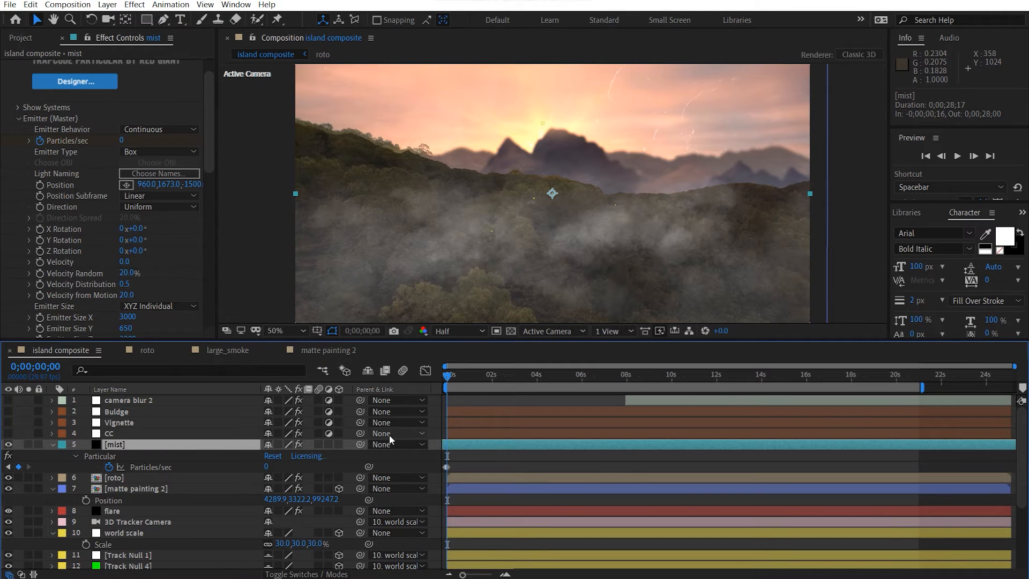
Check the mist across the first three frames and return to the start of the composition.
{"action": "key", "text": "Page_Down"}
{"action": "key", "text": "Page_Down"}
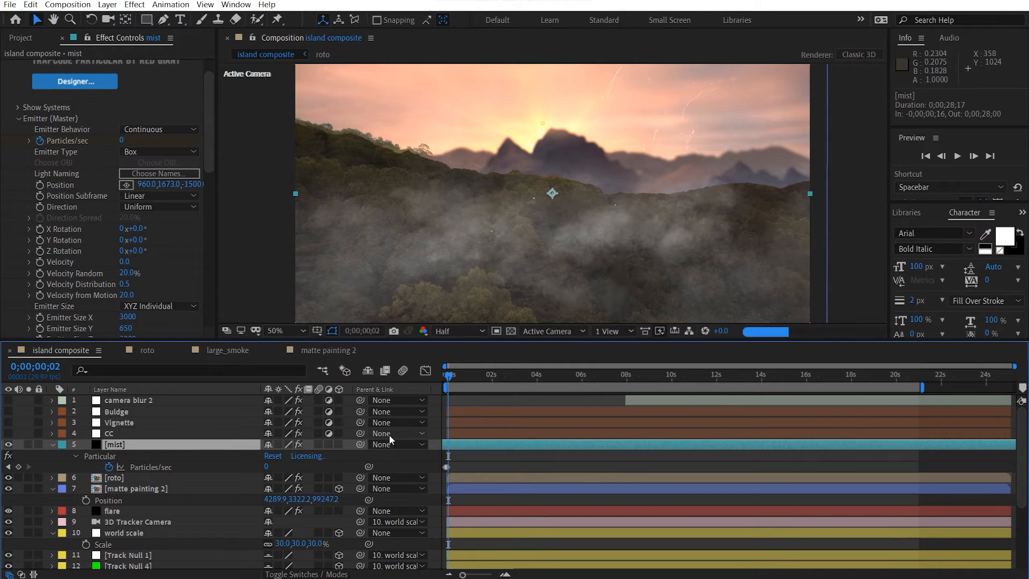
{"action": "key", "text": "Page_Down"}
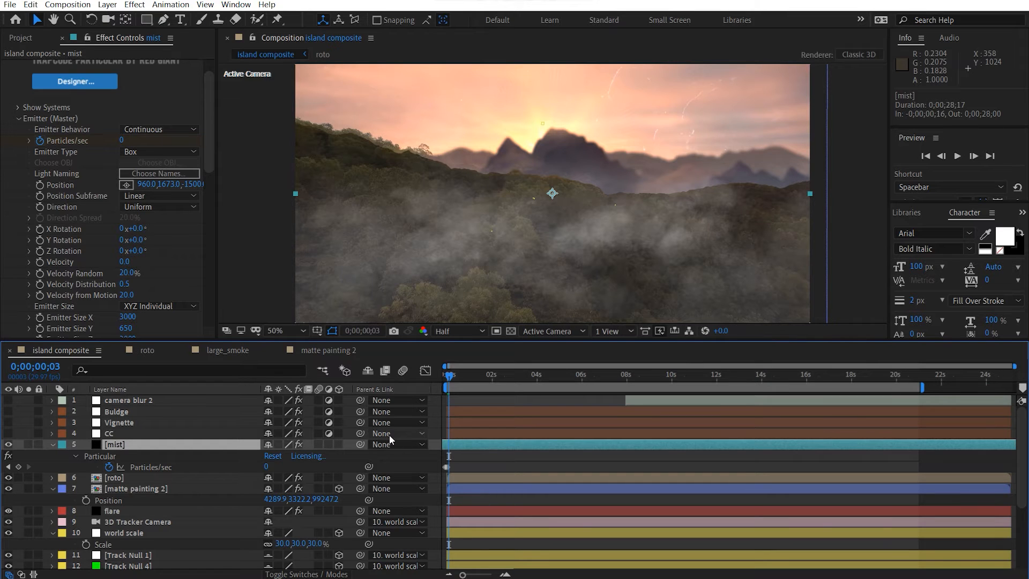
{"action": "key", "text": "Home"}
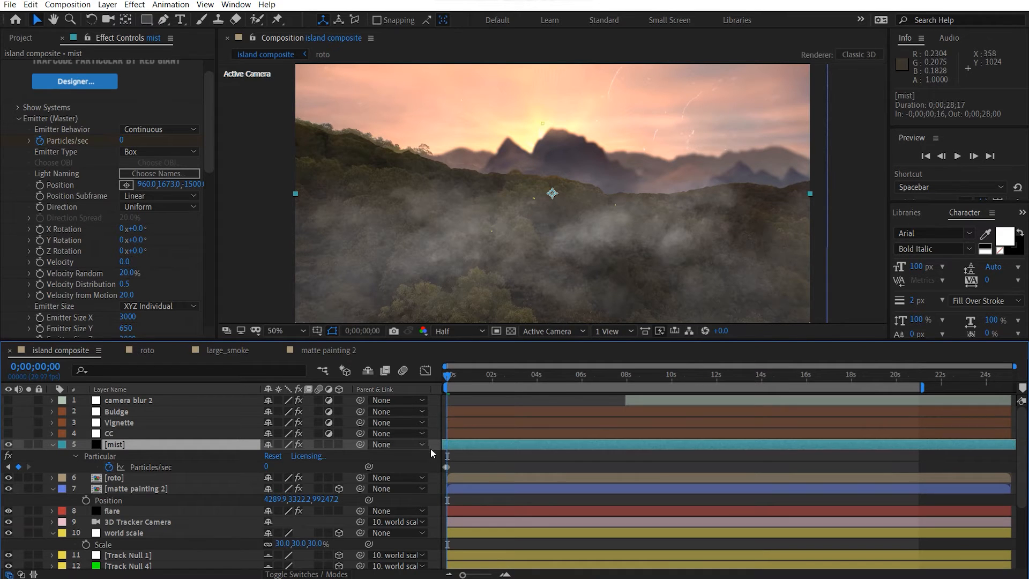
Shift the mist layer three frames later in time and advance to frame 0;00;00;03.
{"action": "left_click_drag", "start_coordinate": [459, 444], "coordinate": [462, 448]}
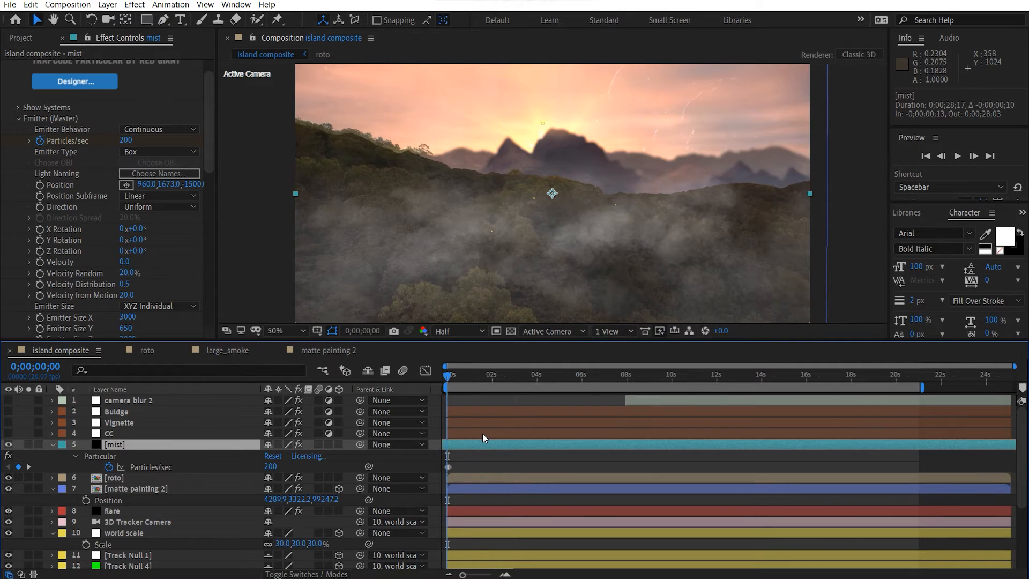
{"action": "key", "text": "Page_Down"}
{"action": "key", "text": "Page_Down"}
{"action": "key", "text": "Page_Down"}
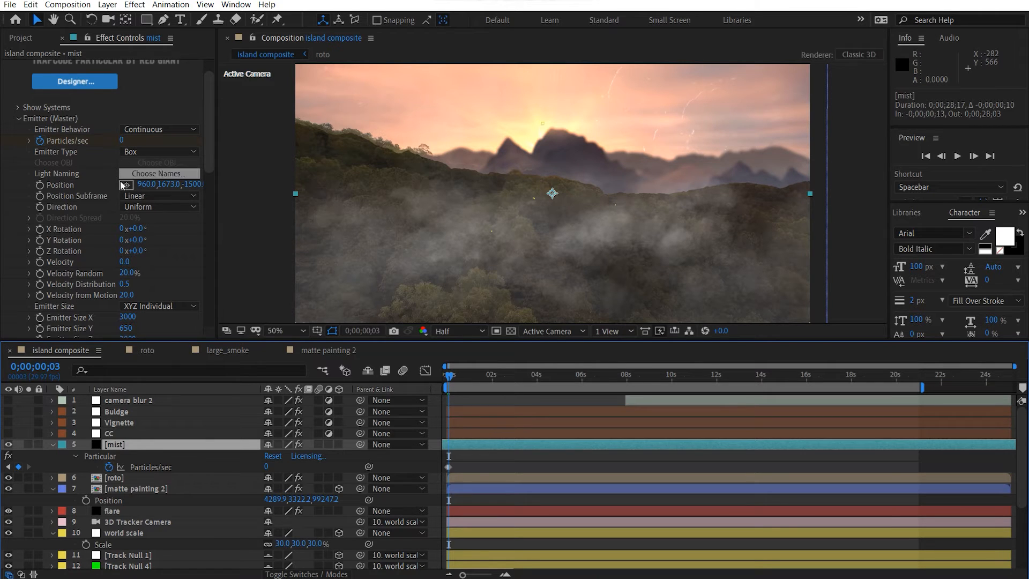
Solo the mist layer and inspect its emitter spread at different zoom levels.
{"action": "scroll", "coordinate": [134, 206], "scroll_direction": "down", "scroll_amount": 2}
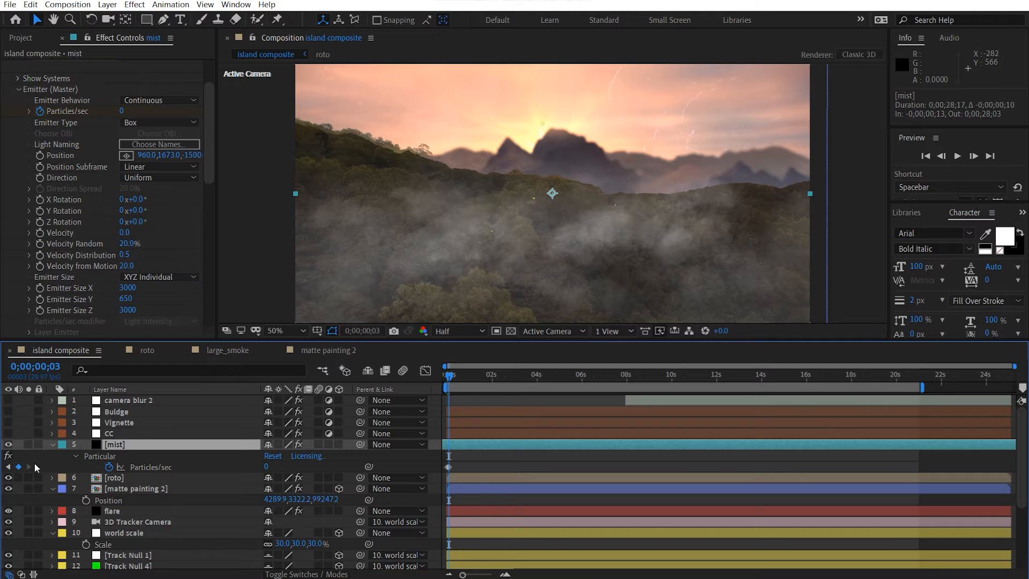
{"action": "left_click", "coordinate": [28, 445]}
{"action": "key", "text": "comma"}
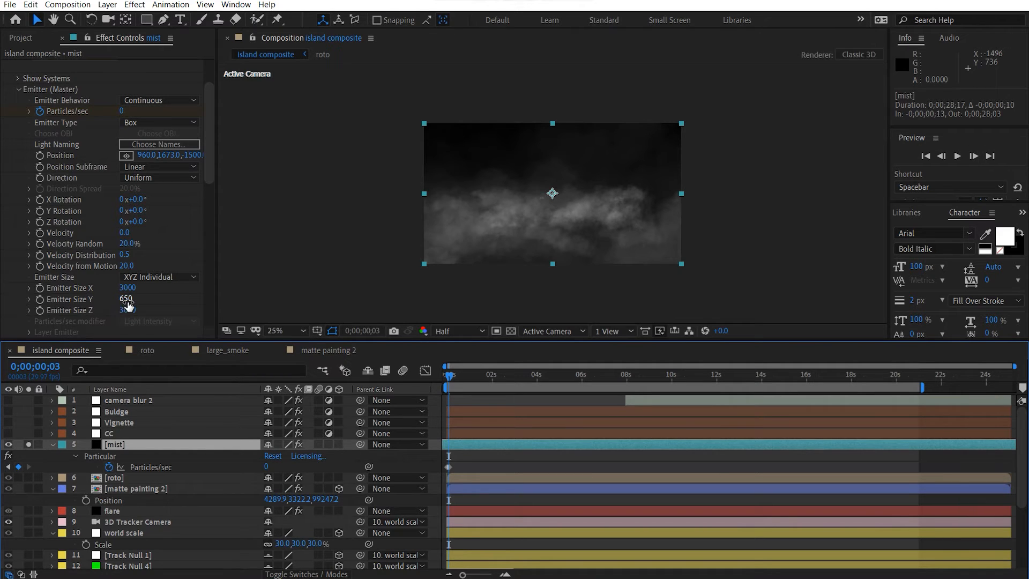
{"action": "scroll", "coordinate": [592, 210], "scroll_direction": "up", "scroll_amount": 2}
{"action": "left_click_drag", "start_coordinate": [575, 185], "coordinate": [543, 138]}
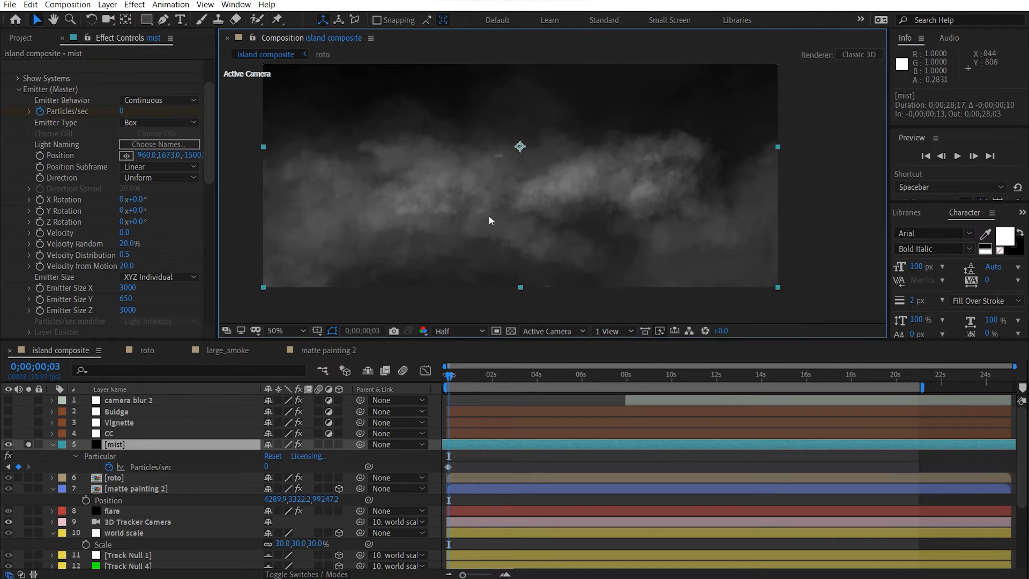
{"action": "left_click_drag", "start_coordinate": [434, 157], "coordinate": [472, 213]}
{"action": "key", "text": "comma"}
{"action": "key", "text": "comma"}
{"action": "key", "text": "comma"}
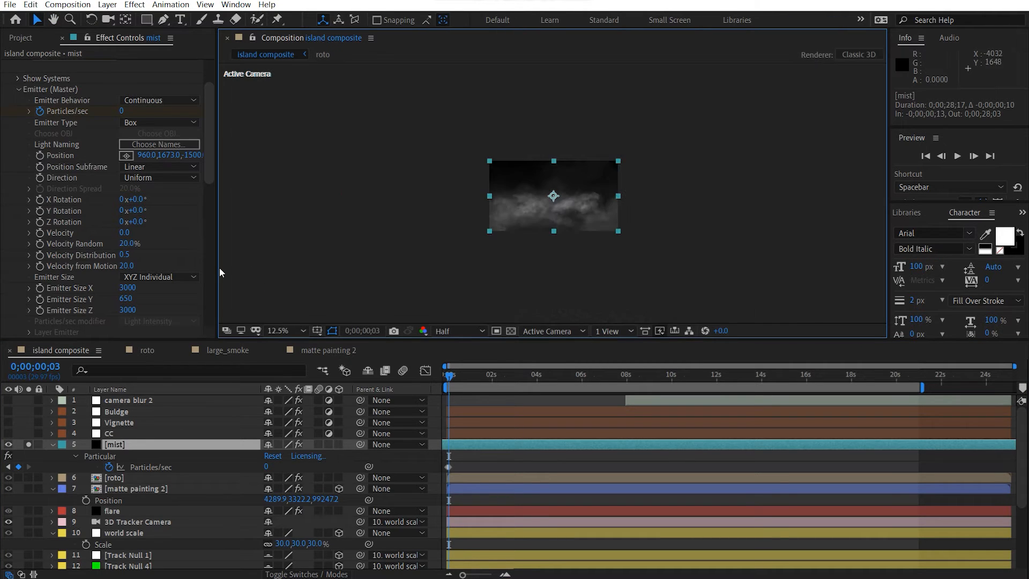
{"action": "key", "text": "period"}
{"action": "key", "text": "period"}
{"action": "key", "text": "period"}
Review the mist's Particle Type options and expand its Texture settings to see the source layer.
{"action": "scroll", "coordinate": [188, 220], "scroll_direction": "down", "scroll_amount": 5}
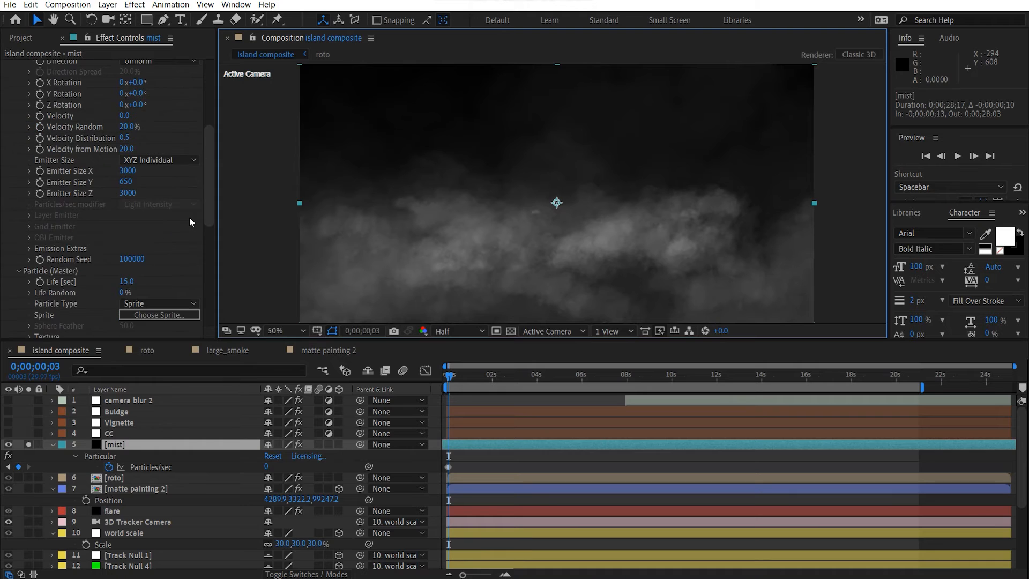
{"action": "scroll", "coordinate": [189, 217], "scroll_direction": "down", "scroll_amount": 2}
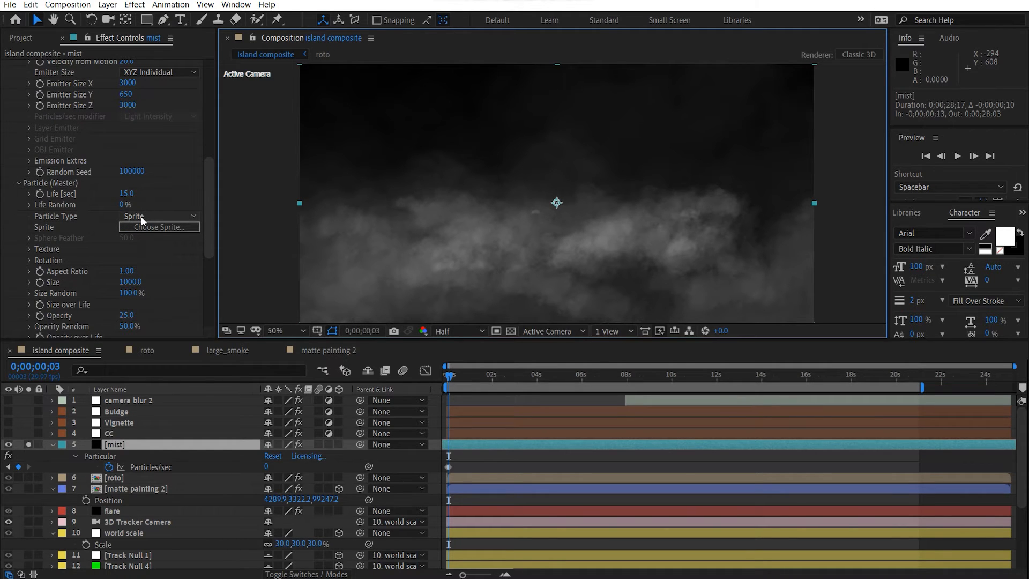
{"action": "left_click", "coordinate": [141, 216]}
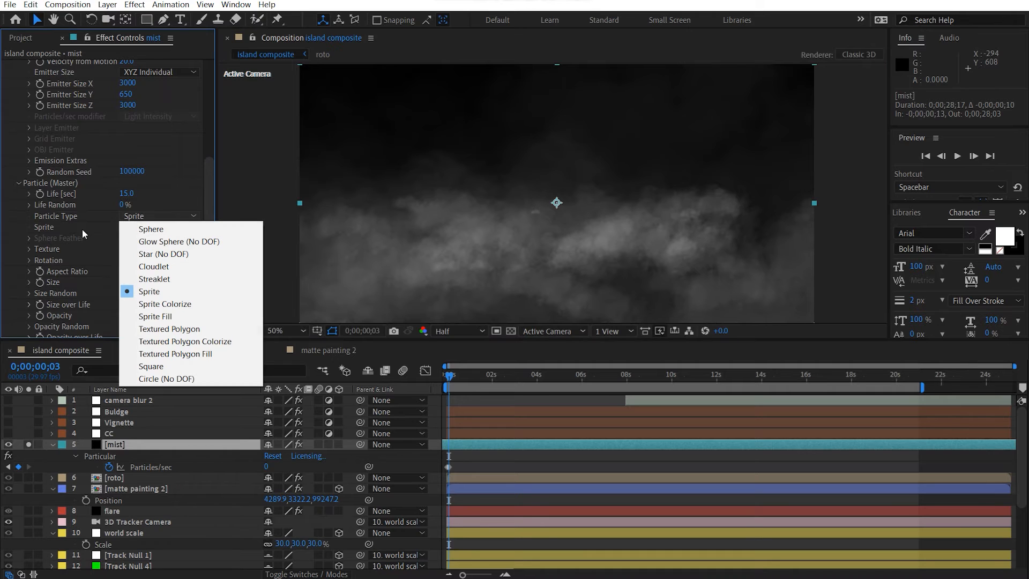
{"action": "left_click", "coordinate": [30, 250]}
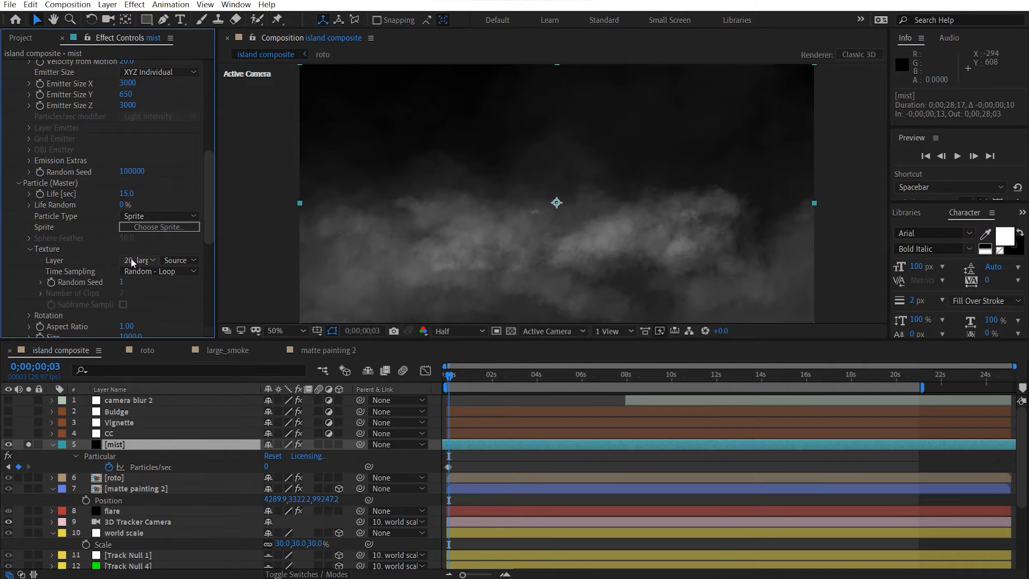
Open the large_smoke composition, turn off its transparency grid and select the white solid.
{"action": "scroll", "coordinate": [178, 474], "scroll_direction": "down", "scroll_amount": 4}
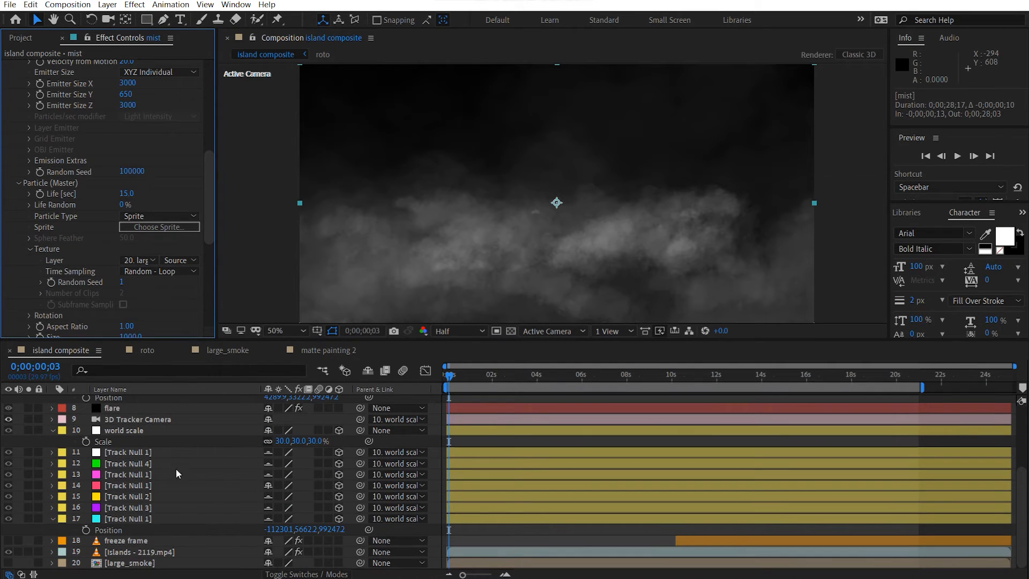
{"action": "double_click", "coordinate": [126, 562]}
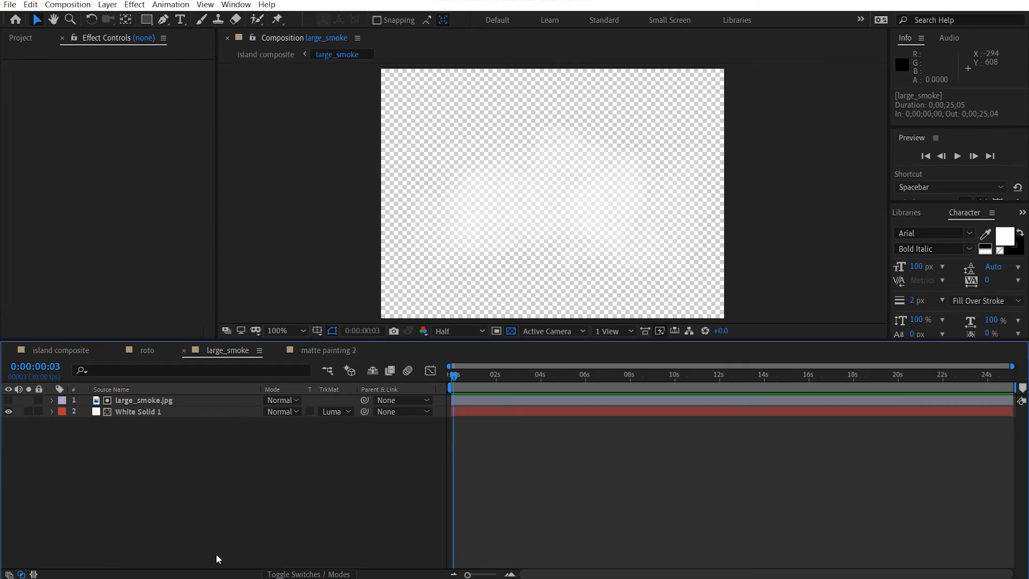
{"action": "left_click", "coordinate": [511, 330]}
{"action": "left_click", "coordinate": [118, 411]}
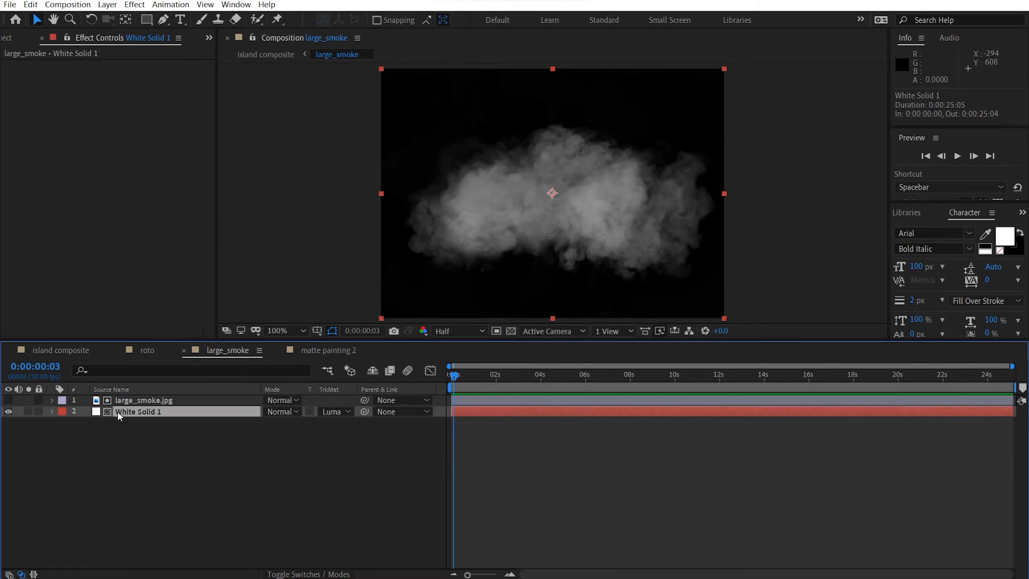
Show the large_smoke.jpg layer instead of the white solid, inspect it up close, and restore both layers' visibility.
{"action": "left_click", "coordinate": [9, 411]}
{"action": "left_click", "coordinate": [8, 401]}
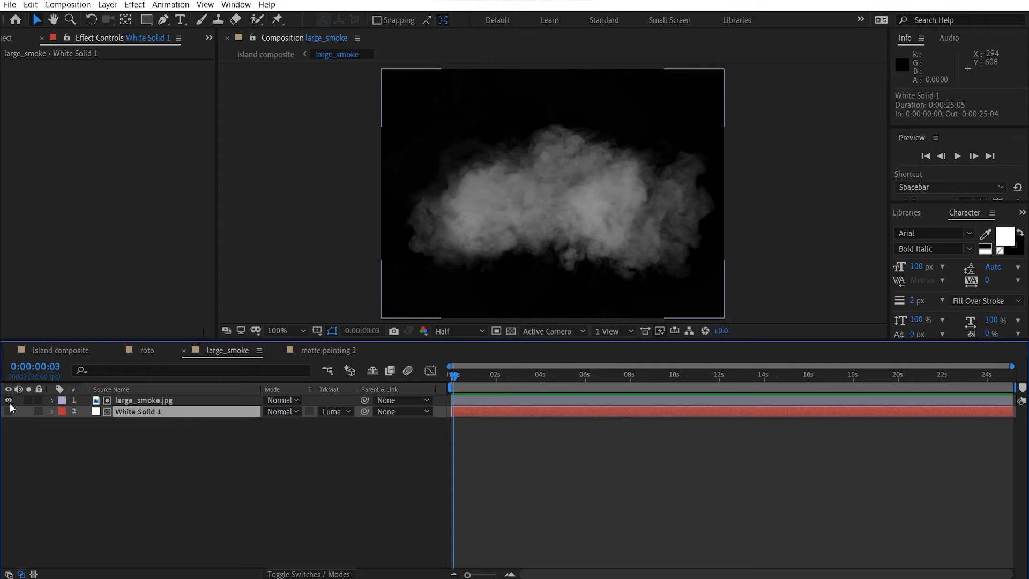
{"action": "scroll", "coordinate": [639, 206], "scroll_direction": "up", "scroll_amount": 2}
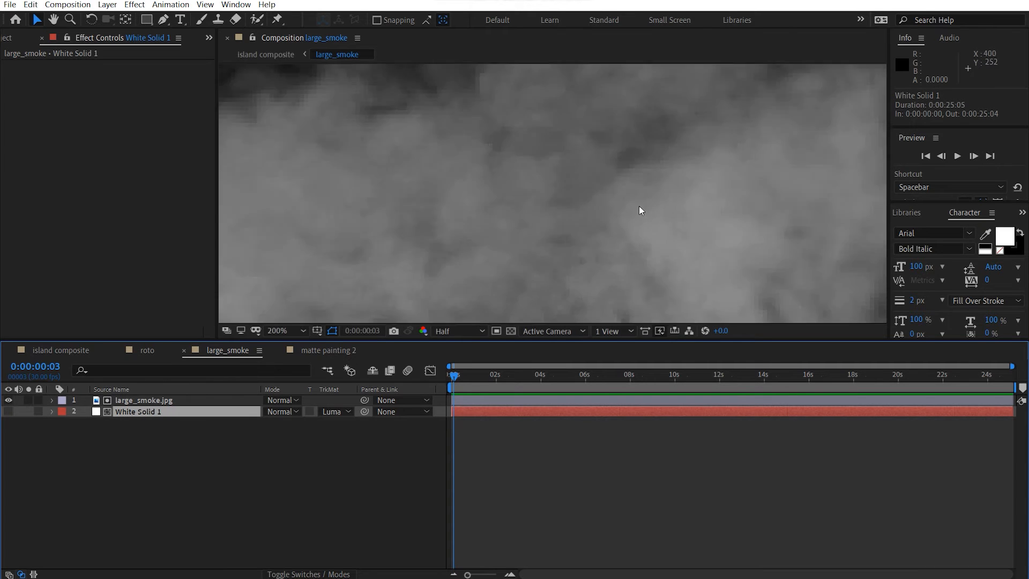
{"action": "scroll", "coordinate": [639, 207], "scroll_direction": "down", "scroll_amount": 2}
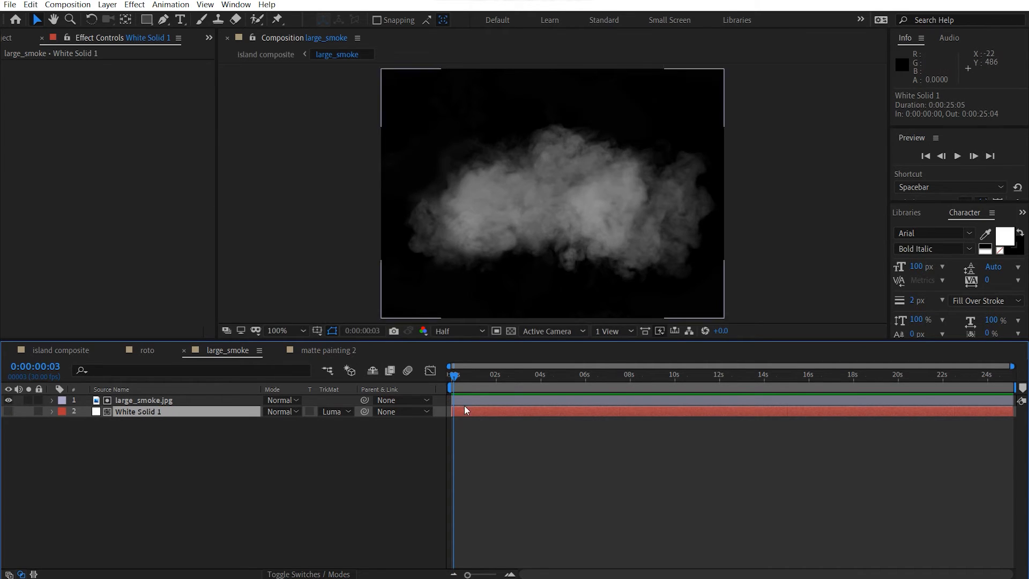
{"action": "left_click", "coordinate": [8, 401]}
{"action": "left_click", "coordinate": [8, 411]}
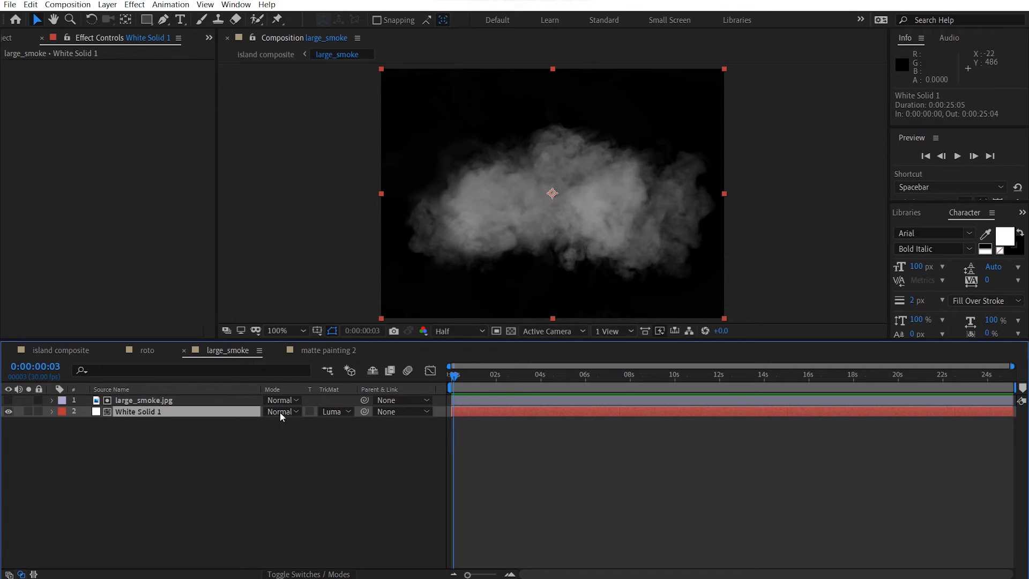
Check the white solid's track matte options and turn the transparency grid back on to inspect the smoke.
{"action": "left_click", "coordinate": [350, 411]}
{"action": "left_click", "coordinate": [269, 479]}
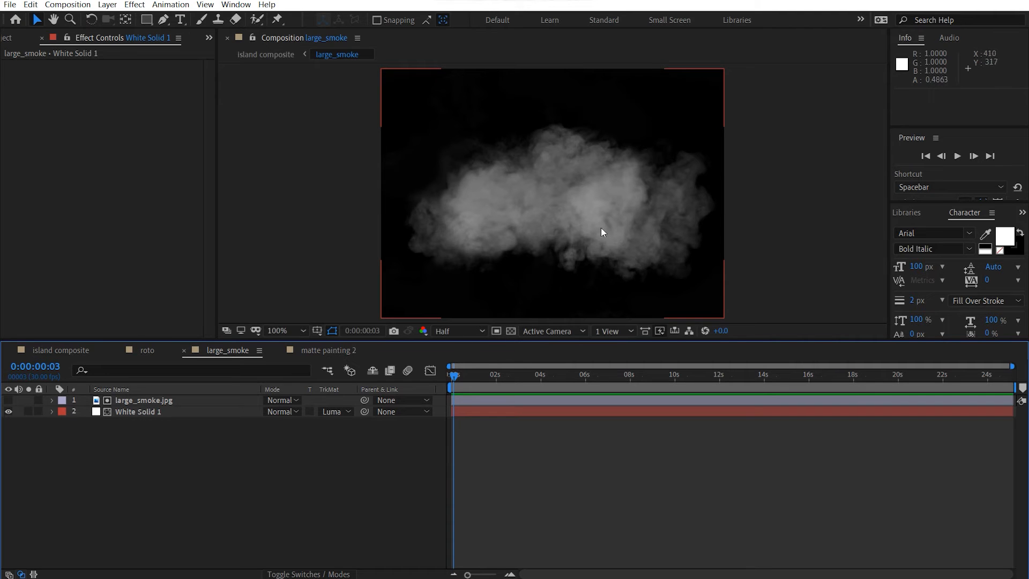
{"action": "left_click", "coordinate": [510, 331]}
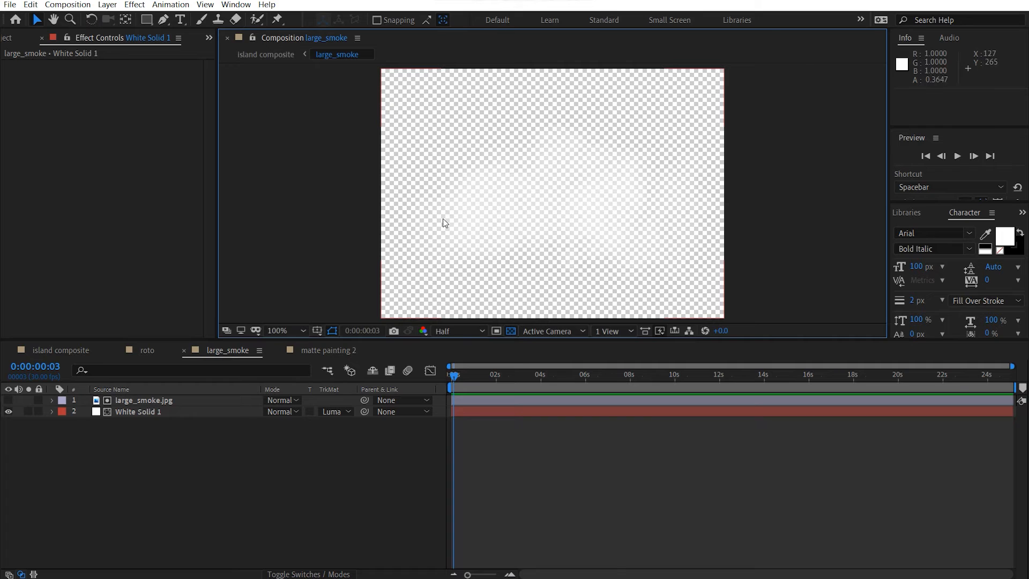
{"action": "left_click", "coordinate": [169, 411]}
{"action": "left_click", "coordinate": [166, 399]}
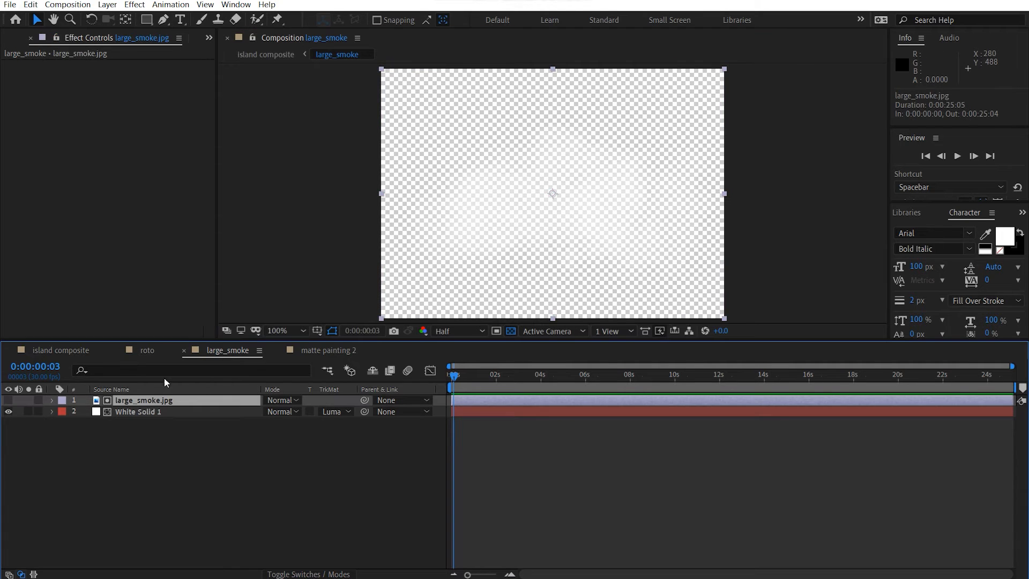
{"action": "left_click", "coordinate": [118, 209]}
Change the white solid's colour to red (FF0000) in its solid settings.
{"action": "left_click", "coordinate": [153, 410]}
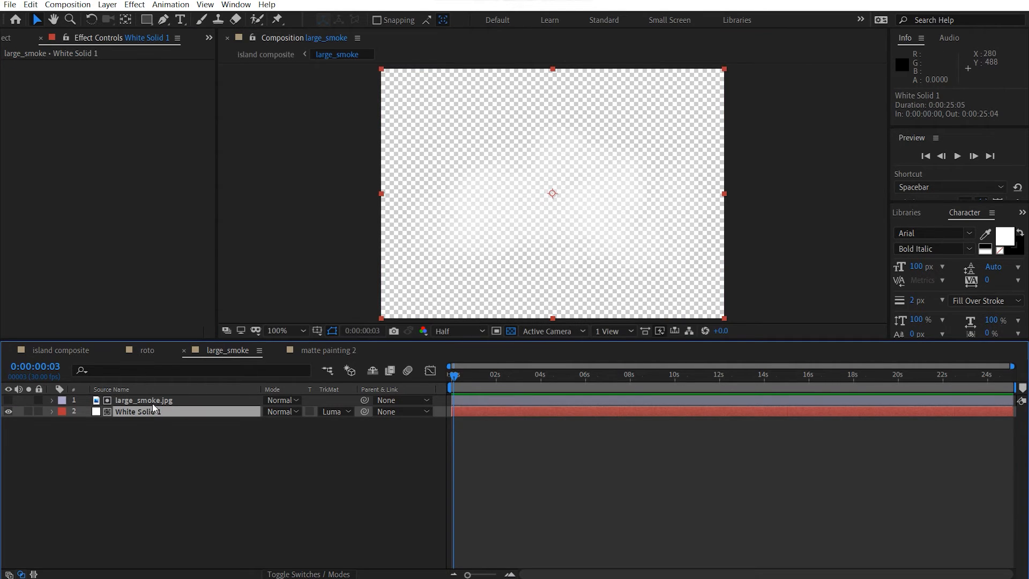
{"action": "key", "text": "ctrl+shift+y"}
{"action": "left_click", "coordinate": [313, 341]}
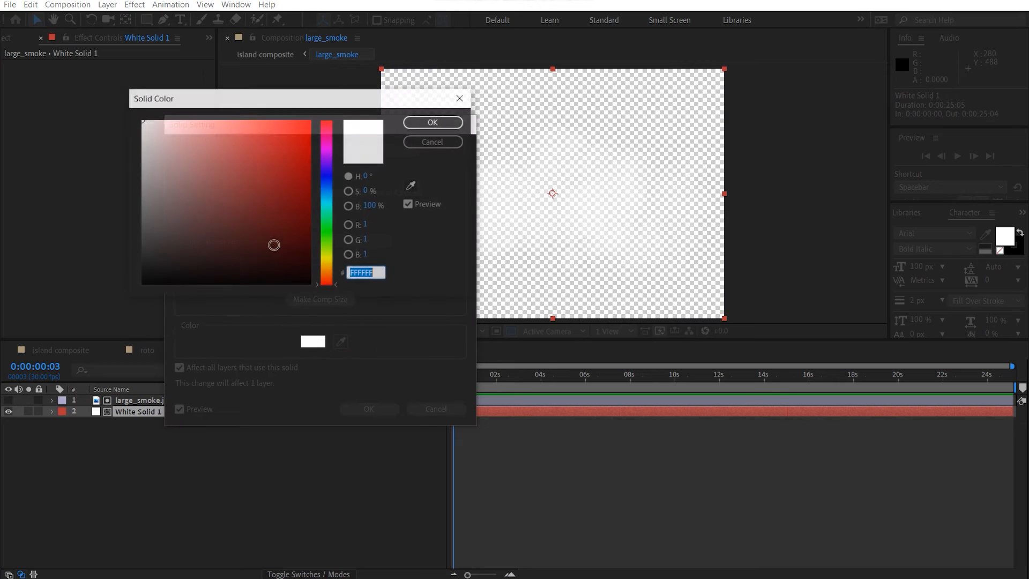
{"action": "type", "text": "FF0000"}
{"action": "left_click", "coordinate": [440, 122]}
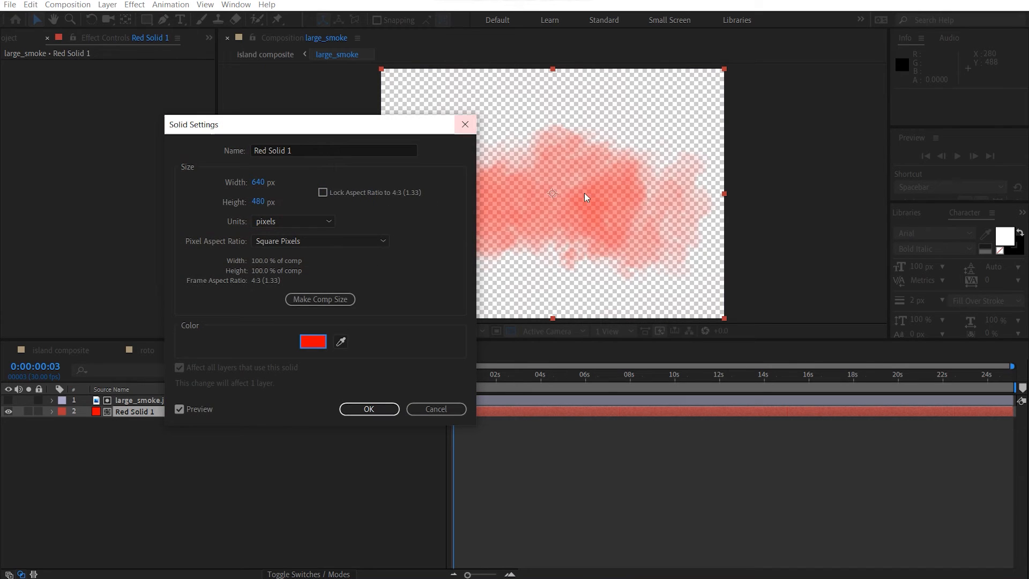
{"action": "left_click", "coordinate": [381, 407]}
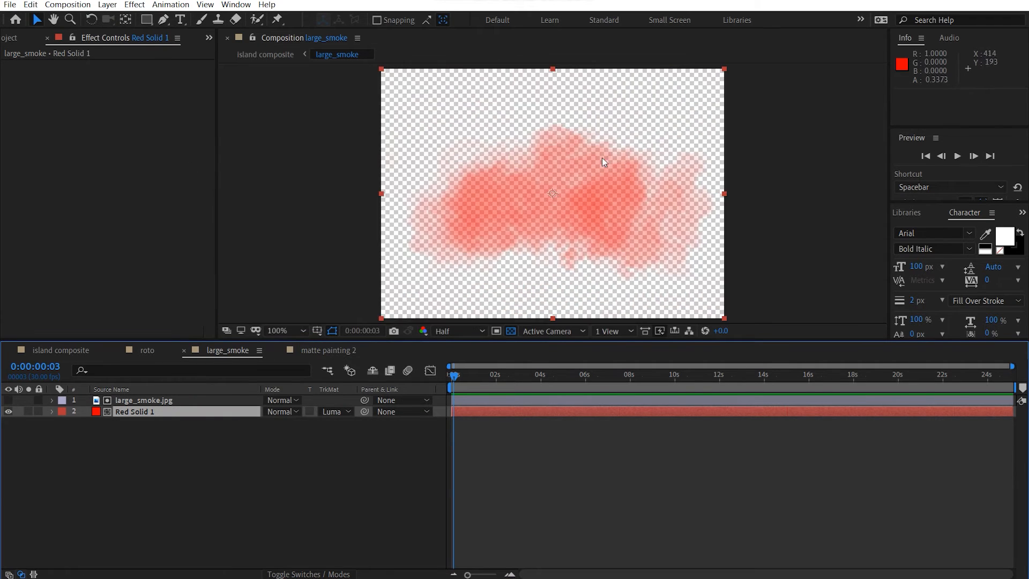
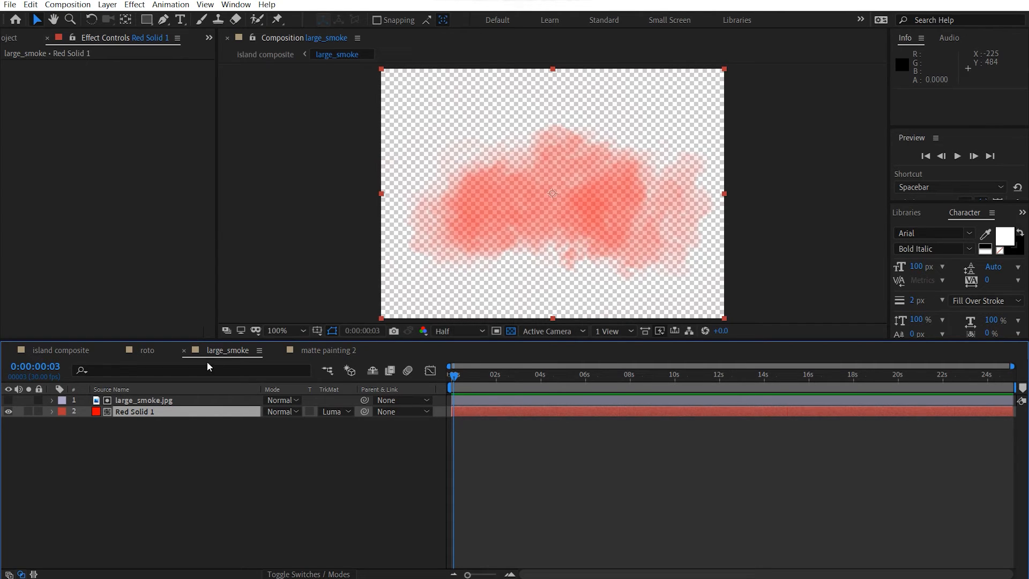
Check the red smoke in the island composite and matte painting 2 compositions, then go back to large_smoke.
{"action": "left_click", "coordinate": [61, 350]}
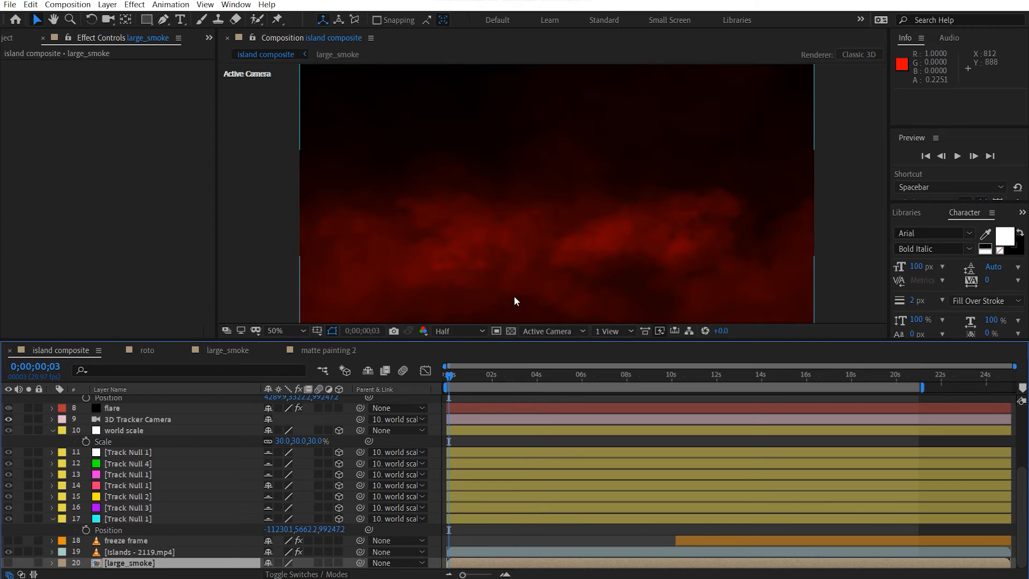
{"action": "left_click", "coordinate": [313, 352]}
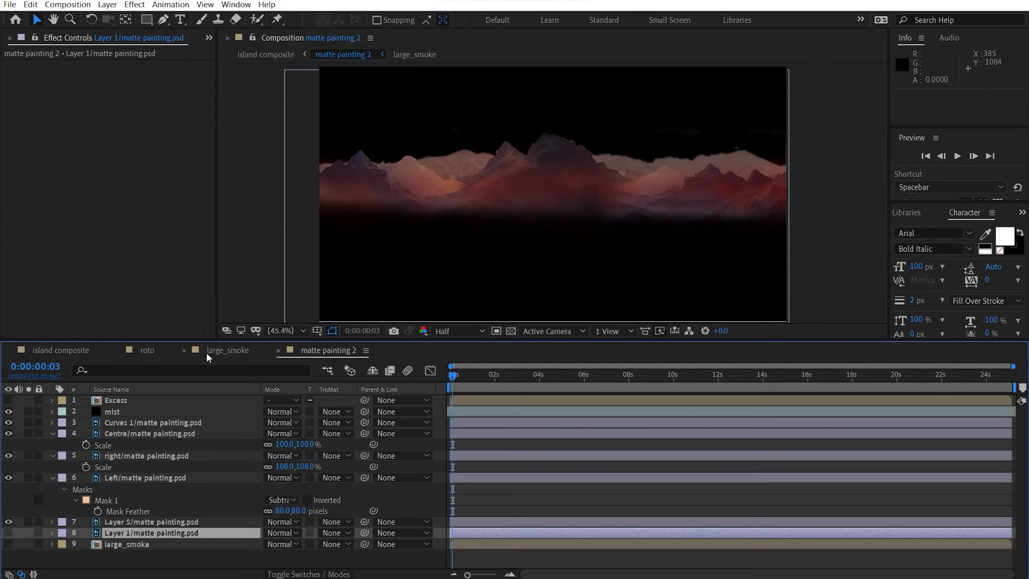
{"action": "left_click", "coordinate": [206, 353]}
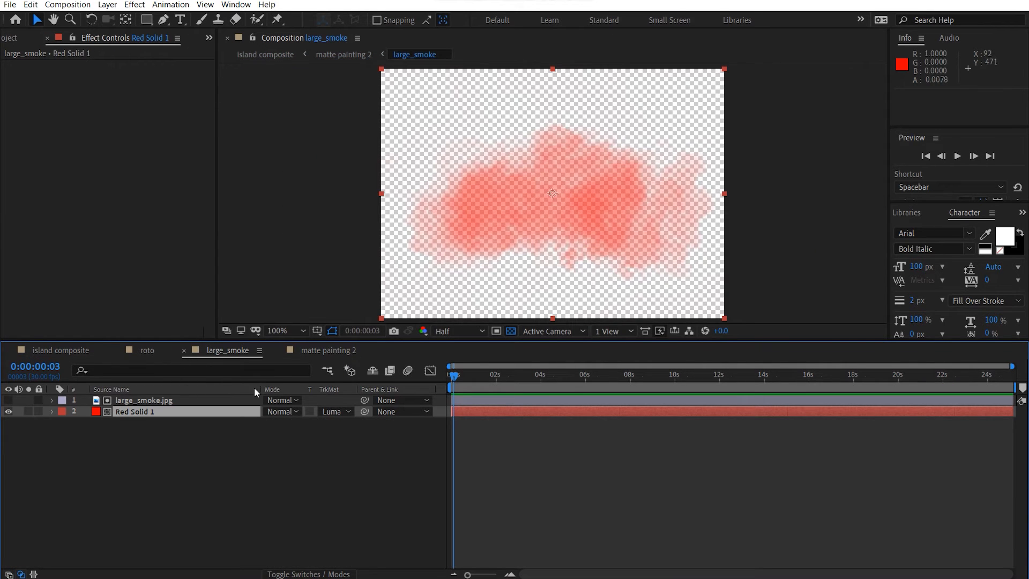
Set the smoke's solid colour back to white (FFFFFF) and return to the island composite composition.
{"action": "key", "text": "ctrl+shift+y"}
{"action": "left_click", "coordinate": [320, 338]}
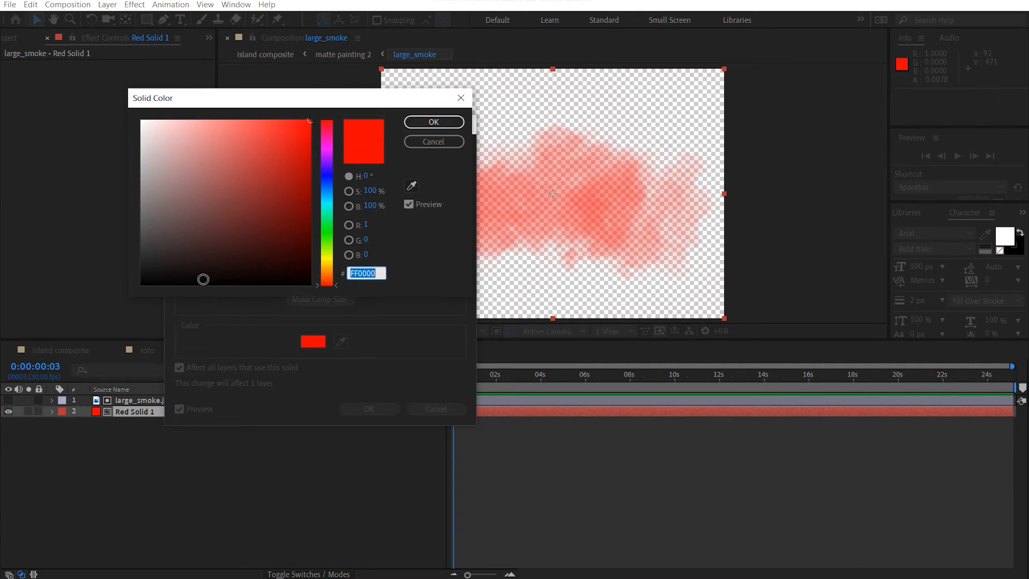
{"action": "left_click_drag", "start_coordinate": [202, 278], "coordinate": [13, 84]}
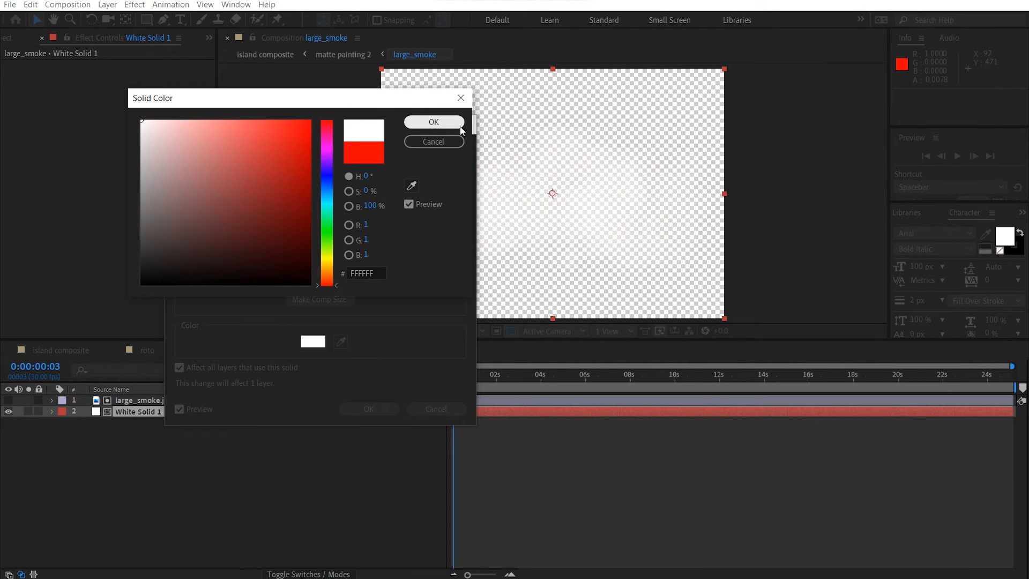
{"action": "left_click", "coordinate": [434, 122]}
{"action": "left_click", "coordinate": [369, 408]}
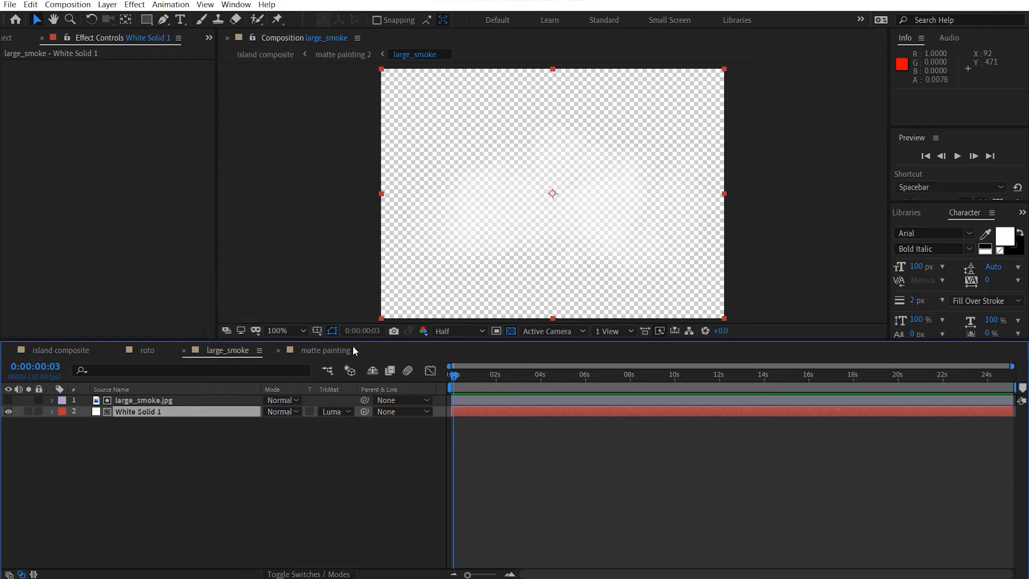
{"action": "left_click", "coordinate": [71, 350]}
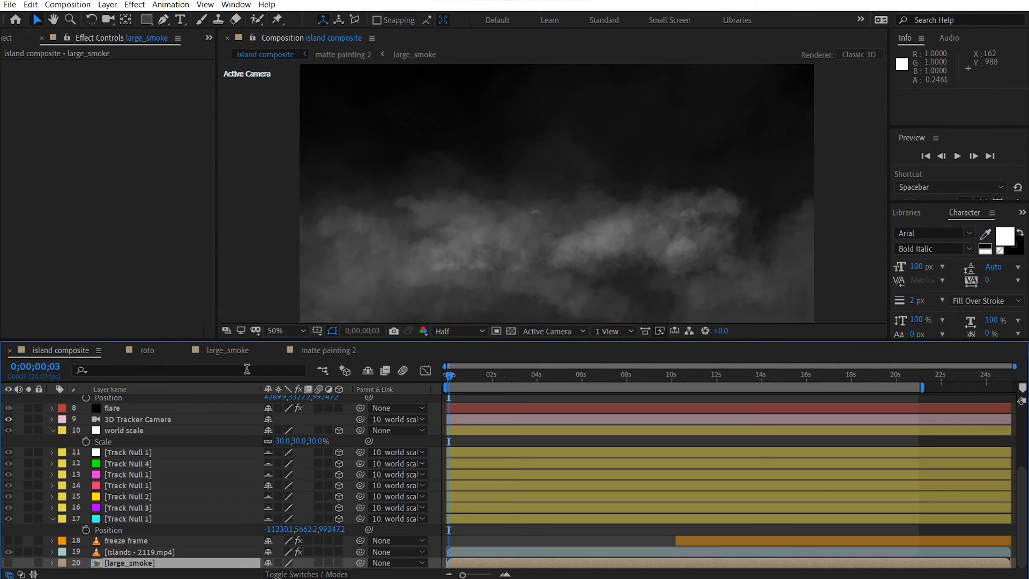
Select the mist layer, view its Particular texture settings, and scrub the soloed mist along the timeline.
{"action": "scroll", "coordinate": [139, 431], "scroll_direction": "up", "scroll_amount": 4}
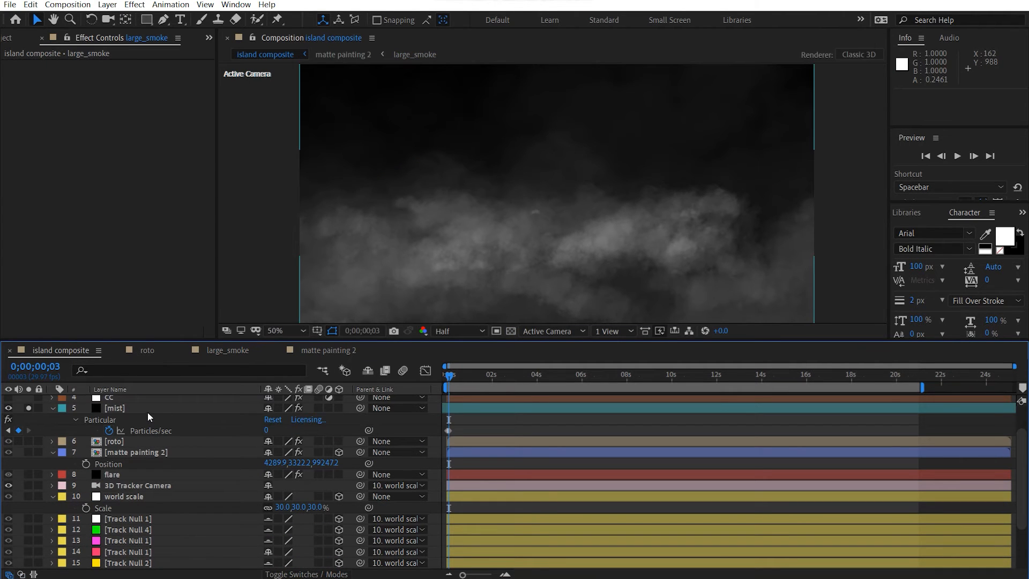
{"action": "left_click", "coordinate": [147, 410]}
{"action": "scroll", "coordinate": [150, 250], "scroll_direction": "down", "scroll_amount": 9}
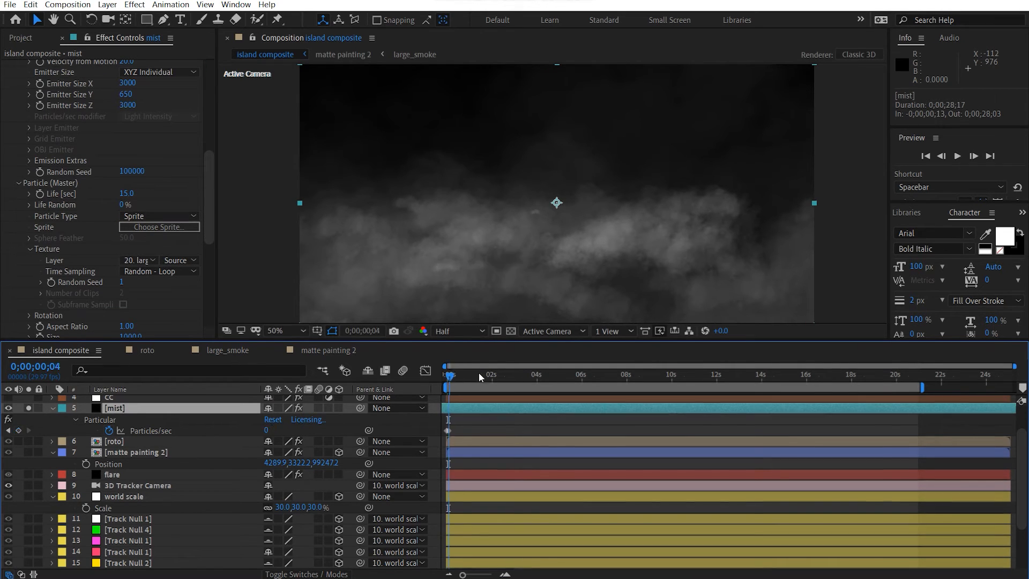
{"action": "left_click_drag", "start_coordinate": [447, 374], "coordinate": [591, 389]}
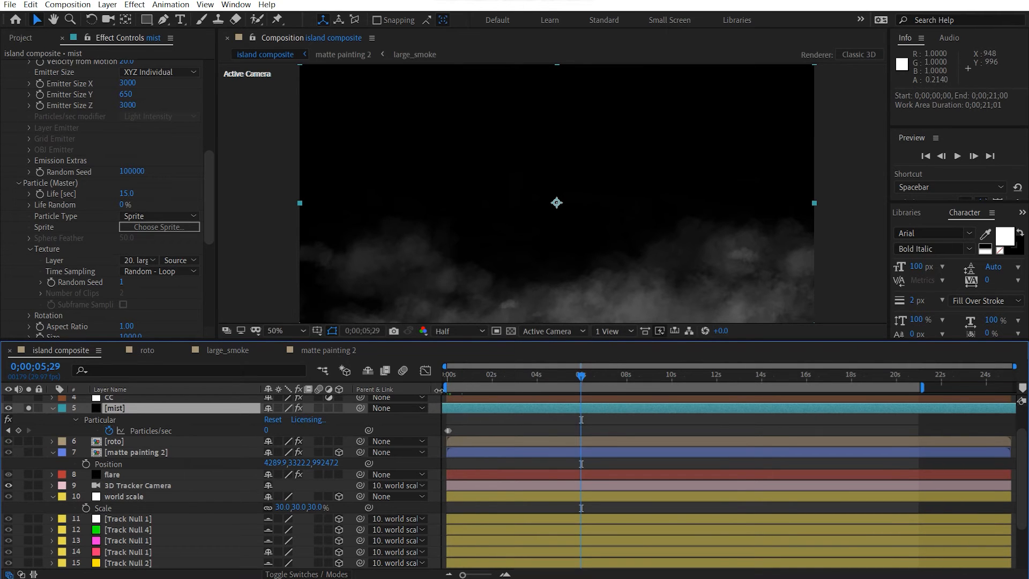
{"action": "left_click", "coordinate": [657, 374]}
{"action": "key", "text": "Home"}
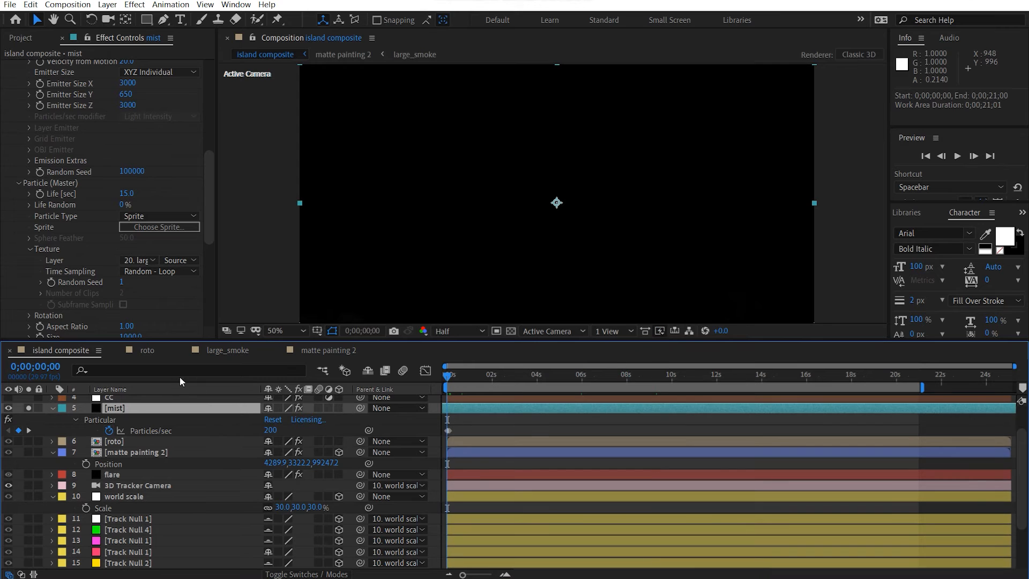
Try the Textured Polygon particle type on the mist, compare it at several times, and return it to Sprite.
{"action": "left_click", "coordinate": [165, 216]}
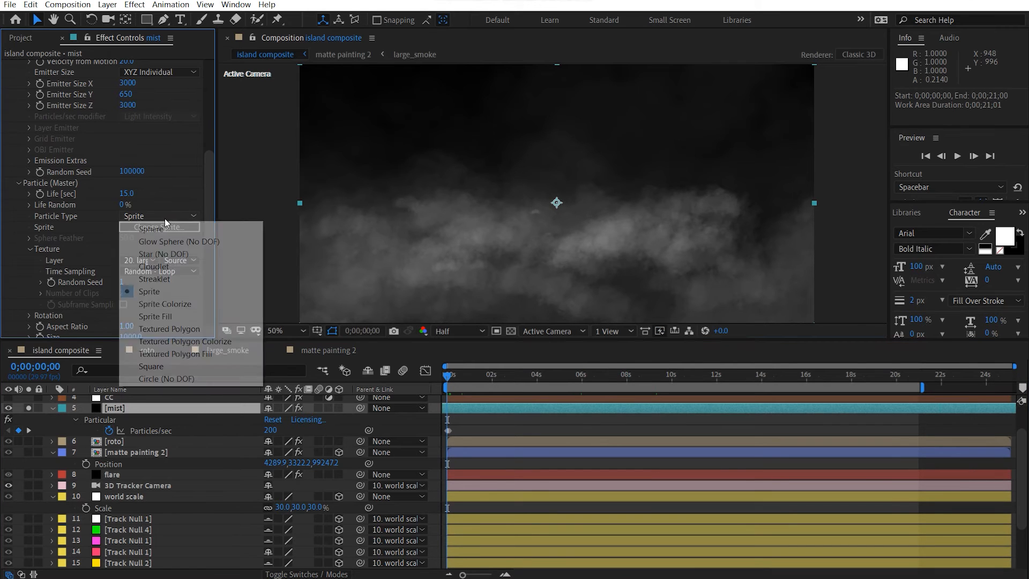
{"action": "left_click", "coordinate": [203, 328]}
{"action": "left_click", "coordinate": [565, 374]}
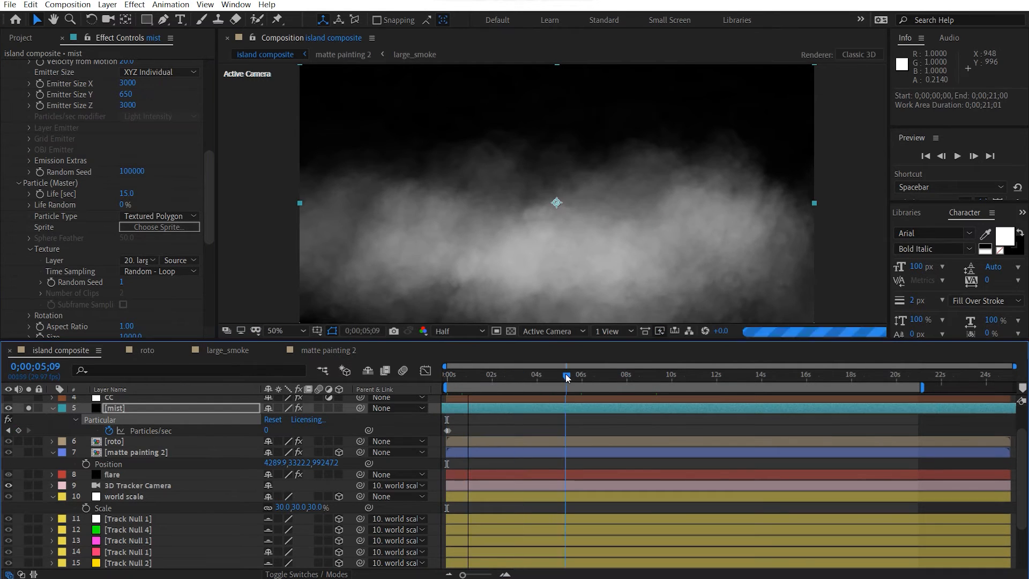
{"action": "left_click", "coordinate": [644, 375]}
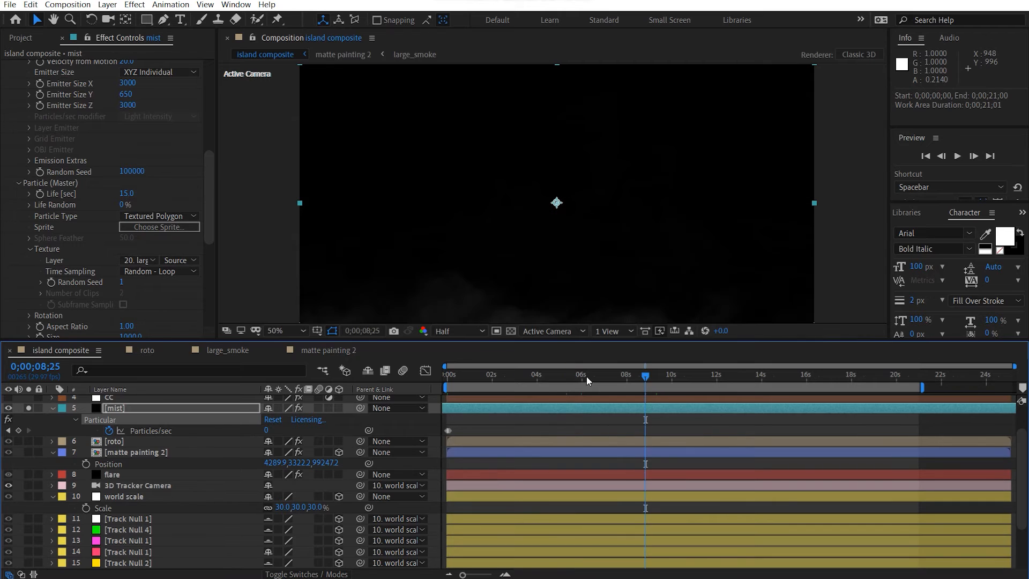
{"action": "left_click", "coordinate": [462, 376]}
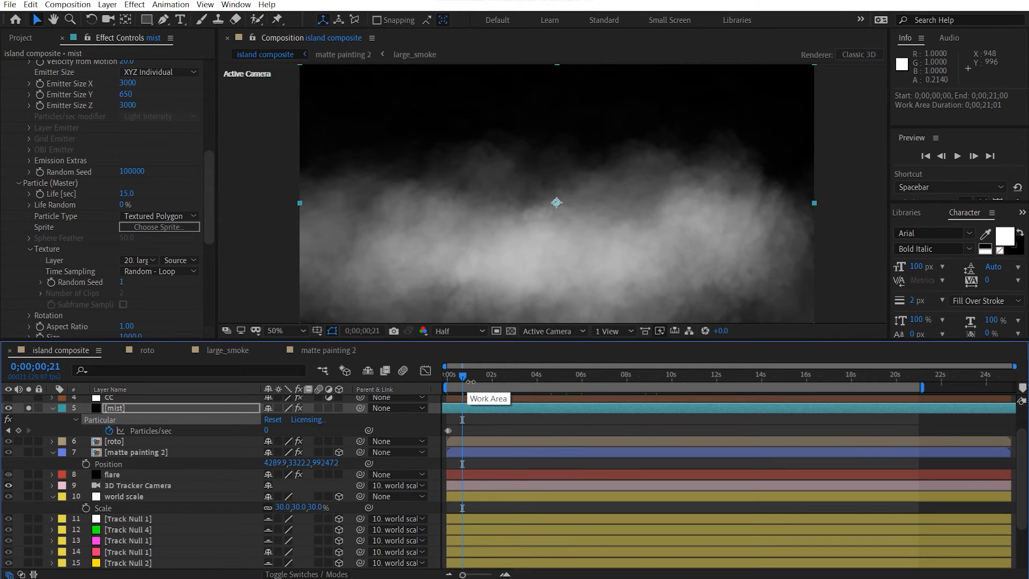
{"action": "mouse_move", "coordinate": [470, 382]}
{"action": "left_mouse_down"}
{"action": "mouse_move", "coordinate": [502, 383]}
{"action": "mouse_move", "coordinate": [469, 384]}
{"action": "left_mouse_up"}
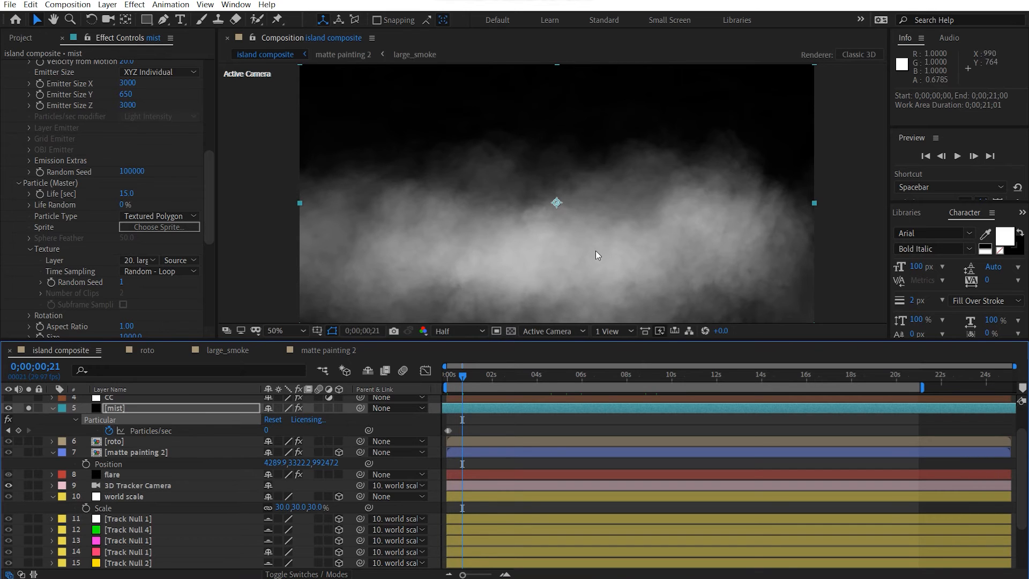
{"action": "left_click", "coordinate": [161, 215]}
{"action": "left_click", "coordinate": [169, 293]}
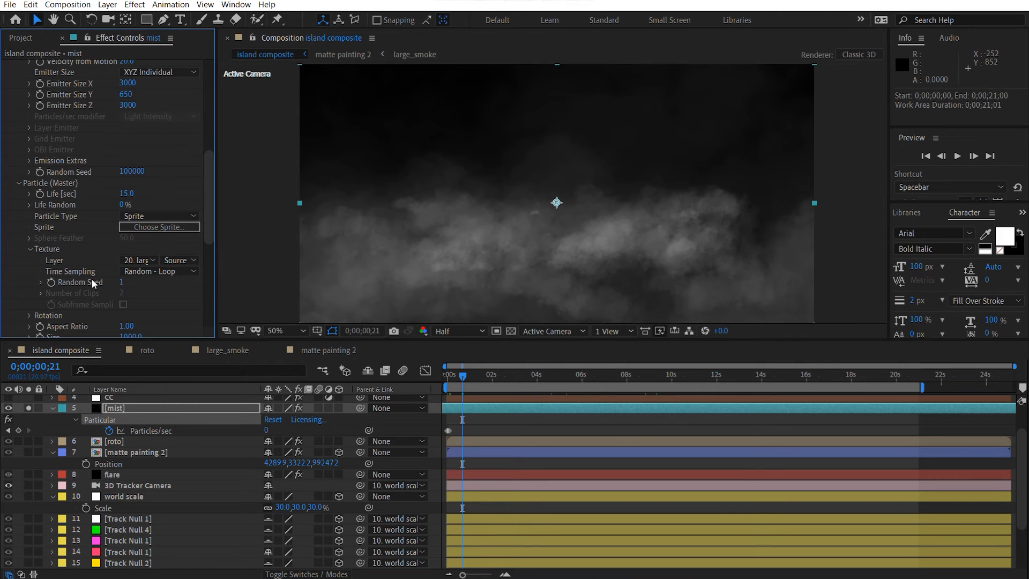
Examine the world scale null and the mist's Particular emitter, particle and physics settings.
{"action": "scroll", "coordinate": [93, 282], "scroll_direction": "down", "scroll_amount": 3}
{"action": "scroll", "coordinate": [164, 263], "scroll_direction": "down", "scroll_amount": 3}
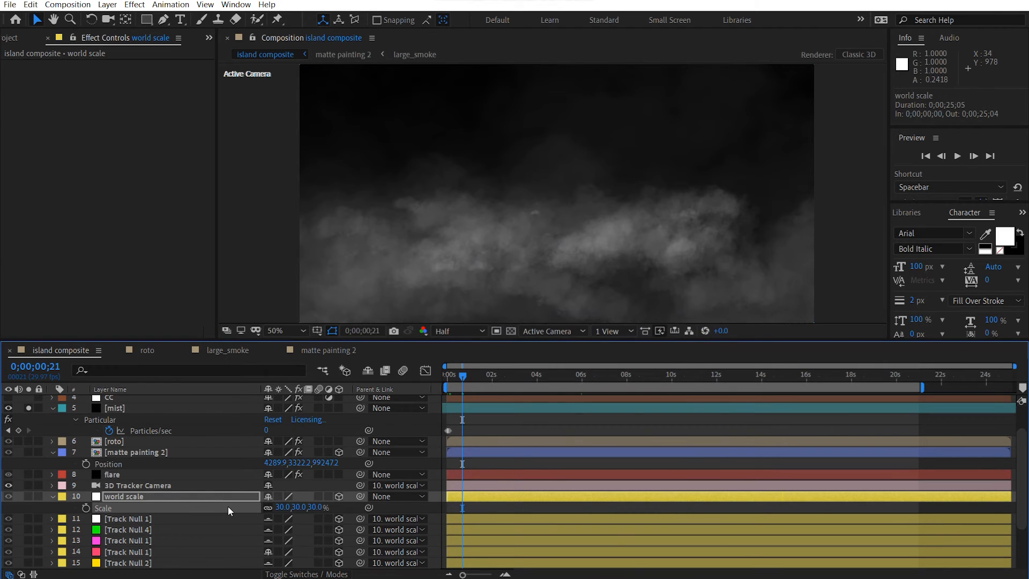
{"action": "key", "text": "Return"}
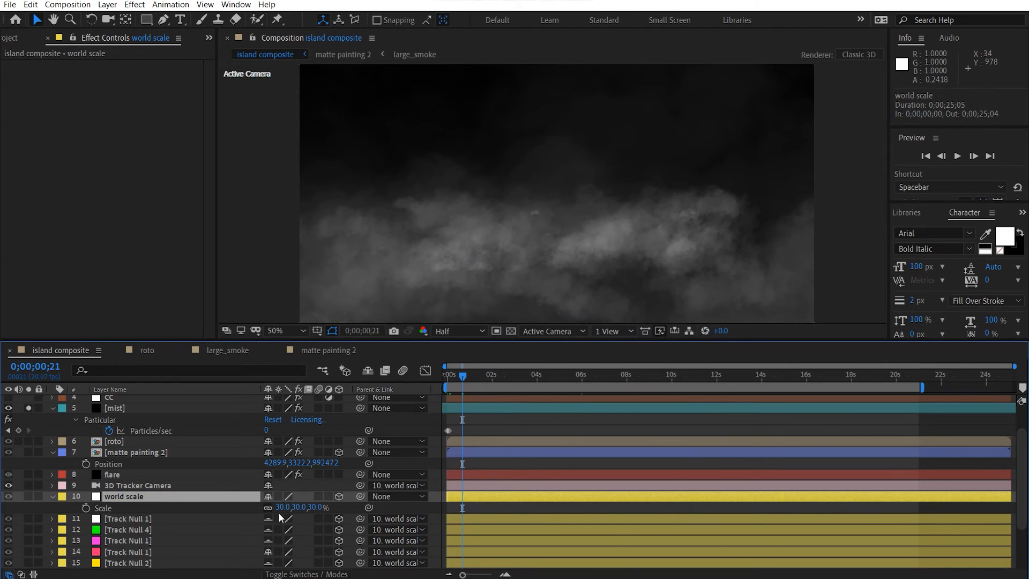
{"action": "left_click", "coordinate": [143, 409]}
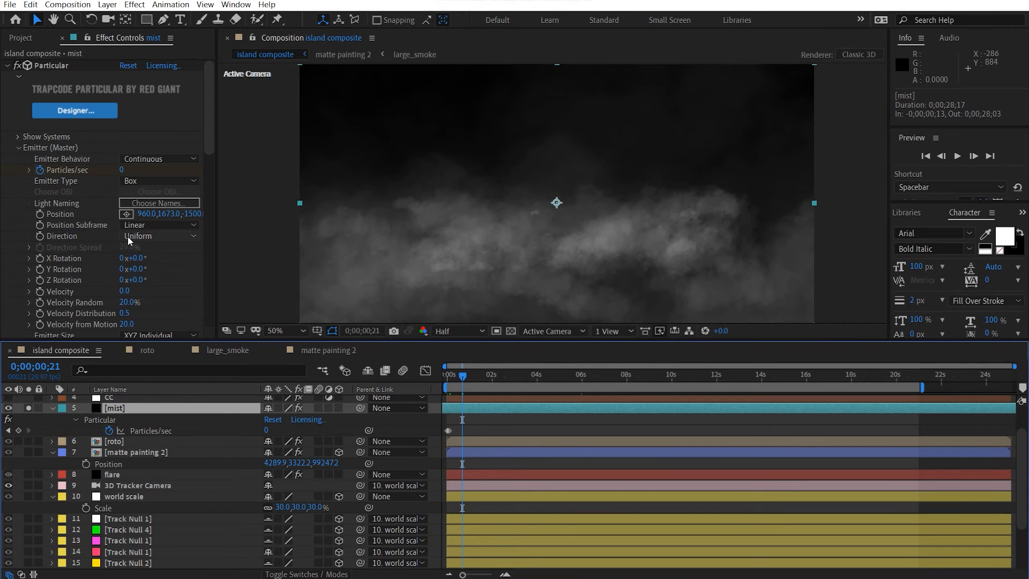
{"action": "scroll", "coordinate": [127, 237], "scroll_direction": "down", "scroll_amount": 5}
{"action": "scroll", "coordinate": [128, 237], "scroll_direction": "down", "scroll_amount": 5}
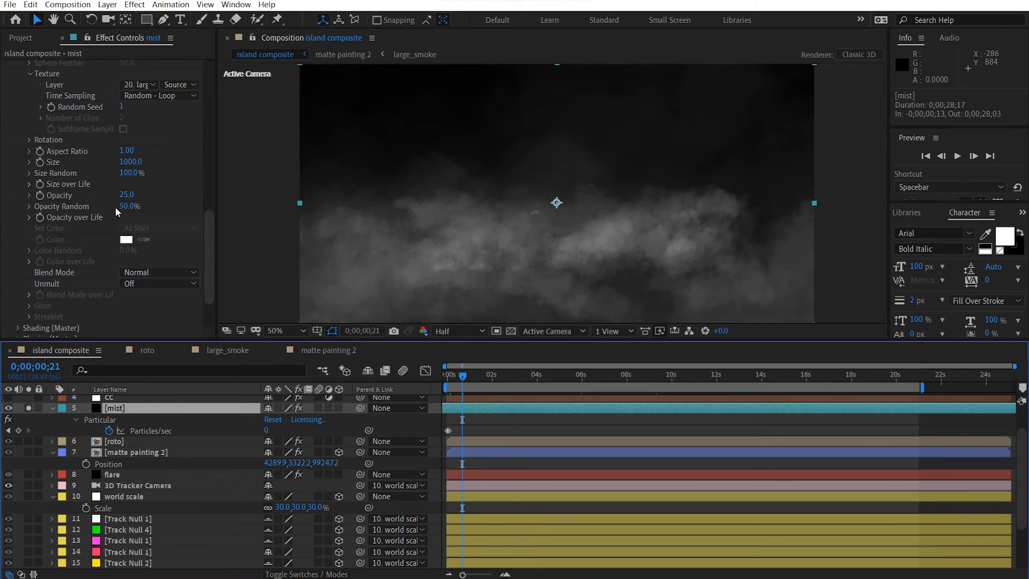
{"action": "scroll", "coordinate": [136, 206], "scroll_direction": "down", "scroll_amount": 3}
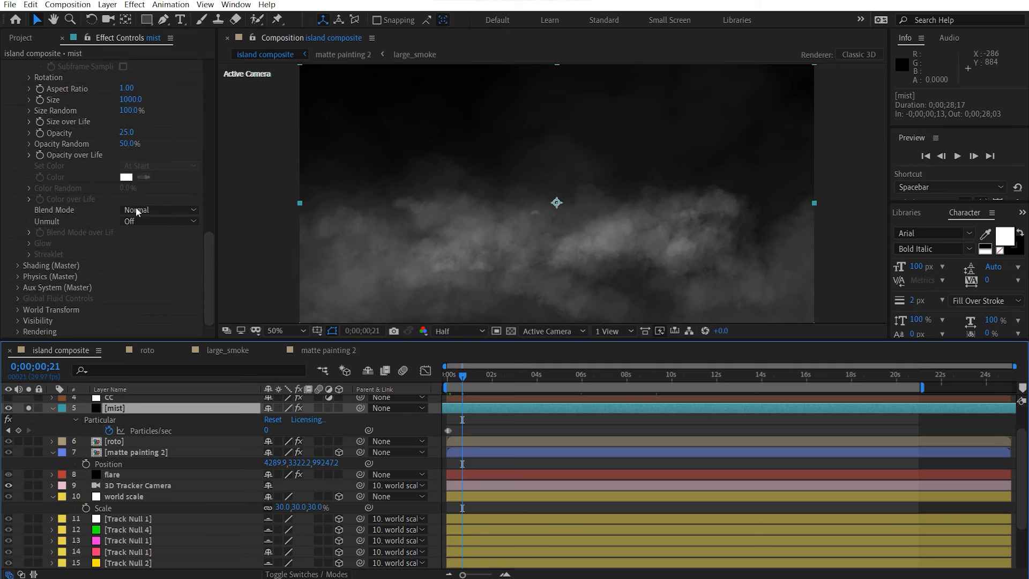
{"action": "left_click", "coordinate": [15, 278]}
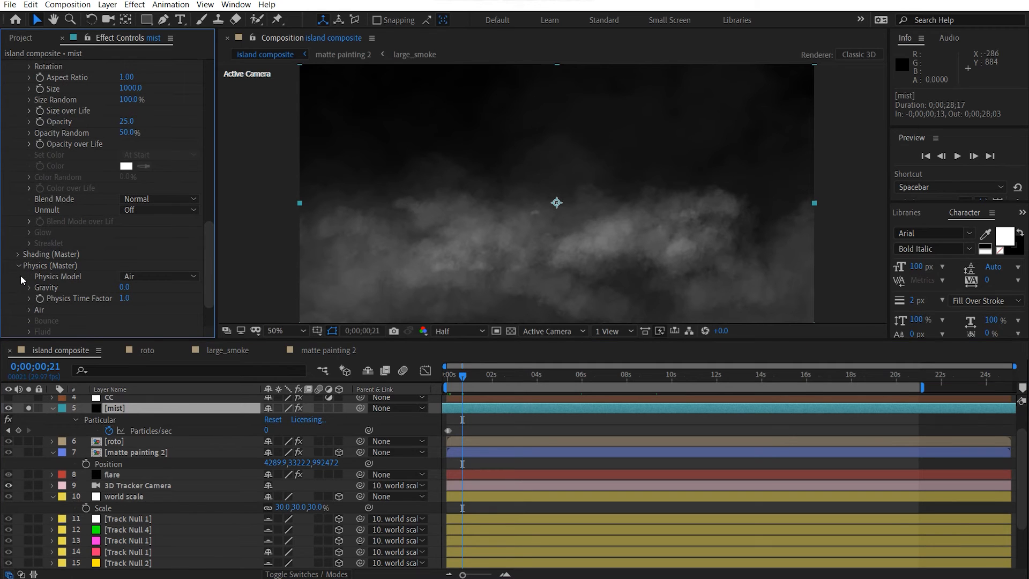
{"action": "left_click", "coordinate": [19, 266]}
Slide the mist layer 3 frames earlier in time and return the playhead to the first frame.
{"action": "left_click_drag", "start_coordinate": [458, 377], "coordinate": [619, 395]}
{"action": "left_click_drag", "start_coordinate": [665, 398], "coordinate": [382, 381]}
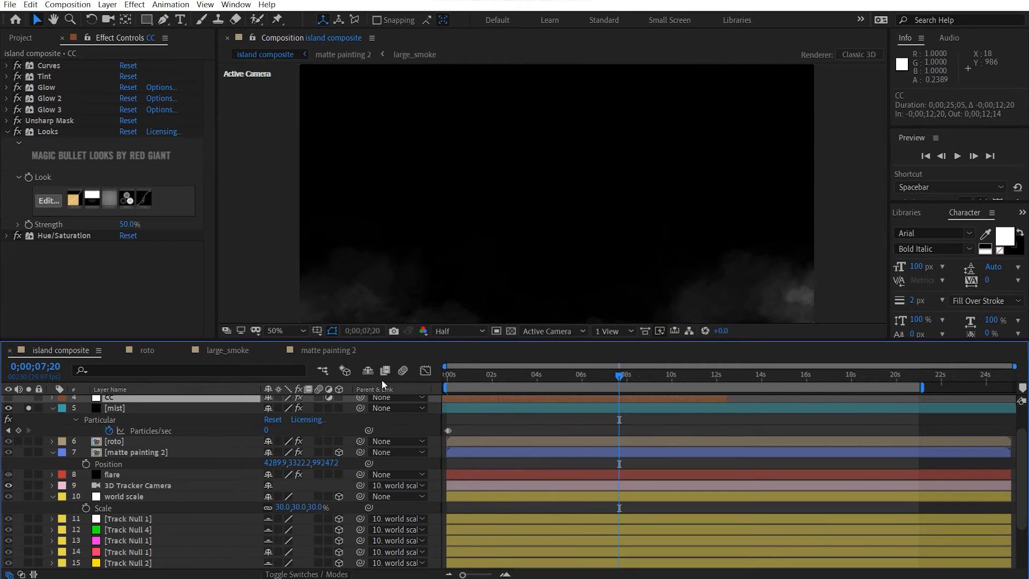
{"action": "left_click", "coordinate": [512, 409]}
{"action": "left_click_drag", "start_coordinate": [511, 406], "coordinate": [349, 376]}
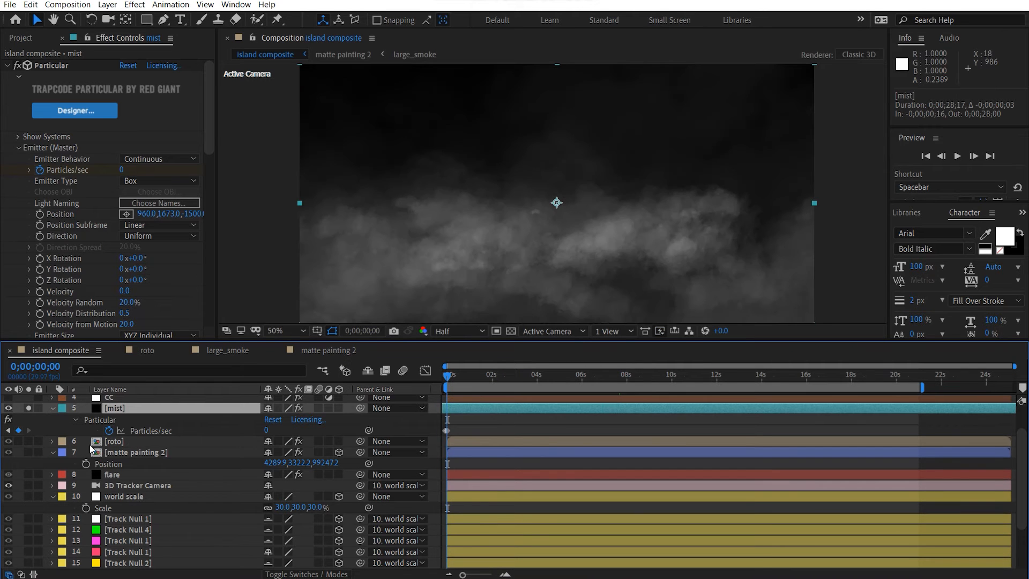
Unsolo the mist layer and check it within the full island composite at the opening frames.
{"action": "scroll", "coordinate": [40, 447], "scroll_direction": "up", "scroll_amount": 3}
{"action": "left_click", "coordinate": [29, 445]}
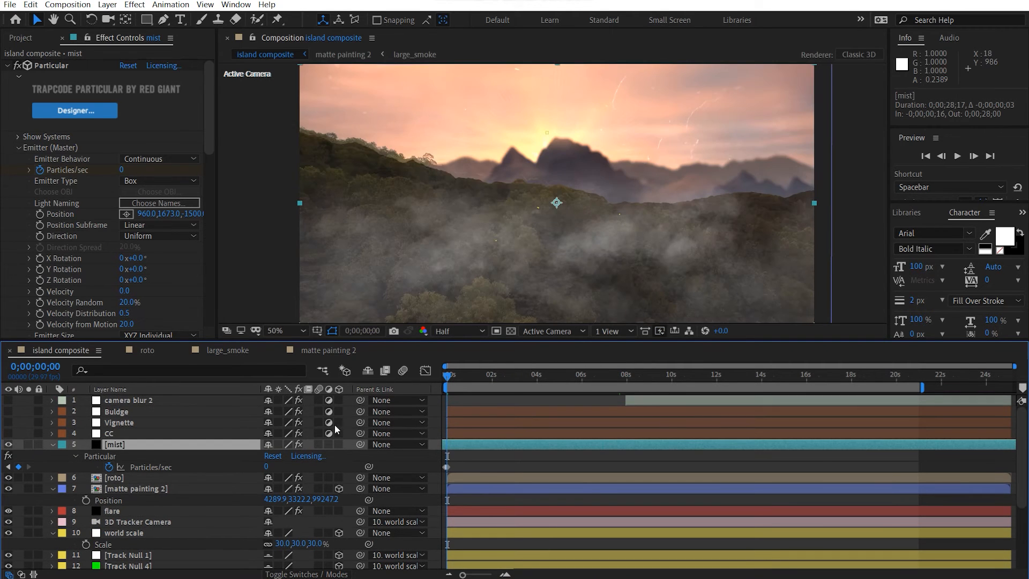
{"action": "left_click", "coordinate": [457, 377]}
{"action": "left_click_drag", "start_coordinate": [457, 378], "coordinate": [447, 377]}
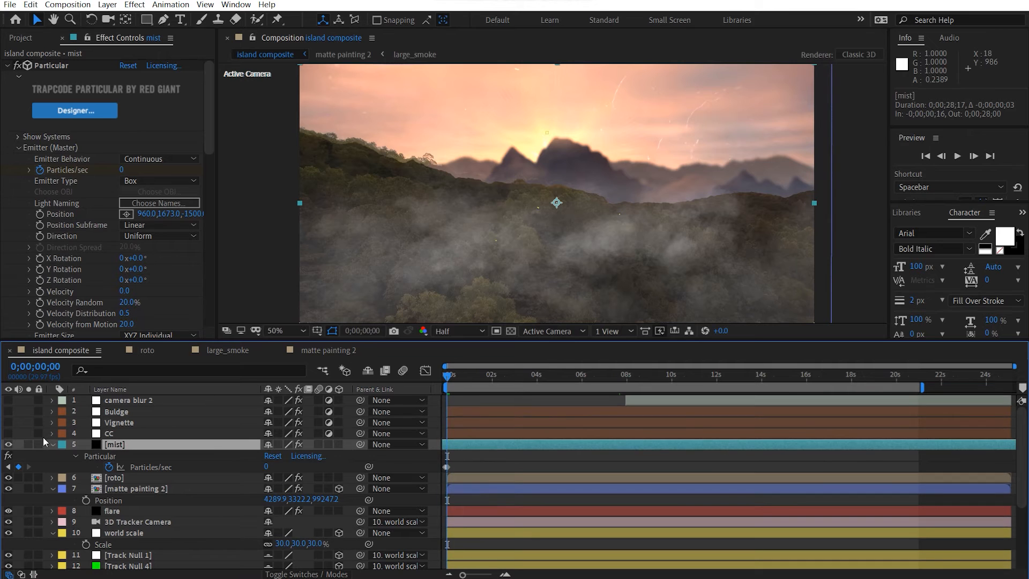
{"action": "scroll", "coordinate": [43, 436], "scroll_direction": "down", "scroll_amount": 5}
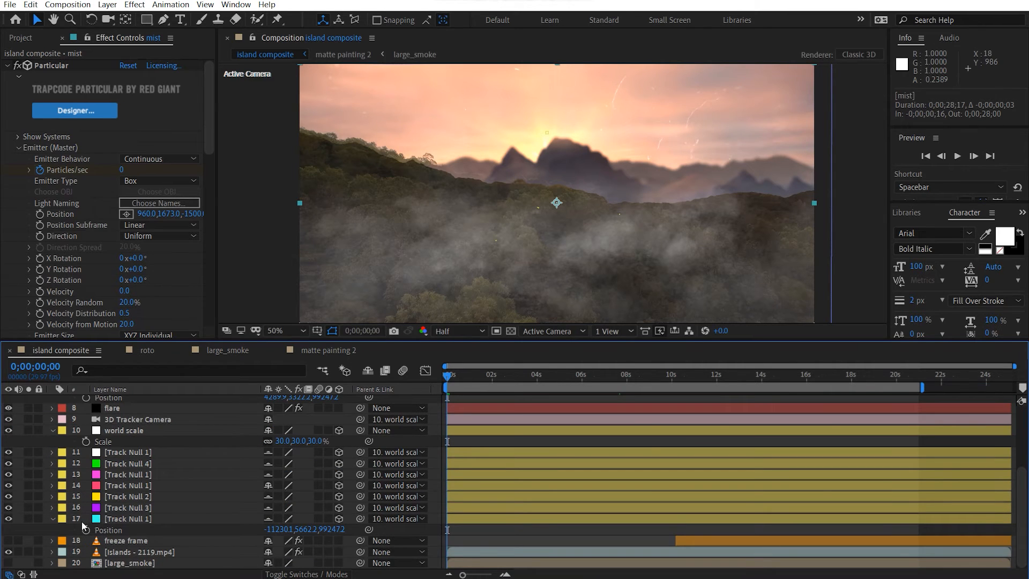
{"action": "scroll", "coordinate": [82, 521], "scroll_direction": "up", "scroll_amount": 3}
Make the CC adjustment layer visible and disable all of its effects, from Curves to Hue/Saturation.
{"action": "left_click", "coordinate": [45, 439]}
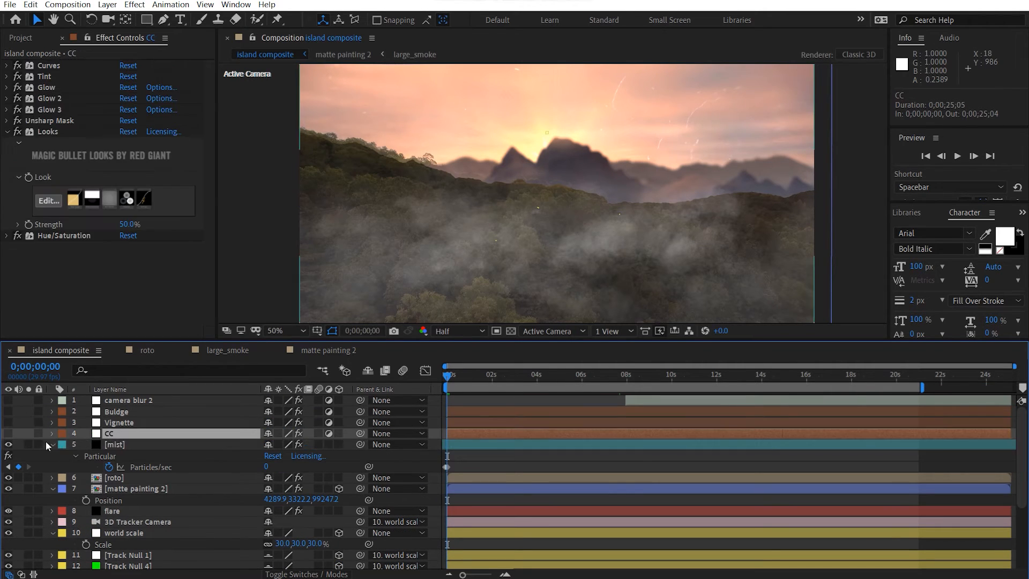
{"action": "left_click", "coordinate": [8, 433]}
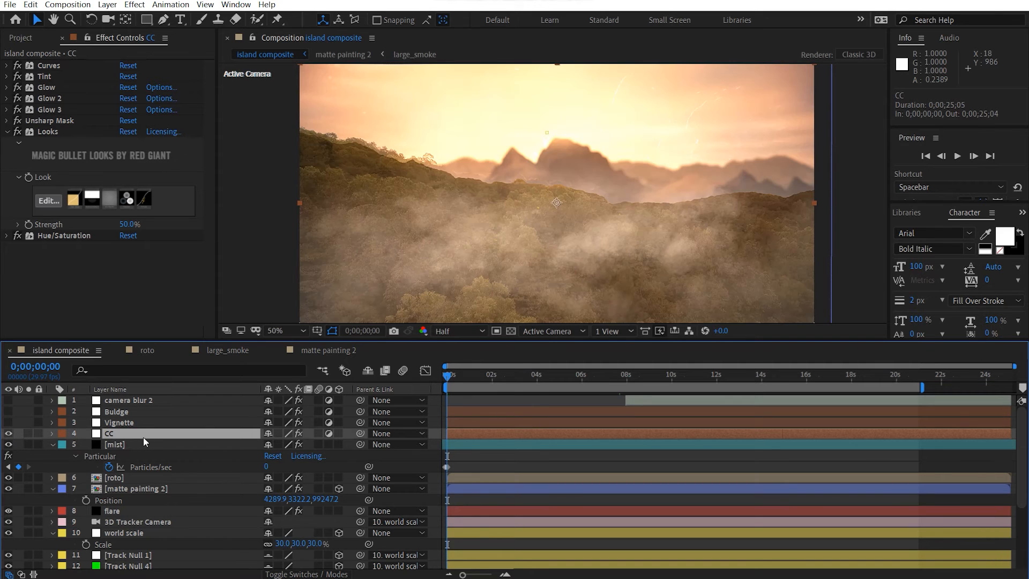
{"action": "left_click", "coordinate": [6, 132]}
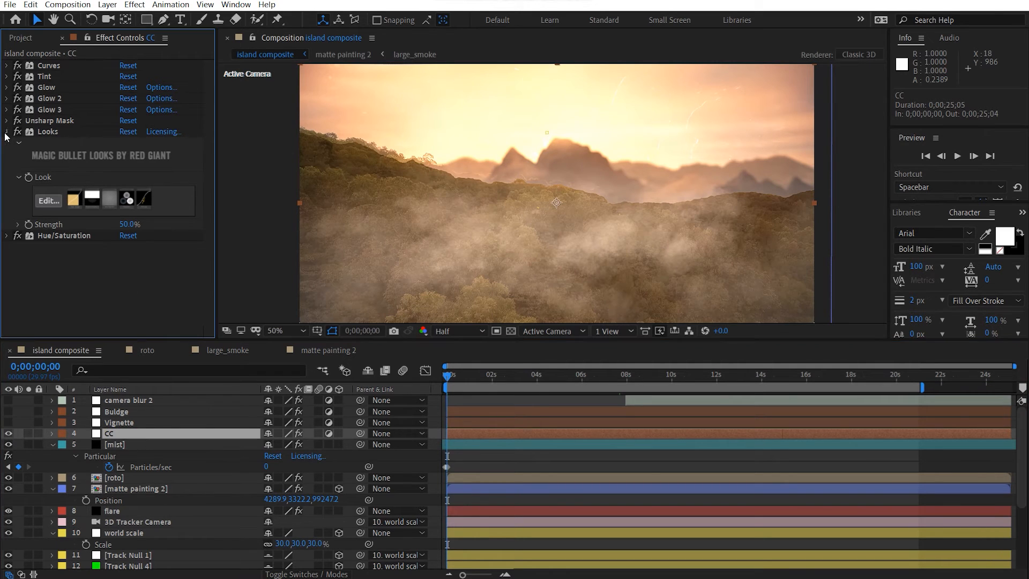
{"action": "left_click_drag", "start_coordinate": [16, 69], "coordinate": [17, 142]}
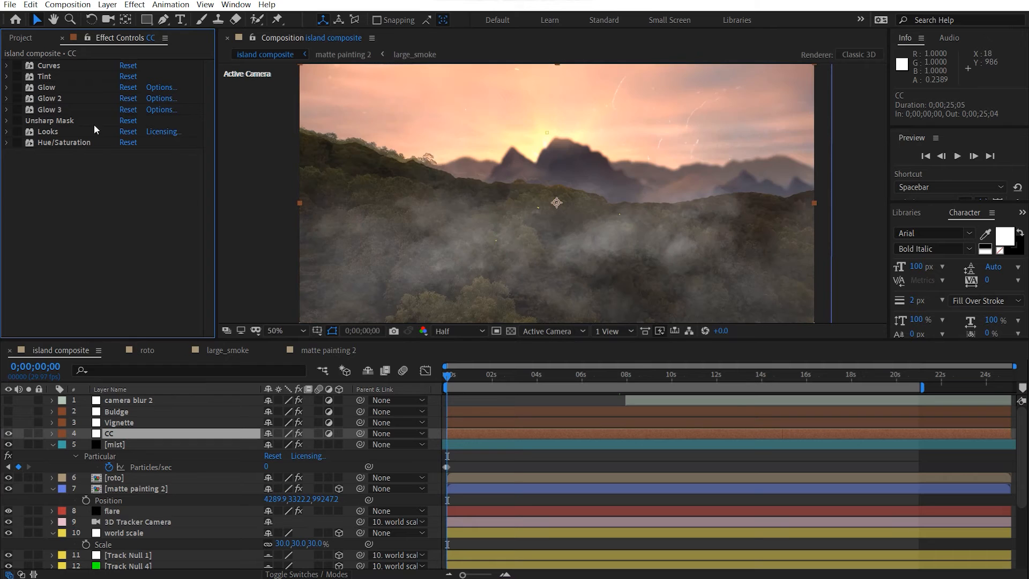
Re-enable the CC layer's Curves, Tint, Glow, Glow 2 and Glow 3 effects one after another.
{"action": "left_click", "coordinate": [7, 66]}
{"action": "left_click", "coordinate": [7, 65]}
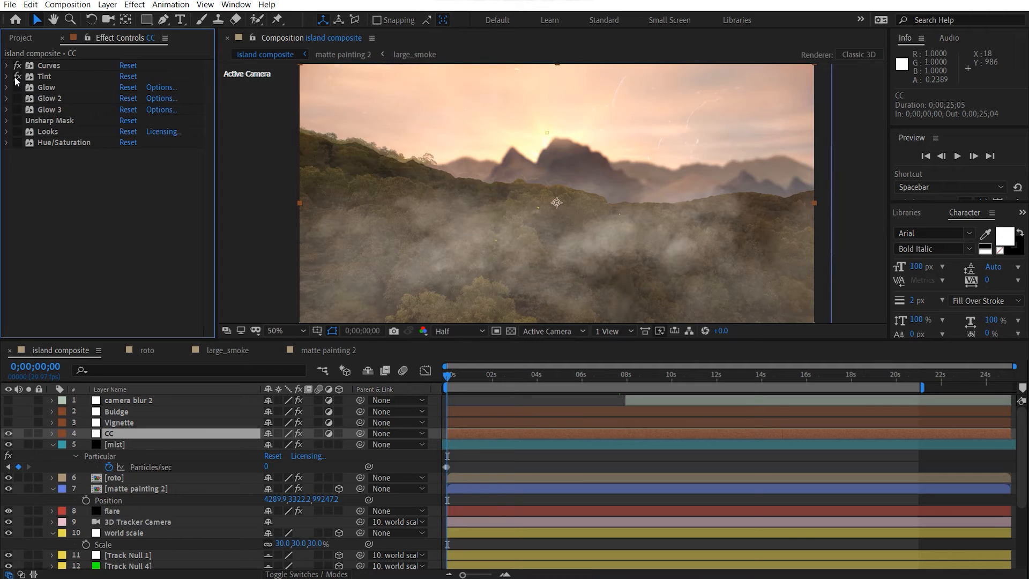
{"action": "left_click", "coordinate": [7, 77]}
{"action": "left_click", "coordinate": [7, 77]}
{"action": "left_click", "coordinate": [17, 88]}
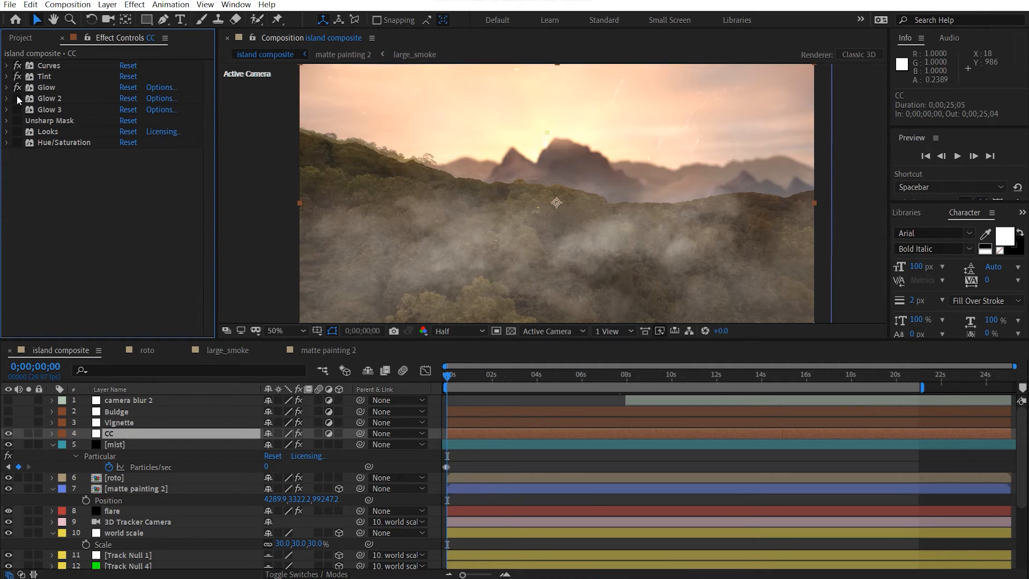
{"action": "left_click", "coordinate": [17, 110]}
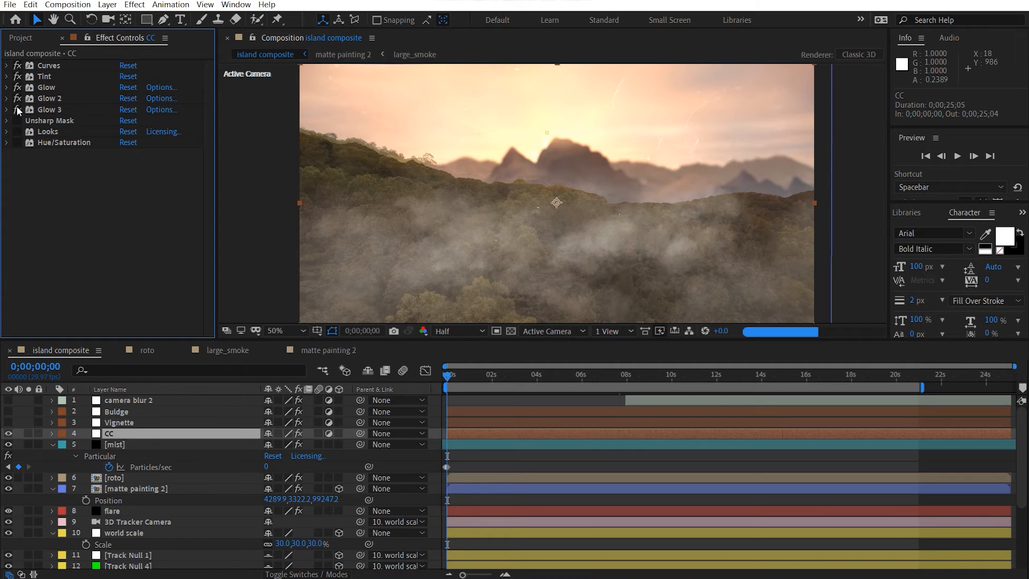
Expand the CC layer's three Glow effects and review their threshold, radius, intensity and colour settings.
{"action": "left_click", "coordinate": [7, 109]}
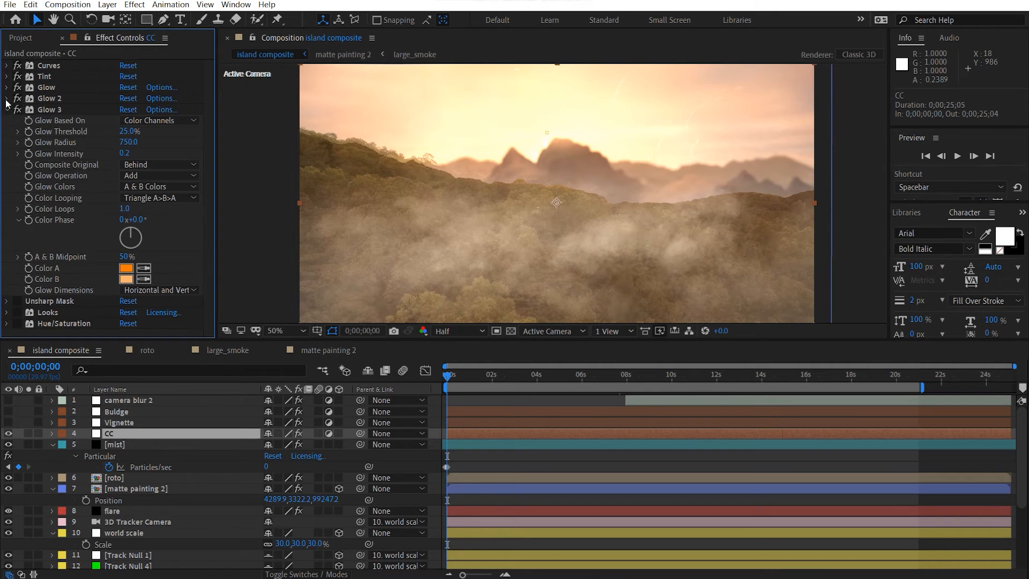
{"action": "left_click", "coordinate": [7, 98]}
{"action": "left_click", "coordinate": [7, 87]}
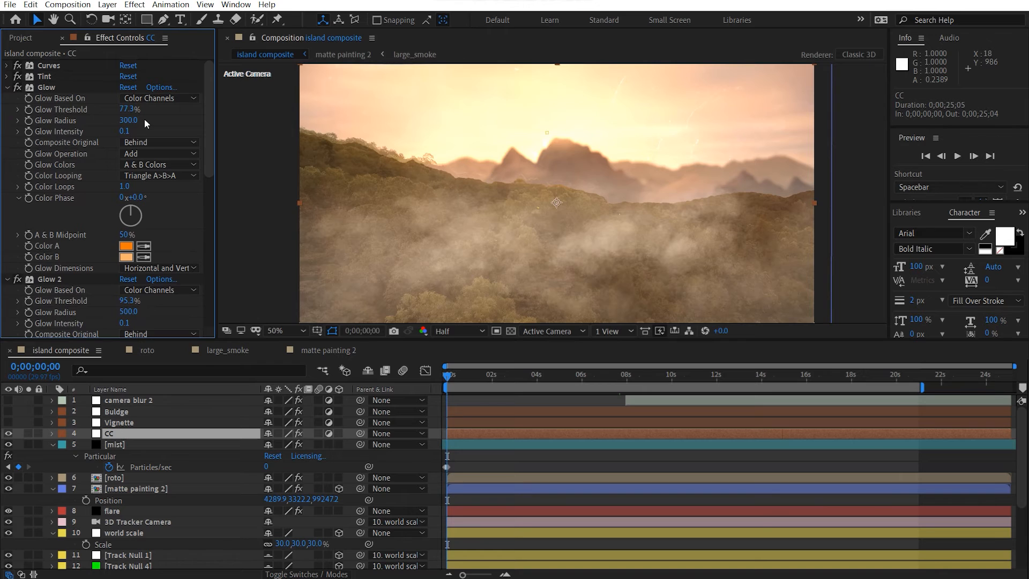
{"action": "scroll", "coordinate": [144, 118], "scroll_direction": "down", "scroll_amount": 6}
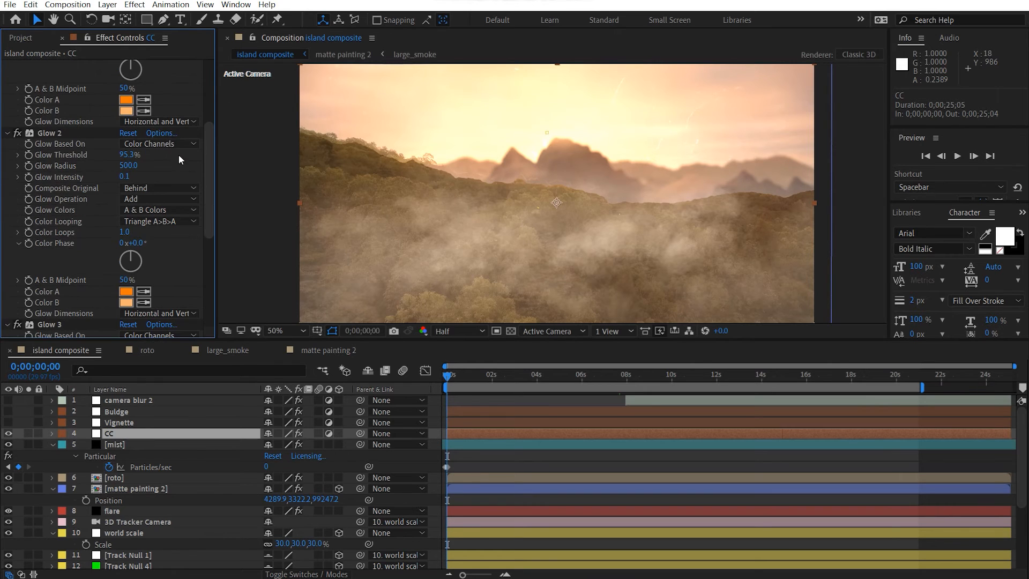
{"action": "scroll", "coordinate": [179, 158], "scroll_direction": "down", "scroll_amount": 5}
{"action": "scroll", "coordinate": [180, 156], "scroll_direction": "down", "scroll_amount": 4}
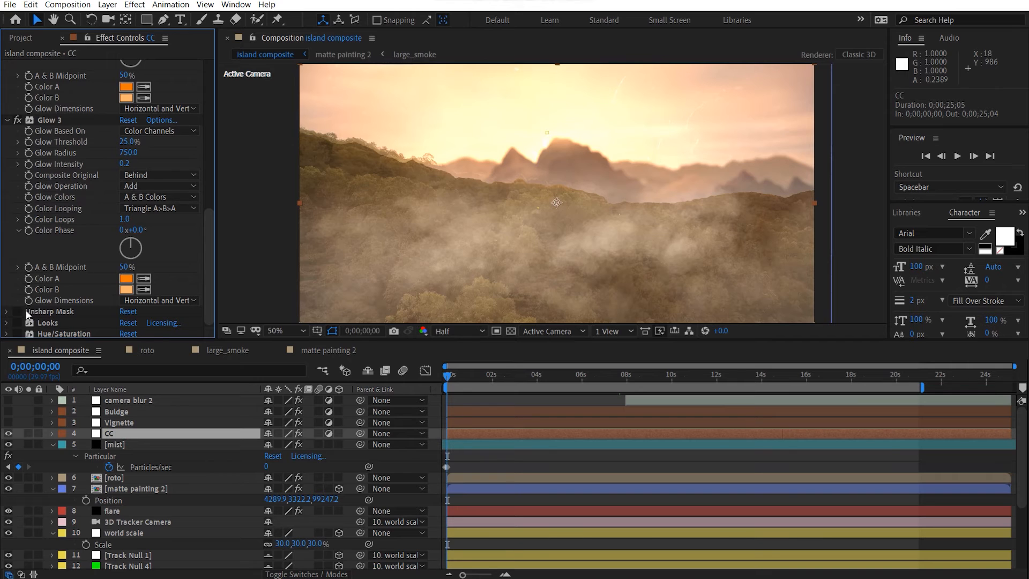
Re-enable the CC layer's Unsharp Mask and inspect the ridge and mountain edges up close.
{"action": "left_click", "coordinate": [17, 312]}
{"action": "scroll", "coordinate": [481, 273], "scroll_direction": "up", "scroll_amount": 2}
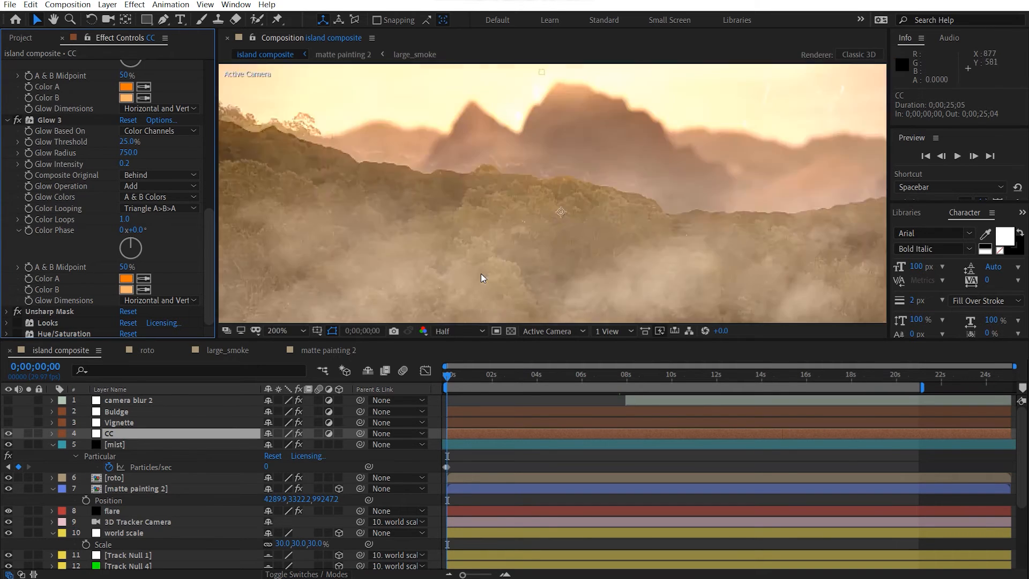
{"action": "left_click_drag", "start_coordinate": [481, 273], "coordinate": [530, 250]}
{"action": "scroll", "coordinate": [530, 250], "scroll_direction": "down", "scroll_amount": 1}
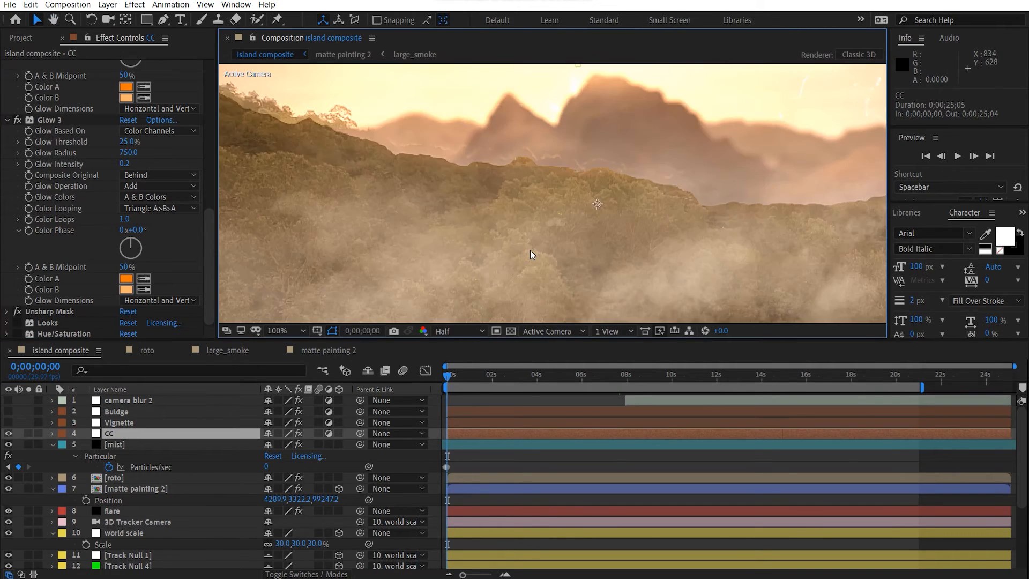
{"action": "scroll", "coordinate": [501, 227], "scroll_direction": "up", "scroll_amount": 4}
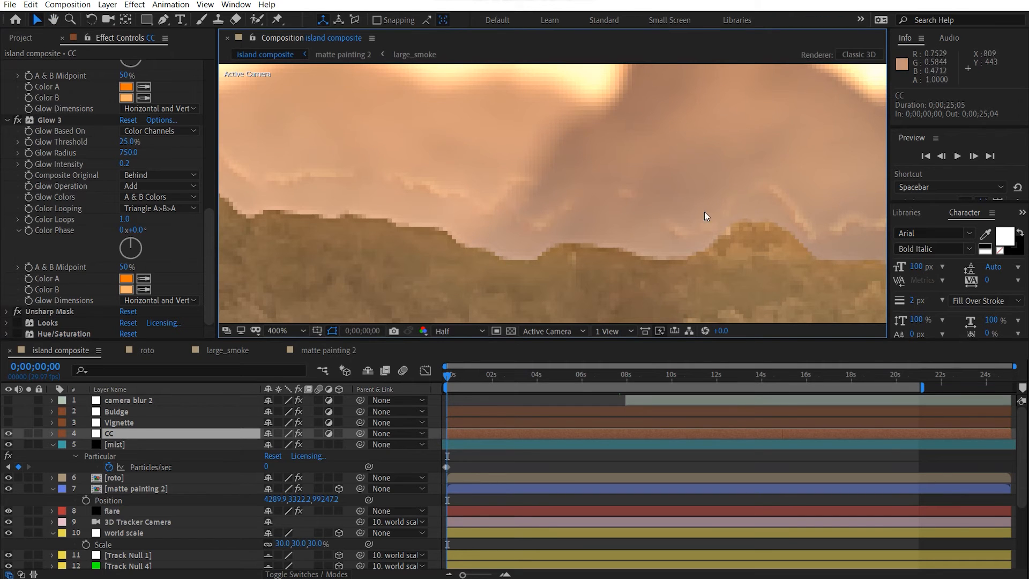
Re-enable the CC layer's Looks effect, review its 3 Way Grade Headstart look in the editor and accept it at 100% strength.
{"action": "scroll", "coordinate": [501, 204], "scroll_direction": "down", "scroll_amount": 4}
{"action": "scroll", "coordinate": [501, 204], "scroll_direction": "down", "scroll_amount": 2}
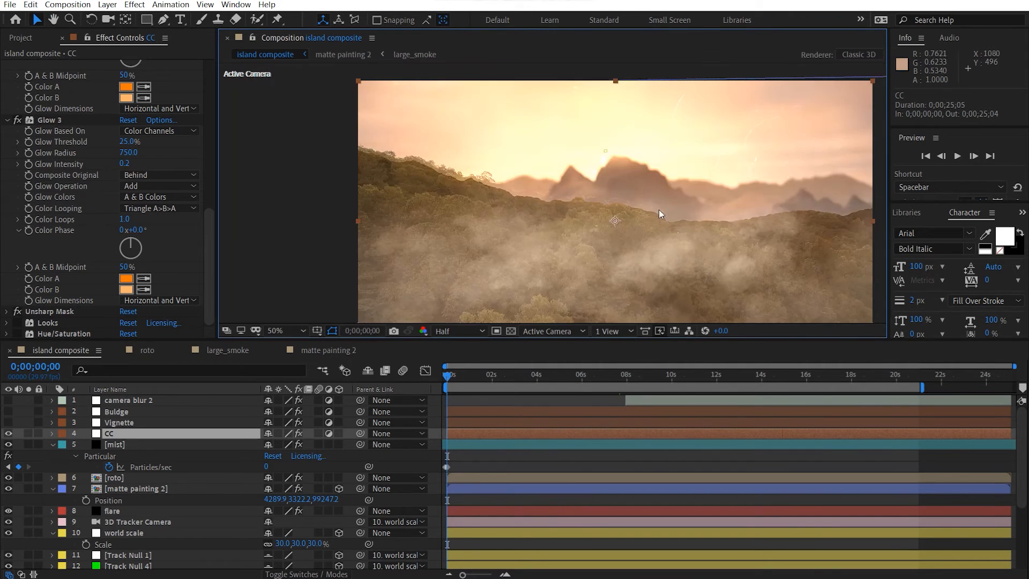
{"action": "left_click", "coordinate": [17, 321]}
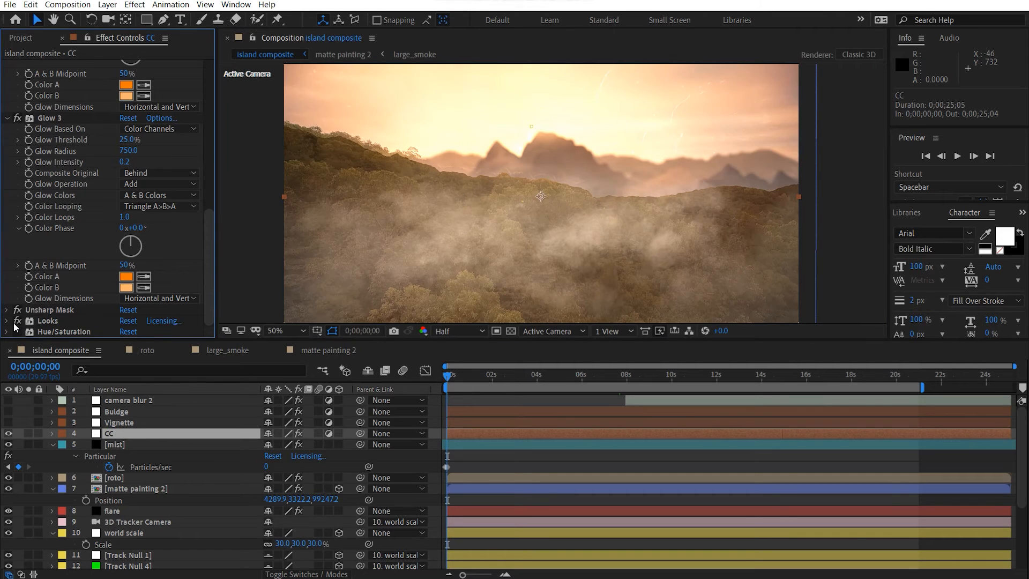
{"action": "left_click", "coordinate": [7, 322]}
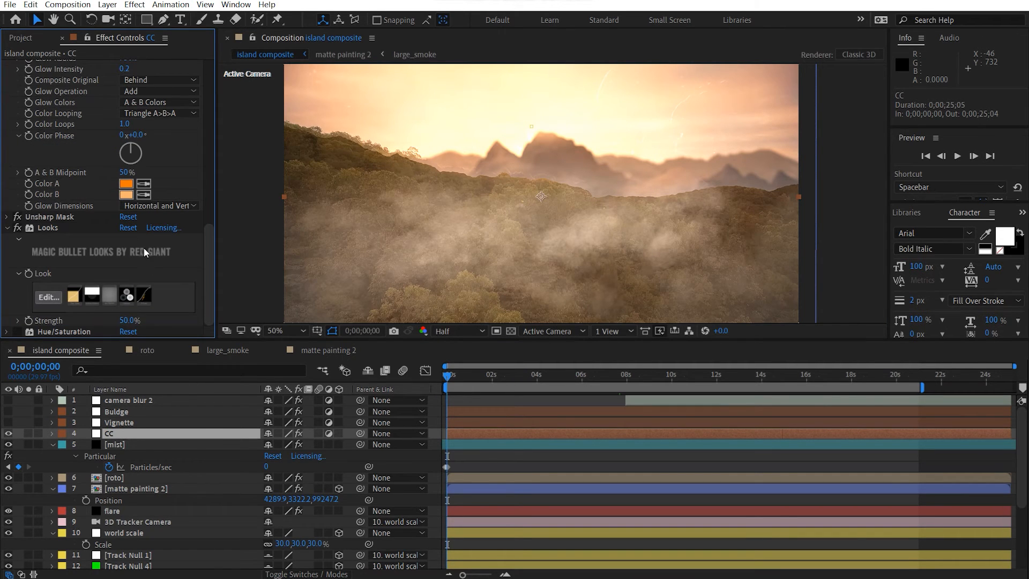
{"action": "left_click", "coordinate": [48, 297]}
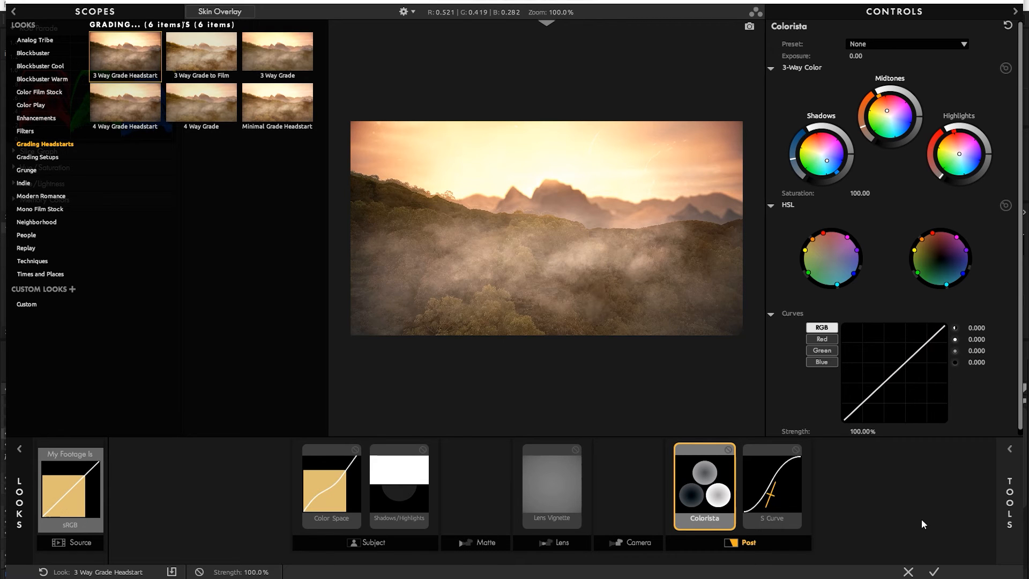
{"action": "left_click", "coordinate": [933, 571]}
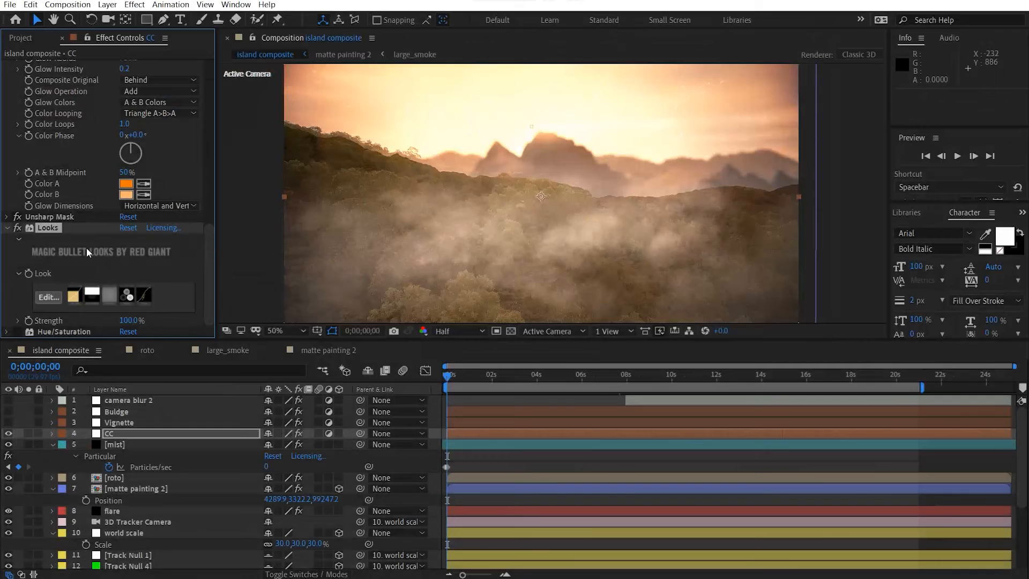
Re-enable the CC layer's Hue/Saturation effect and review its Yellows and Reds channel settings.
{"action": "left_click", "coordinate": [9, 332]}
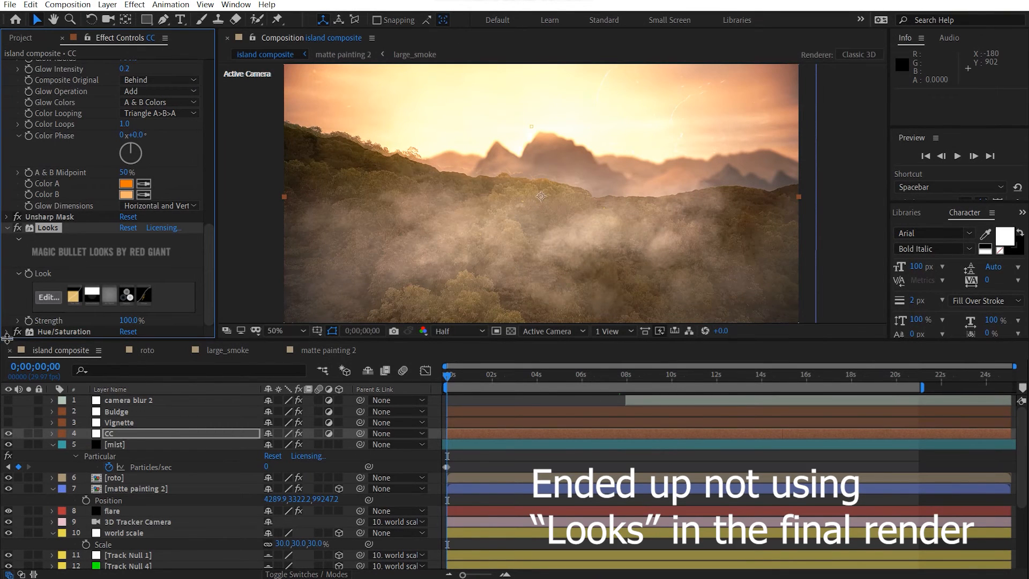
{"action": "scroll", "coordinate": [16, 330], "scroll_direction": "down", "scroll_amount": 5}
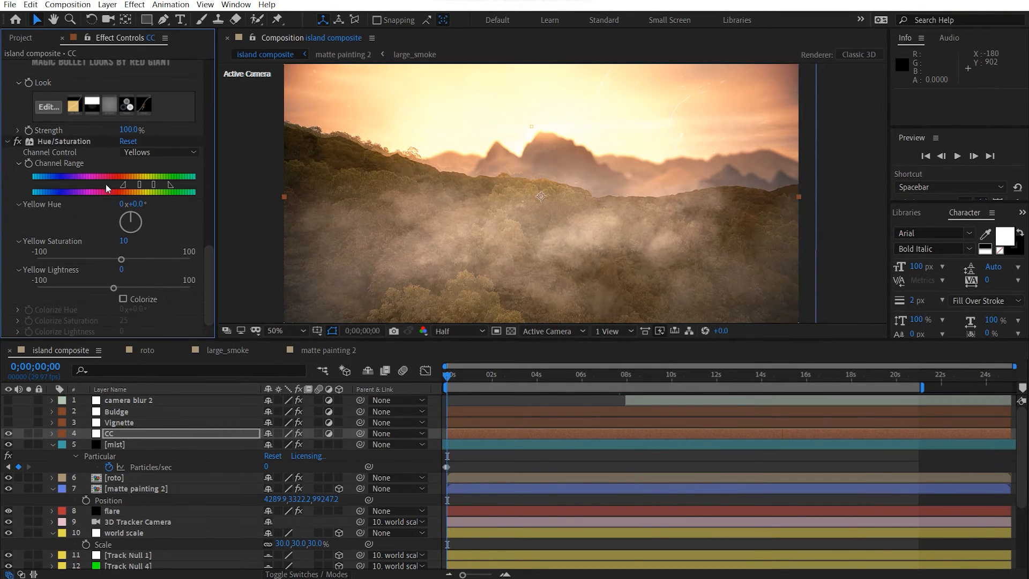
{"action": "left_click", "coordinate": [151, 152]}
{"action": "left_click", "coordinate": [148, 177]}
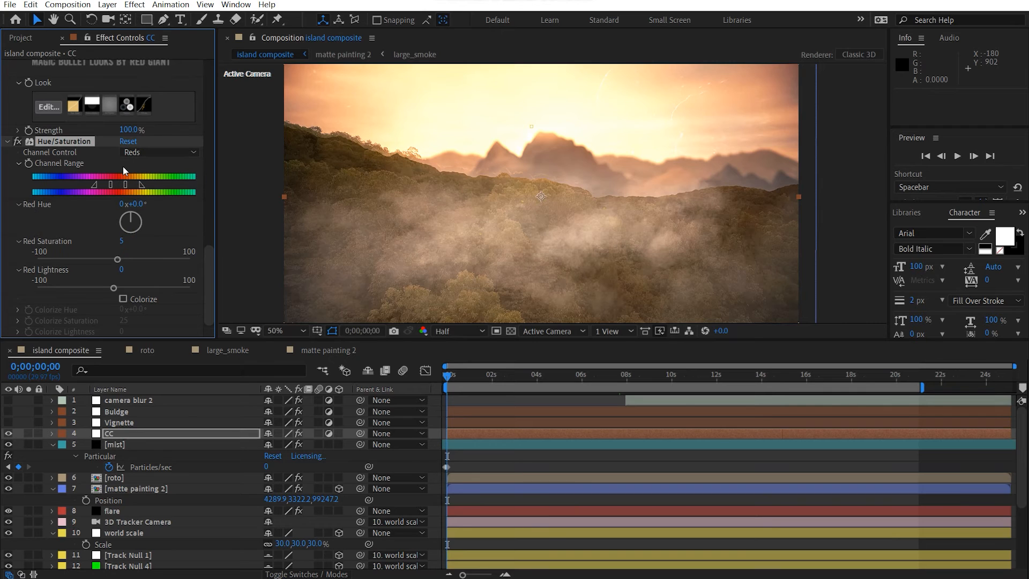
Make the Vignette, Buldge and camera blur 2 adjustment layers visible and check the Vignette layer's mask and Curves.
{"action": "left_click", "coordinate": [8, 423]}
{"action": "left_click", "coordinate": [124, 422]}
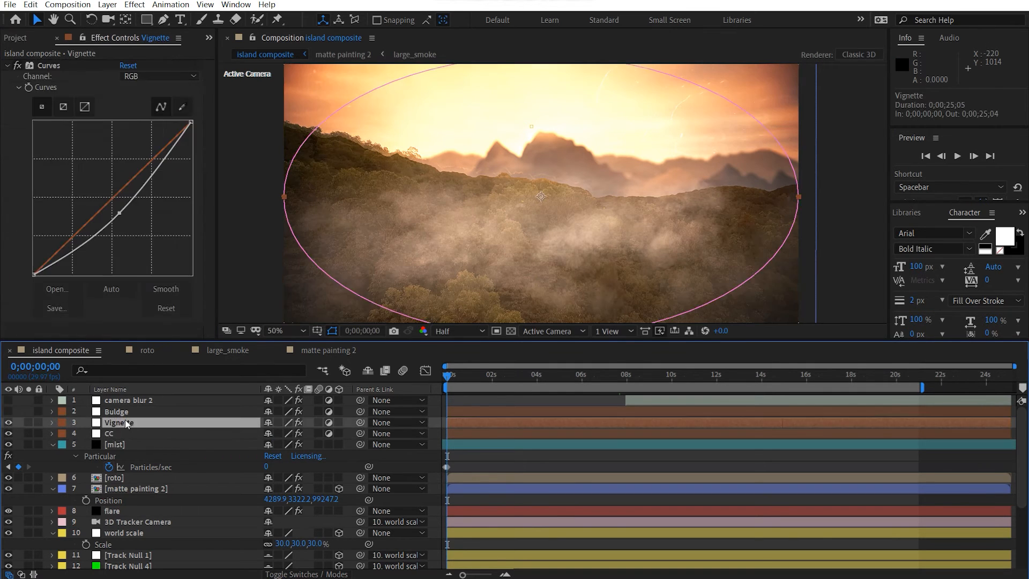
{"action": "left_click", "coordinate": [8, 411]}
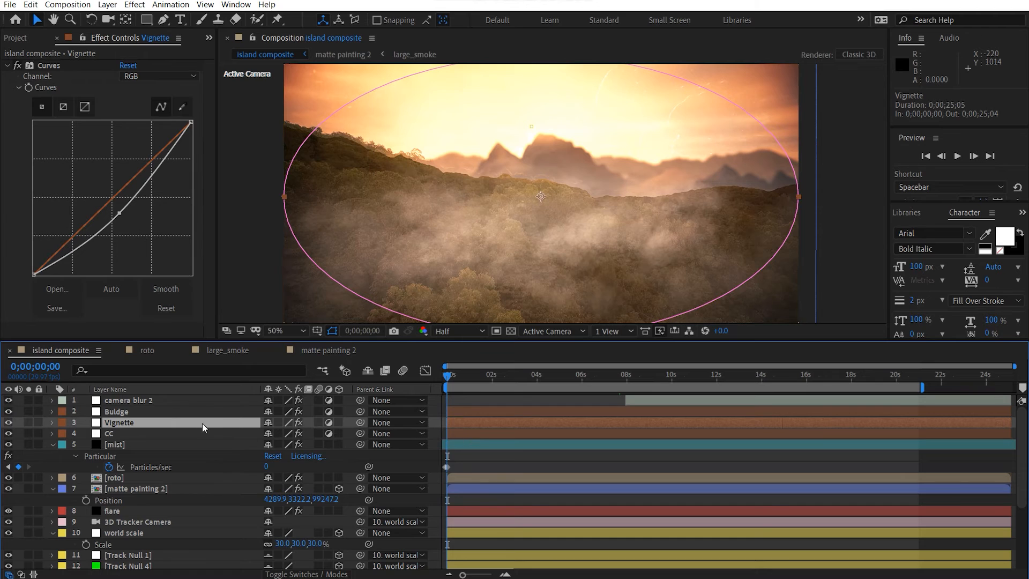
Review camera blur 2's Camera Lens Blur settings and its Mask Path and Opacity keyframes across the timeline.
{"action": "left_click", "coordinate": [174, 400]}
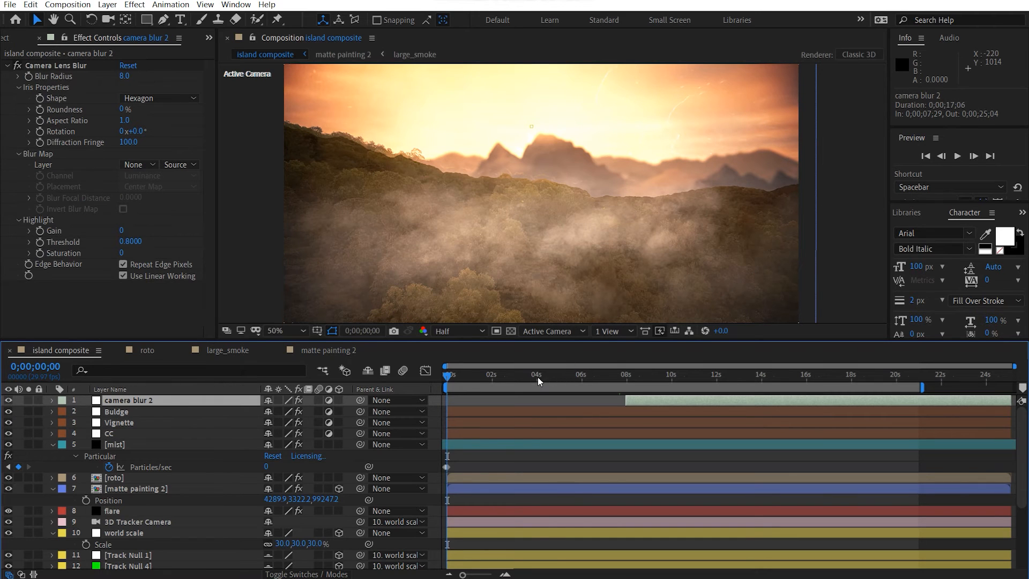
{"action": "left_click_drag", "start_coordinate": [538, 377], "coordinate": [627, 380]}
{"action": "key", "text": "t"}
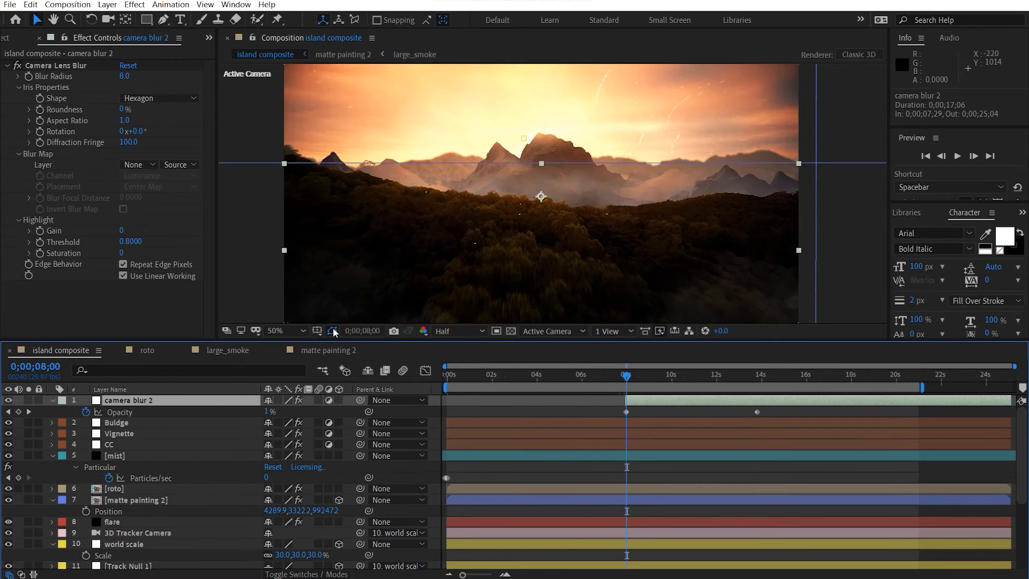
{"action": "key", "text": "comma"}
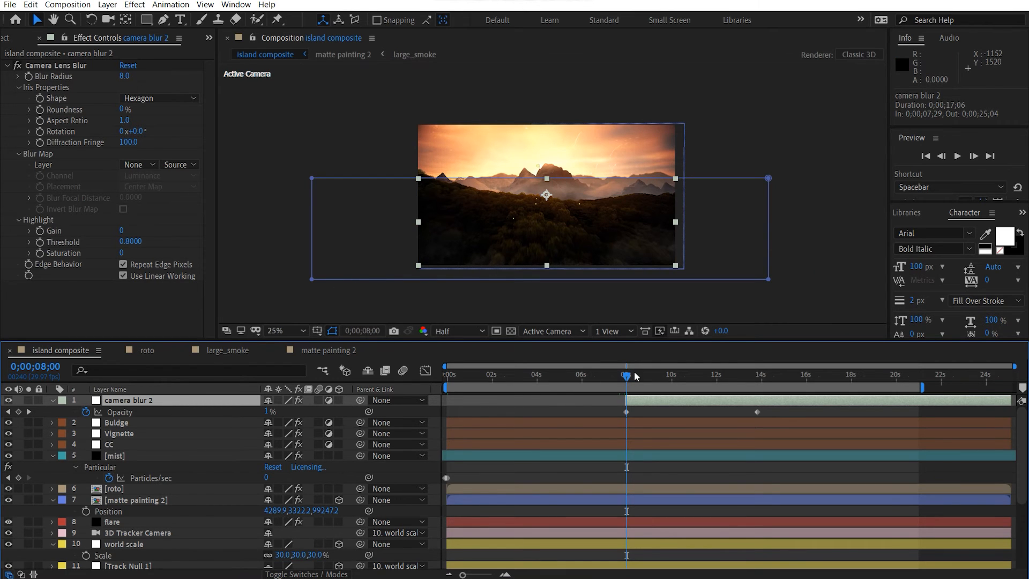
{"action": "left_click_drag", "start_coordinate": [627, 378], "coordinate": [722, 378]}
{"action": "key", "text": "u"}
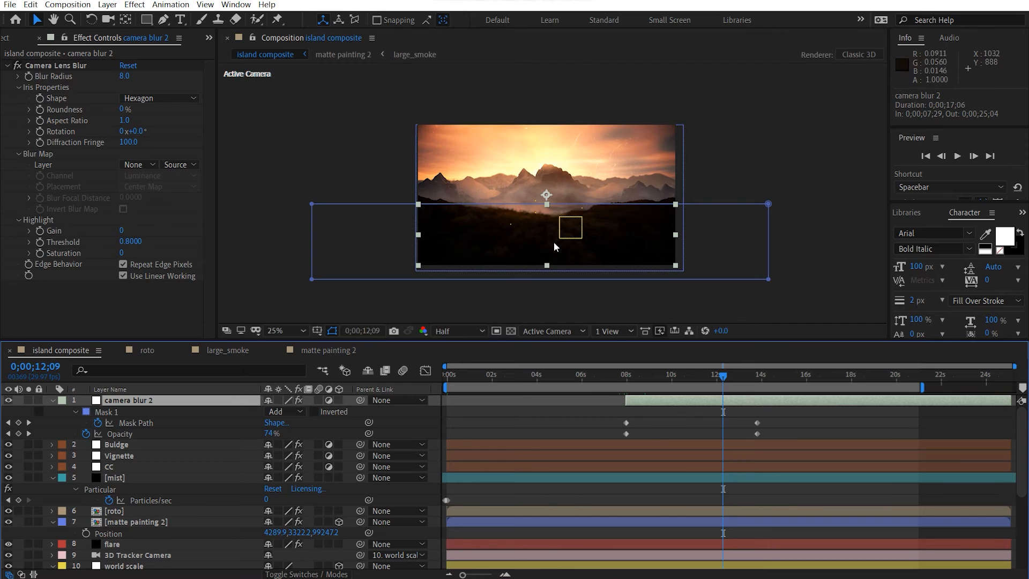
{"action": "key", "text": "period"}
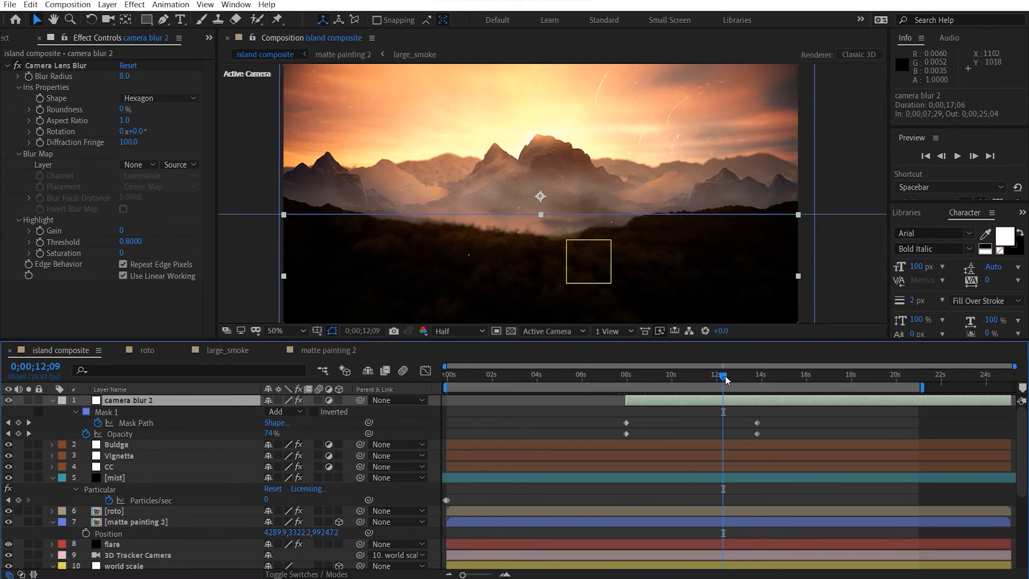
{"action": "left_click_drag", "start_coordinate": [725, 375], "coordinate": [298, 384]}
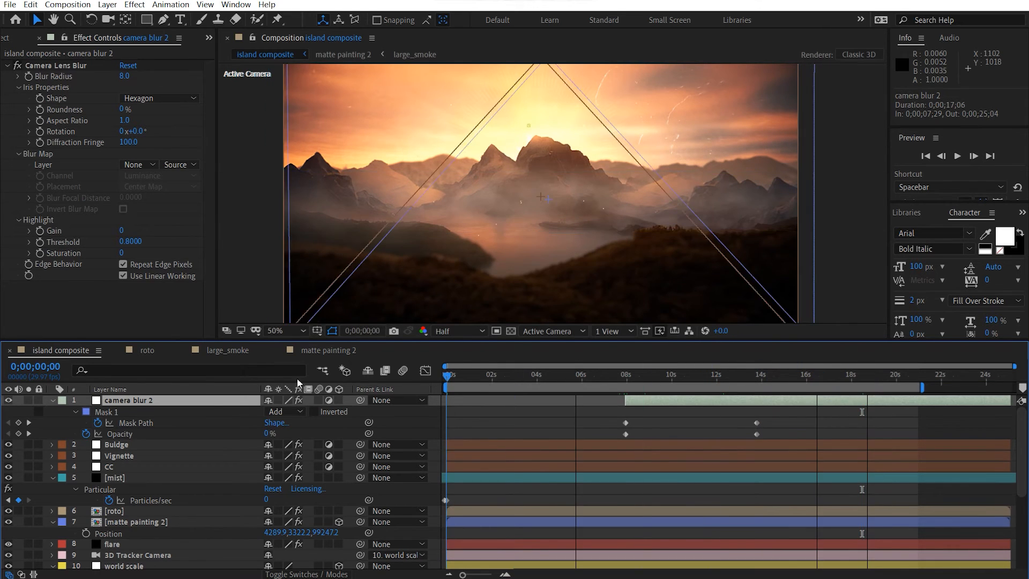
Collapse the open properties of the camera blur 2, mist, matte painting 2 and world scale layers.
{"action": "left_click", "coordinate": [53, 400]}
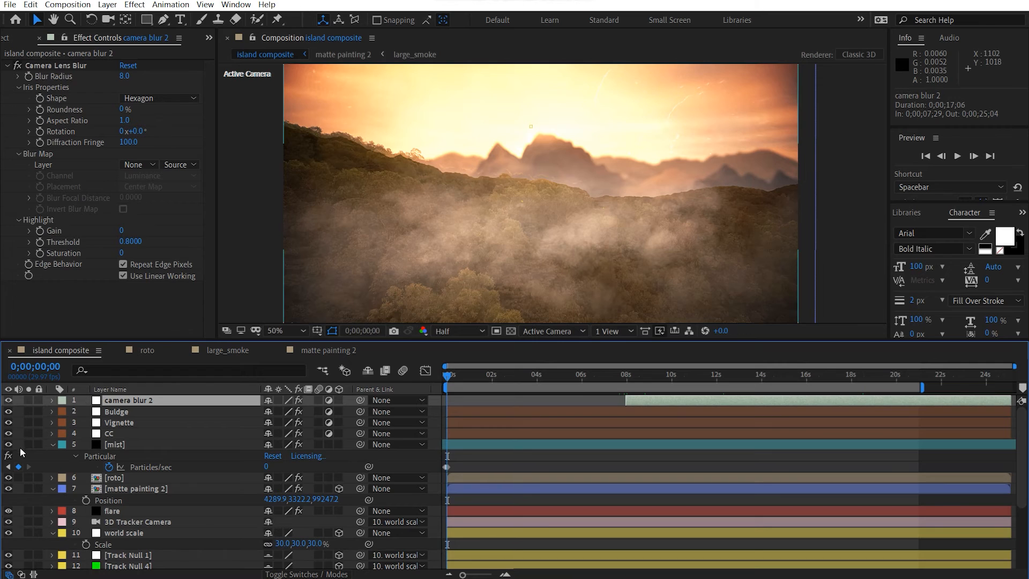
{"action": "left_click", "coordinate": [50, 444]}
{"action": "left_click", "coordinate": [53, 467]}
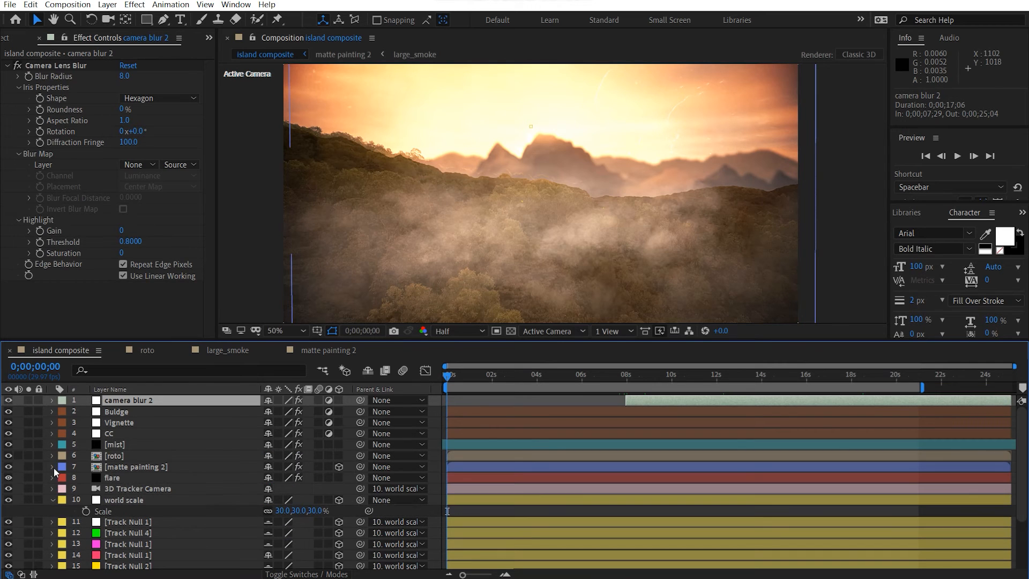
{"action": "left_click", "coordinate": [52, 499]}
Make the freeze frame layer visible and solo it together with the Islands - 2119.mp4 footage.
{"action": "scroll", "coordinate": [158, 481], "scroll_direction": "down", "scroll_amount": 3}
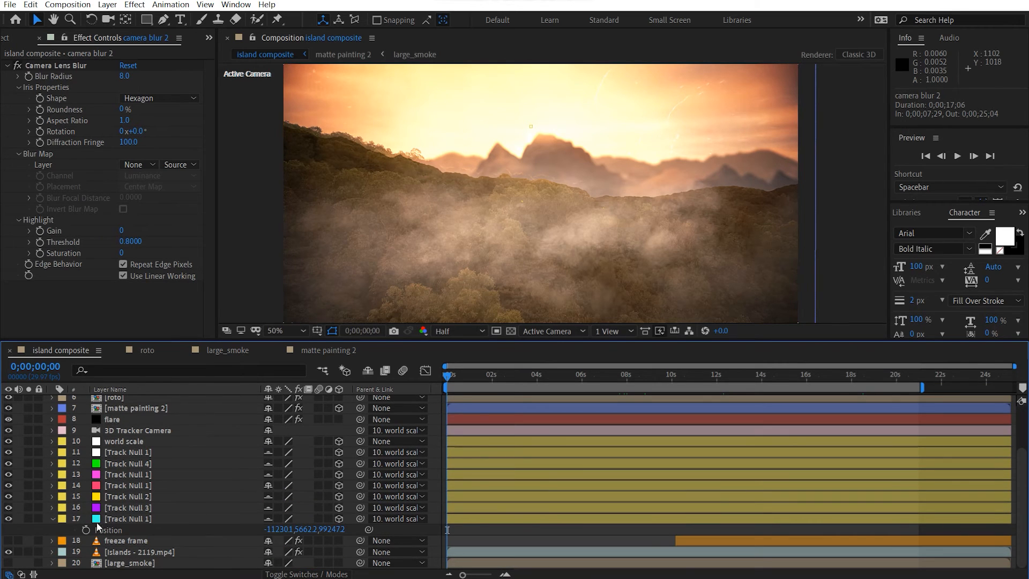
{"action": "left_click", "coordinate": [9, 541]}
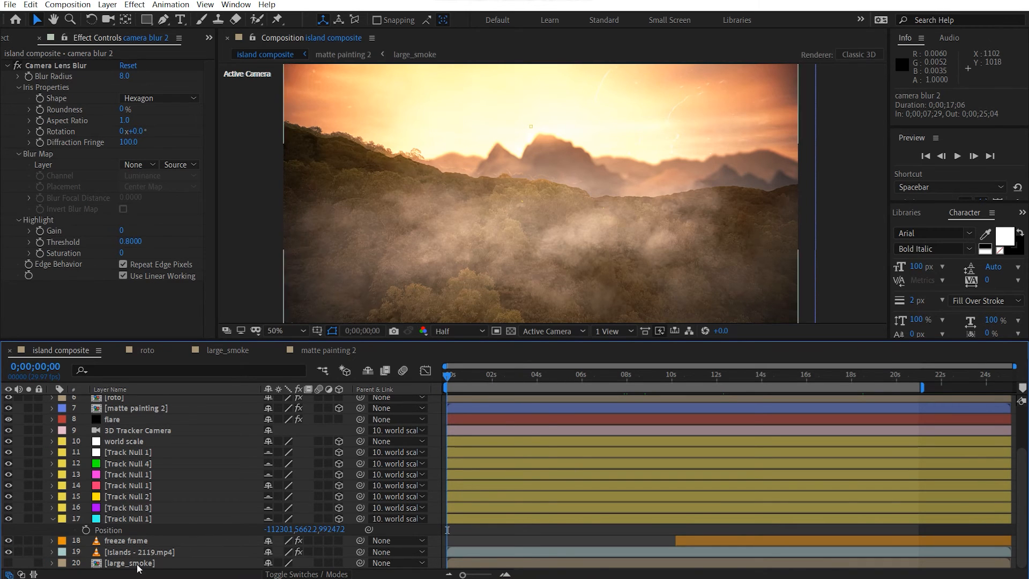
{"action": "left_click", "coordinate": [28, 541]}
{"action": "left_click", "coordinate": [28, 552]}
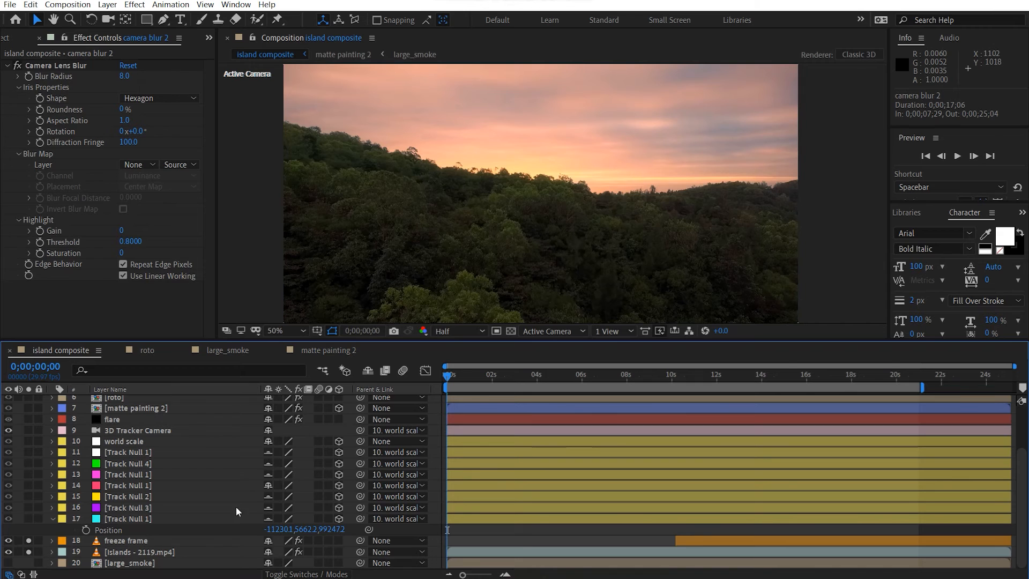
Inspect the freeze frame layer's masked patch over the small island up close at 0;00;10;11.
{"action": "left_click", "coordinate": [131, 549]}
{"action": "left_click", "coordinate": [153, 540]}
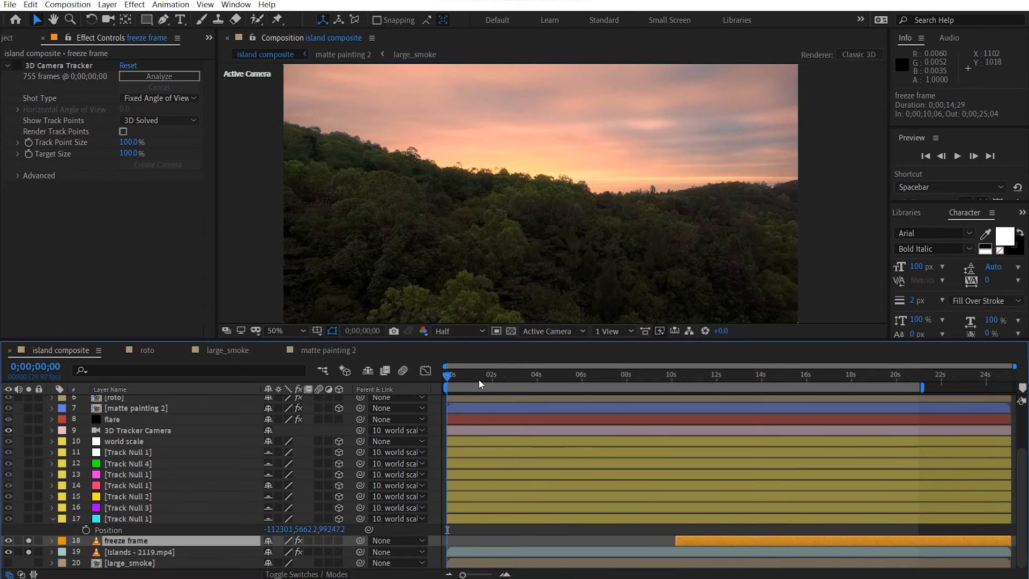
{"action": "left_click_drag", "start_coordinate": [479, 384], "coordinate": [680, 382]}
{"action": "scroll", "coordinate": [477, 225], "scroll_direction": "up", "scroll_amount": 4}
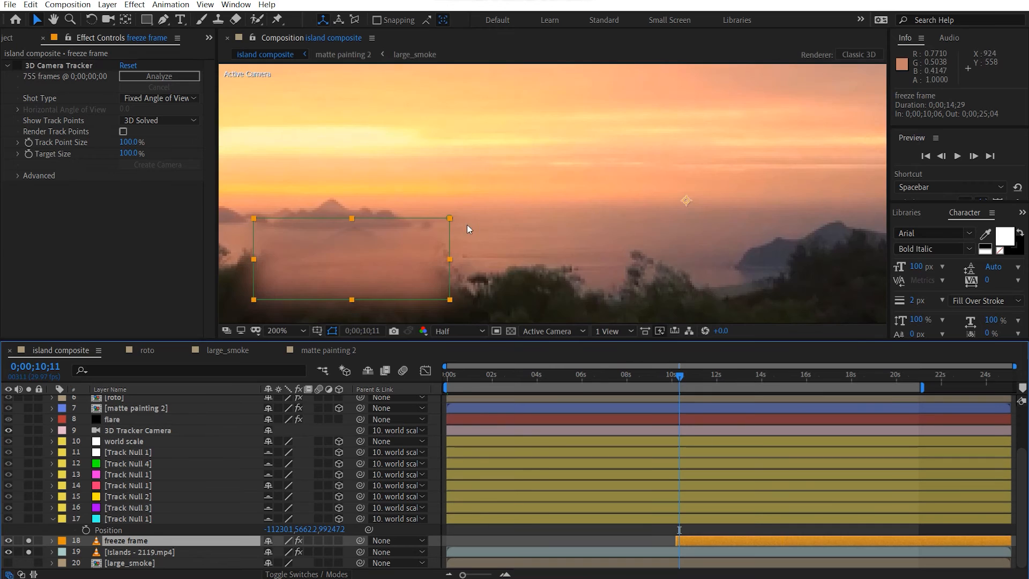
{"action": "left_click_drag", "start_coordinate": [269, 215], "coordinate": [411, 152]}
Take the freeze frame layer out of solo and duplicate the Islands - 2119.mp4 layer.
{"action": "left_click", "coordinate": [29, 540]}
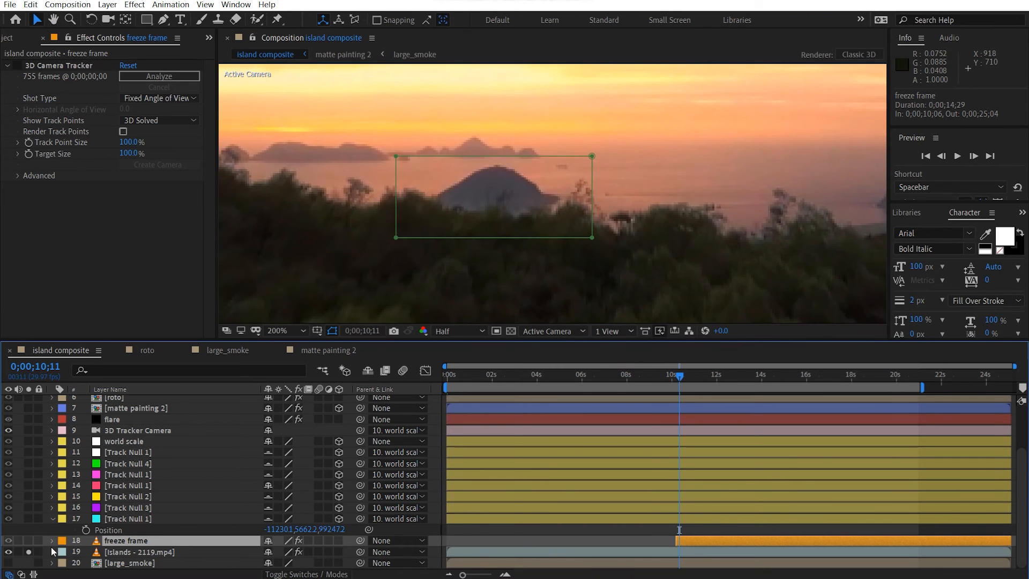
{"action": "left_click", "coordinate": [119, 552]}
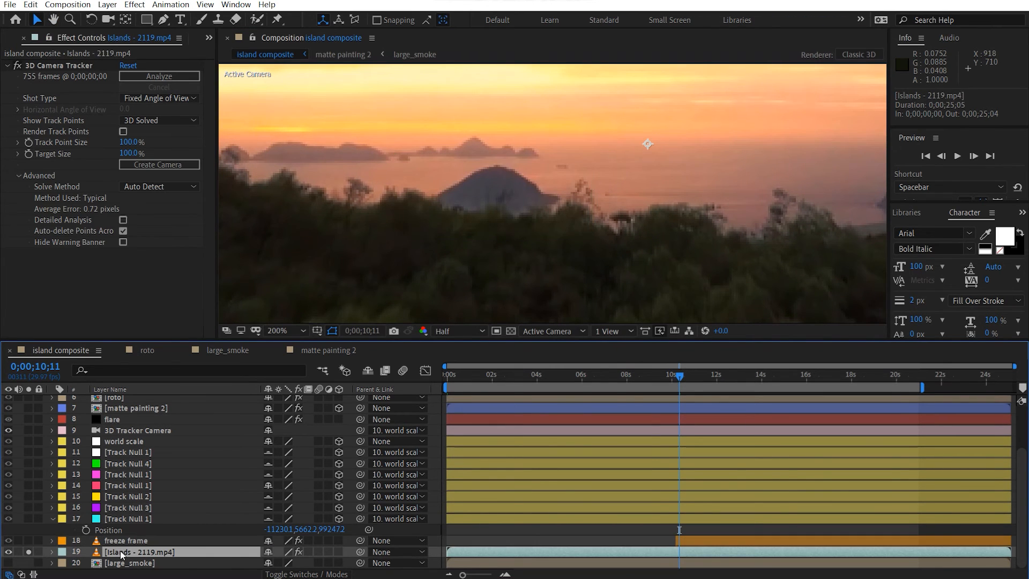
{"action": "key", "text": "ctrl+d"}
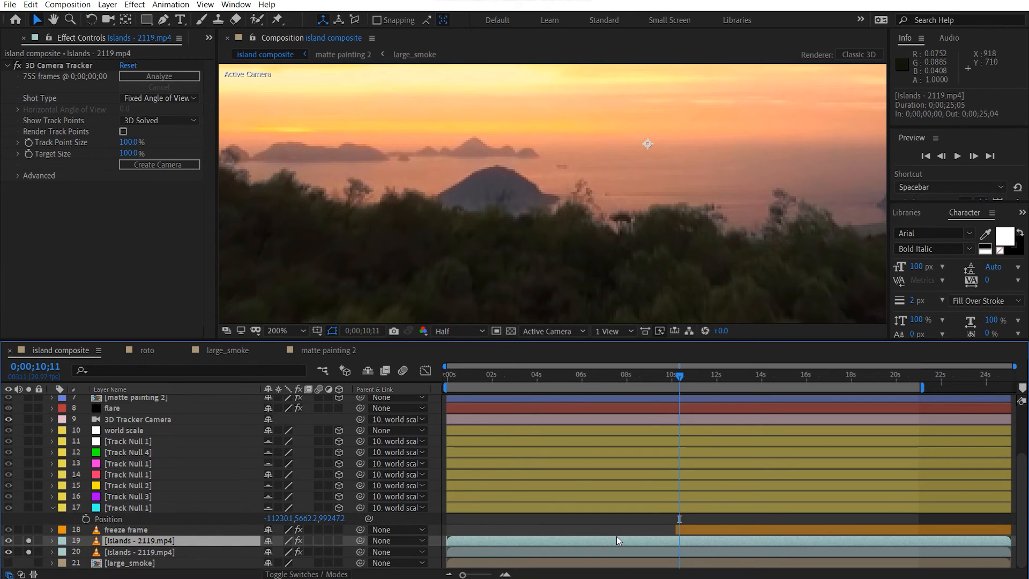
At 0;00;20;22, draw a rectangular mask around the small dark island on the duplicated footage layer.
{"action": "left_click", "coordinate": [911, 372]}
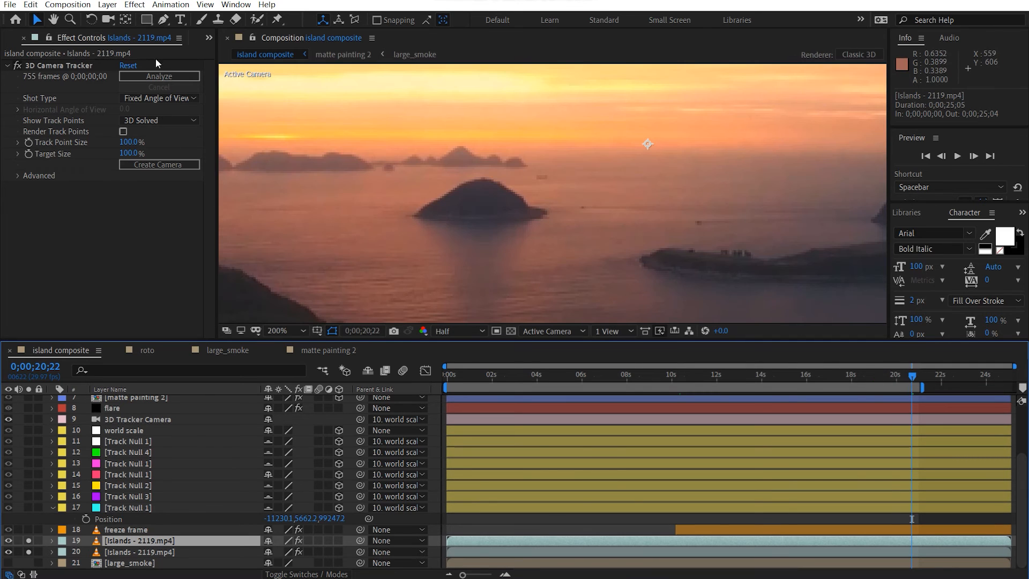
{"action": "key", "text": "q"}
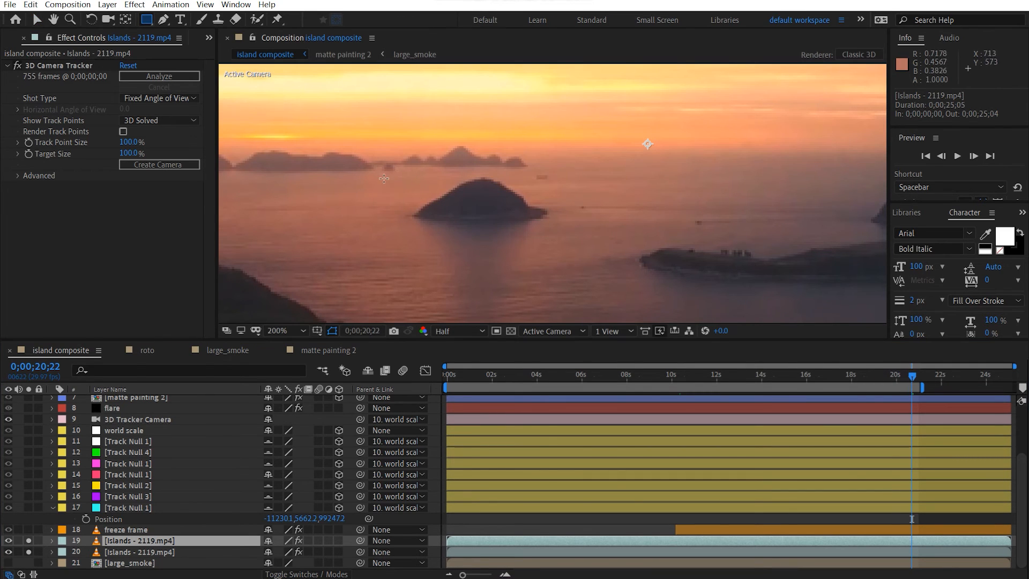
{"action": "mouse_move", "coordinate": [407, 172]}
{"action": "left_mouse_down"}
{"action": "mouse_move", "coordinate": [482, 204]}
{"action": "mouse_move", "coordinate": [580, 219]}
{"action": "mouse_move", "coordinate": [553, 235]}
{"action": "left_mouse_up"}
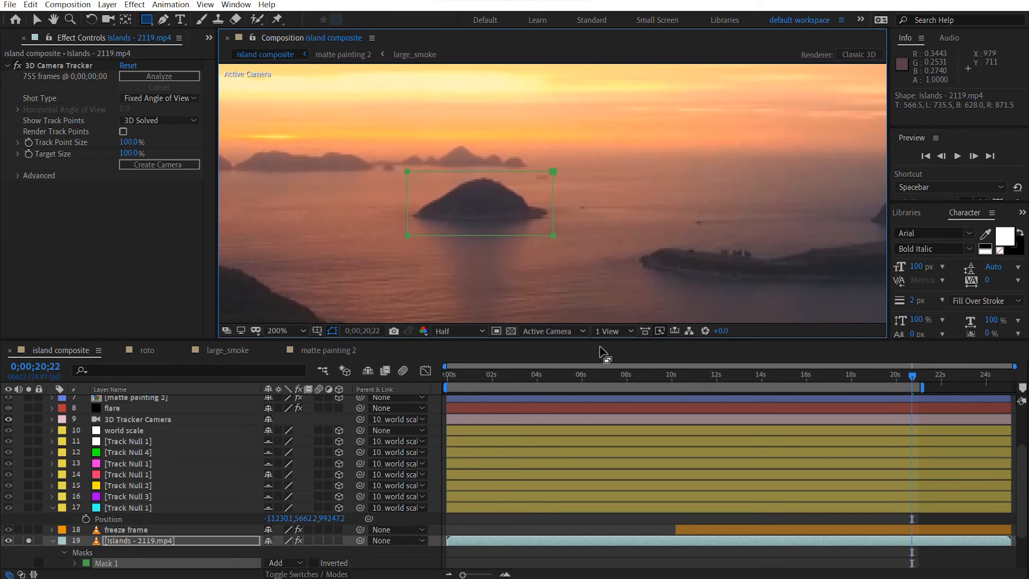
Set the island mask's feather to 20 pixels on the duplicated footage layer.
{"action": "key", "text": "f"}
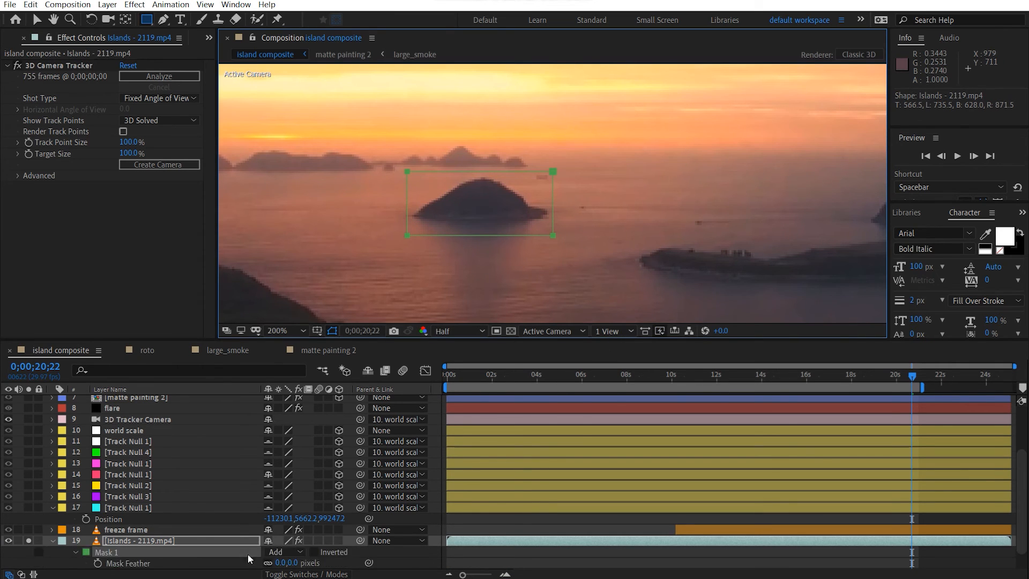
{"action": "left_click", "coordinate": [293, 562]}
{"action": "type", "text": "20"}
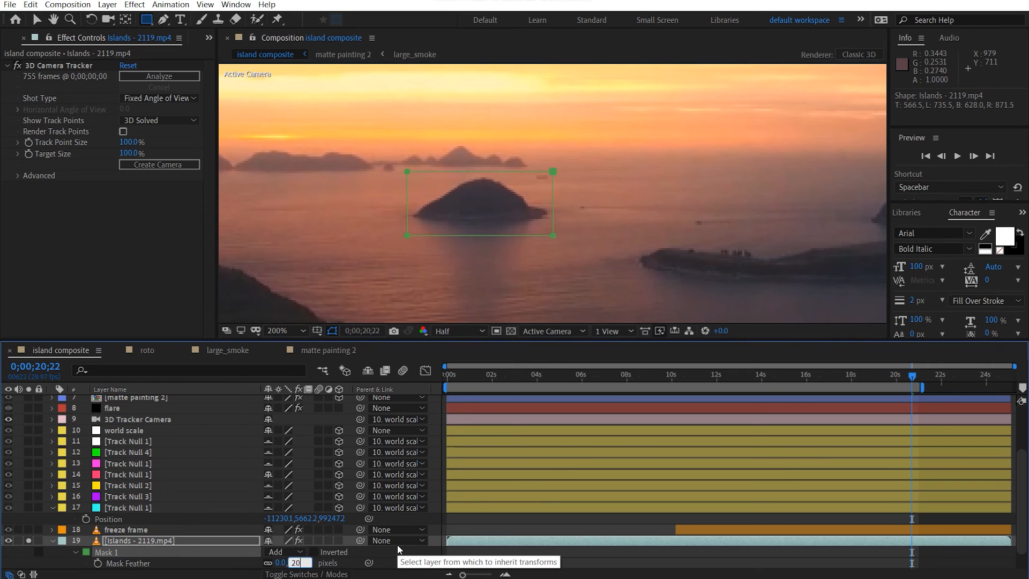
{"action": "key", "text": "Return"}
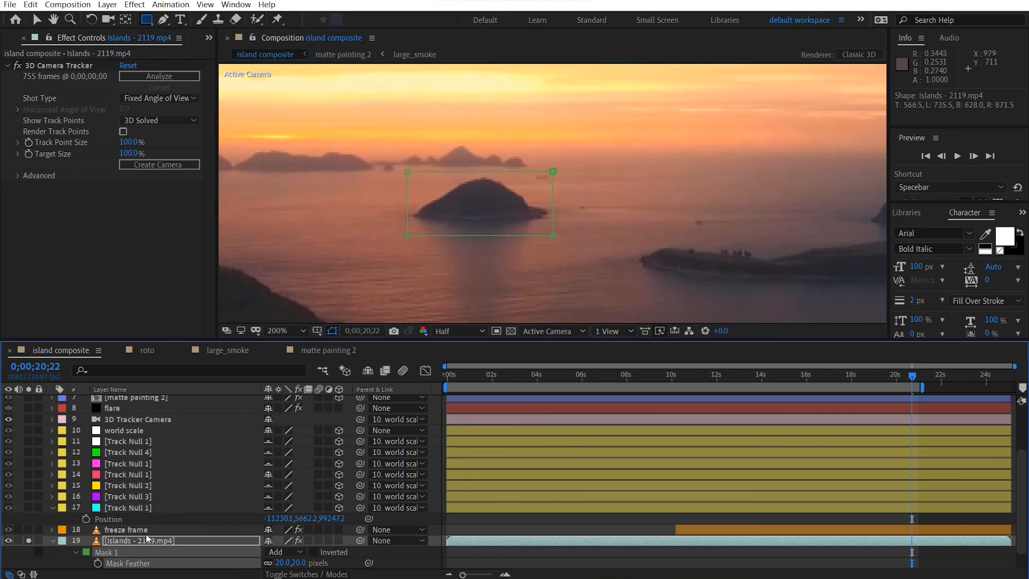
Shift the duplicate's footage inside its mask by about 133.5, -28 to cover the island with sea, and extend the mask downward to about 113.8% height.
{"action": "left_click", "coordinate": [125, 19]}
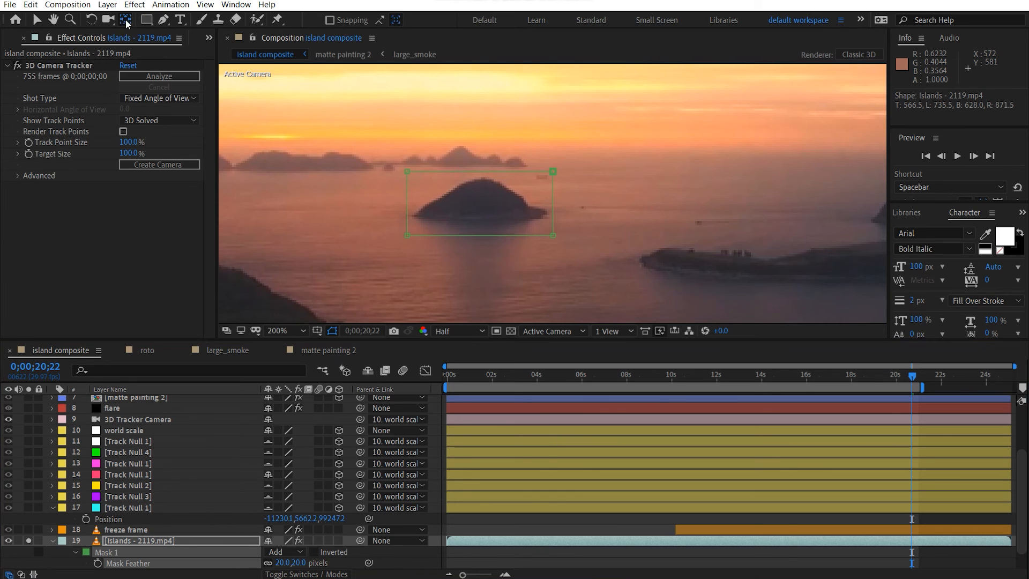
{"action": "left_click_drag", "start_coordinate": [472, 203], "coordinate": [606, 169]}
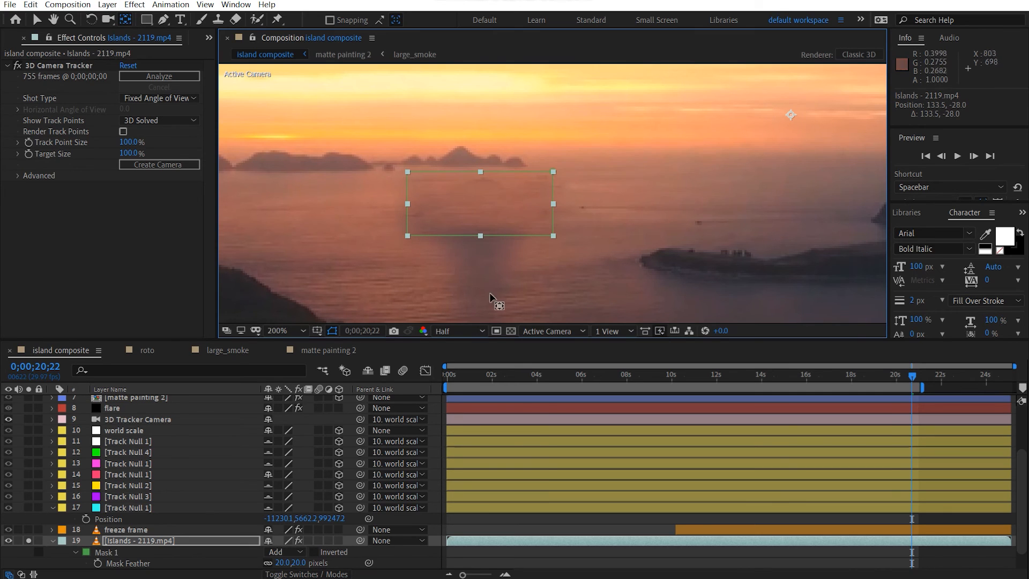
{"action": "key", "text": "v"}
{"action": "left_click", "coordinate": [496, 235]}
{"action": "left_click_drag", "start_coordinate": [482, 236], "coordinate": [478, 244]}
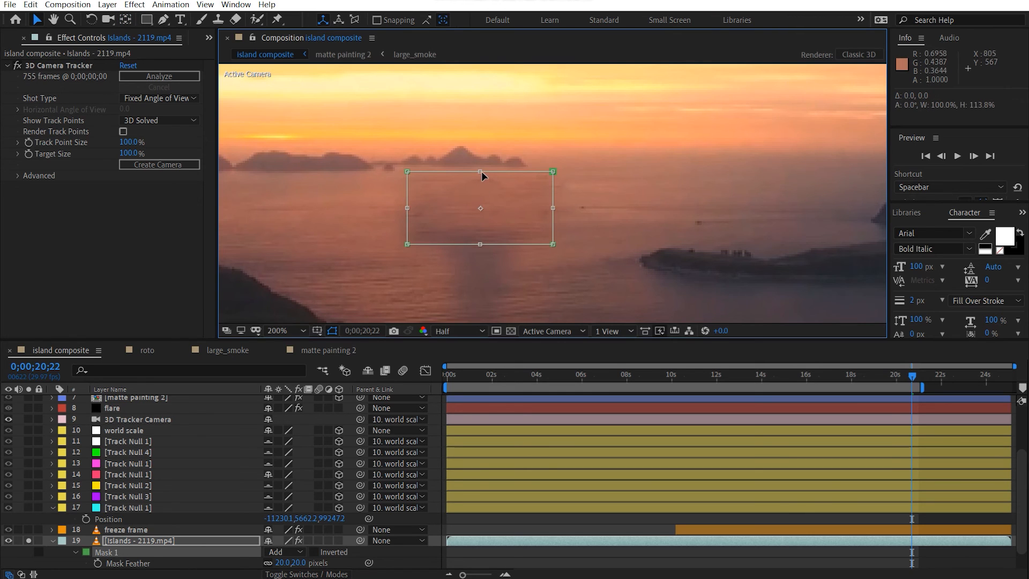
Extend the top edge of the duplicated footage layer's island mask upward to about 111.4% height.
{"action": "left_click_drag", "start_coordinate": [481, 172], "coordinate": [480, 162]}
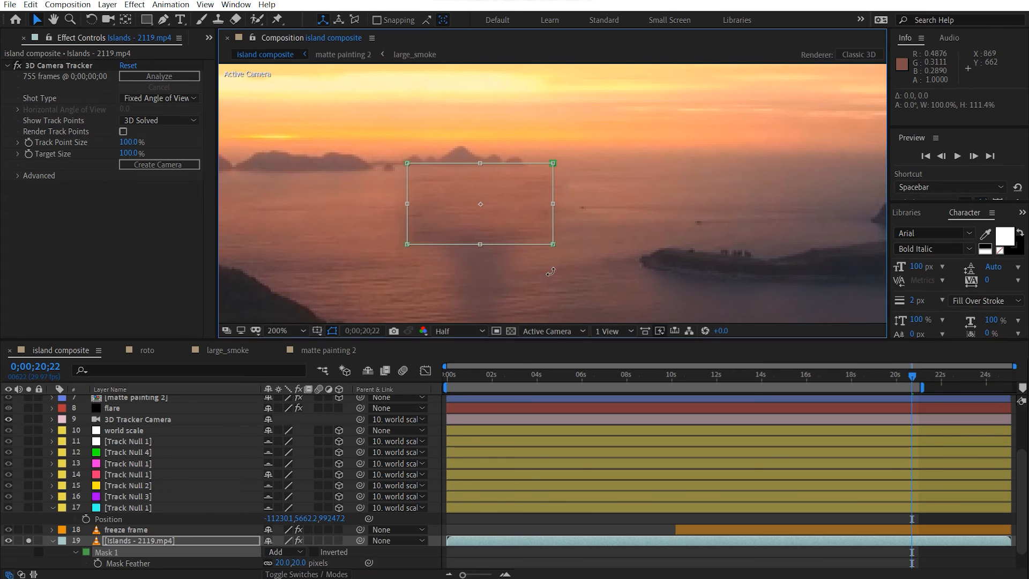
{"action": "left_click", "coordinate": [600, 274]}
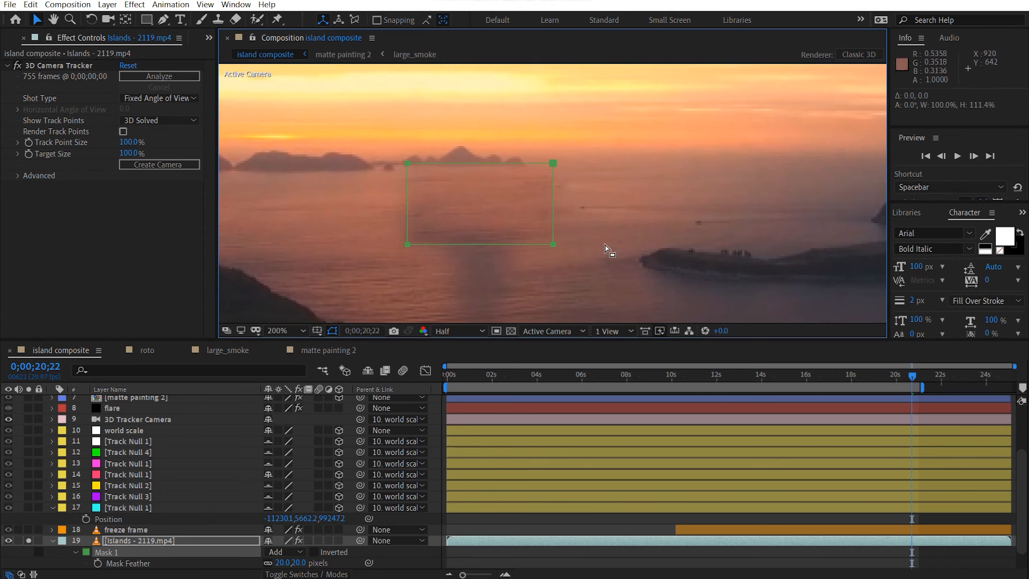
{"action": "scroll", "coordinate": [605, 248], "scroll_direction": "down", "scroll_amount": 4}
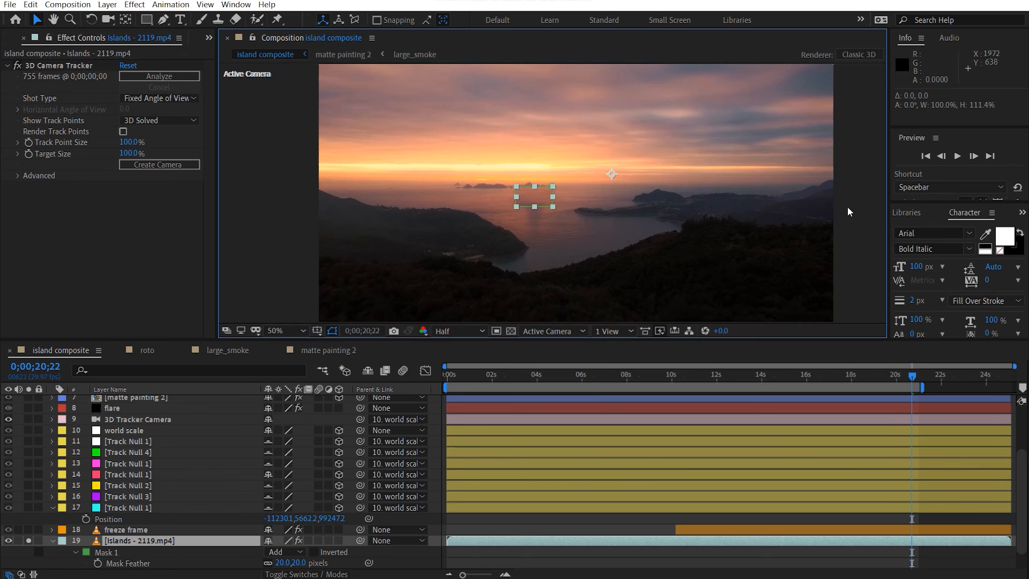
{"action": "scroll", "coordinate": [586, 207], "scroll_direction": "up", "scroll_amount": 4}
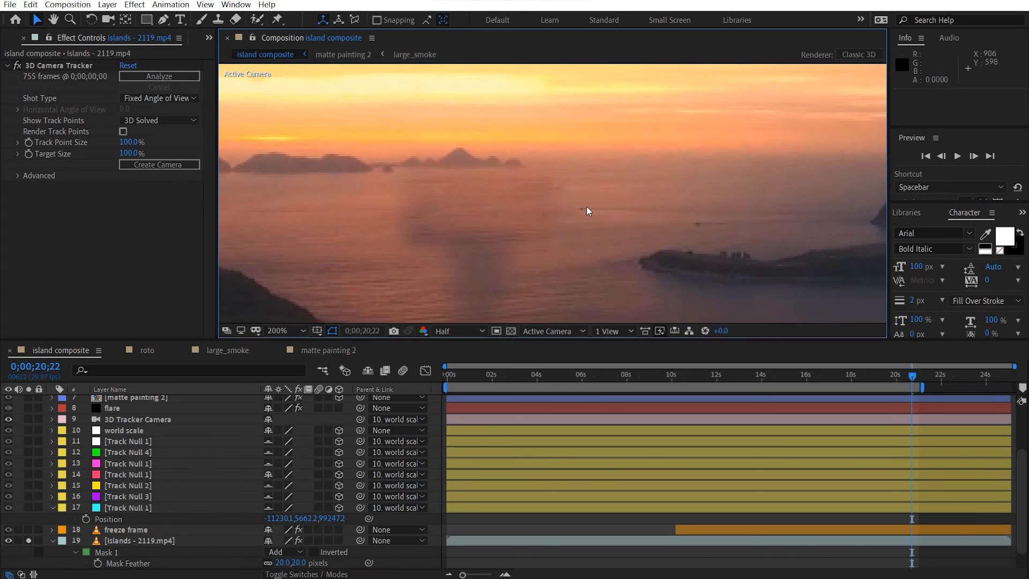
Try a feather of 30 pixels on the duplicate's island mask, and settle on 25 pixels.
{"action": "left_click", "coordinate": [284, 563]}
{"action": "type", "text": "30"}
{"action": "key", "text": "Return"}
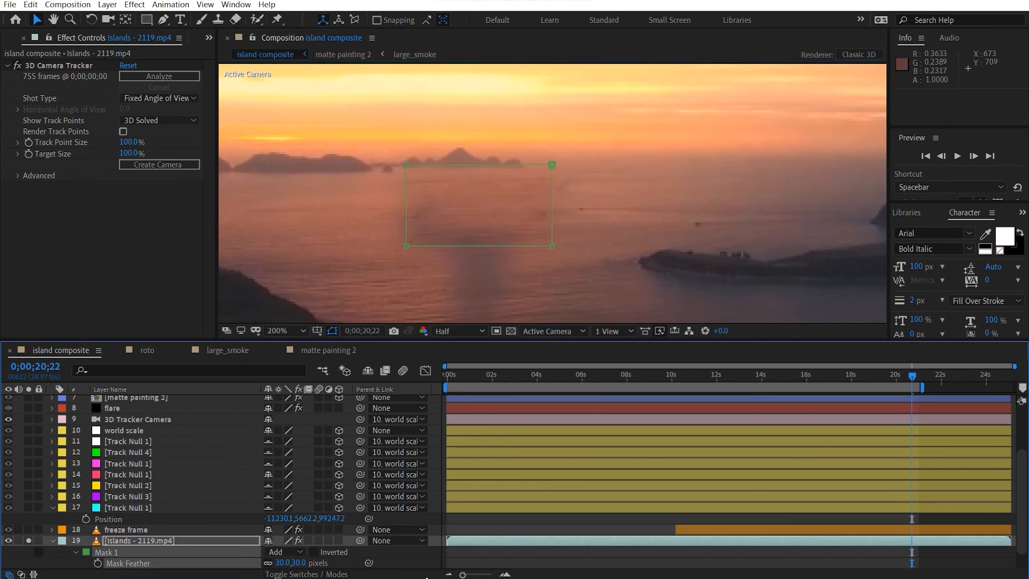
{"action": "left_click", "coordinate": [300, 562]}
{"action": "type", "text": "25"}
{"action": "key", "text": "Return"}
{"action": "key", "text": "comma"}
{"action": "key", "text": "comma"}
{"action": "left_click", "coordinate": [850, 207]}
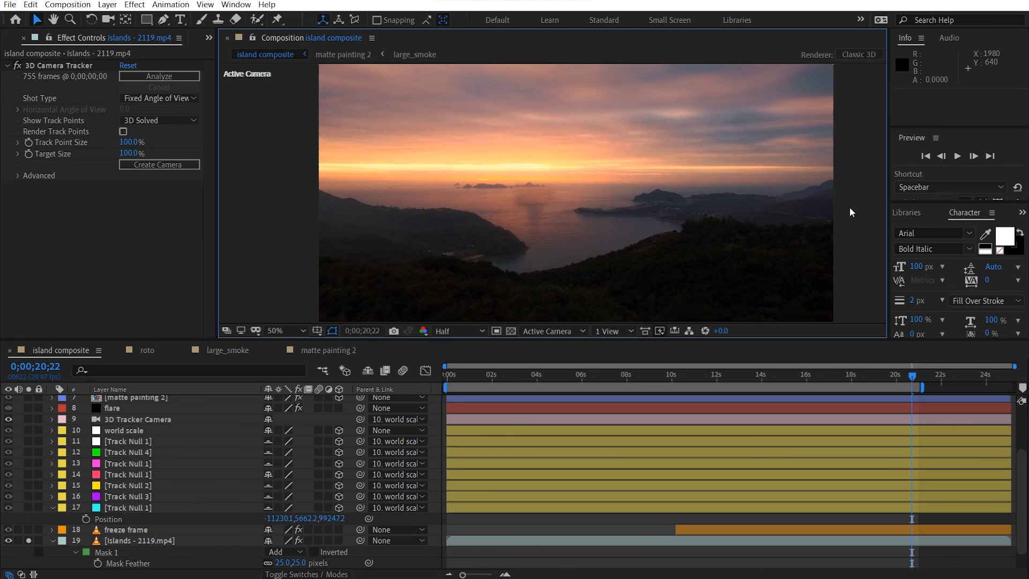
Freeze the masked duplicate layer on its frame at 0;00;20;22 and check the patch at 0;00;10;20.
{"action": "left_click", "coordinate": [162, 539]}
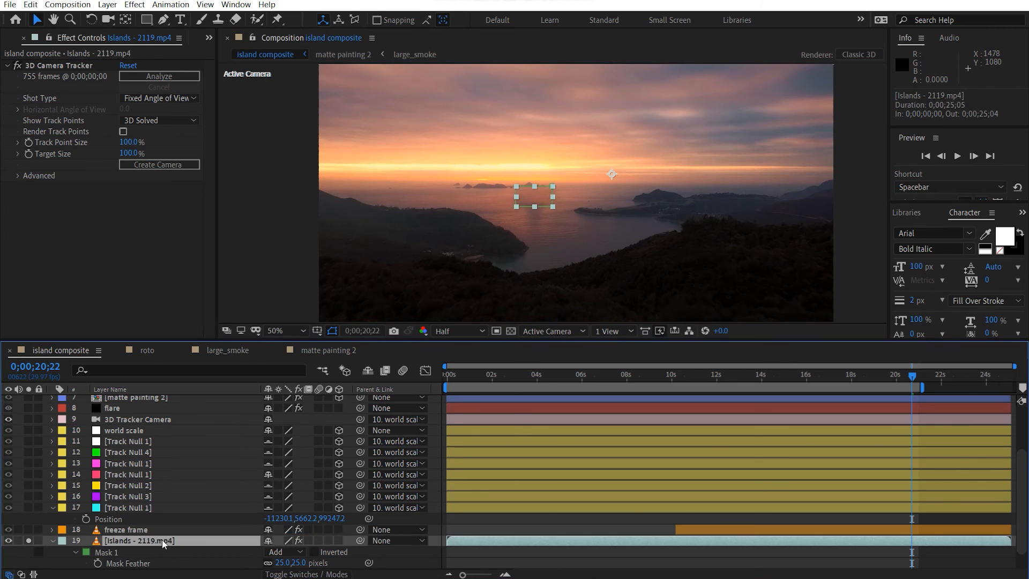
{"action": "right_click", "coordinate": [162, 539]}
{"action": "mouse_move", "coordinate": [220, 280]}
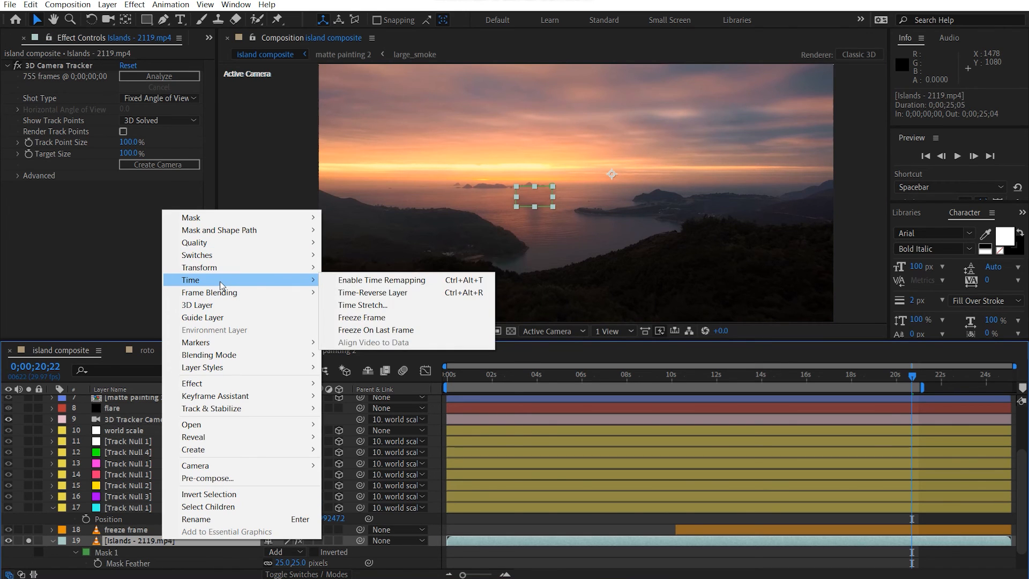
{"action": "left_click", "coordinate": [370, 317]}
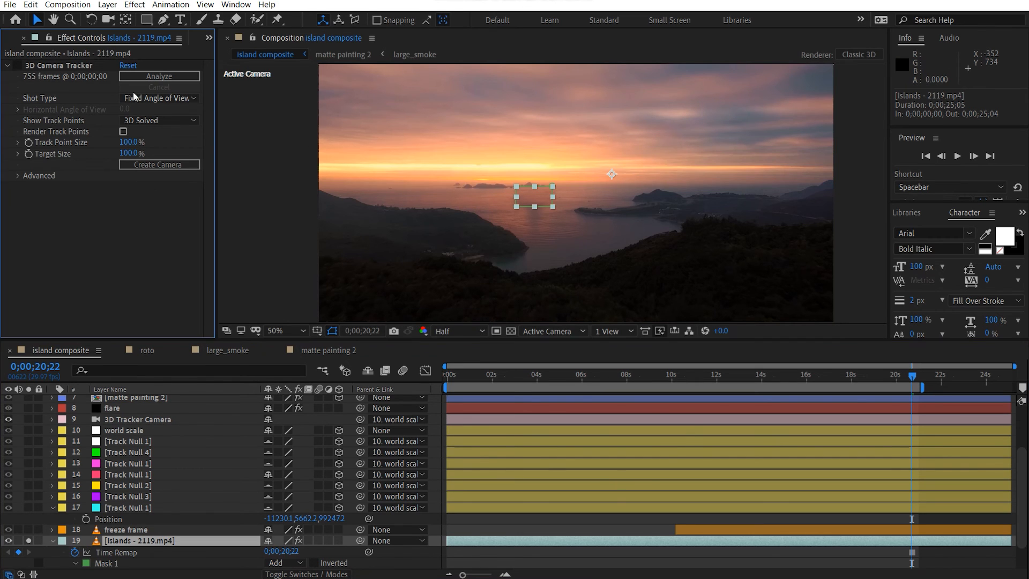
{"action": "scroll", "coordinate": [496, 191], "scroll_direction": "up", "scroll_amount": 4}
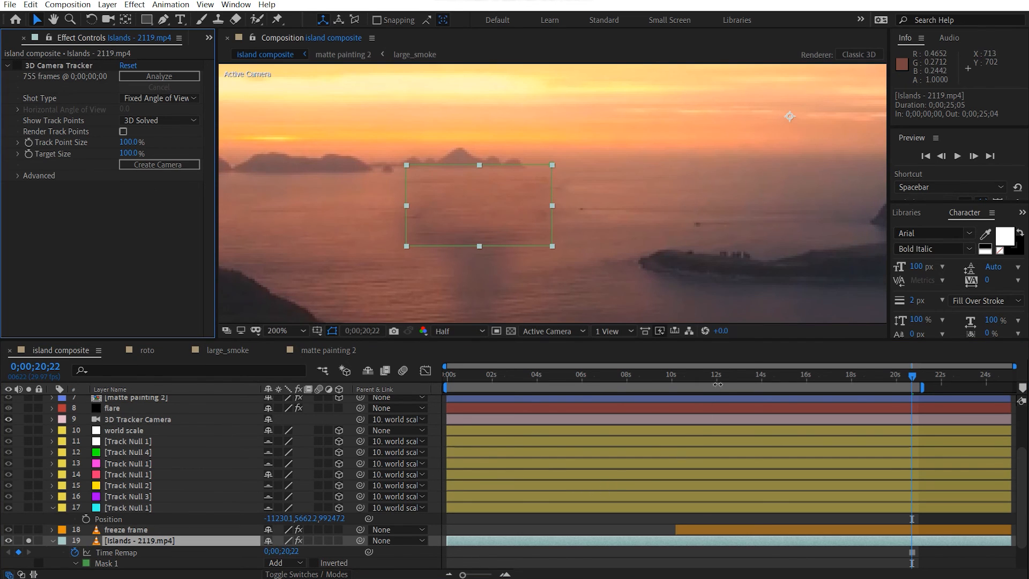
{"action": "left_click_drag", "start_coordinate": [721, 375], "coordinate": [686, 377]}
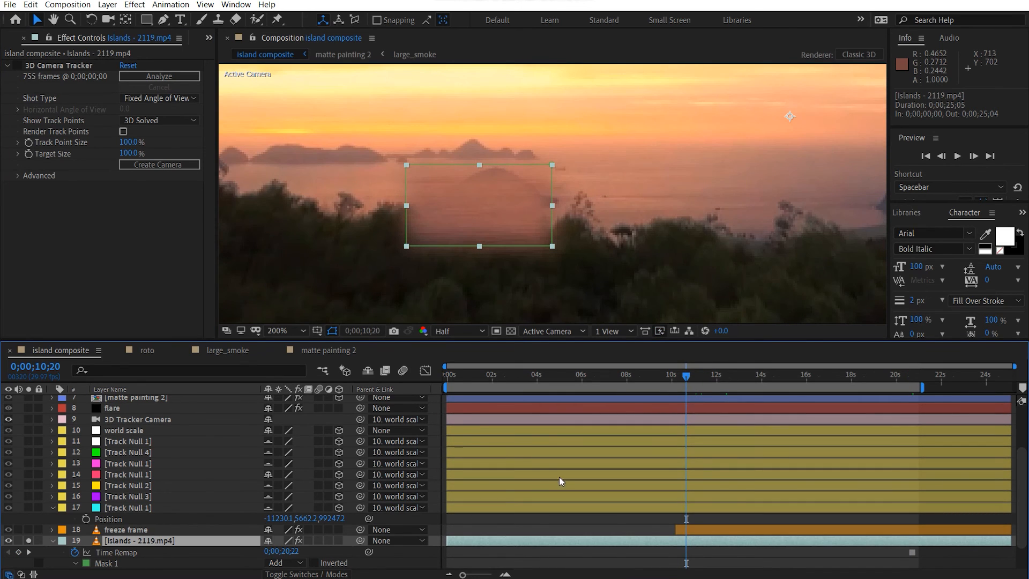
Start Mask Path keyframing on the frozen duplicate's Mask 1 at 0;00;16;11 and move that keyframe to 0;00;20;29.
{"action": "left_click", "coordinate": [141, 563]}
{"action": "left_click", "coordinate": [813, 375]}
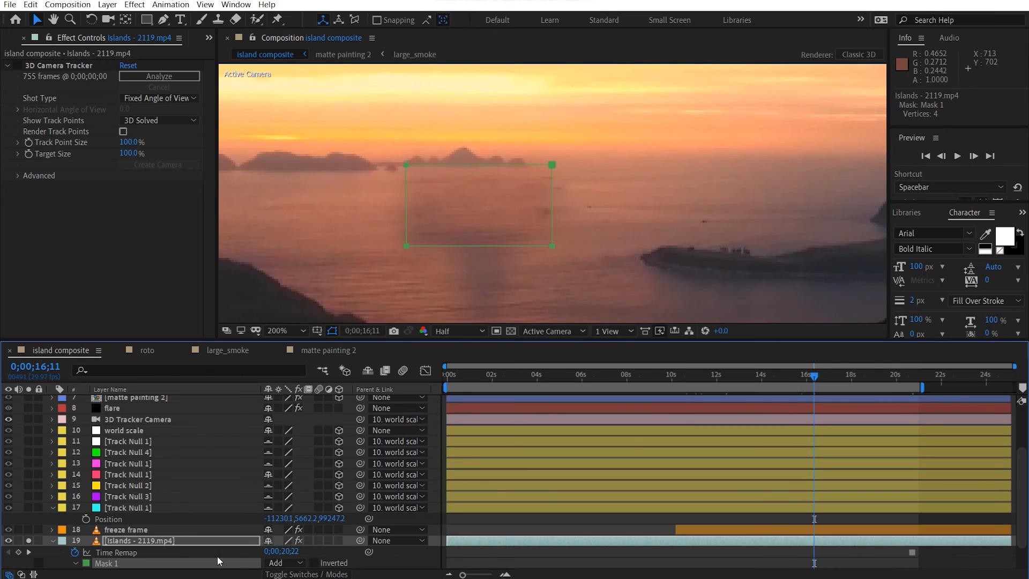
{"action": "scroll", "coordinate": [27, 513], "scroll_direction": "down", "scroll_amount": 1}
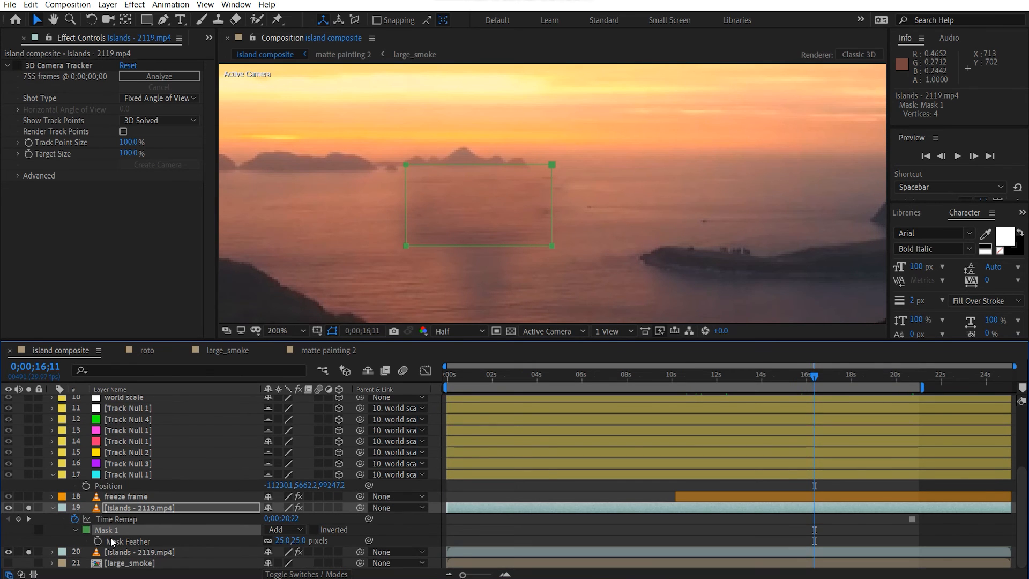
{"action": "key", "text": "m"}
{"action": "key", "text": "m"}
{"action": "key", "text": "m"}
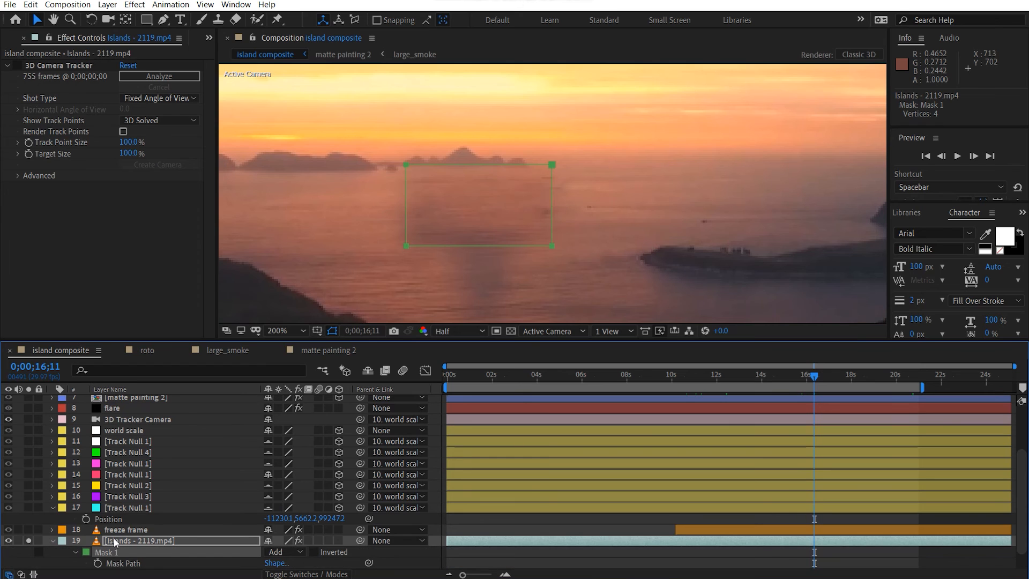
{"action": "key", "text": "F2"}
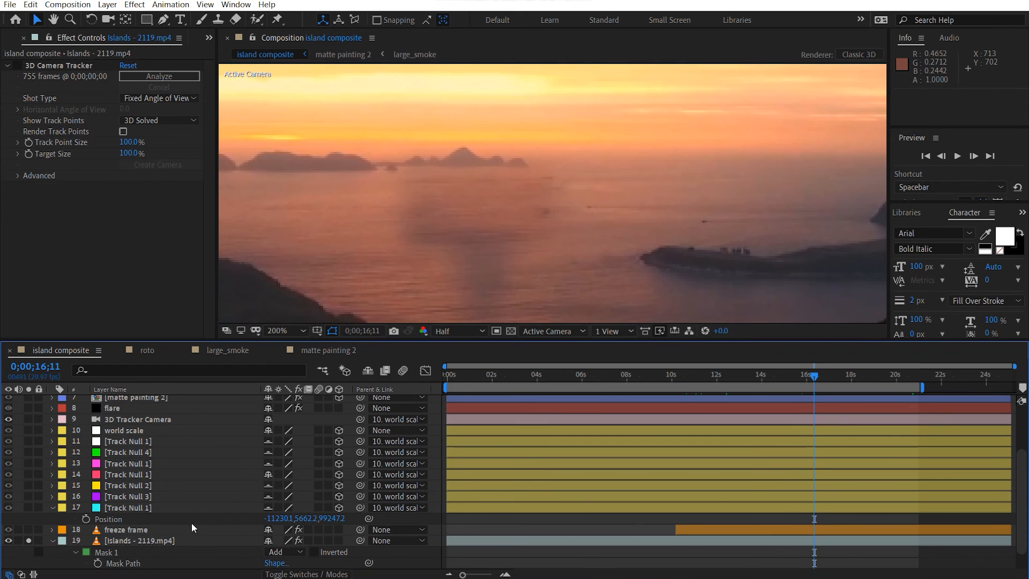
{"action": "left_click", "coordinate": [124, 562]}
{"action": "left_click", "coordinate": [98, 562]}
{"action": "scroll", "coordinate": [653, 507], "scroll_direction": "down", "scroll_amount": 1}
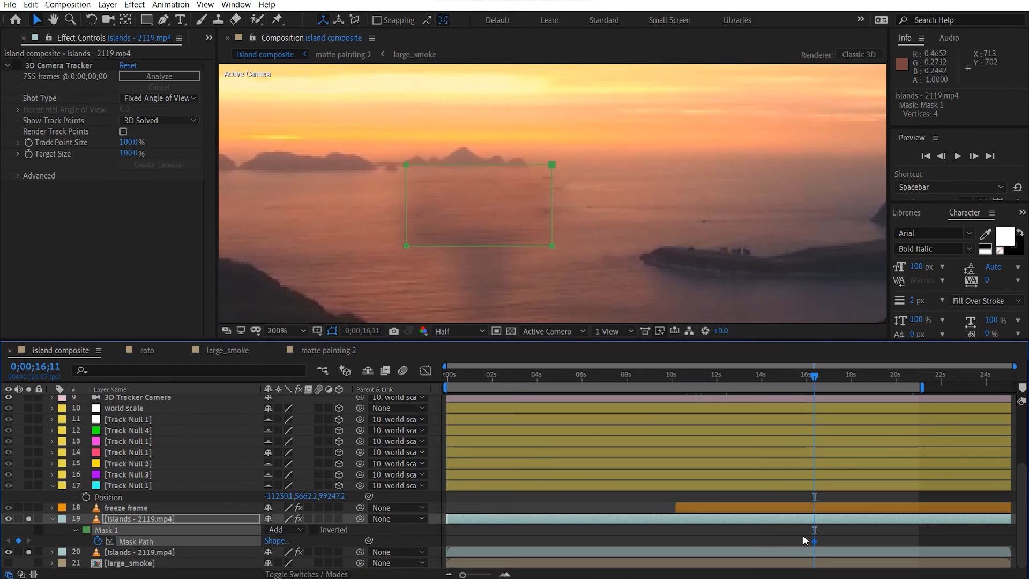
{"action": "left_click_drag", "start_coordinate": [814, 541], "coordinate": [917, 541]}
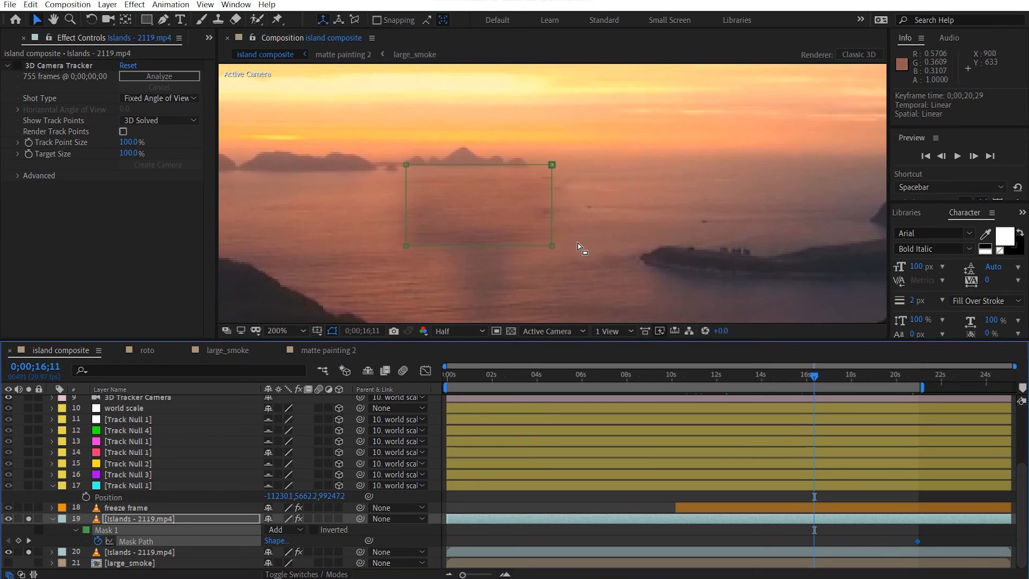
At 0;00;11;09, shift the frozen patch layer by about 11, -10 to cover the island.
{"action": "left_click_drag", "start_coordinate": [805, 381], "coordinate": [701, 385]}
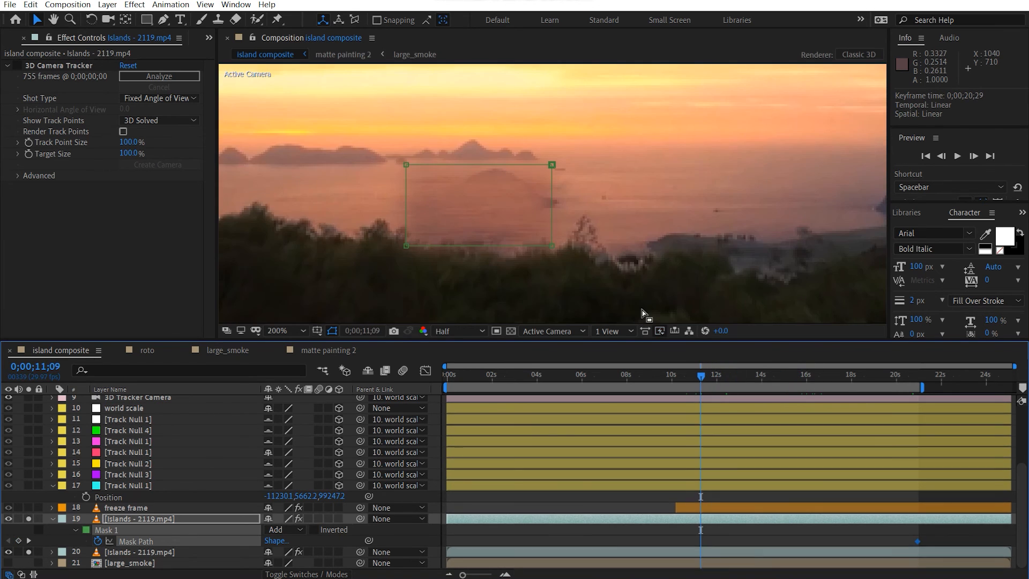
{"action": "double_click", "coordinate": [549, 214]}
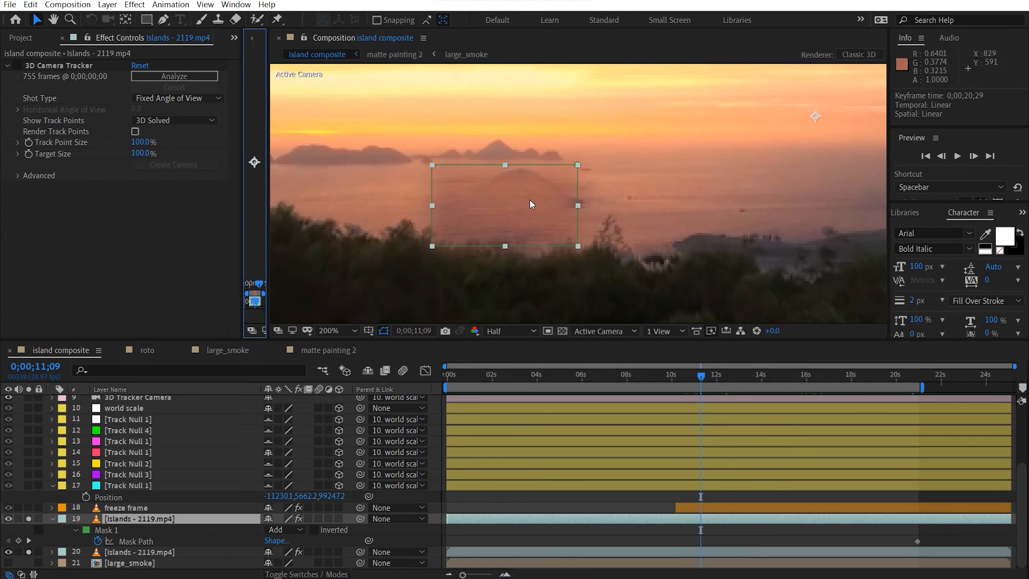
{"action": "left_click_drag", "start_coordinate": [529, 199], "coordinate": [540, 189]}
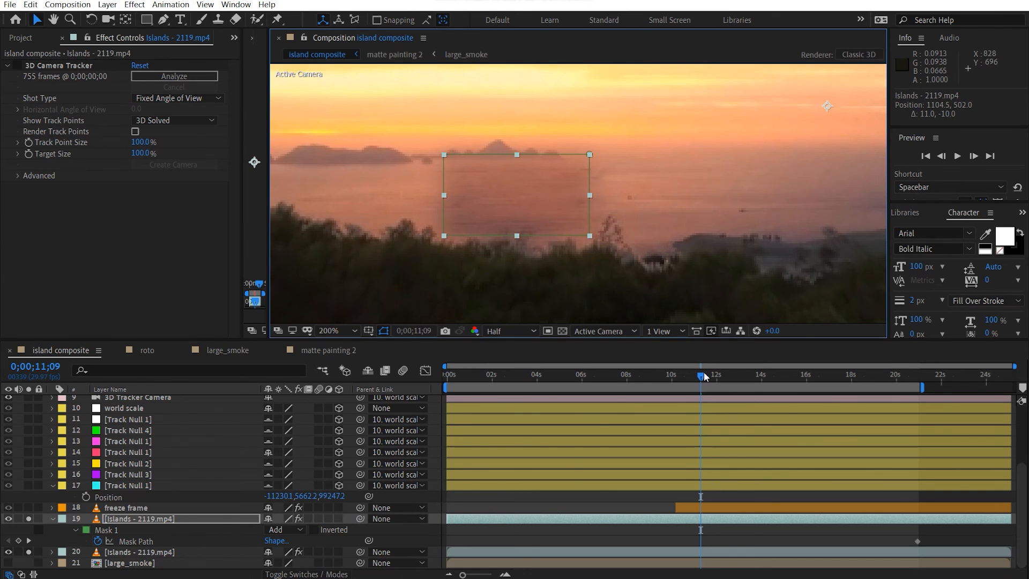
Keyframe the patch mask by shifting it about 1, 5.5 at 0;00;13;04 and about -0.5, -6.5 at 0;00;10;14.
{"action": "left_click_drag", "start_coordinate": [702, 372], "coordinate": [741, 376]}
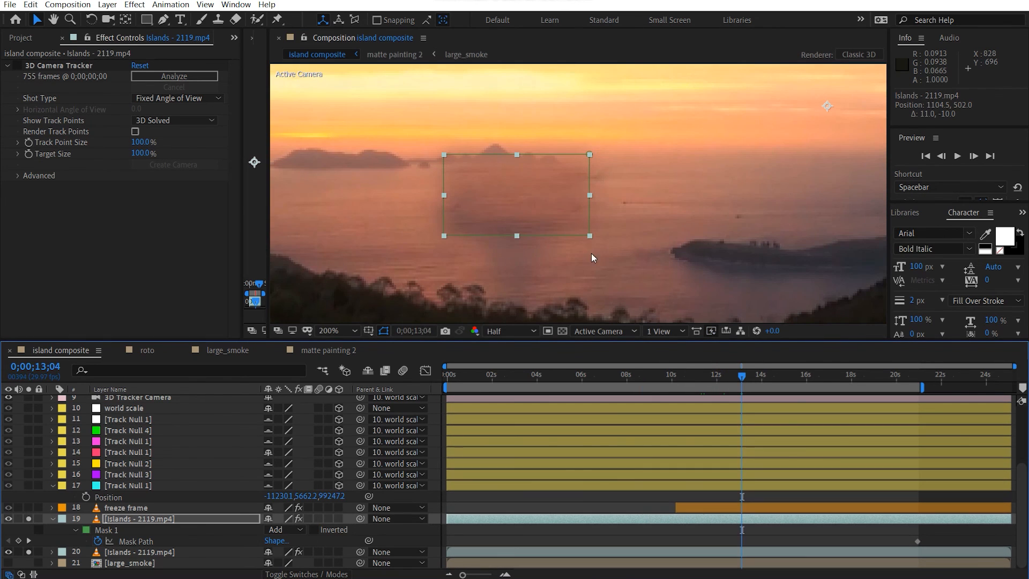
{"action": "double_click", "coordinate": [572, 233]}
{"action": "mouse_move", "coordinate": [569, 208]}
{"action": "left_mouse_down"}
{"action": "mouse_move", "coordinate": [558, 215]}
{"action": "mouse_move", "coordinate": [570, 214]}
{"action": "left_mouse_up"}
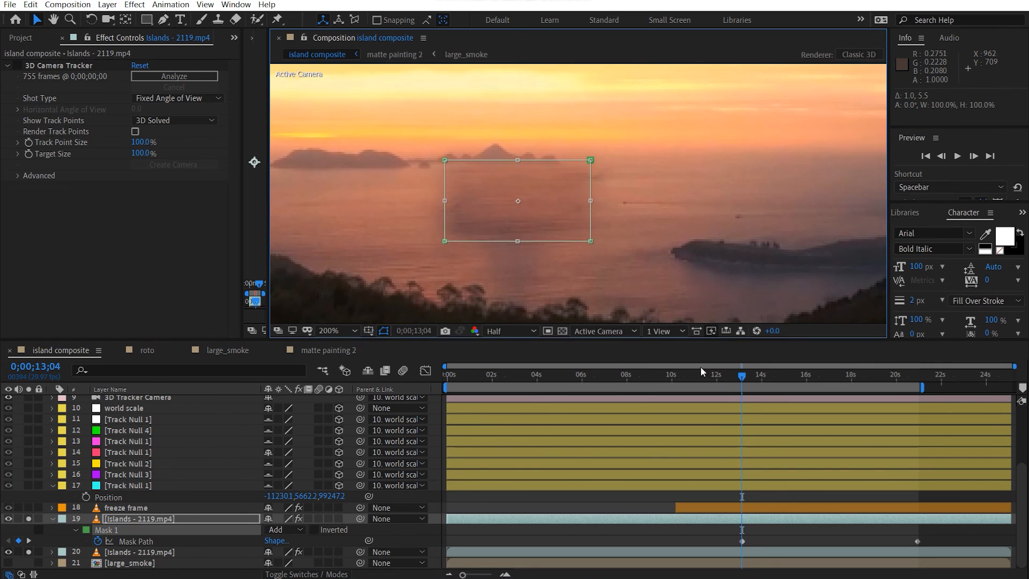
{"action": "left_click_drag", "start_coordinate": [710, 374], "coordinate": [683, 380]}
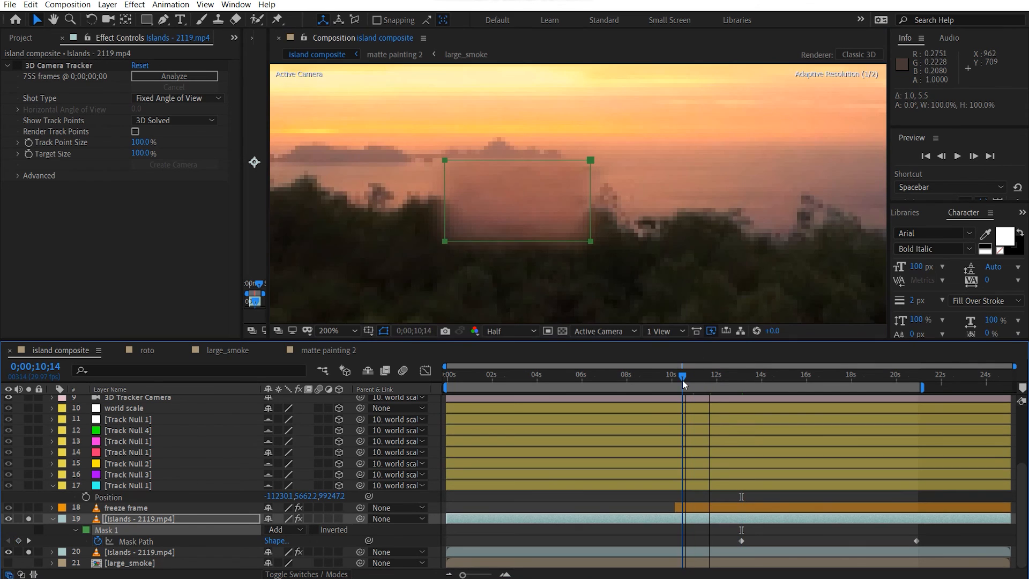
{"action": "double_click", "coordinate": [553, 227]}
{"action": "left_click_drag", "start_coordinate": [554, 231], "coordinate": [553, 213]}
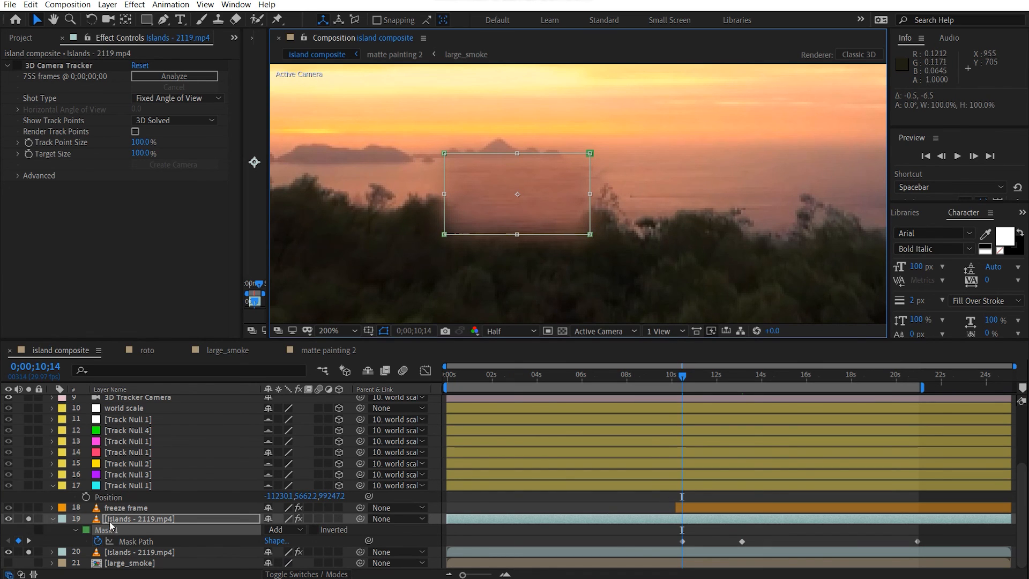
Delete the masked duplicate of the Islands - 2119.mp4 layer and close the layer viewer.
{"action": "left_click", "coordinate": [127, 523]}
{"action": "key", "text": "Delete"}
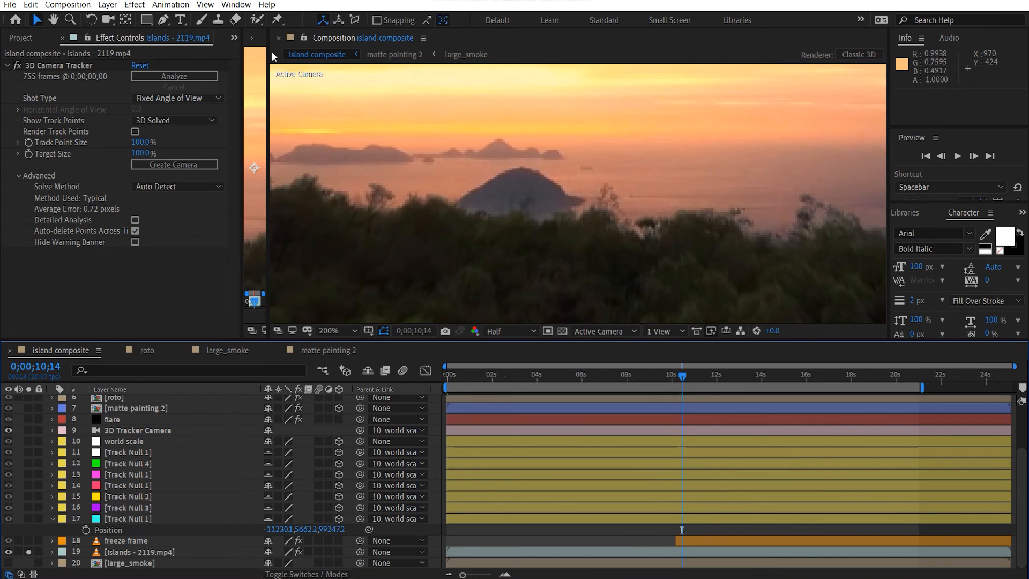
{"action": "left_click_drag", "start_coordinate": [268, 60], "coordinate": [377, 60]}
{"action": "left_click", "coordinate": [252, 39]}
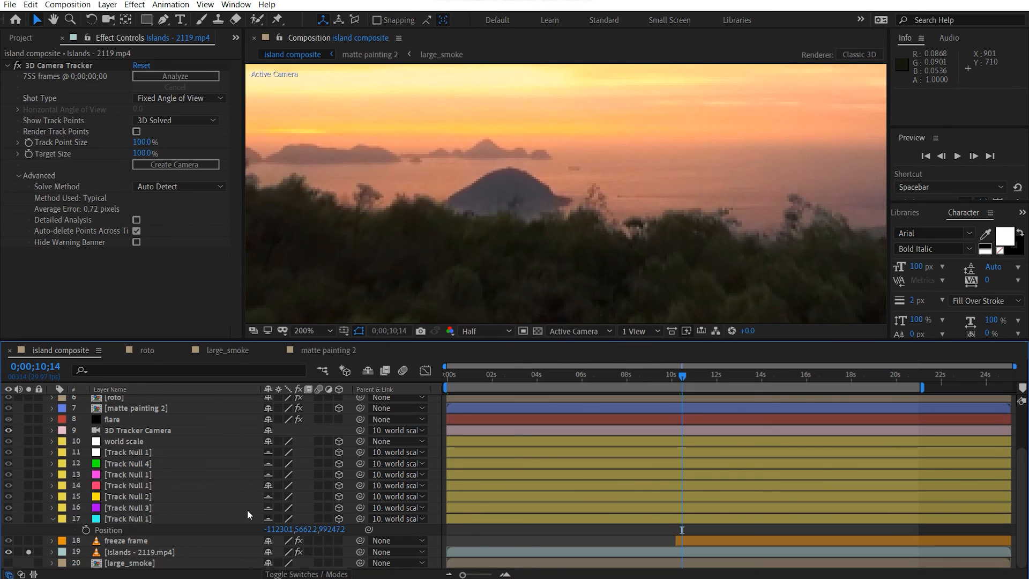
Take the original Islands - 2119.mp4 layer out of solo to show the full composite with the mountains.
{"action": "left_click", "coordinate": [28, 551]}
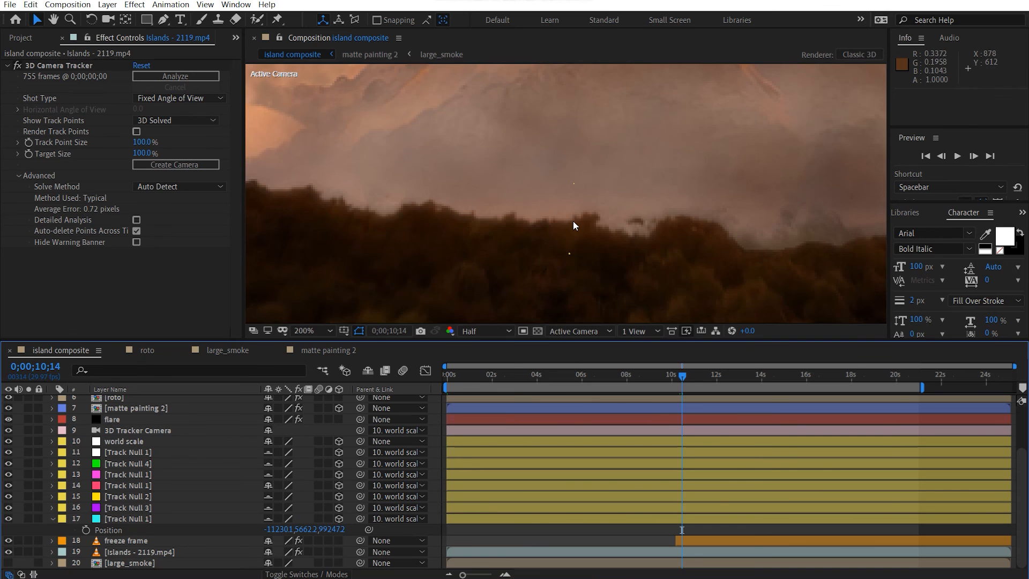
{"action": "scroll", "coordinate": [573, 221], "scroll_direction": "down", "scroll_amount": 1}
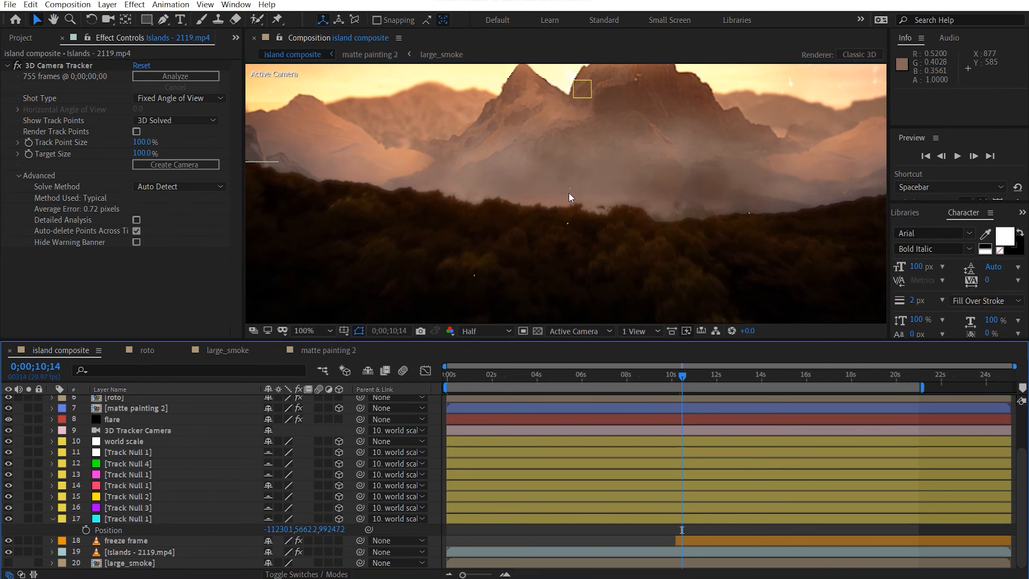
{"action": "scroll", "coordinate": [584, 198], "scroll_direction": "up", "scroll_amount": 3}
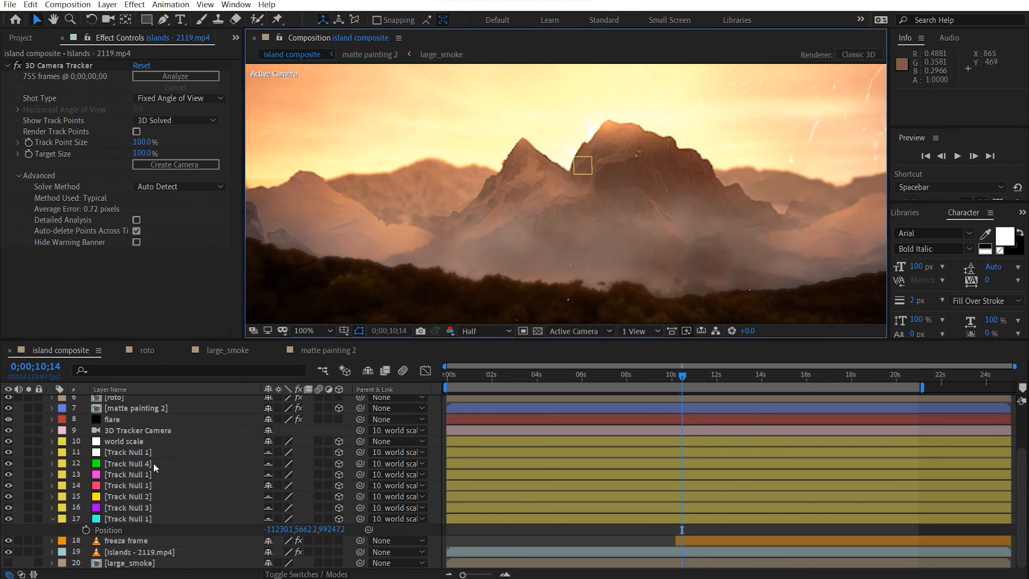
Collapse the expanded Track Null 1 properties, select the large_smoke layer and set the composition view to 50% magnification.
{"action": "left_click", "coordinate": [135, 409]}
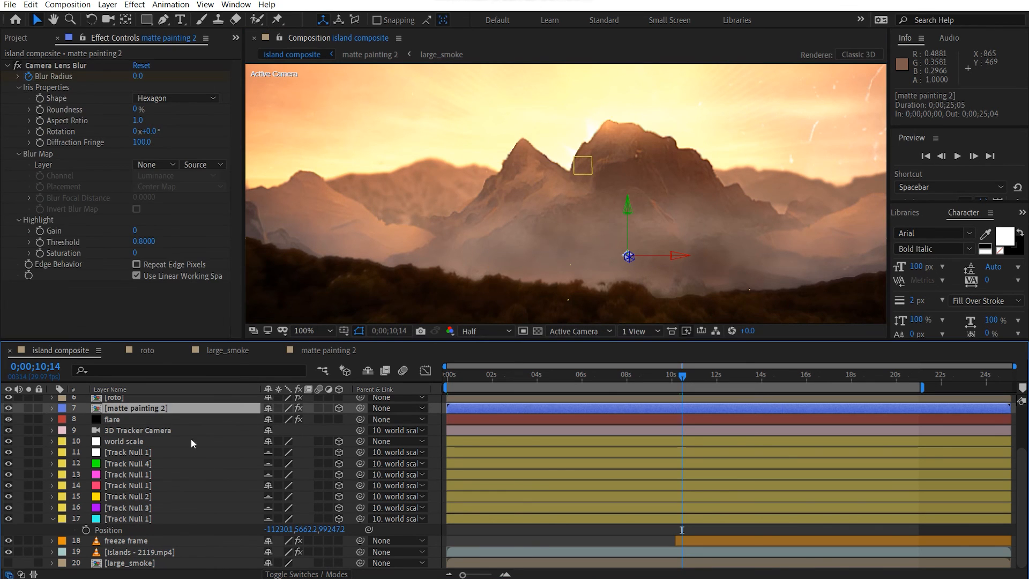
{"action": "left_click", "coordinate": [54, 516]}
{"action": "left_click", "coordinate": [130, 562]}
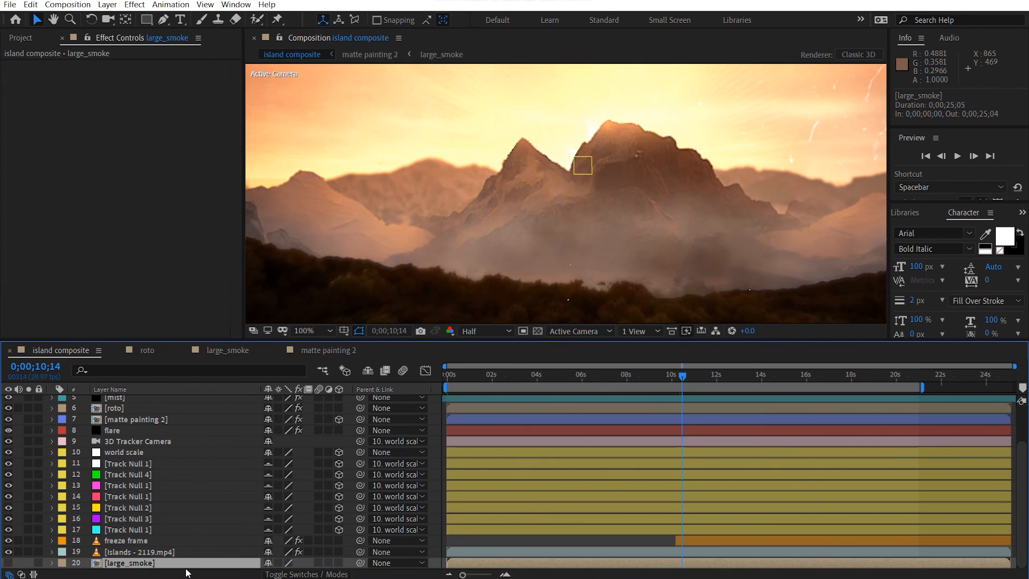
{"action": "scroll", "coordinate": [182, 538], "scroll_direction": "up", "scroll_amount": 3}
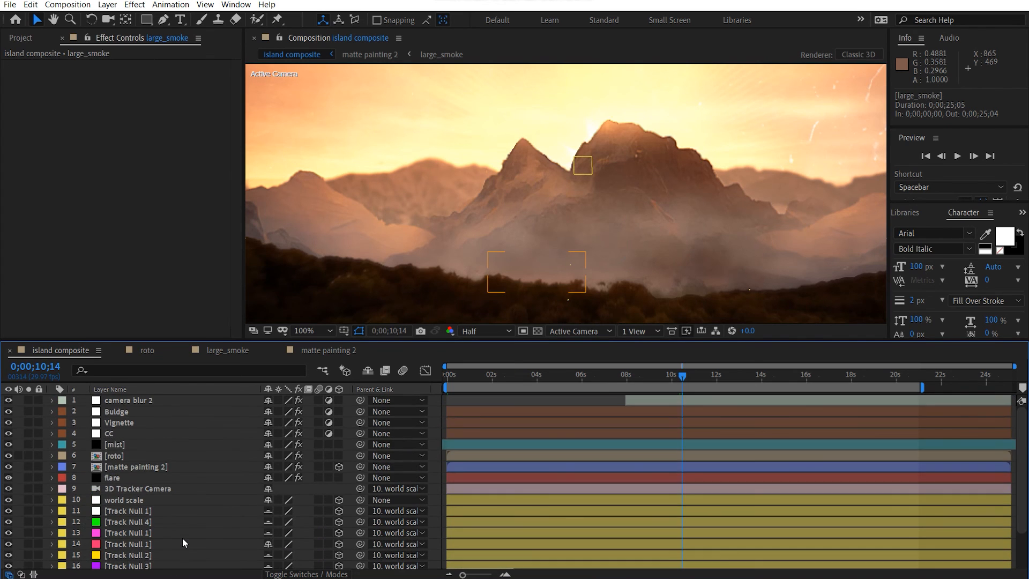
{"action": "left_click", "coordinate": [309, 331]}
{"action": "left_click", "coordinate": [313, 344]}
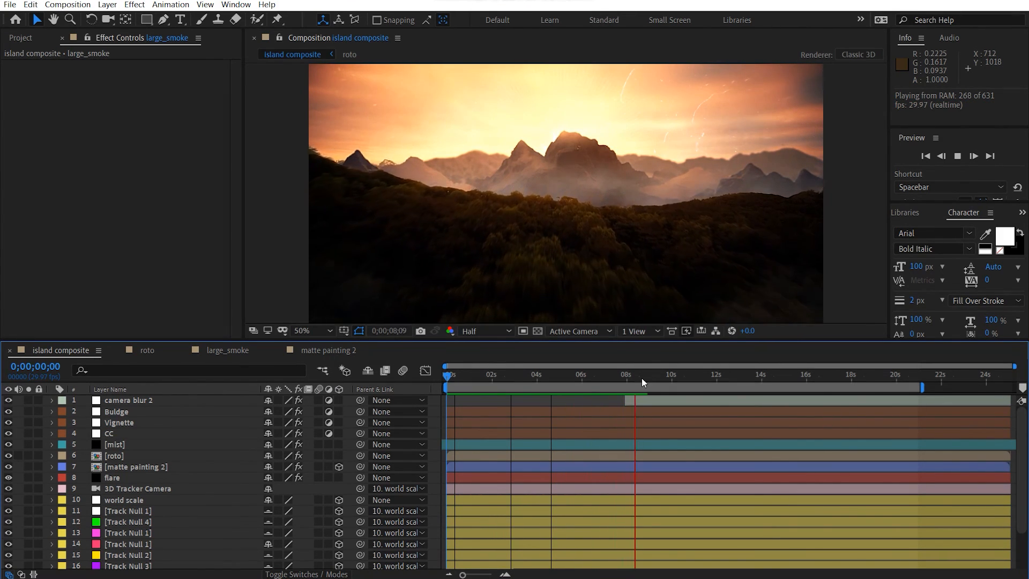
Review the composite at 0;00;14;07 and its layer stack, select camera blur 2 and preview the composition from the start.
{"action": "left_click_drag", "start_coordinate": [640, 378], "coordinate": [766, 381]}
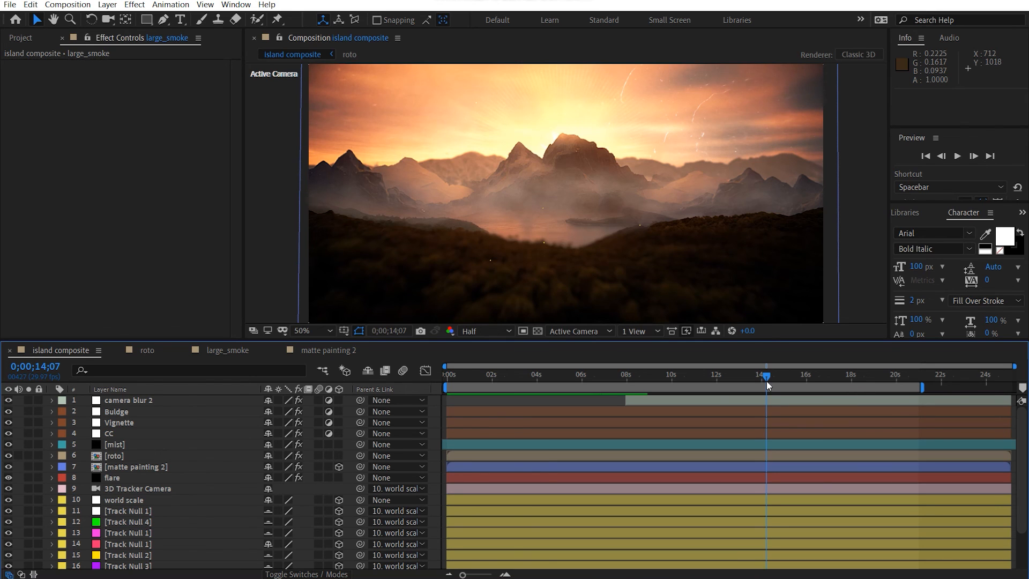
{"action": "scroll", "coordinate": [301, 489], "scroll_direction": "down", "scroll_amount": 3}
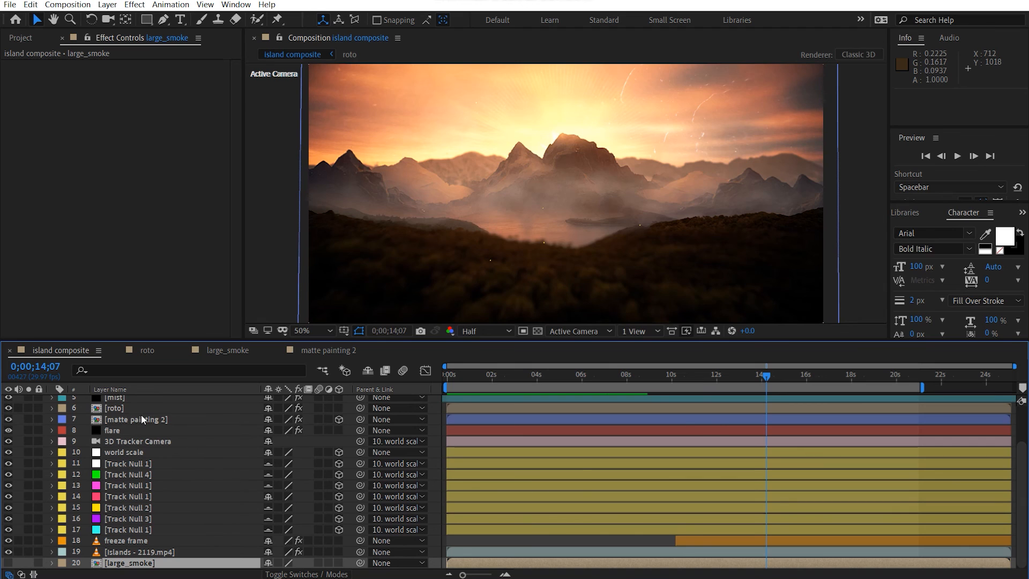
{"action": "scroll", "coordinate": [141, 416], "scroll_direction": "up", "scroll_amount": 3}
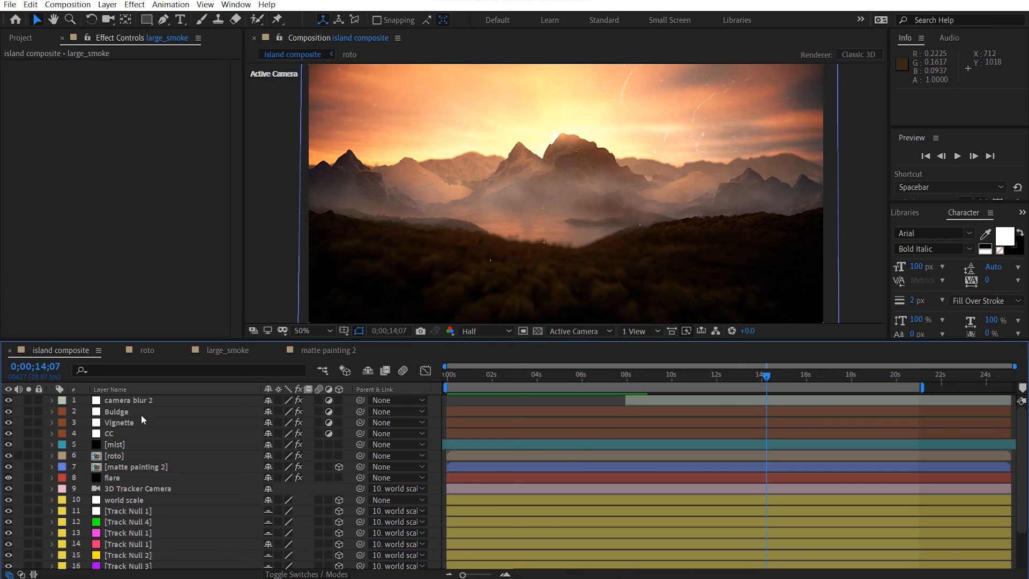
{"action": "left_click", "coordinate": [149, 409]}
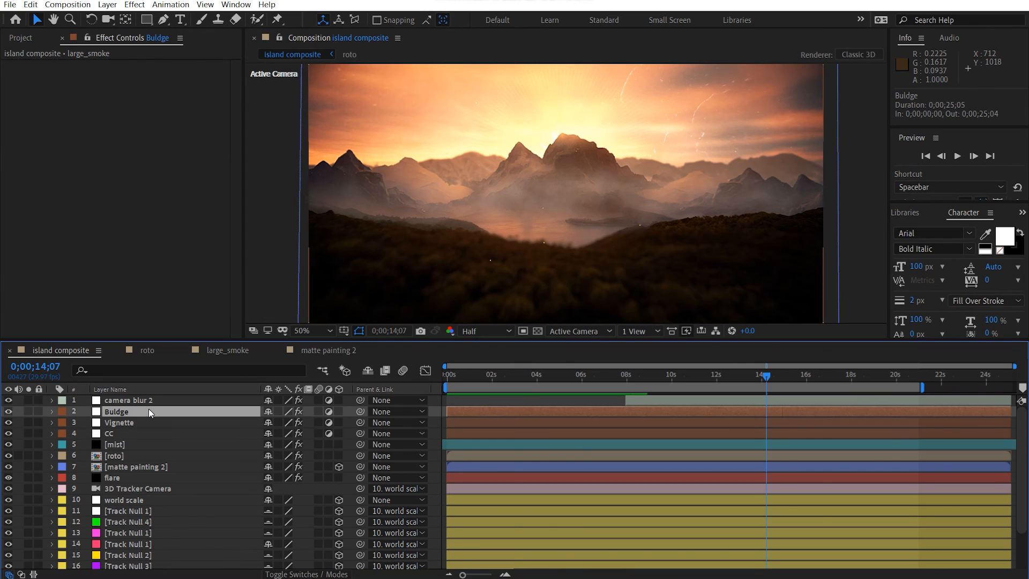
{"action": "left_click", "coordinate": [167, 401]}
{"action": "key", "text": "space"}
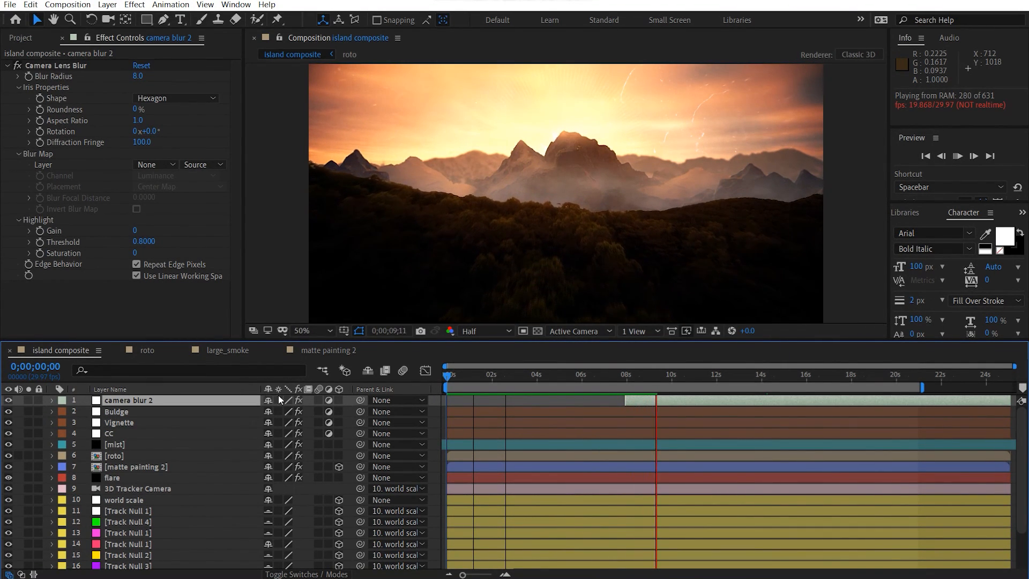
{"action": "scroll", "coordinate": [277, 450], "scroll_direction": "down", "scroll_amount": 3}
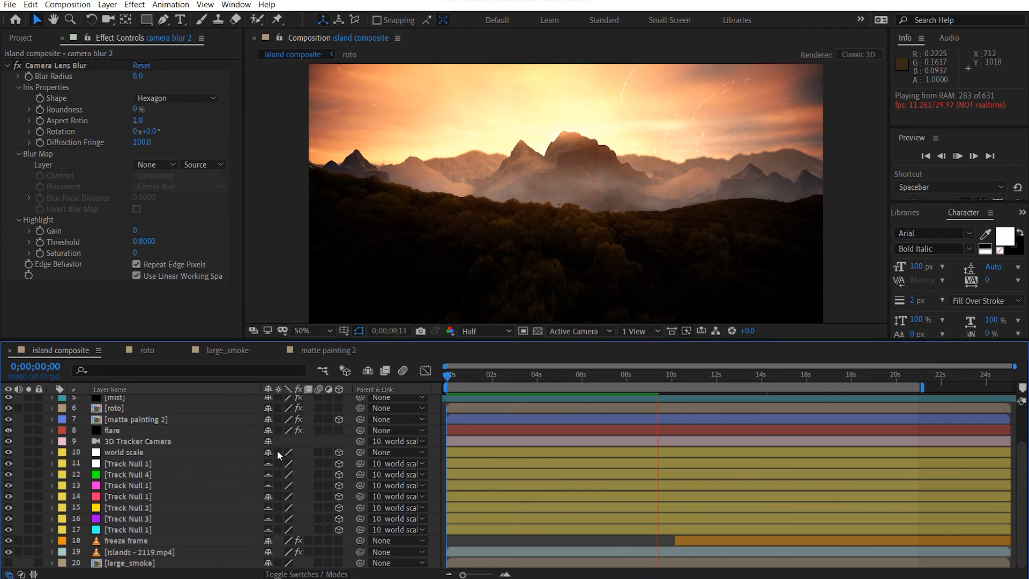